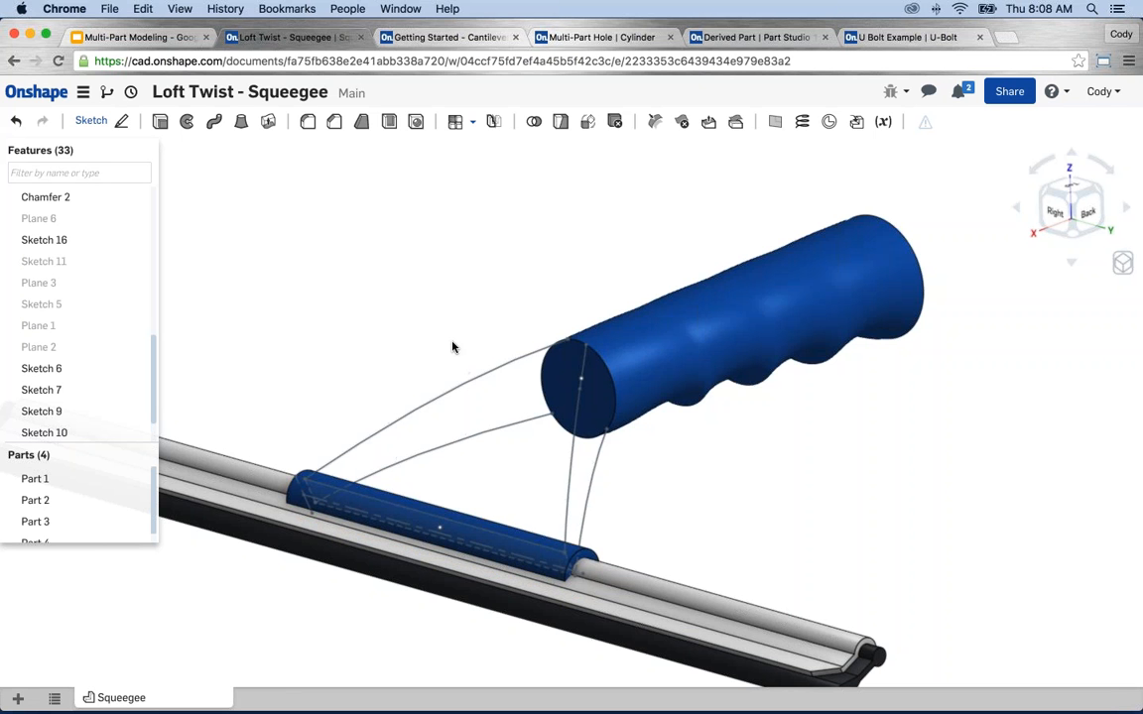
Start a solid loft between the handle's end face and Sketch 16 on the blade clip.
right_drag(452, 344, 443, 371)
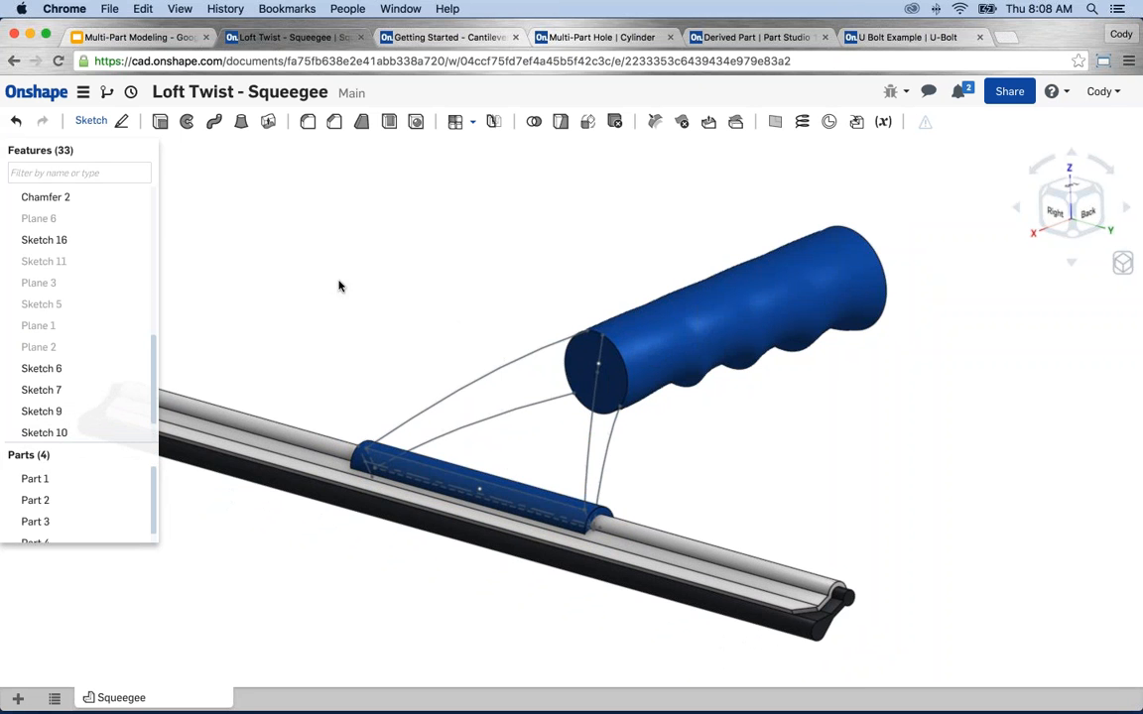
click(240, 121)
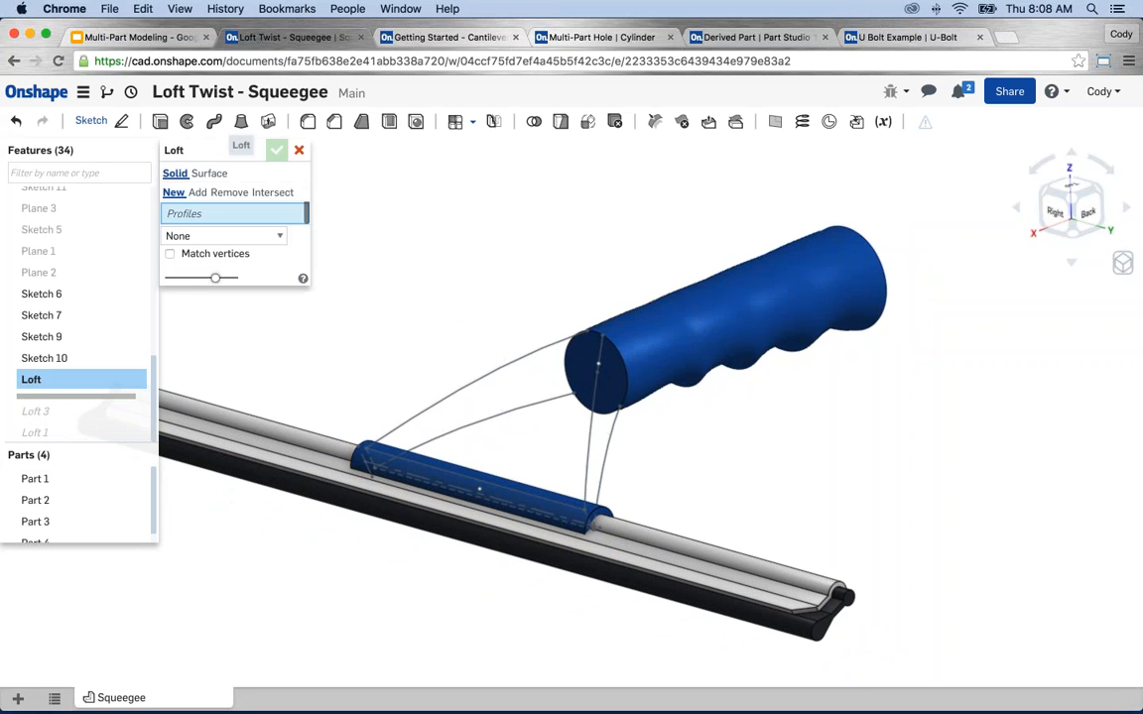
click(598, 367)
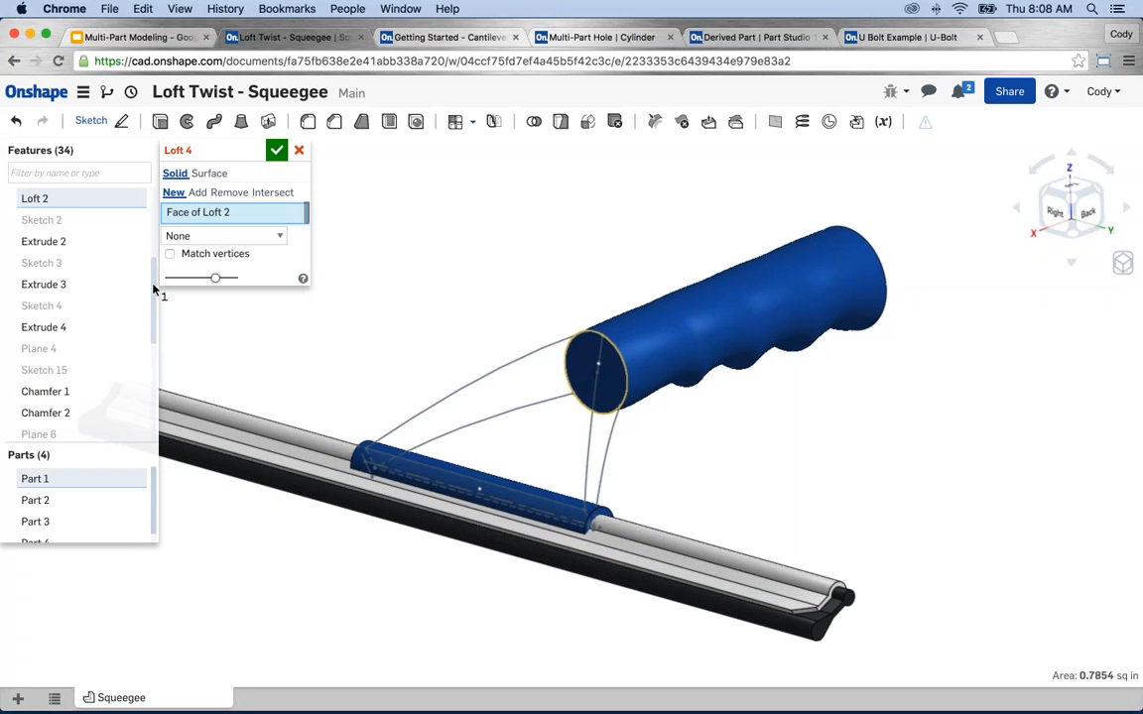
scroll(153, 327, down, 3)
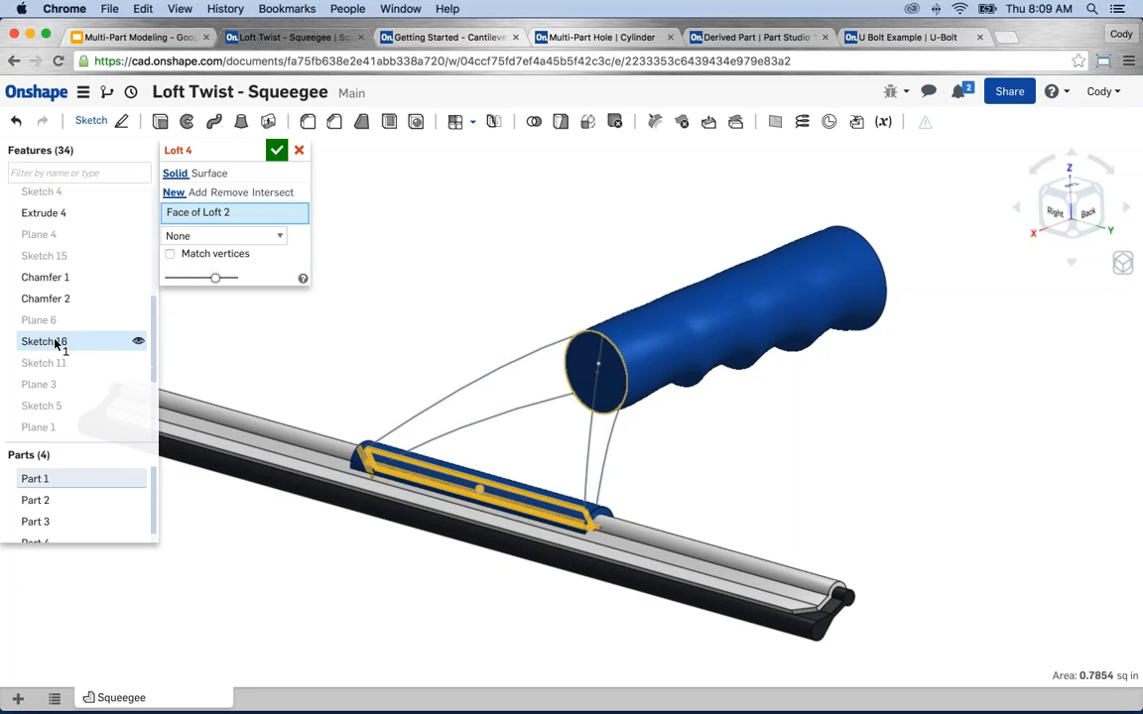
click(50, 342)
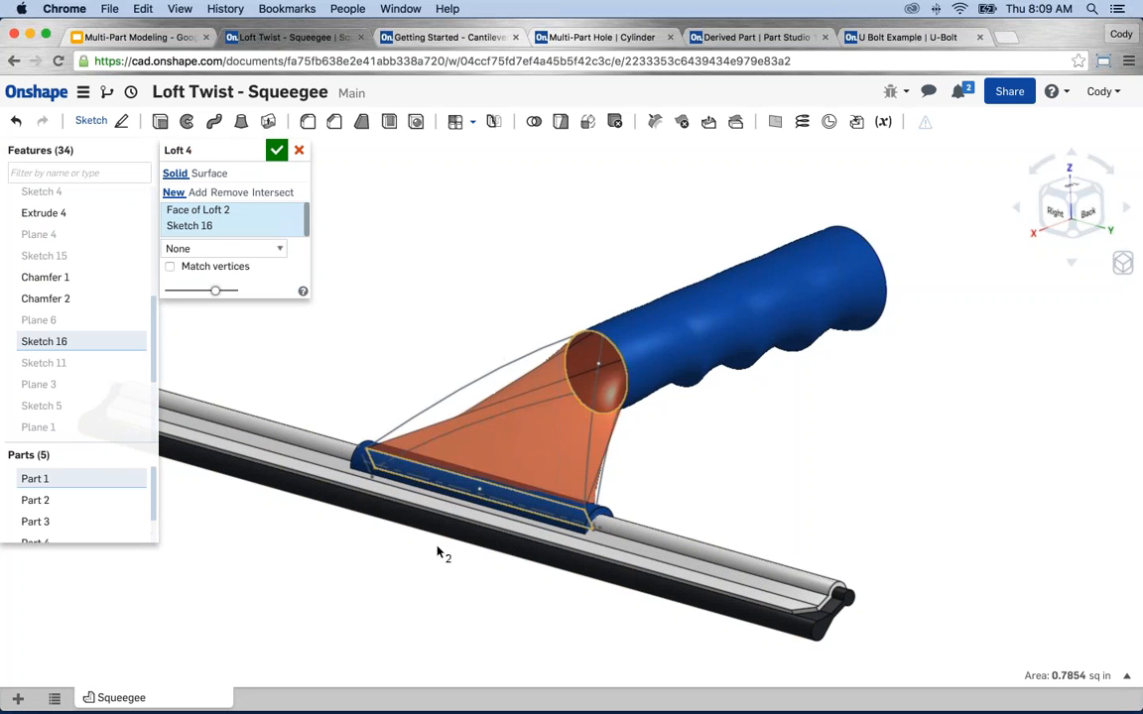
Guide the loft with the four connecting curves from Sketch 6, Sketch 10, Sketch 7 and Sketch 9.
click(224, 248)
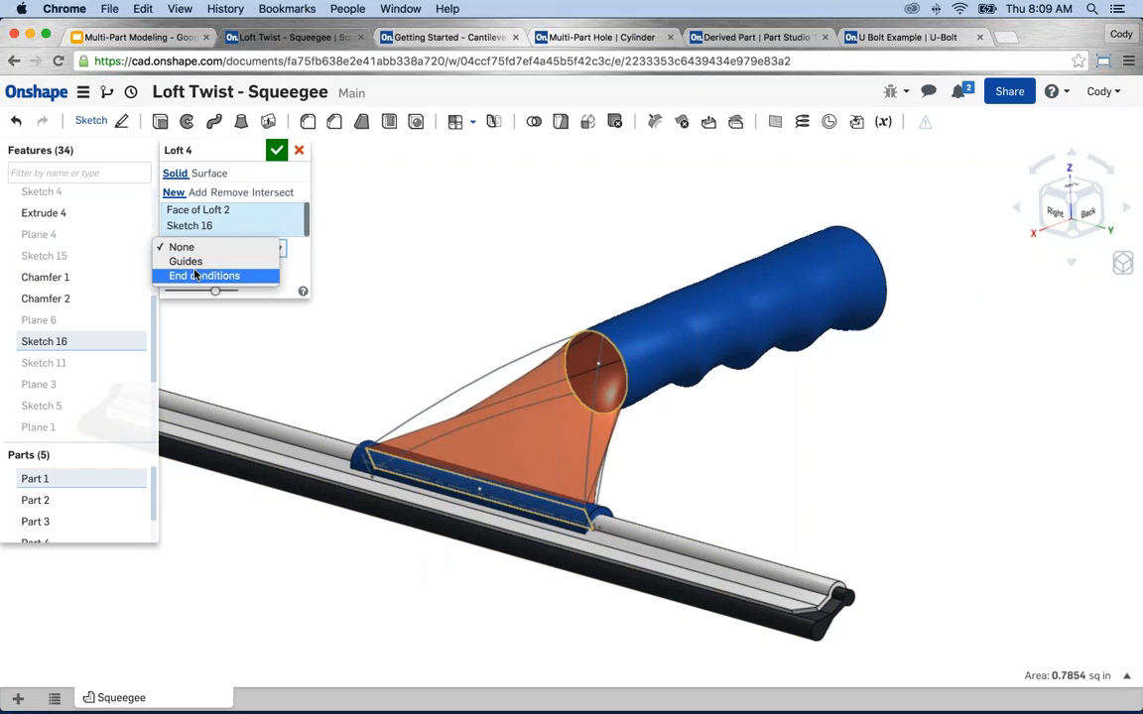
click(189, 260)
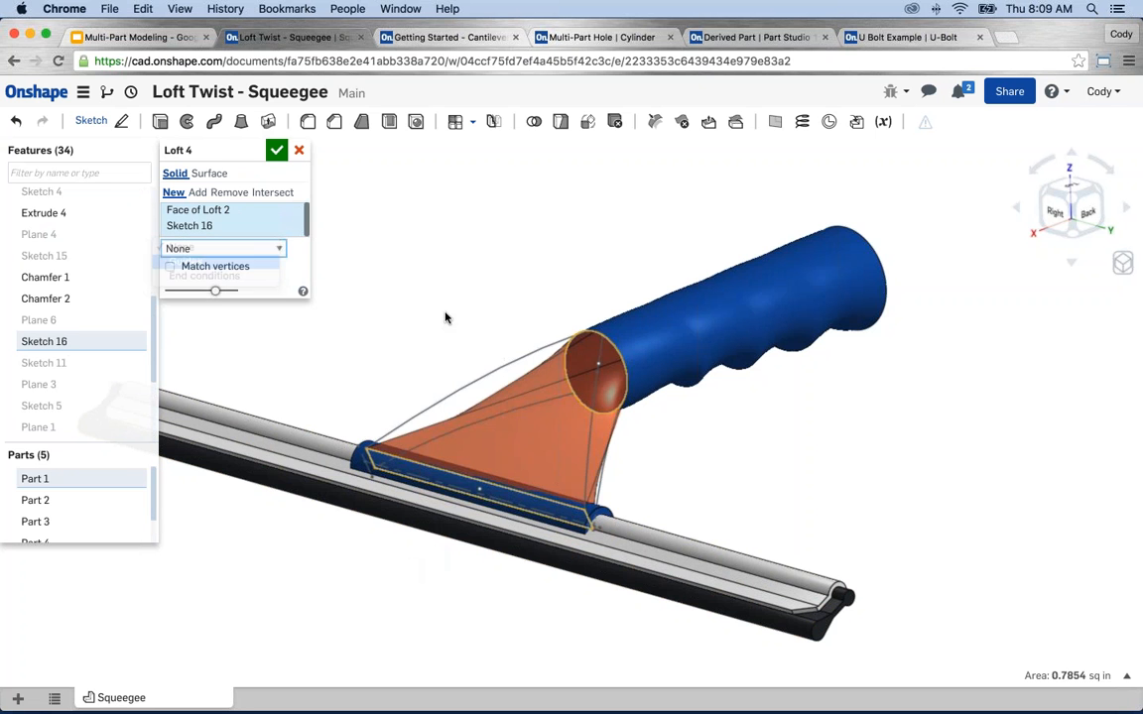
click(476, 379)
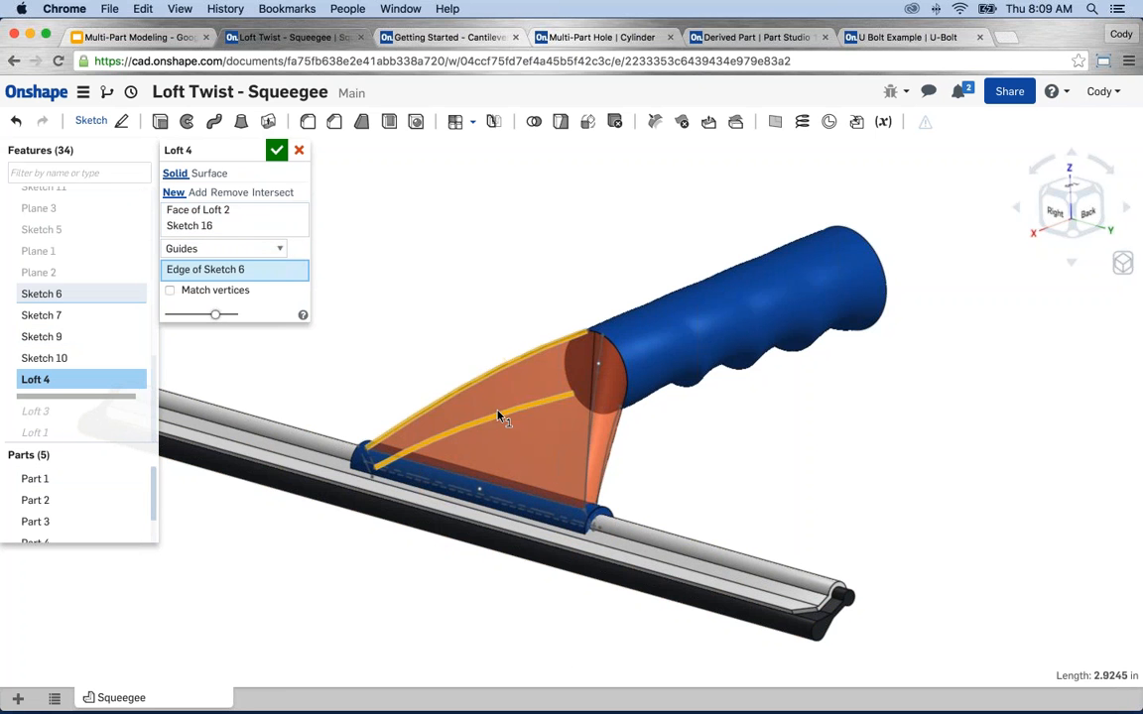
click(502, 418)
click(598, 433)
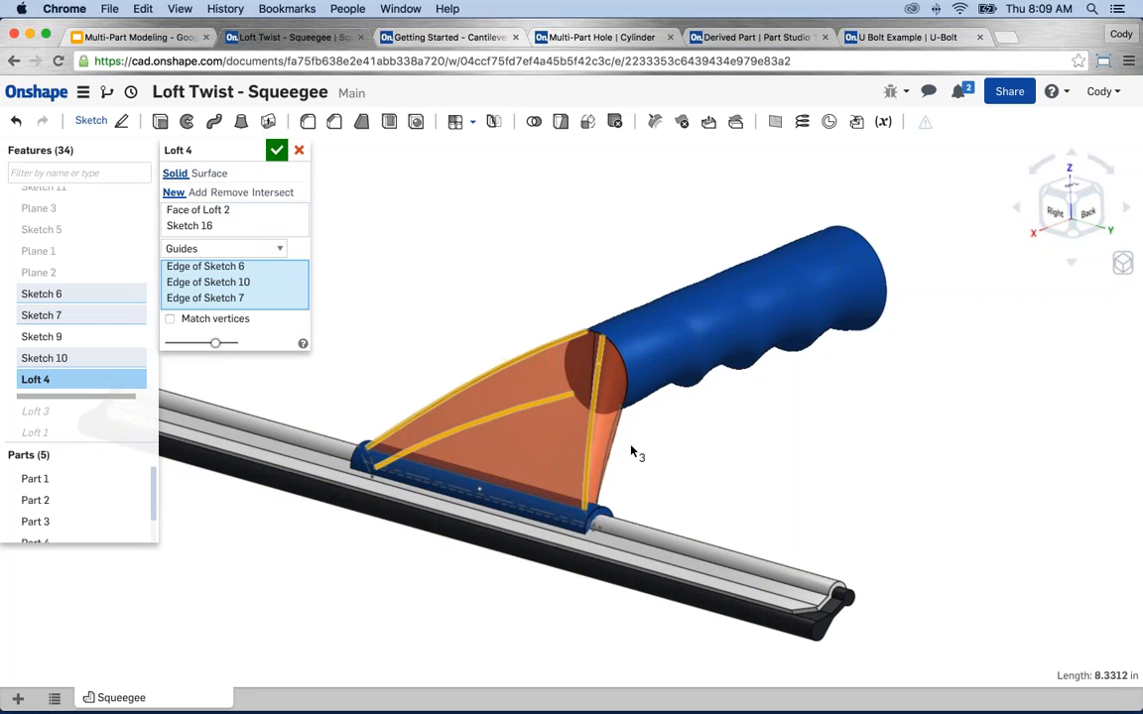
click(607, 448)
right_drag(497, 287, 444, 278)
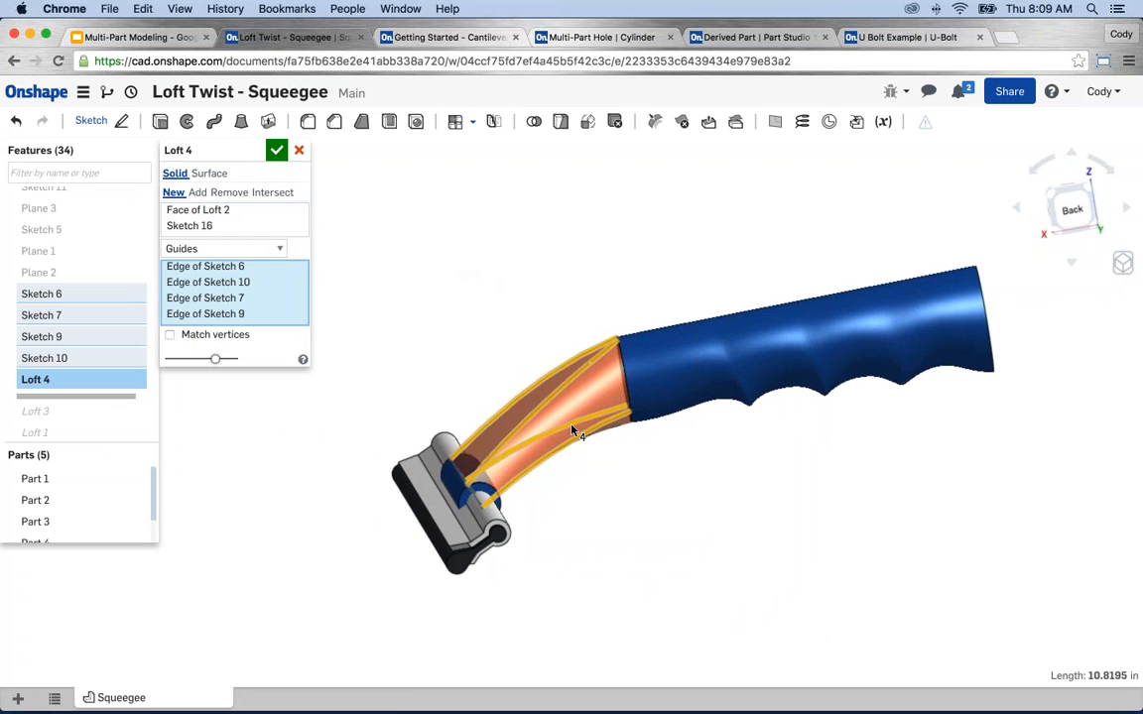
right_drag(485, 357, 410, 298)
scroll(410, 298, up, 3)
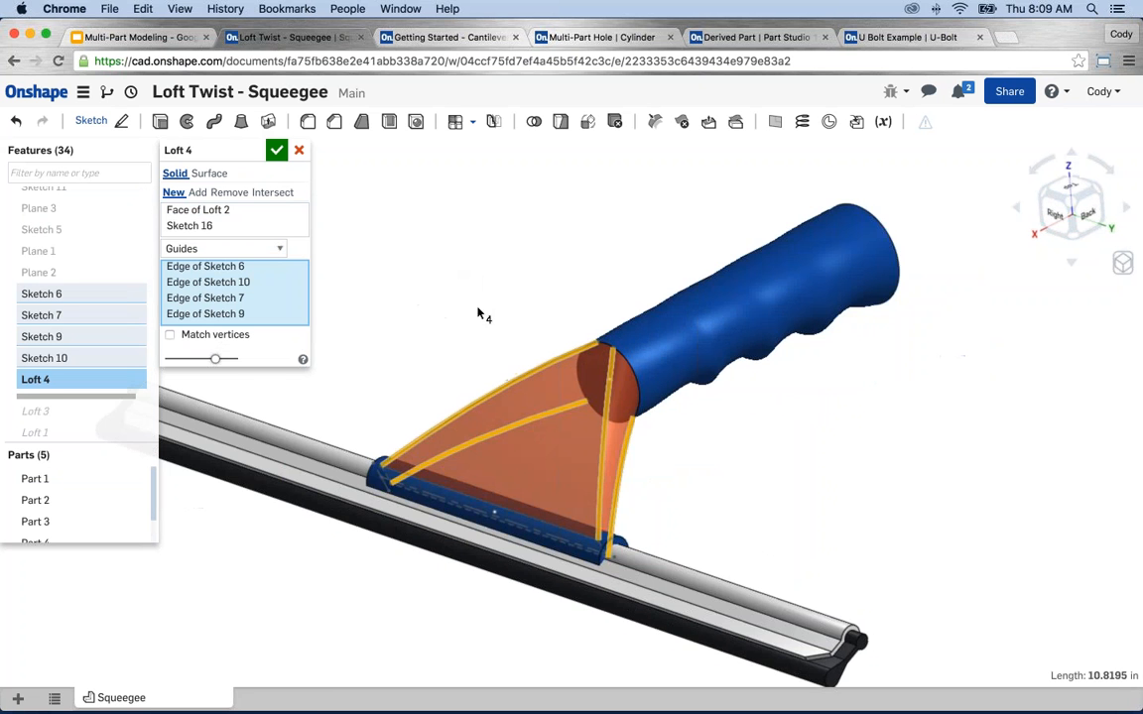
key(f)
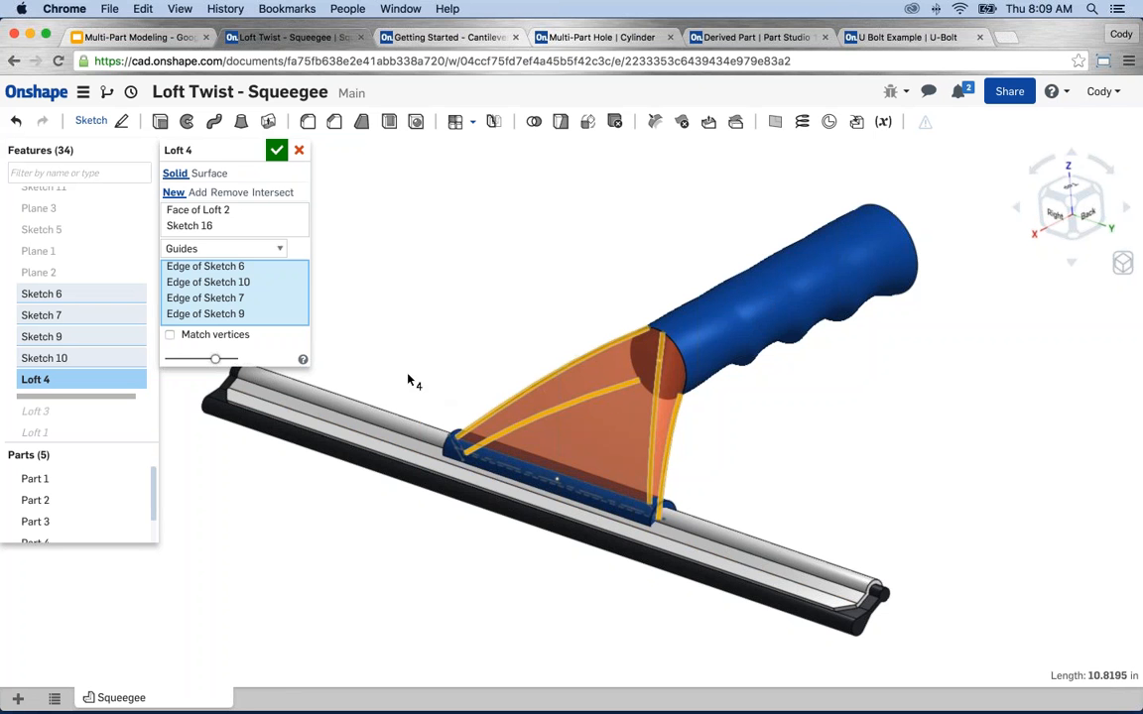
Set the loft to Add, merge it with the handle and the blade clip (Part 1 and Part 4), and accept it.
click(197, 193)
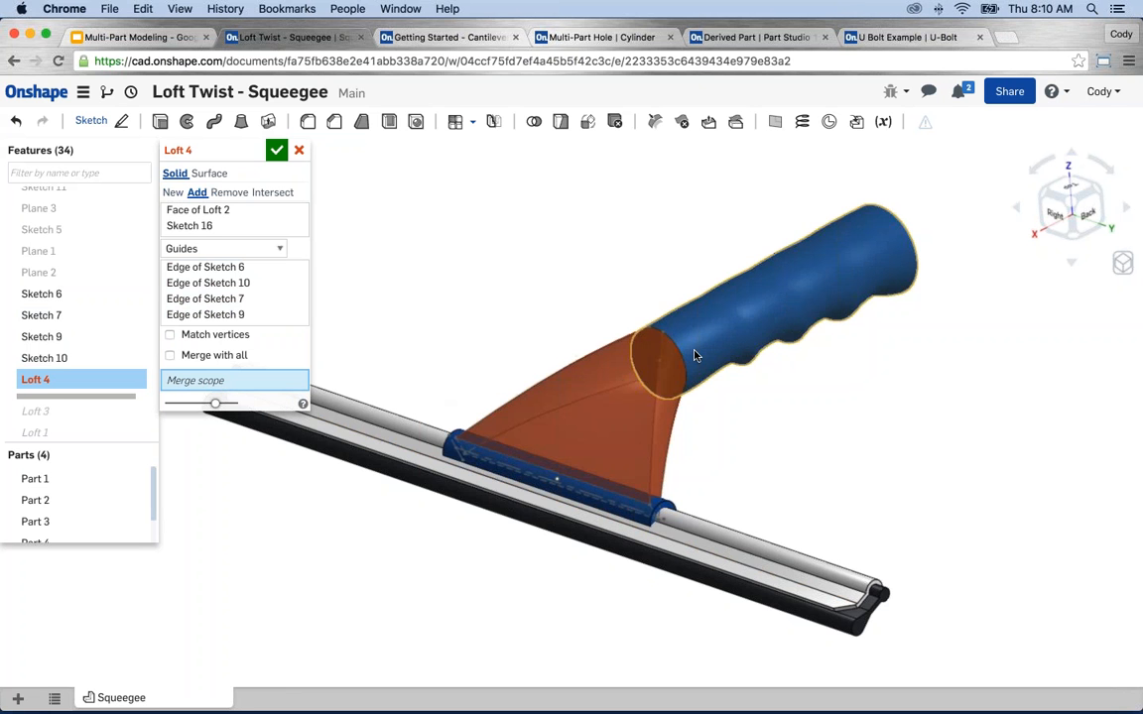
click(679, 282)
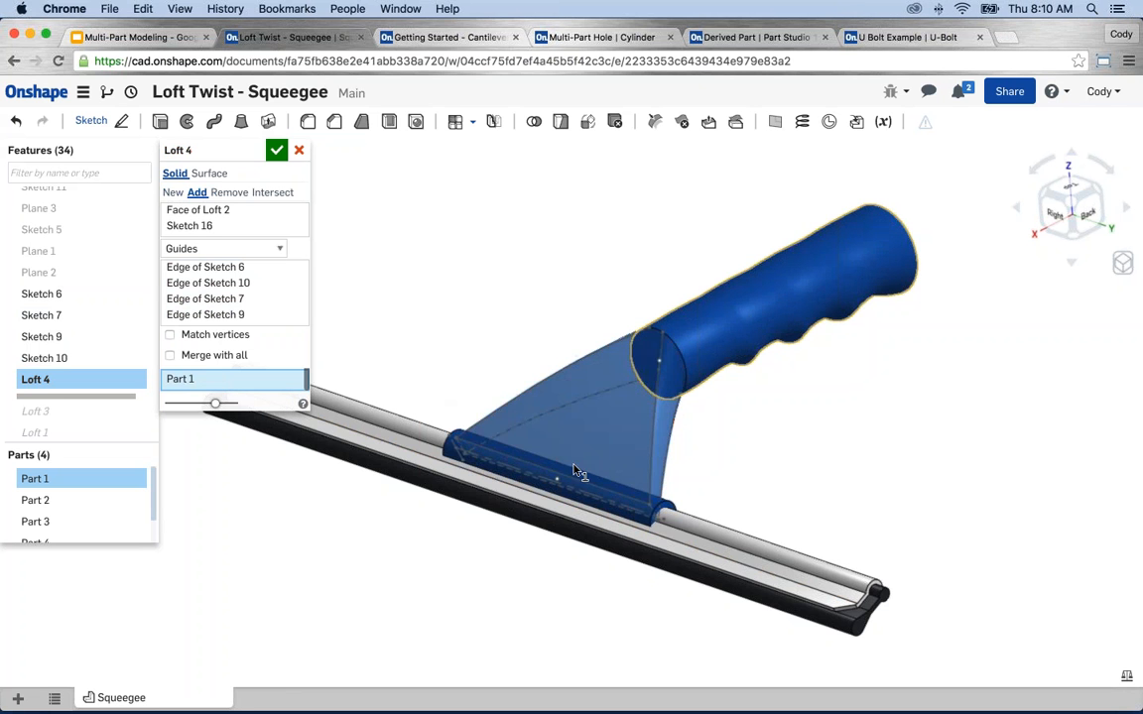
scroll(535, 472, up, 2)
click(535, 472)
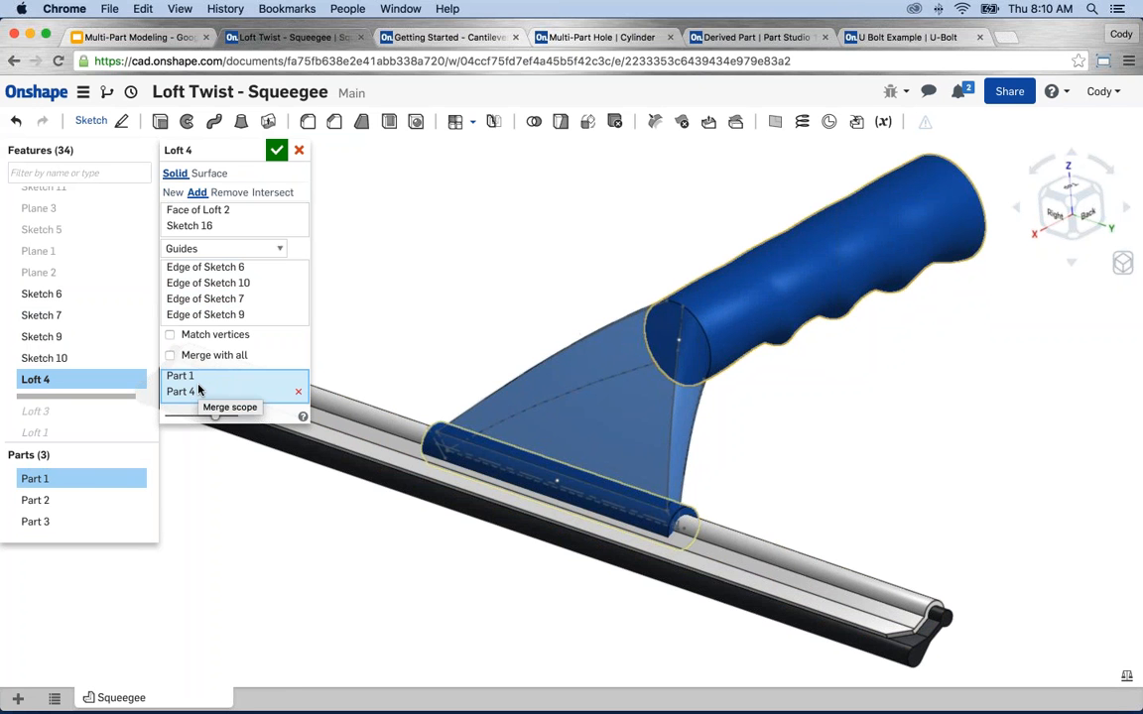
click(276, 149)
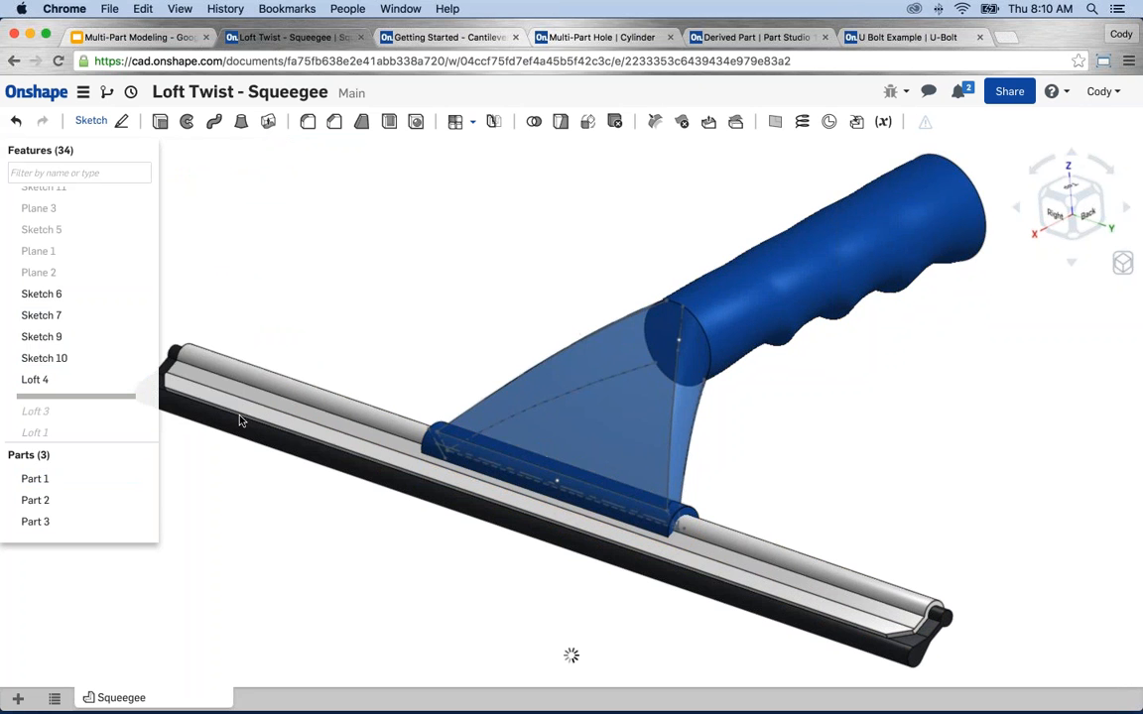
Highlight Part 1 in the model to check the extent of the merged handle.
click(50, 479)
mouse_move(295, 513)
right_down()
mouse_move(231, 499)
mouse_move(304, 508)
mouse_move(308, 519)
right_up()
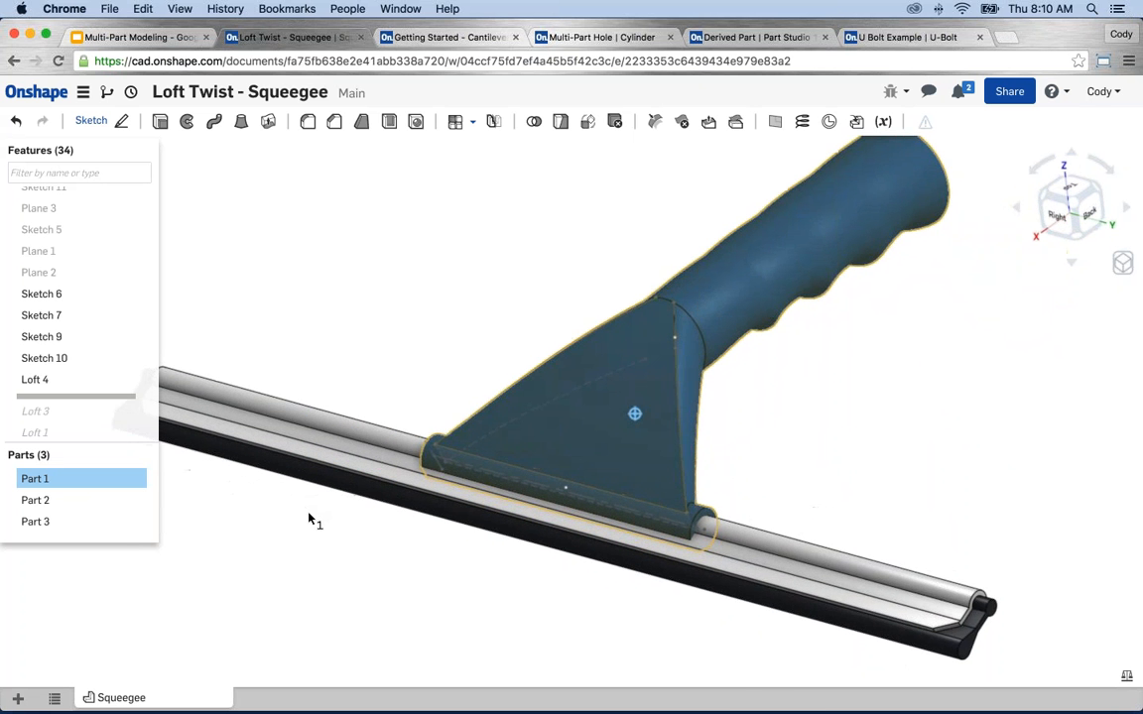
scroll(309, 519, down, 5)
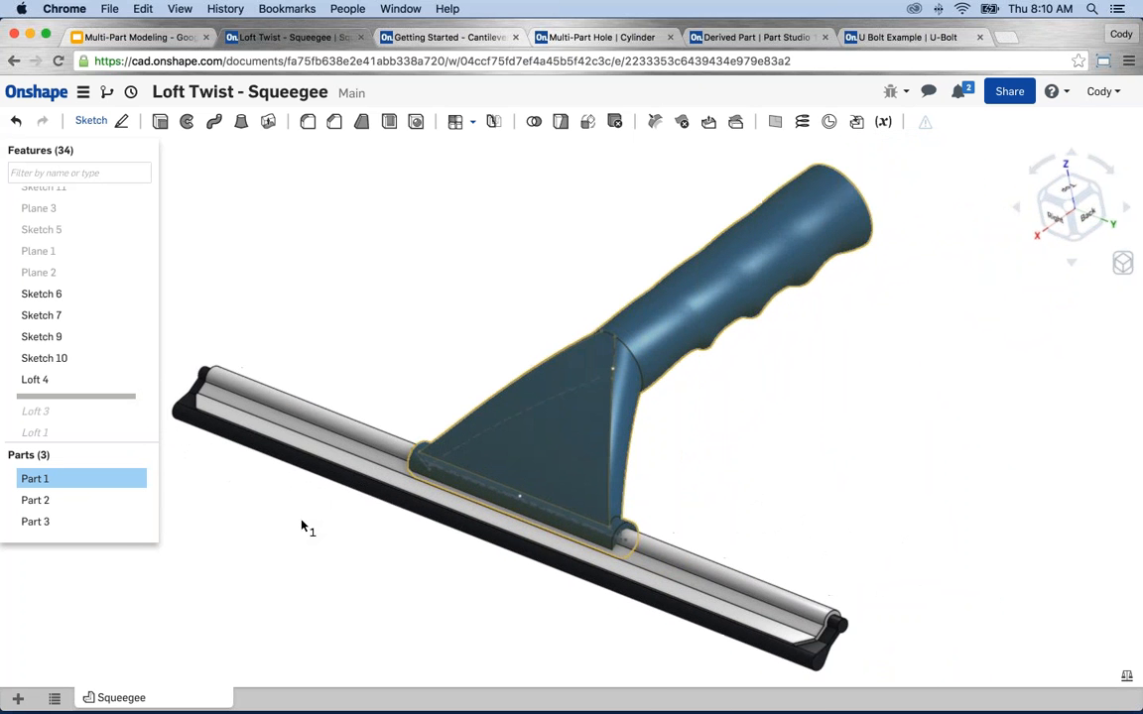
Reopen Loft 4 to review its Add option and merge scope, and accept it with the same settings.
right_click(58, 381)
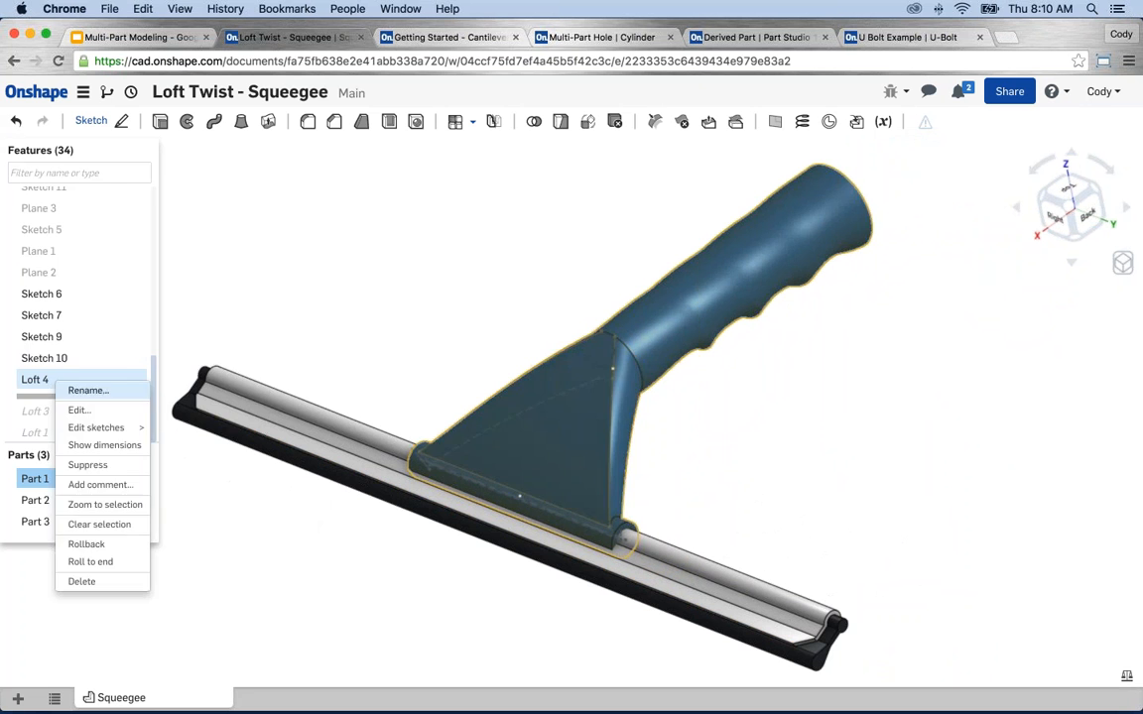
click(79, 410)
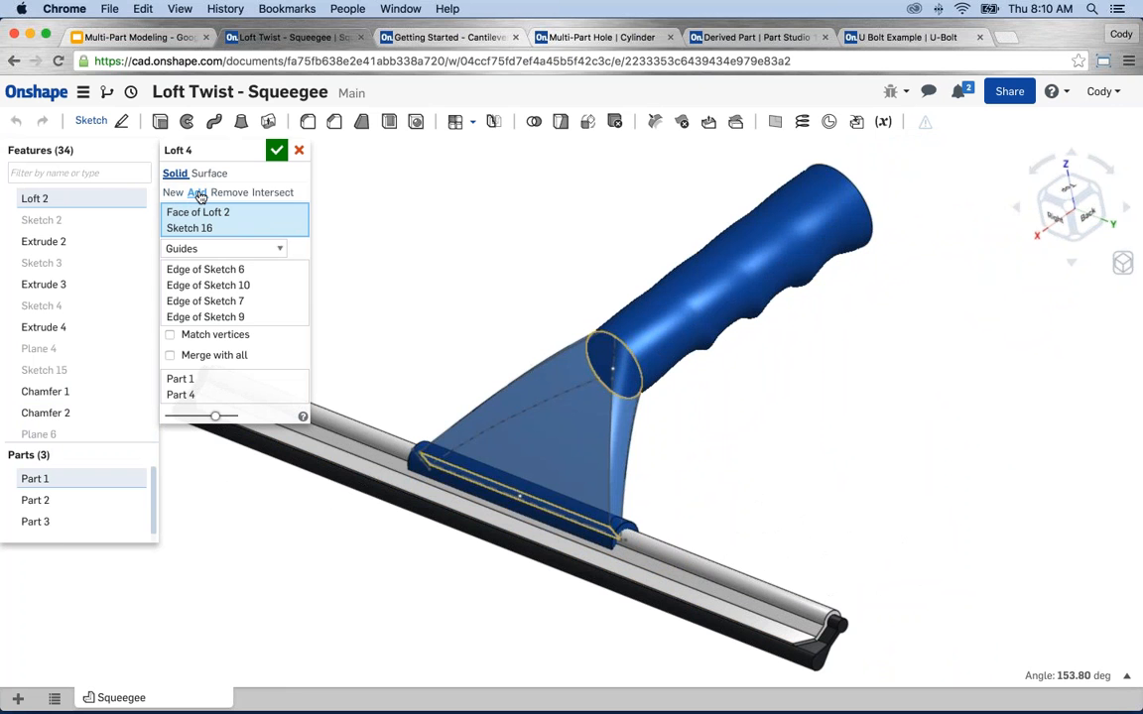
click(197, 194)
click(276, 150)
scroll(482, 278, down, 3)
right_drag(477, 306, 456, 324)
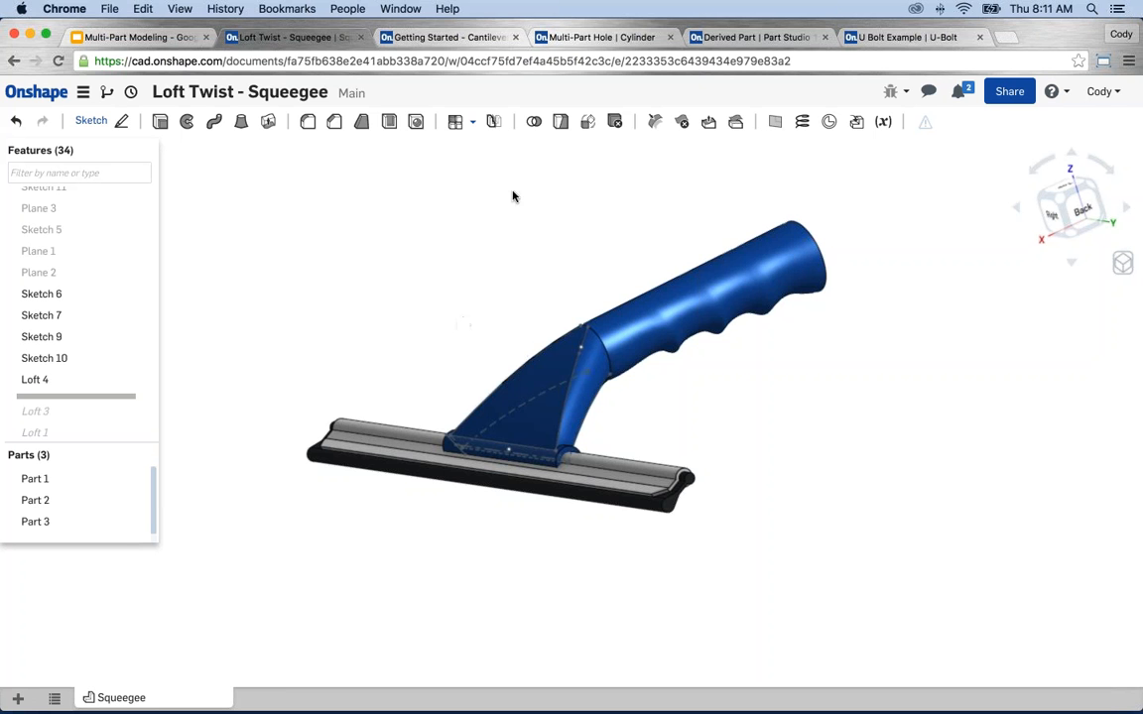
Switch to the Cantilever clamp document, start an extrude from Main Sketch and clear the whole-sketch selection.
click(470, 40)
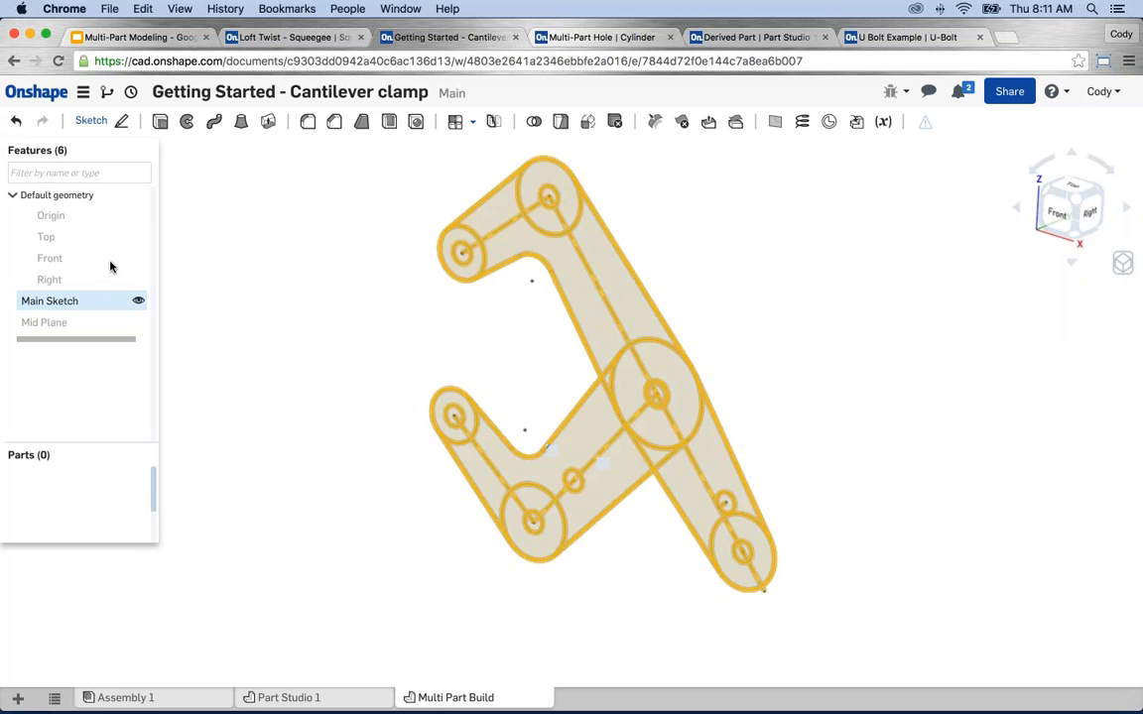
click(89, 300)
click(161, 122)
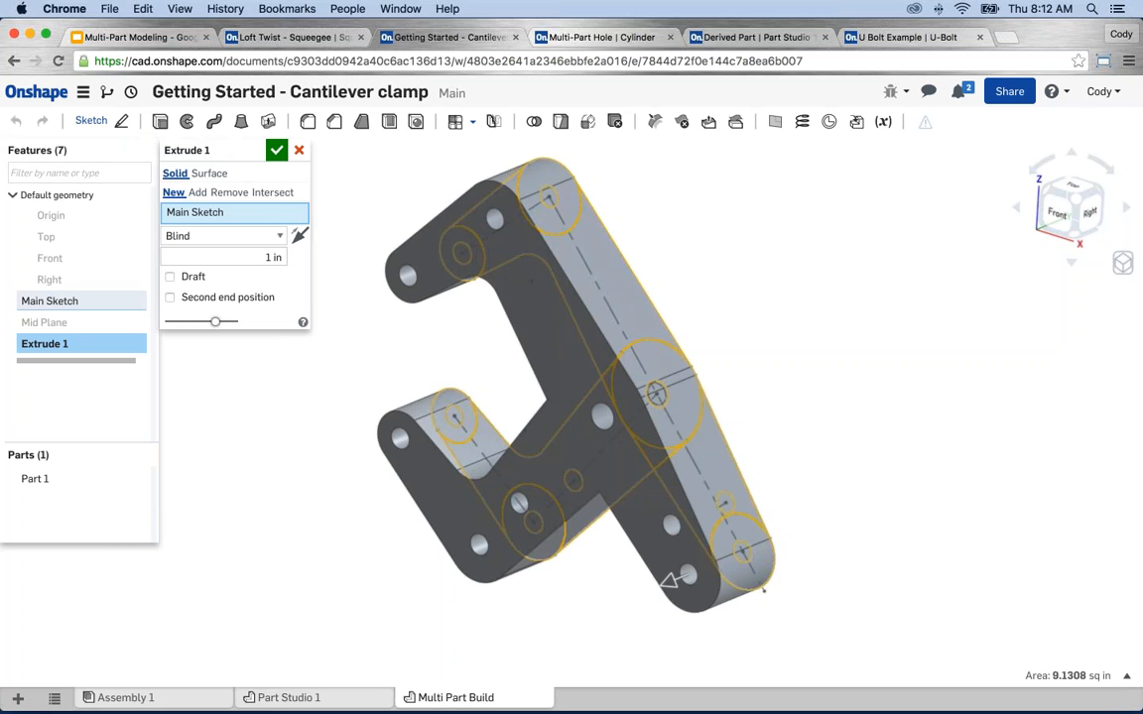
click(300, 214)
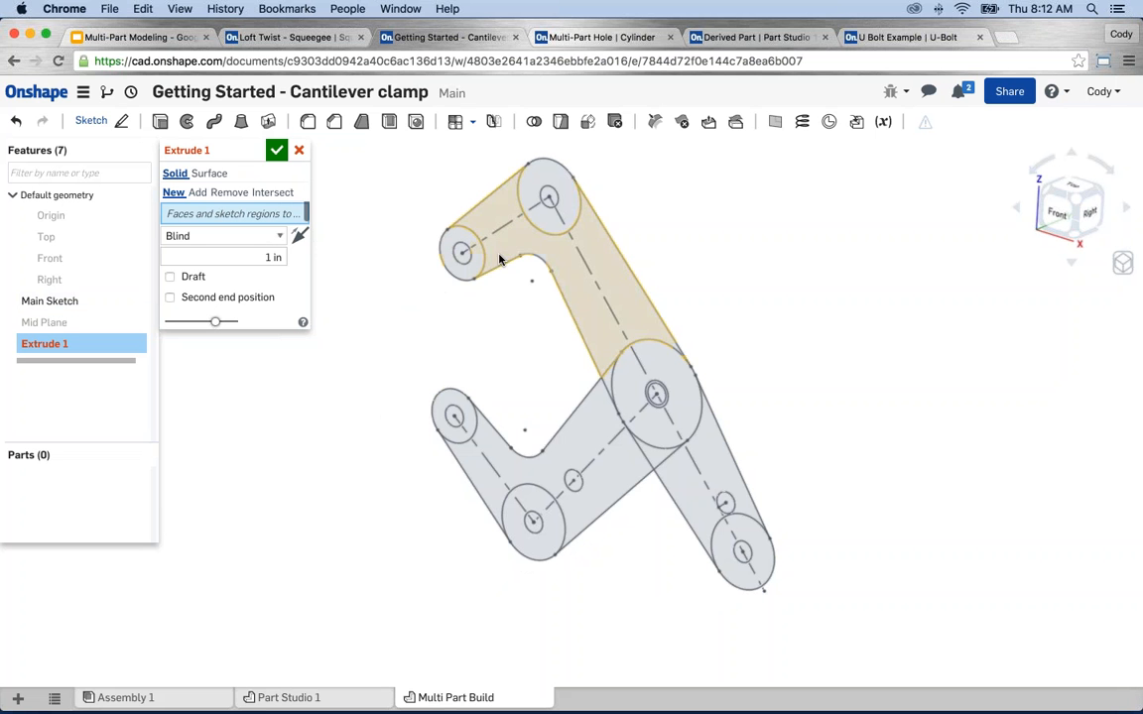
Set the extrude depth to 0.1 in and select the long arm's sketch regions from its upper end to the central pivot.
click(275, 257)
text(.1)
key(Return)
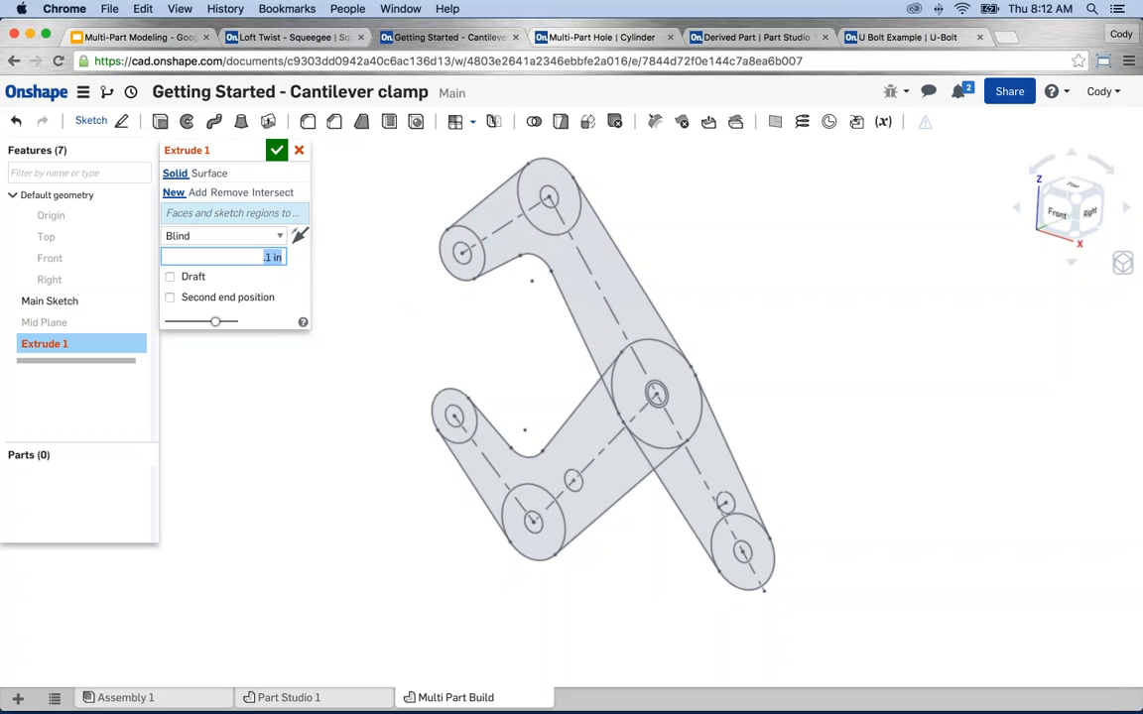
click(460, 273)
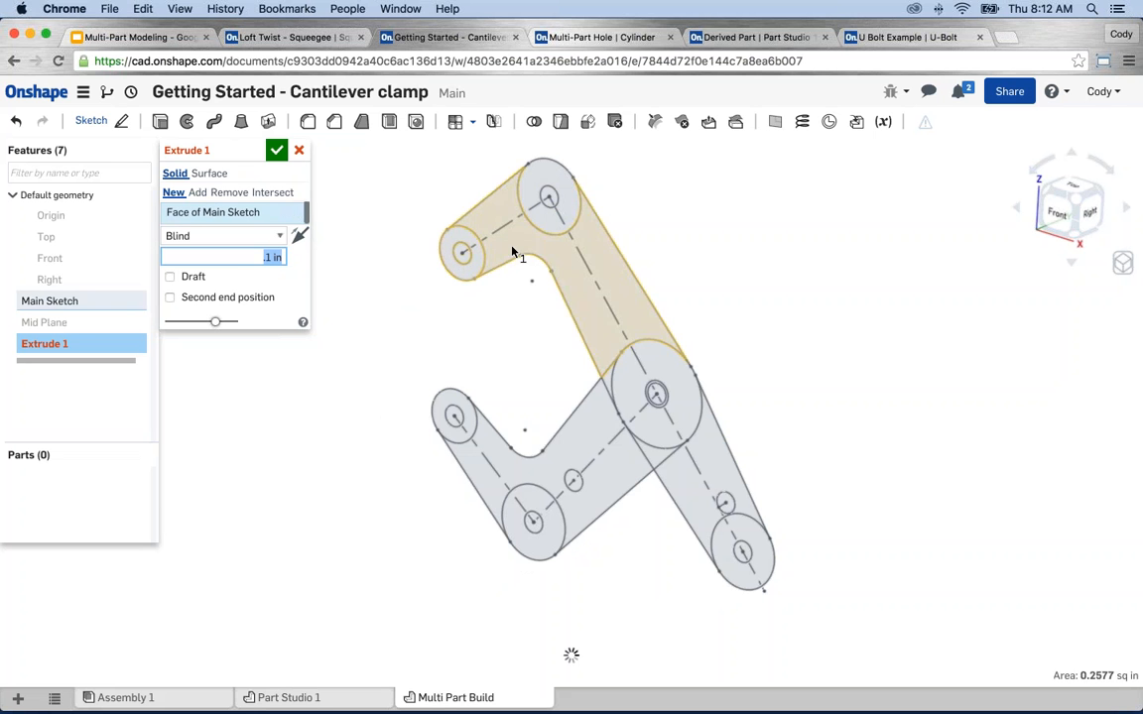
click(510, 247)
click(540, 218)
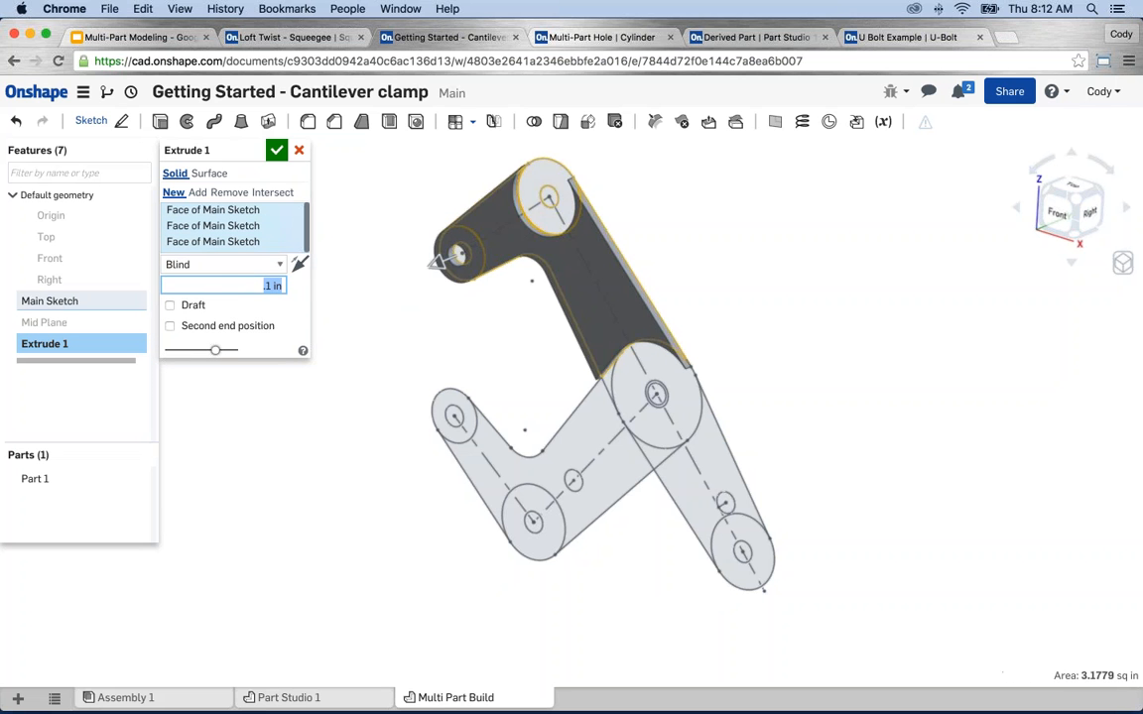
click(653, 458)
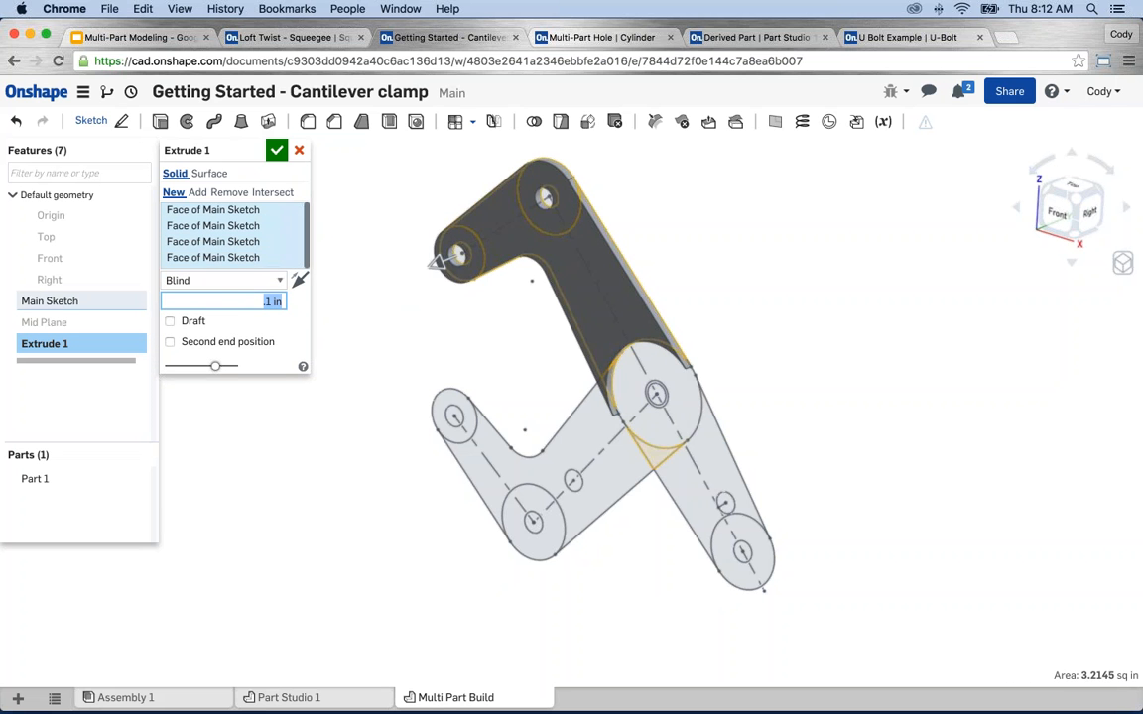
click(655, 421)
Add the long arm's remaining regions below the central pivot and accept the extrude as a new part.
scroll(654, 406, up, 3)
scroll(656, 406, up, 3)
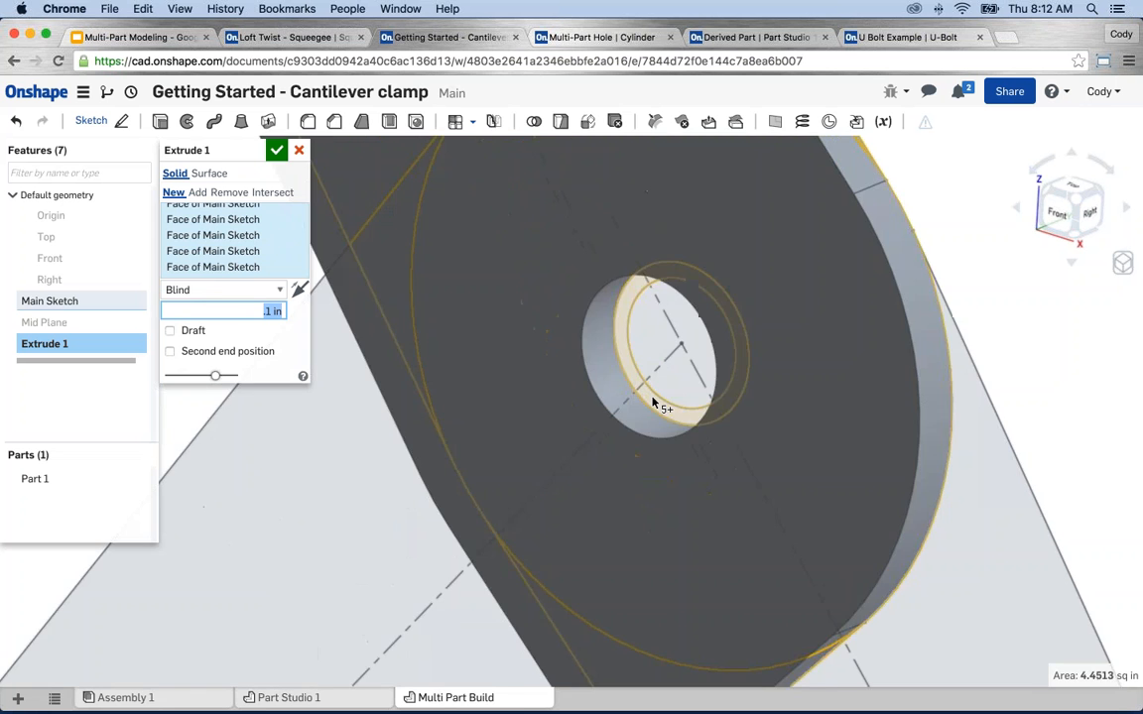
scroll(660, 422, down, 3)
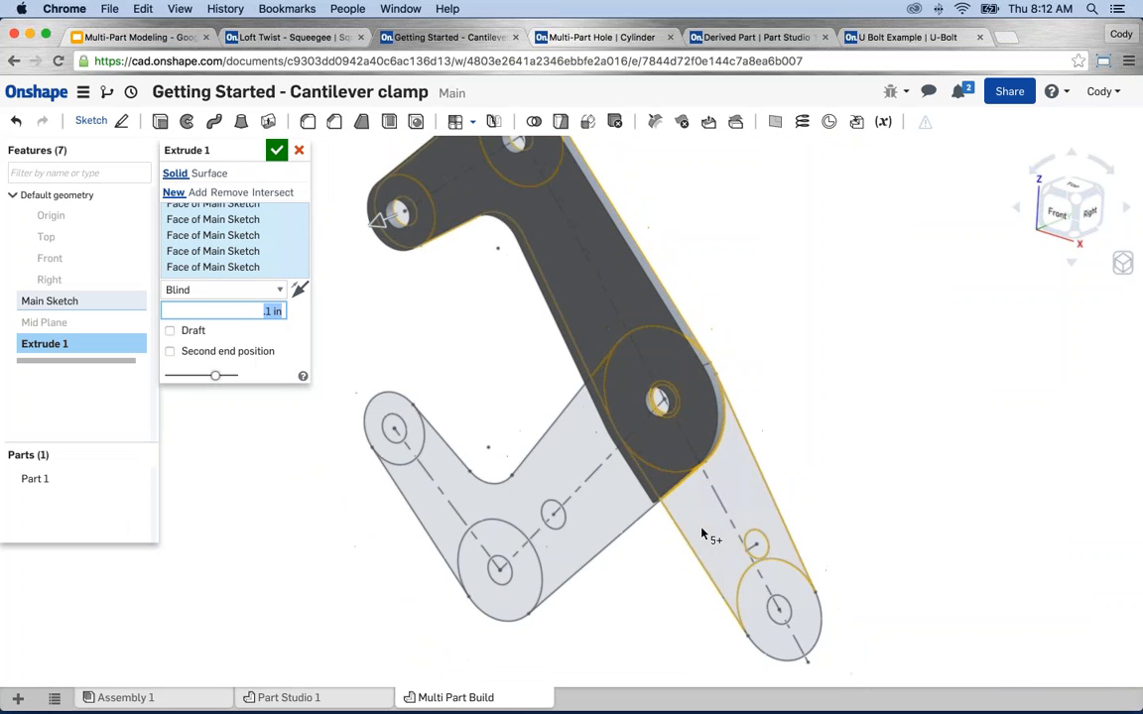
click(703, 535)
click(749, 590)
right_drag(669, 617, 644, 566)
middle_drag(644, 566, 679, 571)
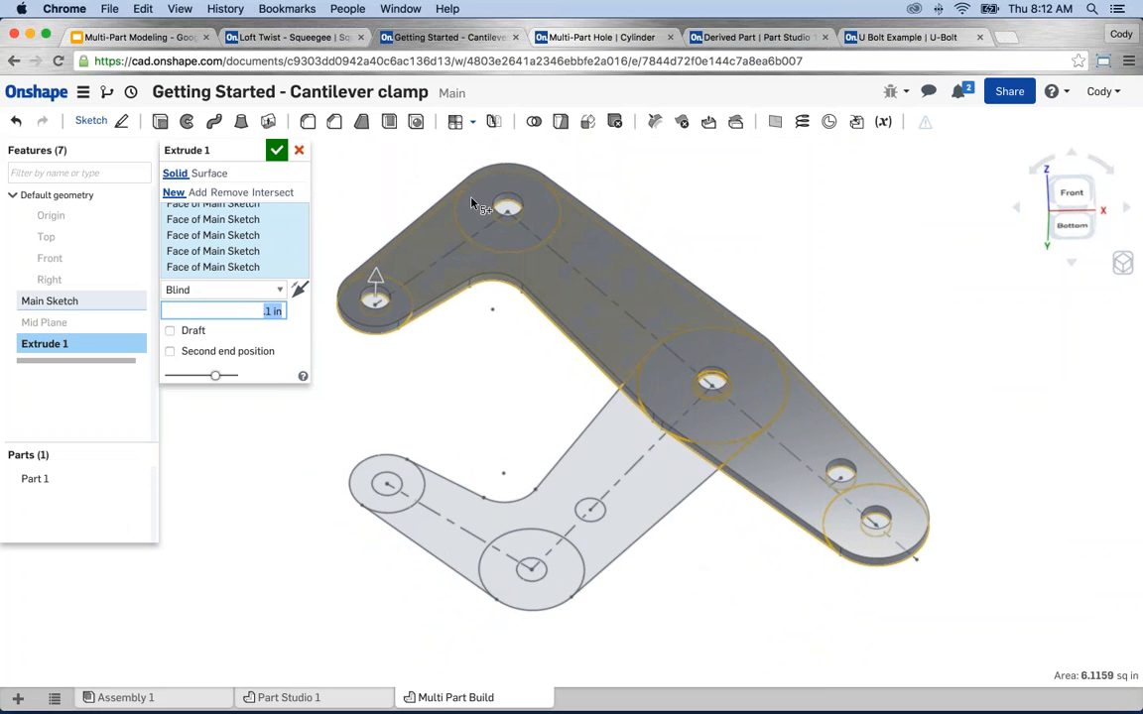
click(277, 150)
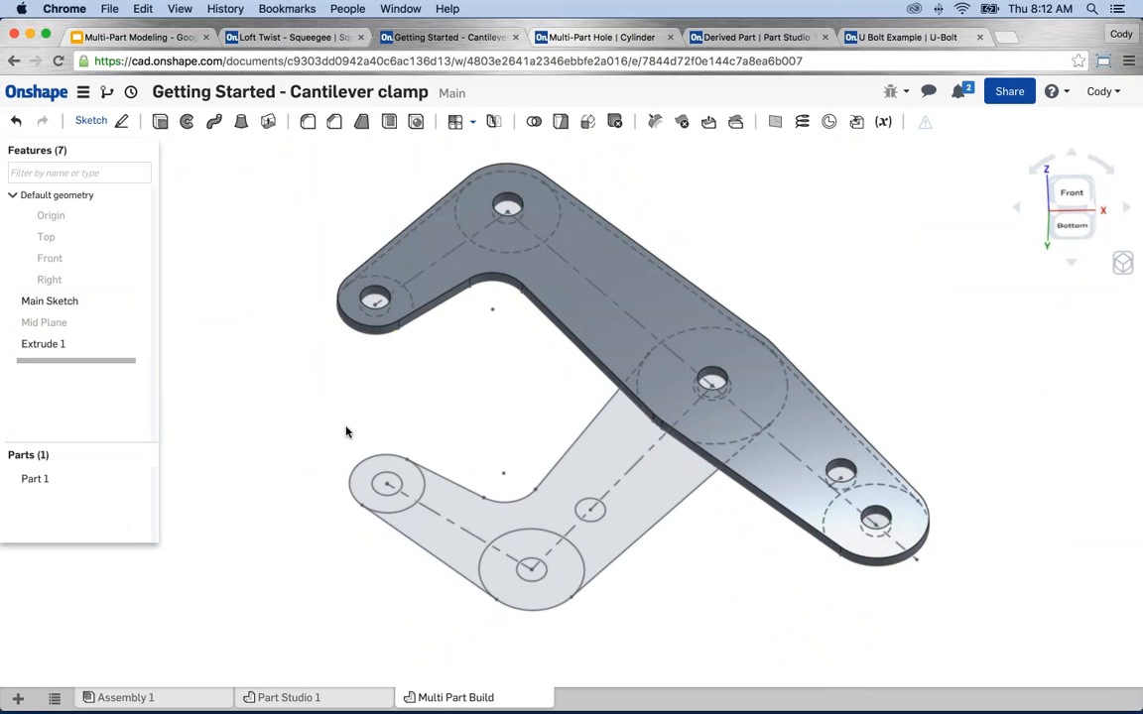
Start another extrude with a 0.1 in depth and select the short arm's end, body and corner regions from Main Sketch.
mouse_move(348, 432)
right_down()
mouse_move(277, 368)
mouse_move(342, 415)
right_up()
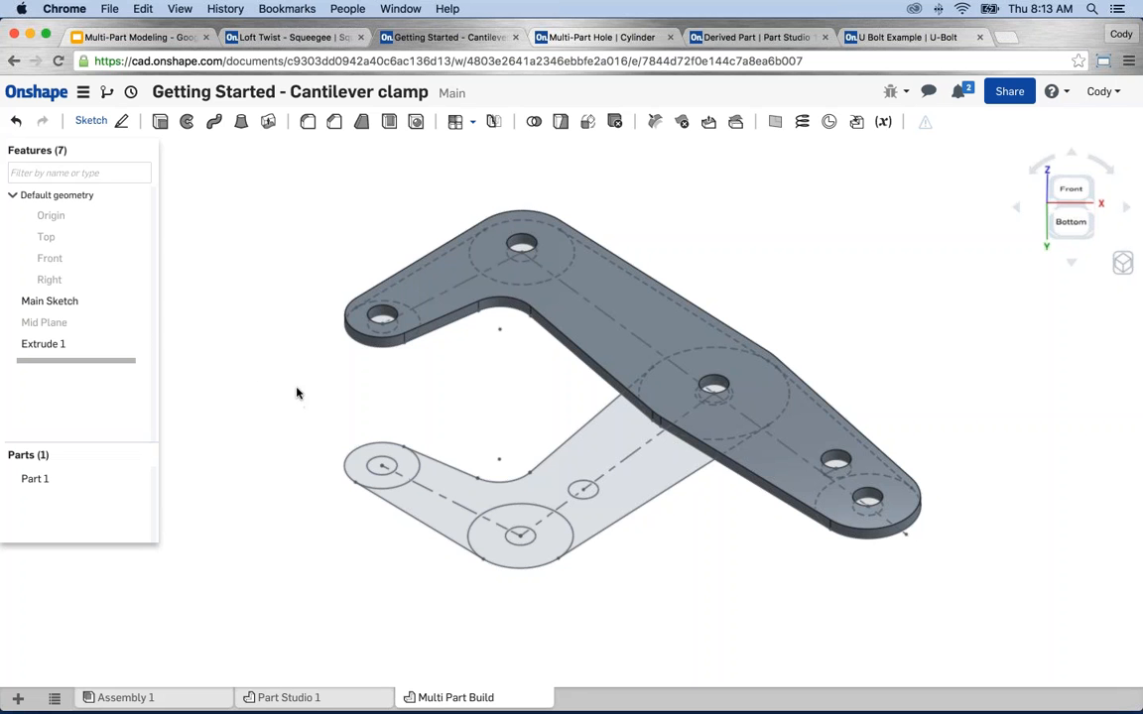
click(160, 123)
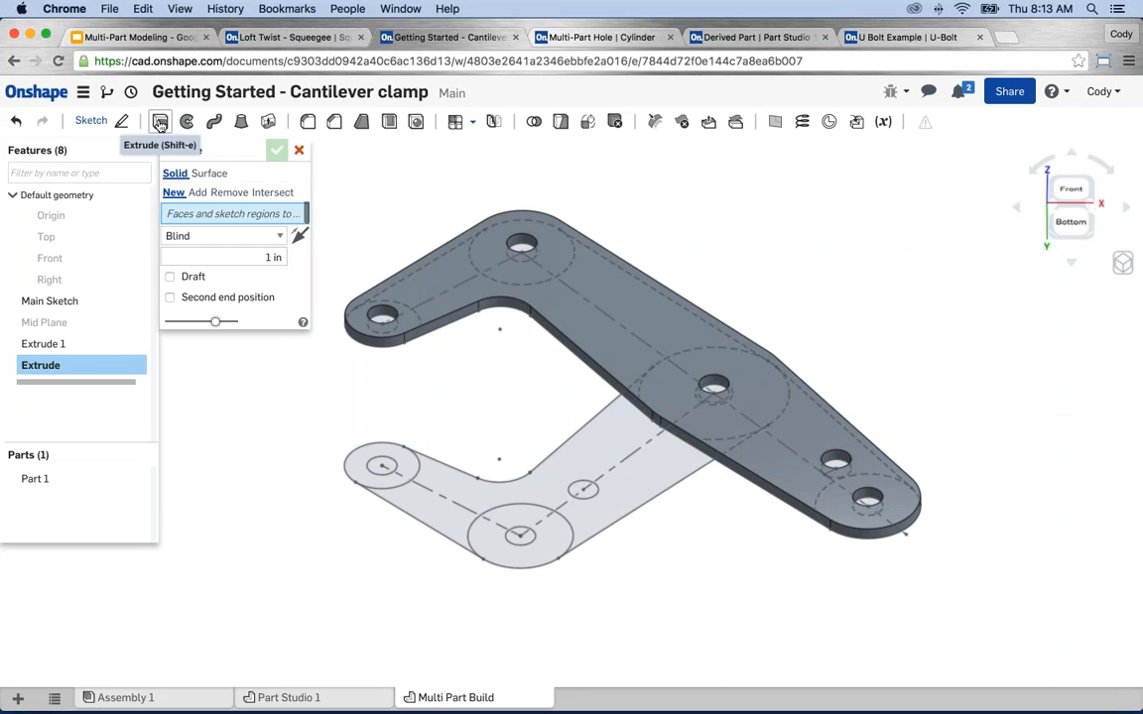
drag(302, 255, 307, 255)
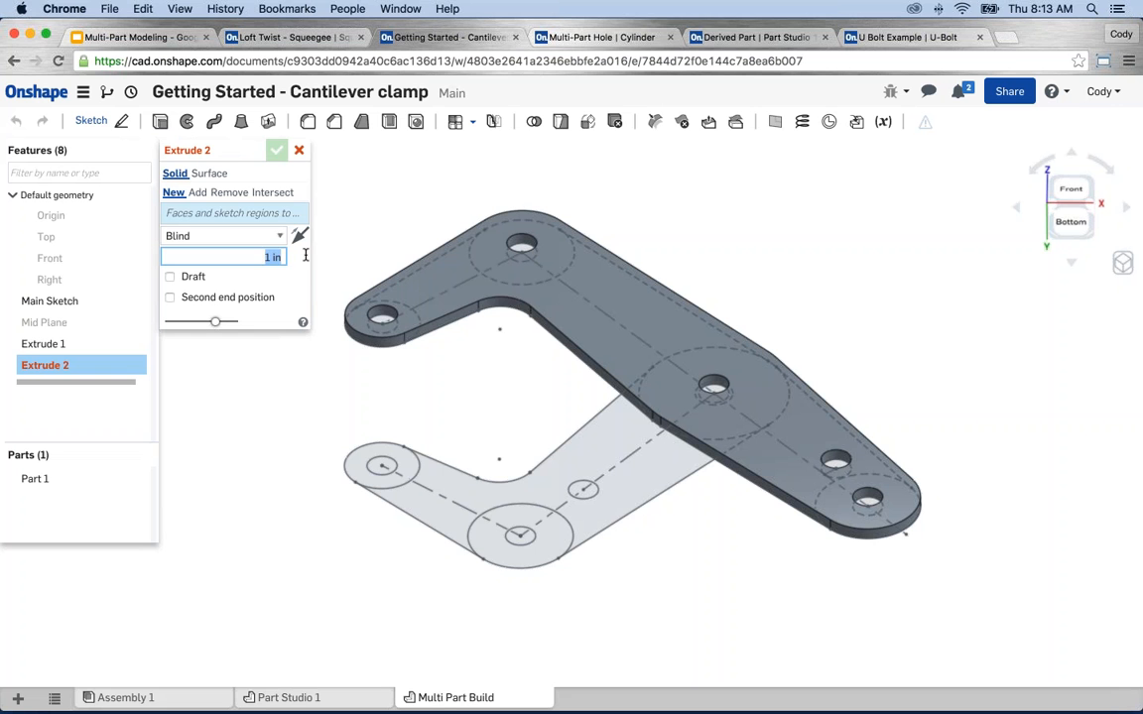
text(.1)
key(Return)
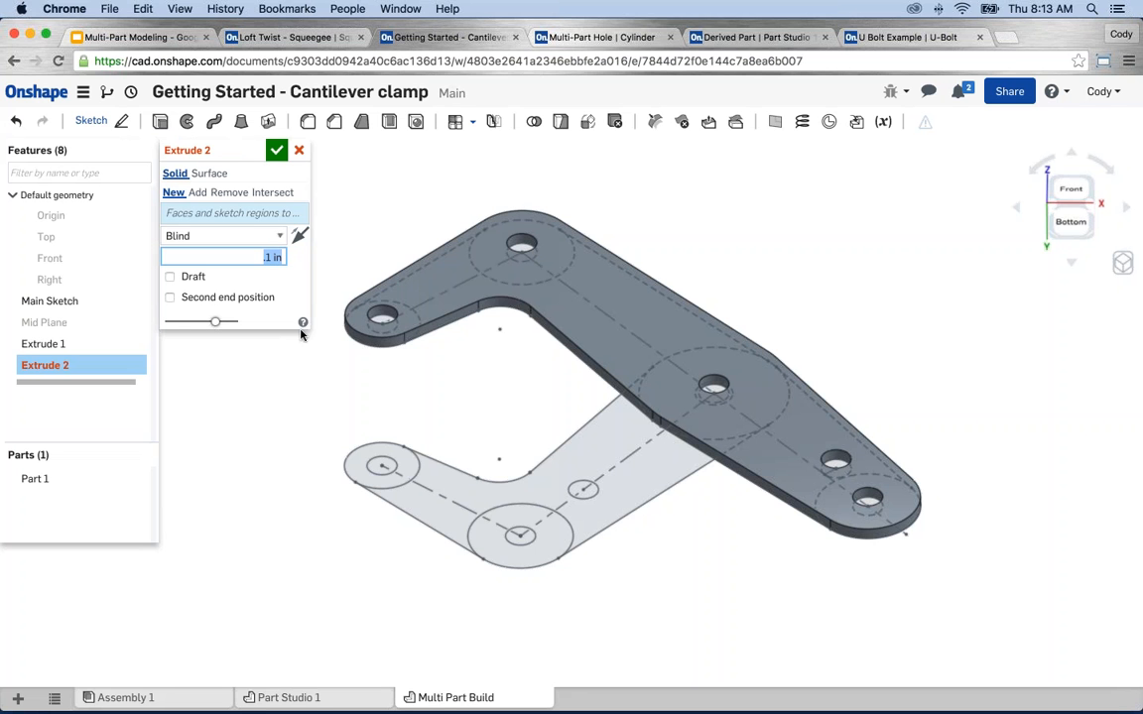
click(352, 461)
click(516, 562)
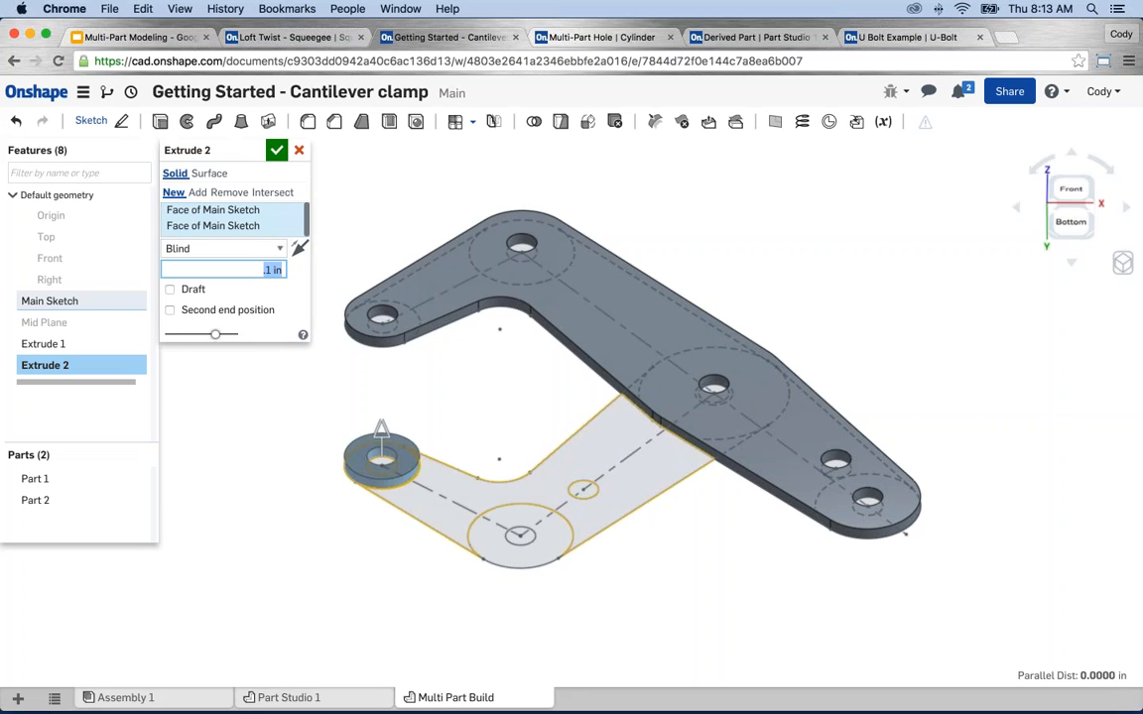
click(519, 541)
Add the short arm's remaining sketch regions around the central pivot, beneath the long arm, to the extrude.
right_drag(638, 604, 635, 433)
scroll(630, 433, up, 6)
click(625, 431)
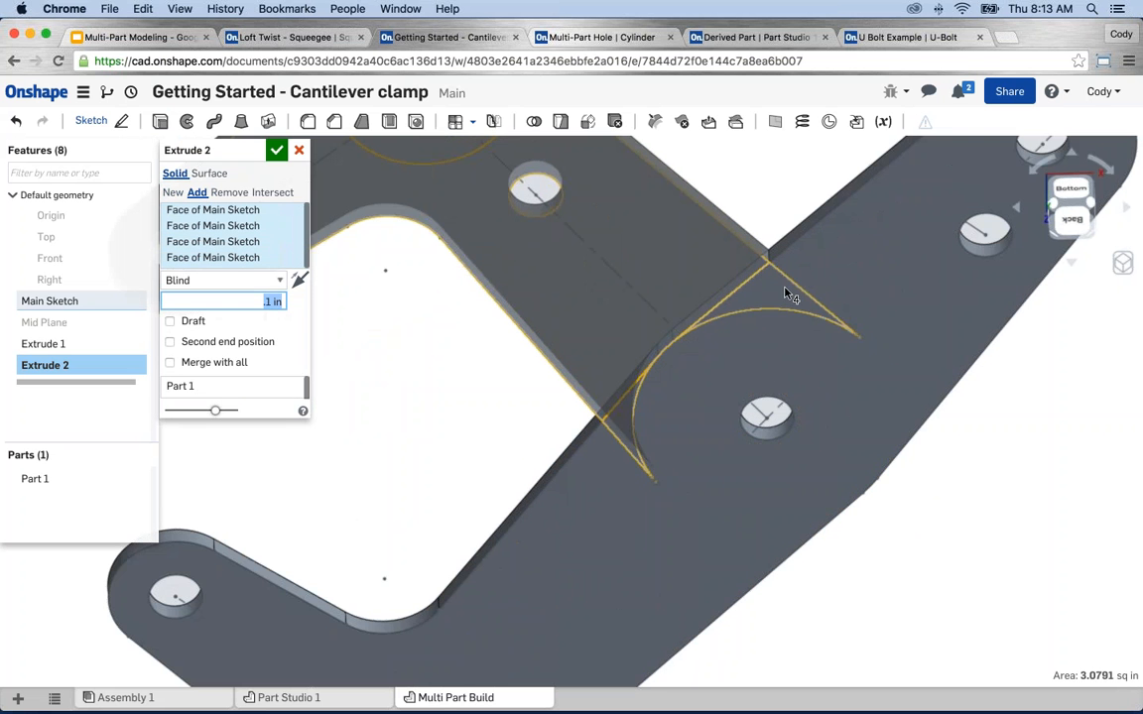
click(714, 337)
scroll(688, 343, down, 6)
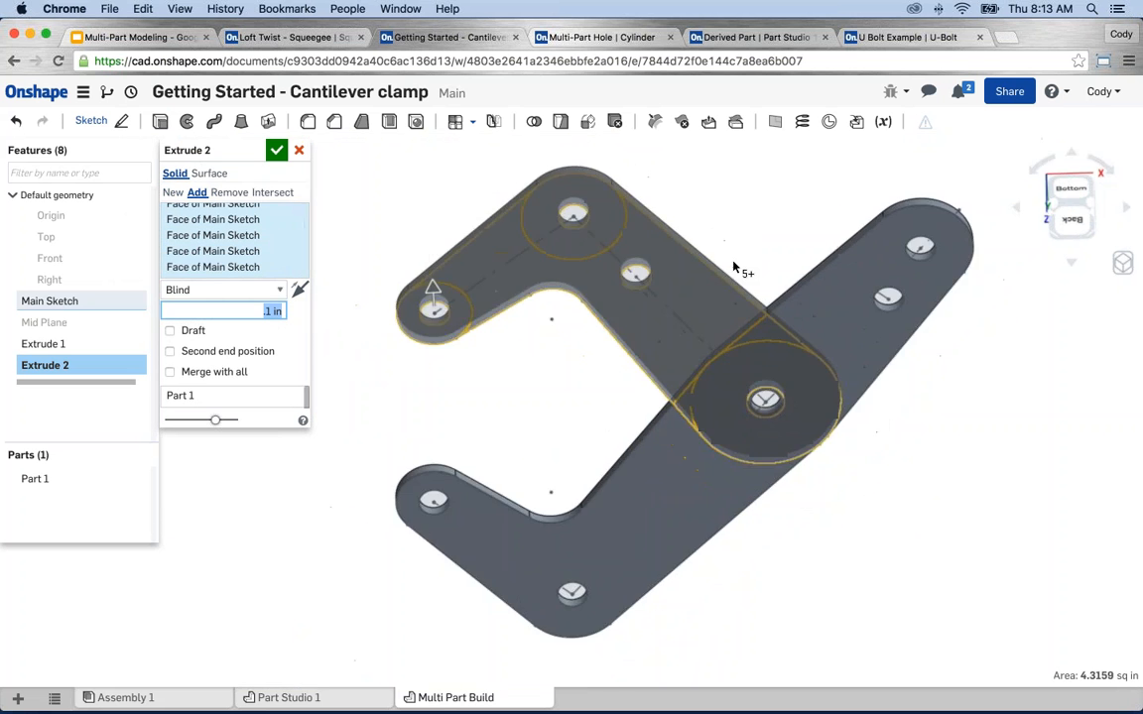
Set the short arm's extrude to New so it forms a separate part from the long arm.
right_drag(658, 233, 754, 387)
middle_drag(754, 387, 814, 510)
scroll(681, 425, up, 3)
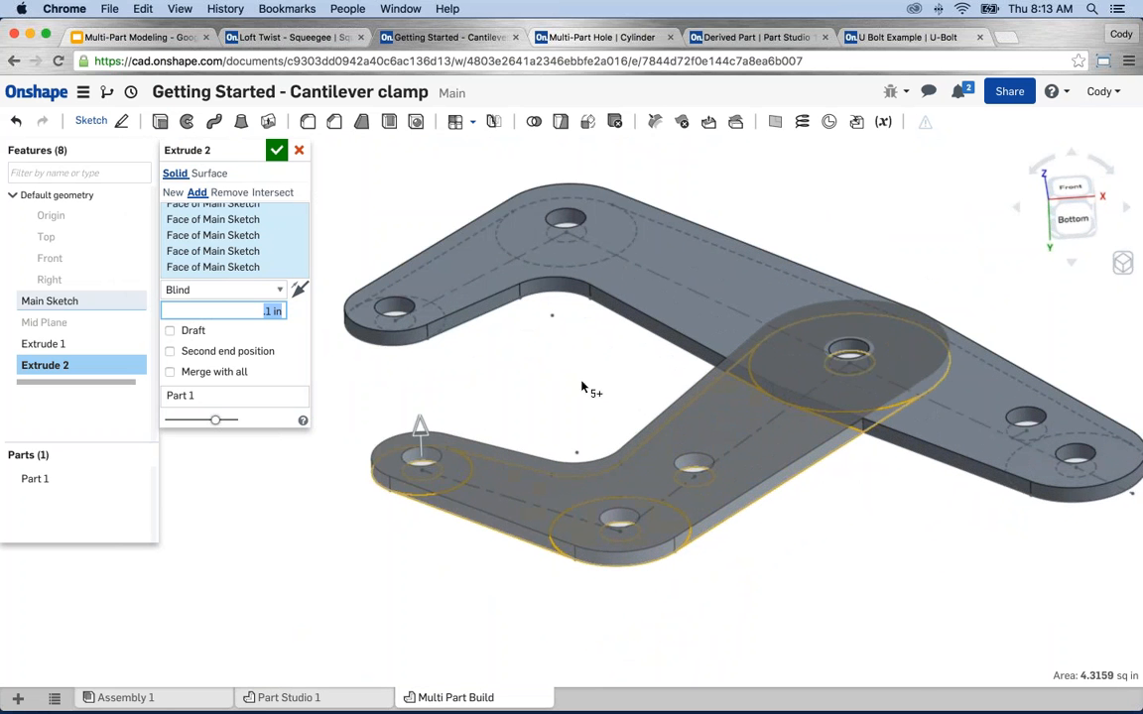
right_drag(590, 390, 523, 438)
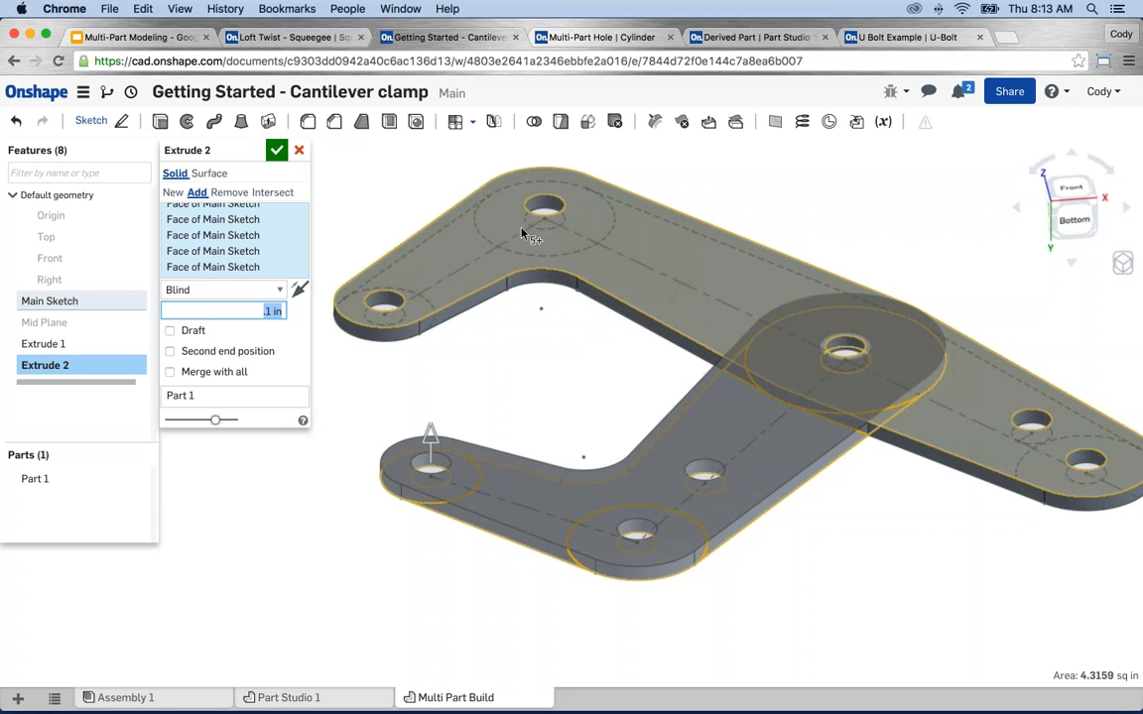
click(172, 193)
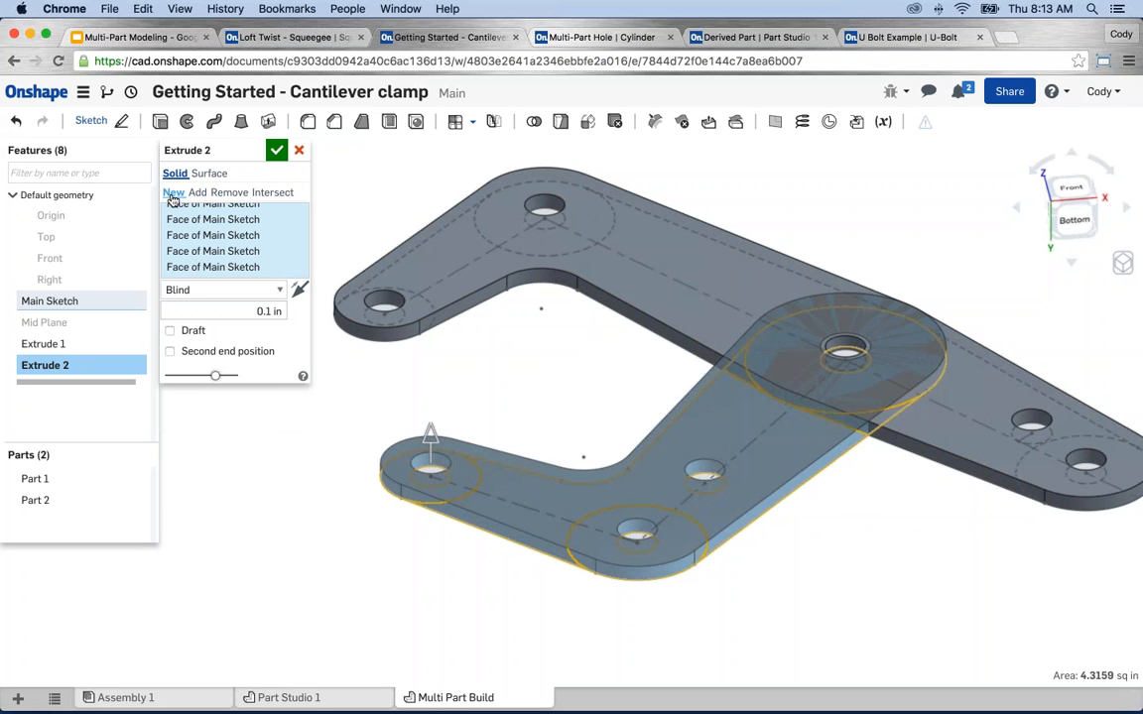
Reverse the short arm's extrude direction to the opposite side of the sketch plane and accept it.
right_drag(560, 414, 560, 382)
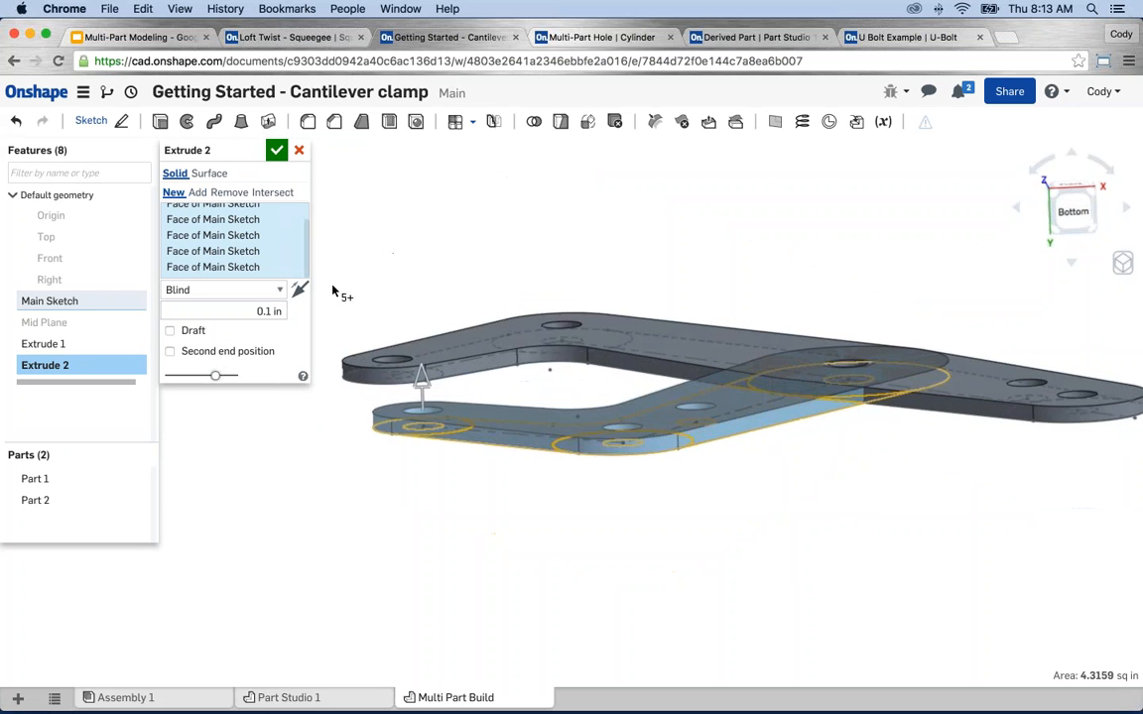
click(298, 289)
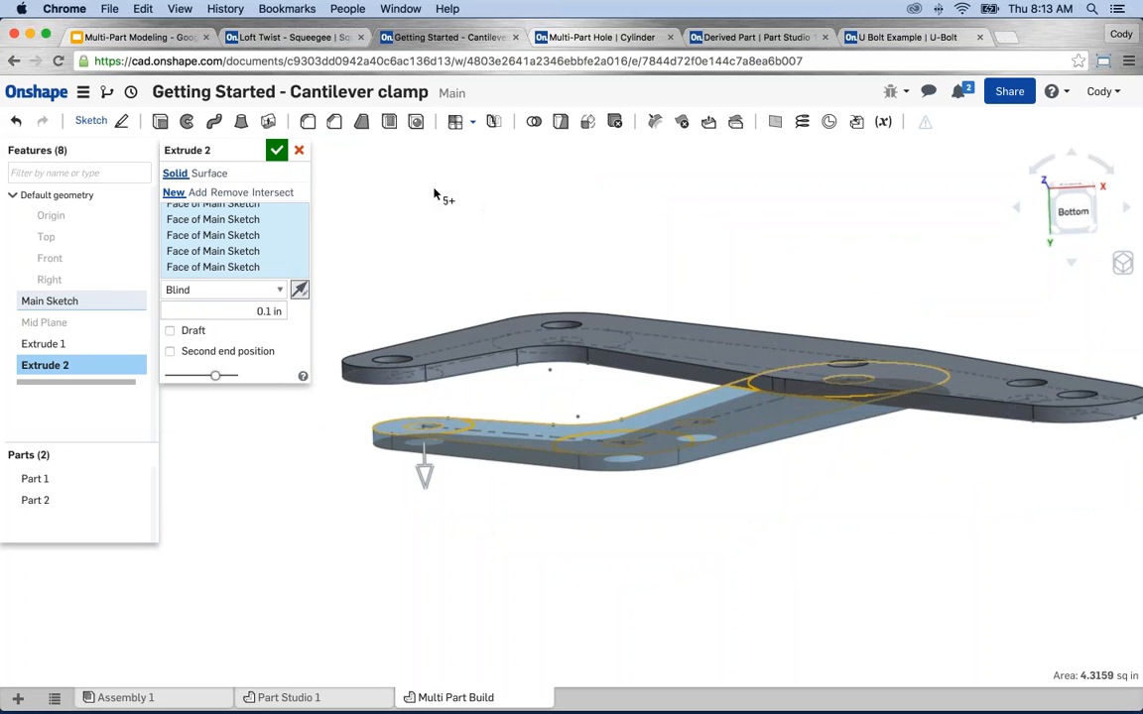
right_drag(434, 194, 360, 196)
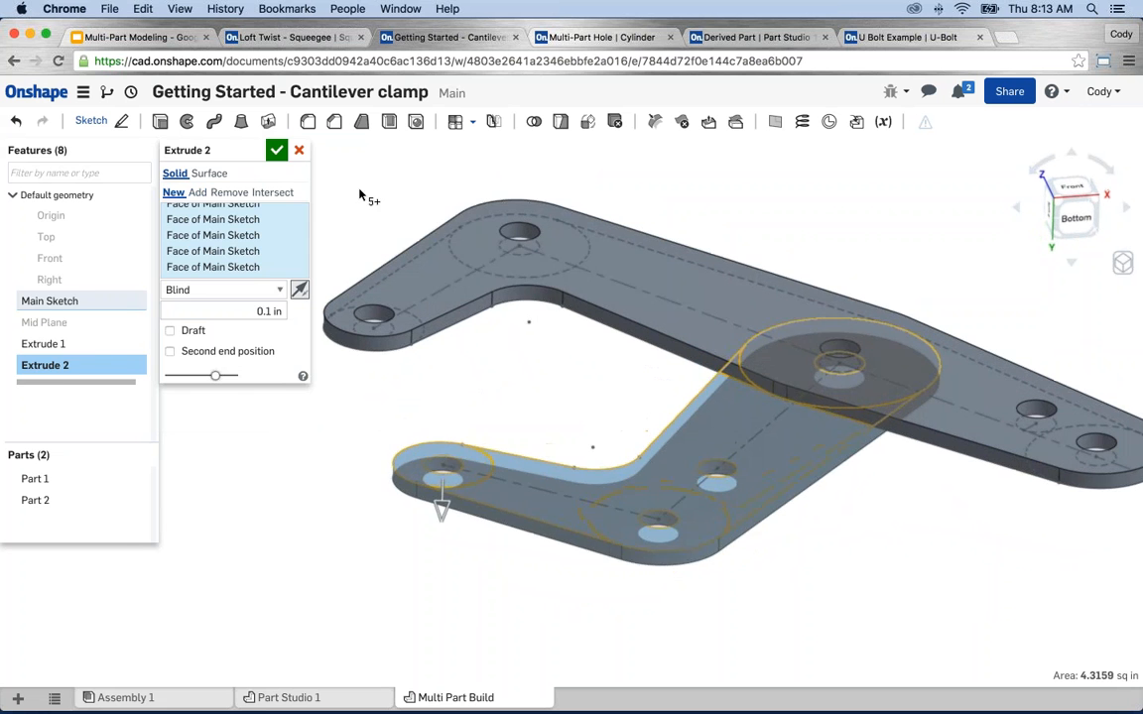
key(Return)
key(f)
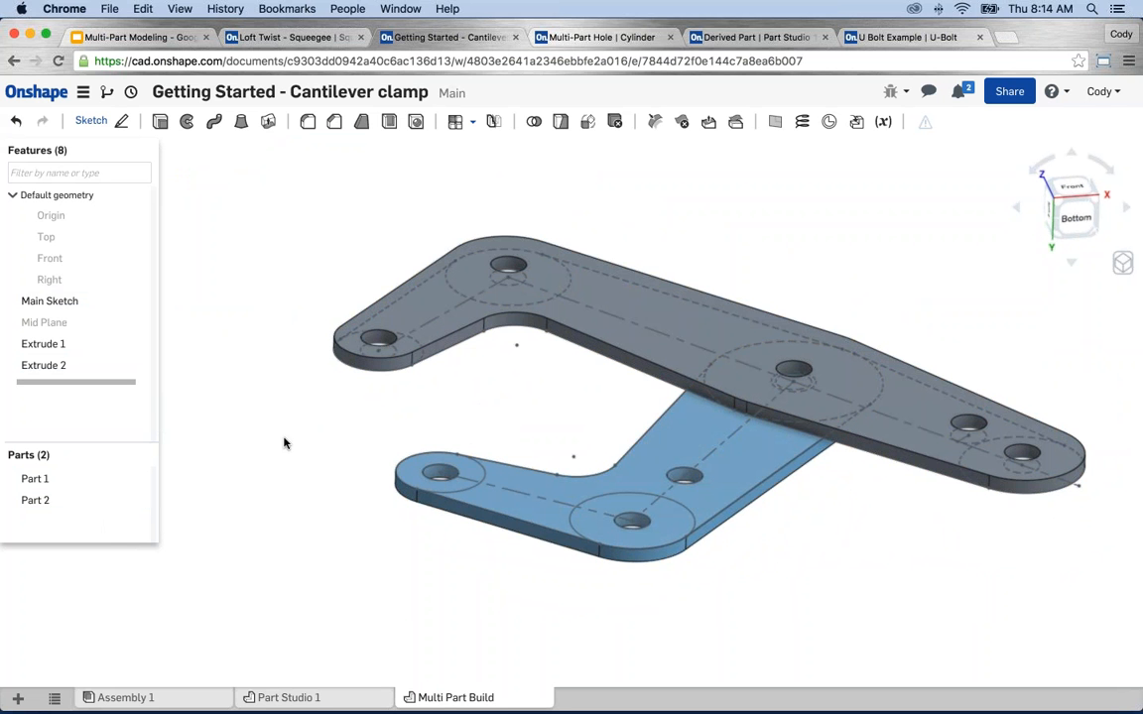
Start a sketch on the long arm's front face and draw a circle centred on the hole at its upper jaw tip.
middle_drag(533, 446, 493, 445)
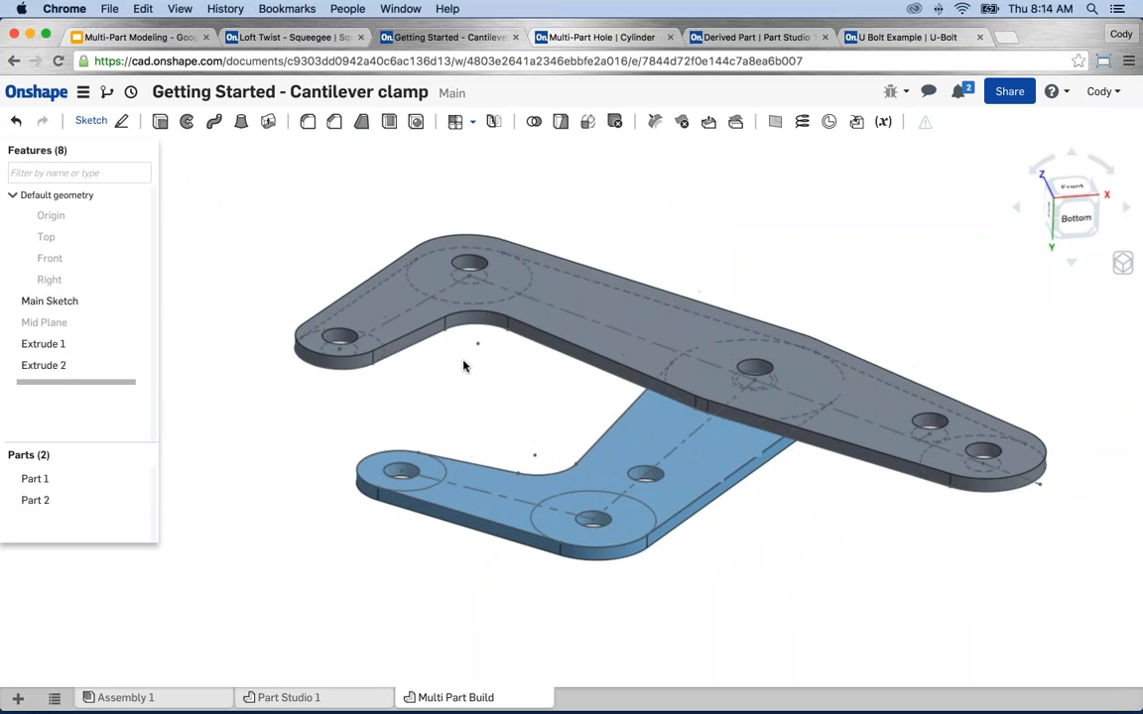
click(454, 306)
key(shift+s)
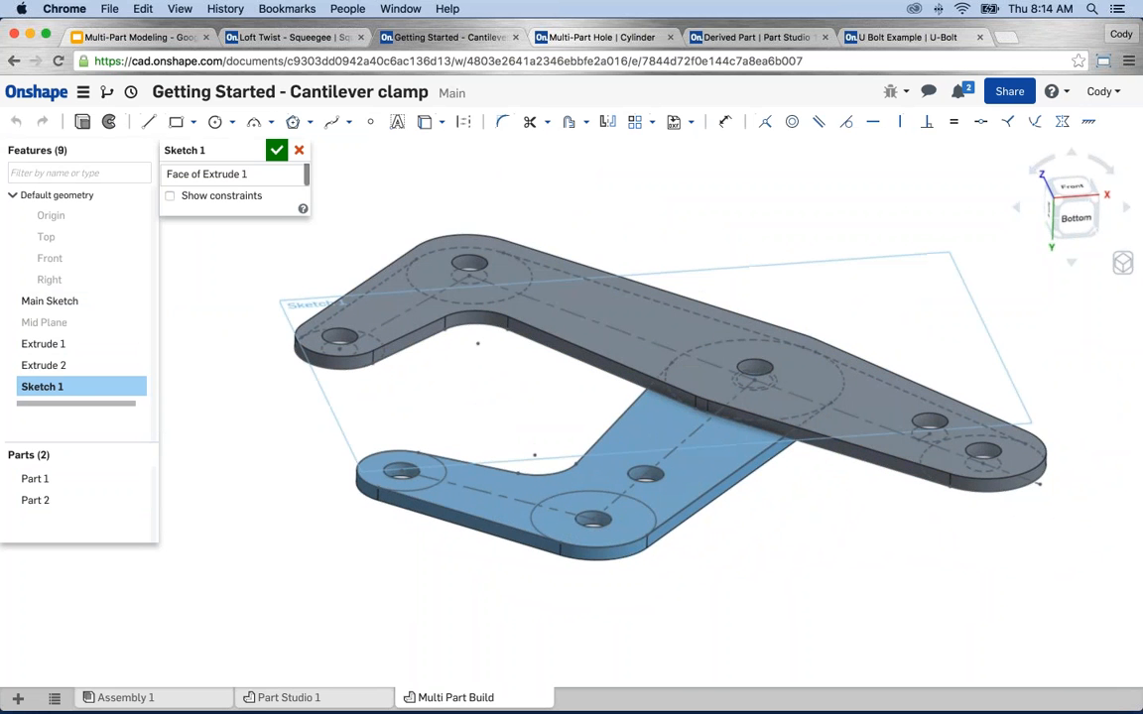
key(n)
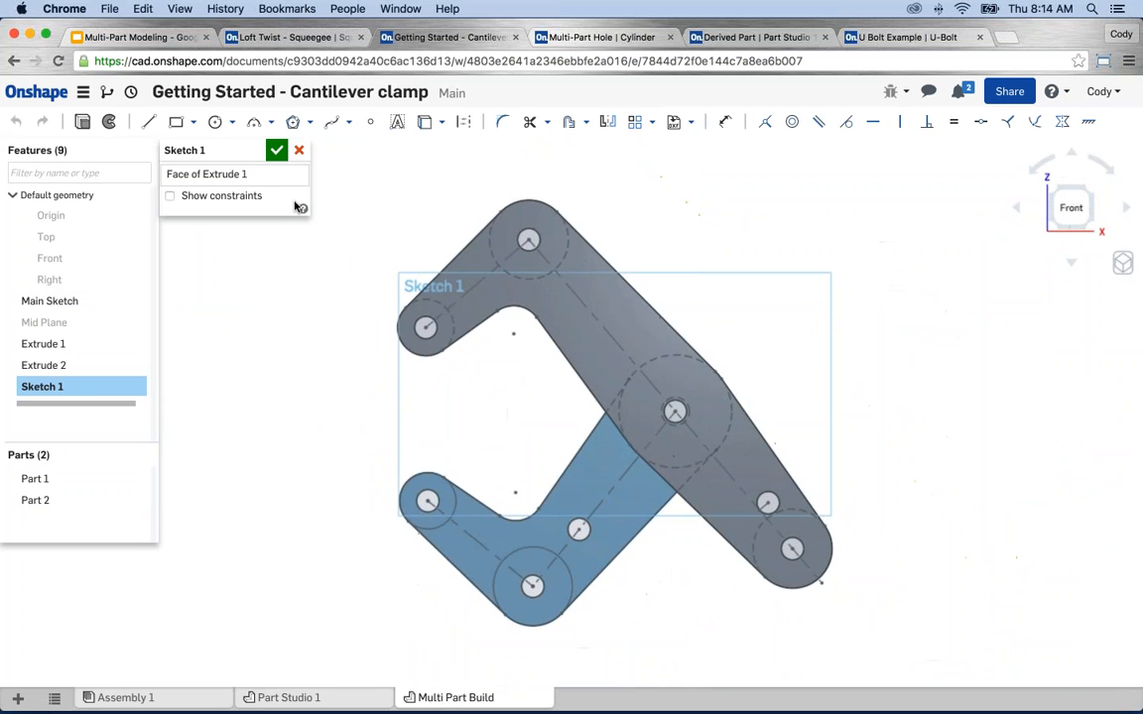
key(c)
scroll(436, 327, up, 4)
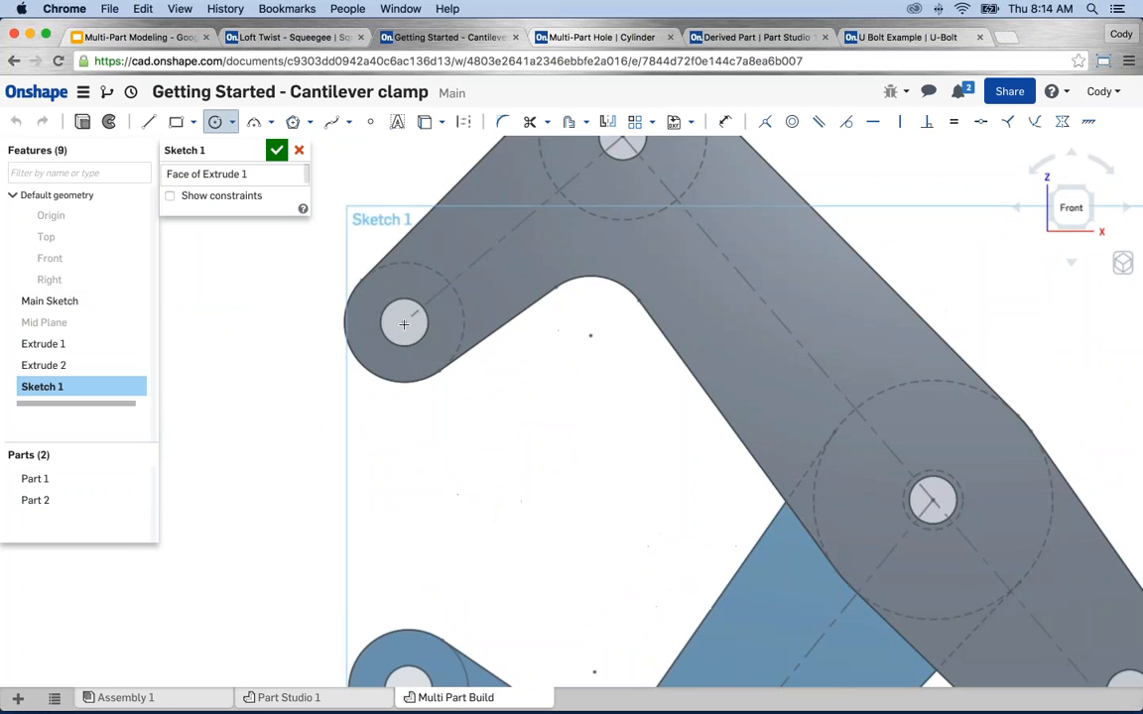
click(404, 324)
click(435, 347)
Draw a circle centred on the long arm's lower end hole, sized to meet the arm's rounded outer edge.
scroll(510, 407, down, 2)
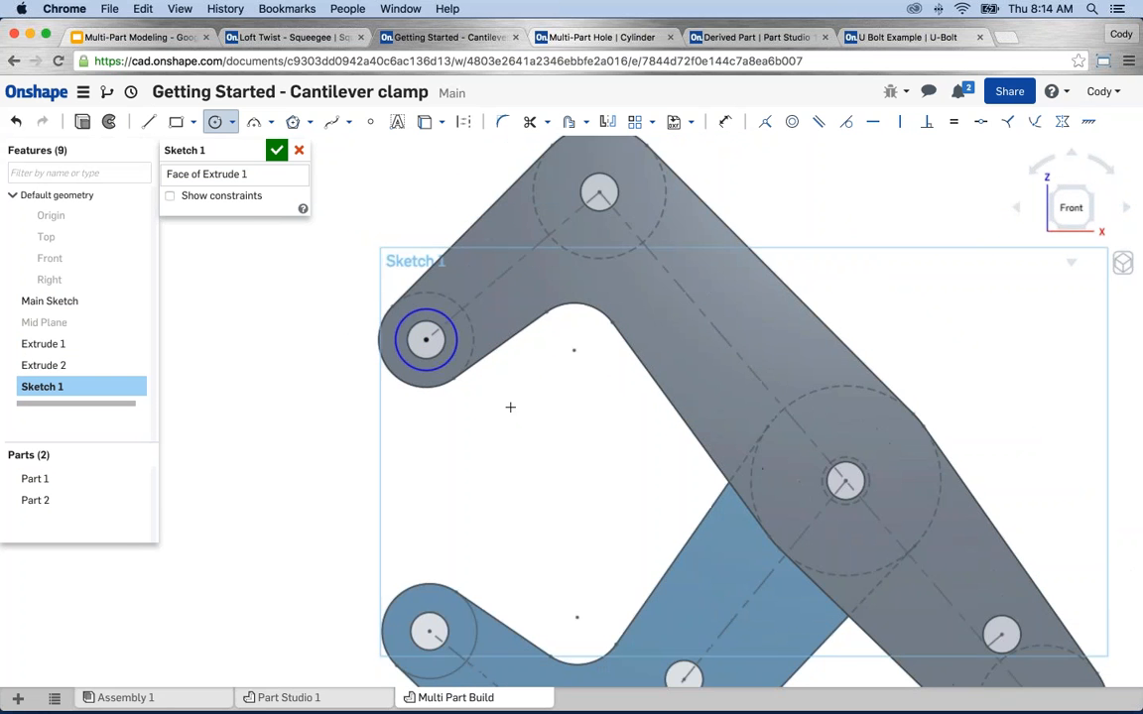
middle_drag(579, 462, 466, 352)
scroll(541, 418, down, 2)
mouse_move(800, 543)
middle_down()
mouse_move(752, 520)
mouse_move(675, 445)
middle_up()
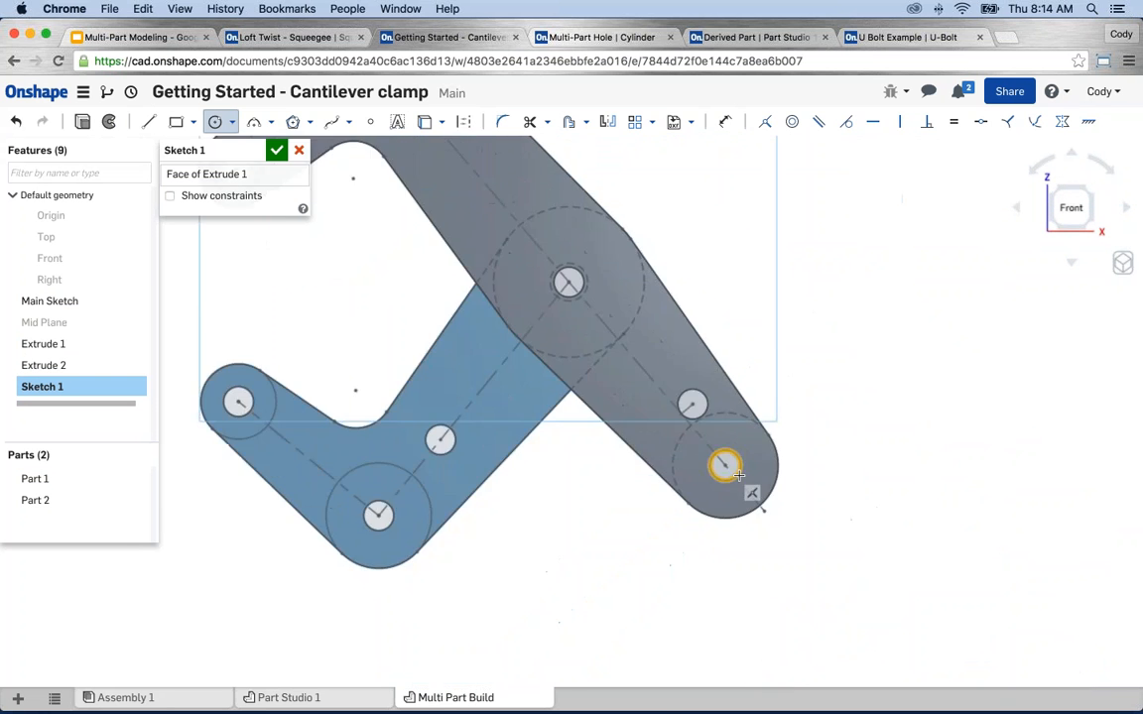
scroll(729, 471, up, 2)
scroll(723, 467, up, 1)
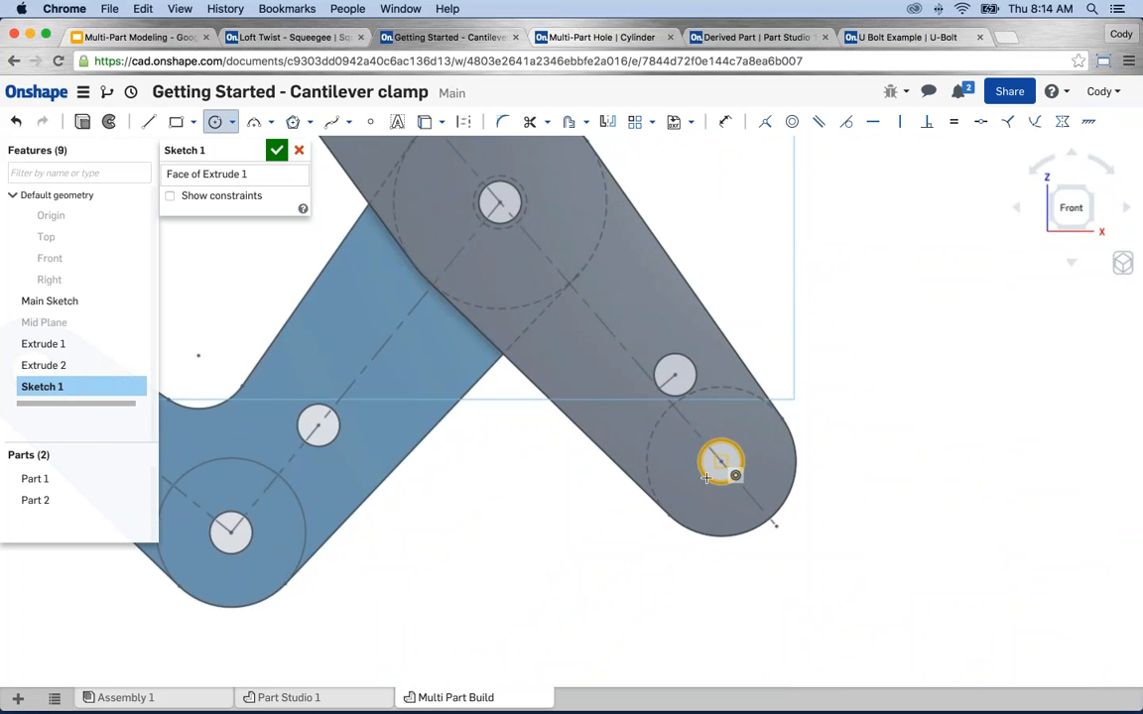
click(707, 477)
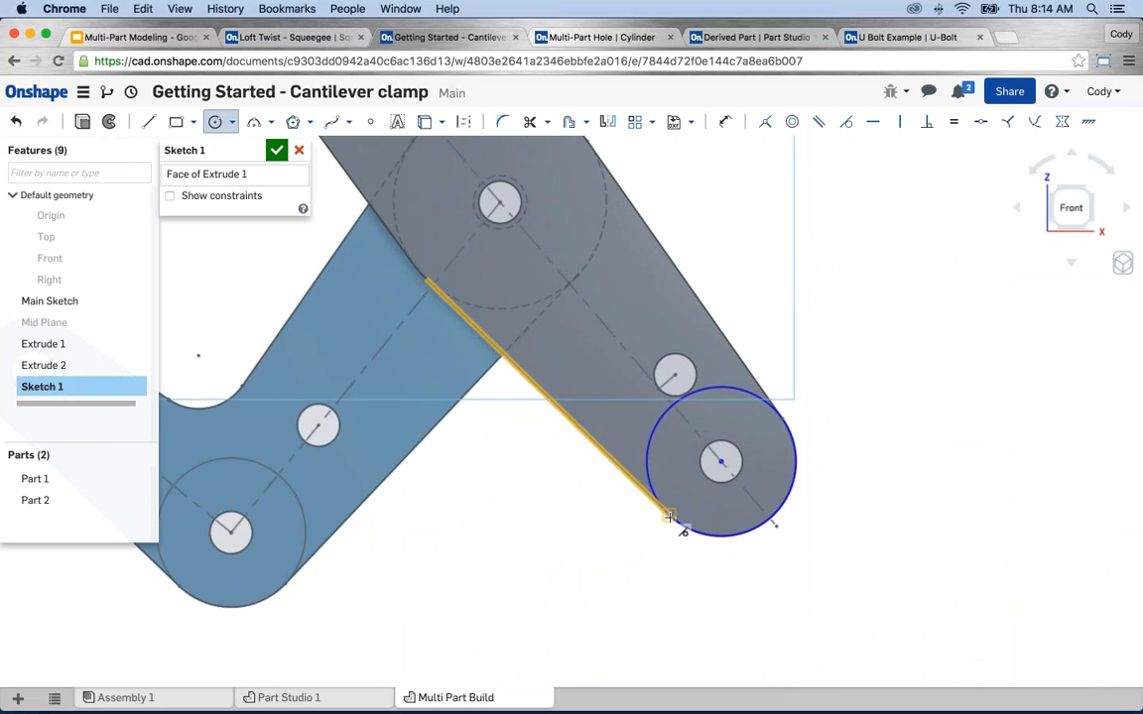
click(671, 517)
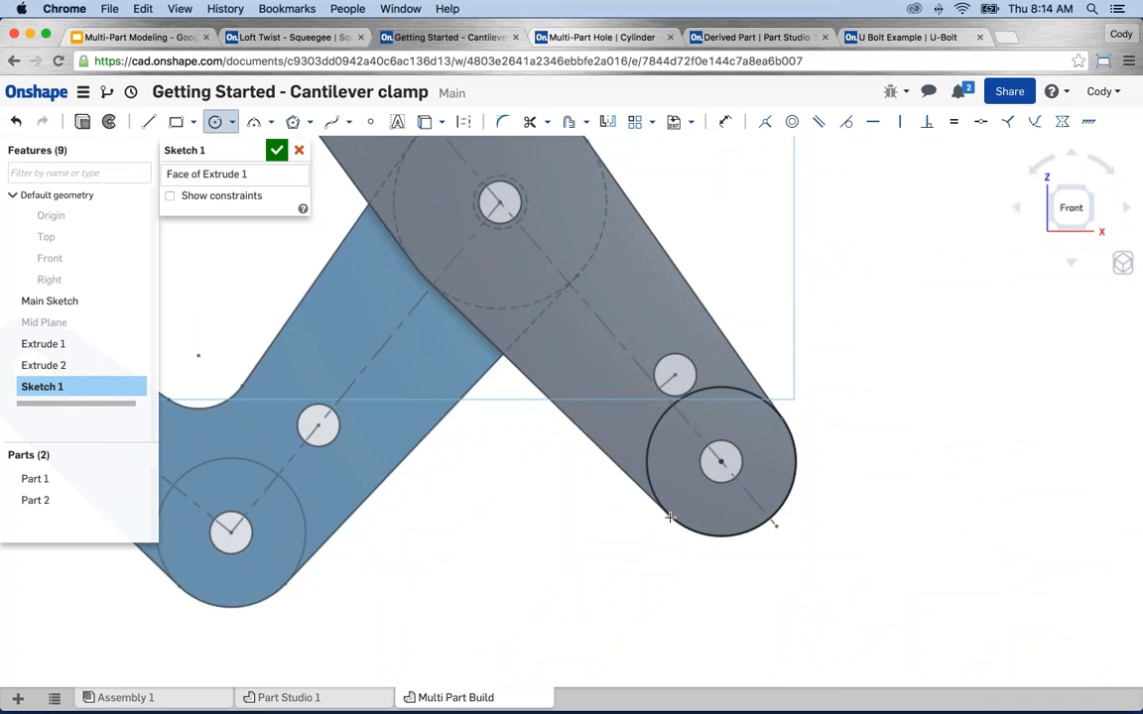
Dimension the jaw-tip circle's diameter to 0.375 in and accept the sketch.
scroll(670, 517, down, 3)
scroll(597, 519, down, 4)
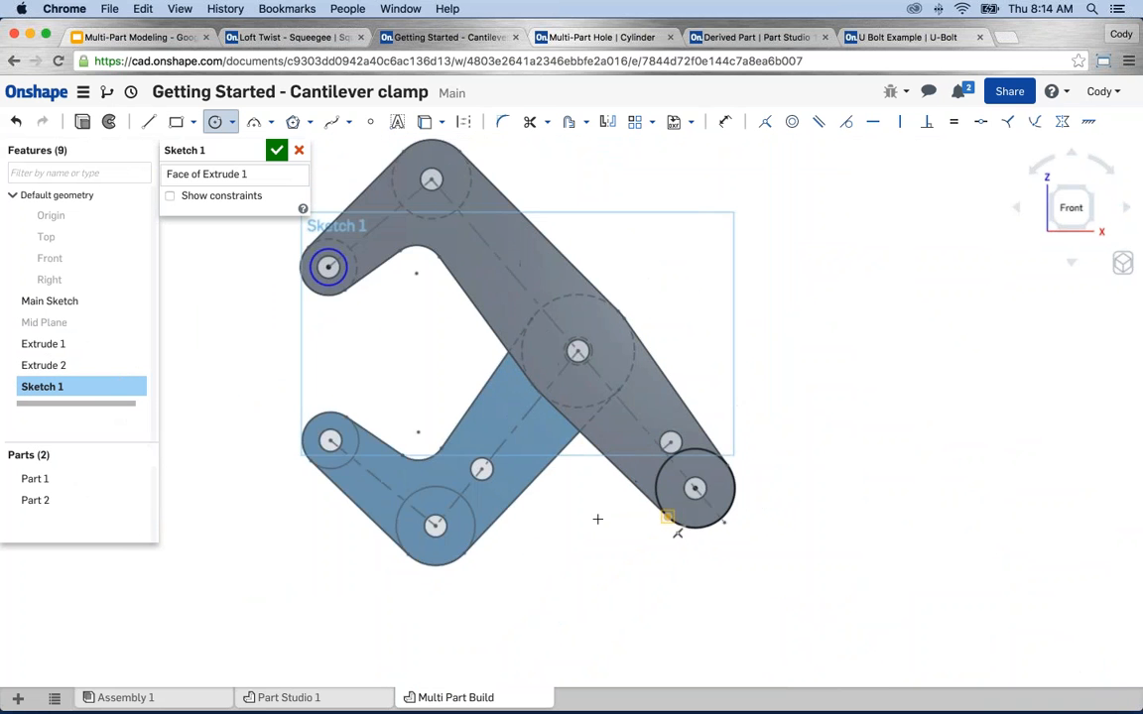
middle_drag(547, 526, 625, 533)
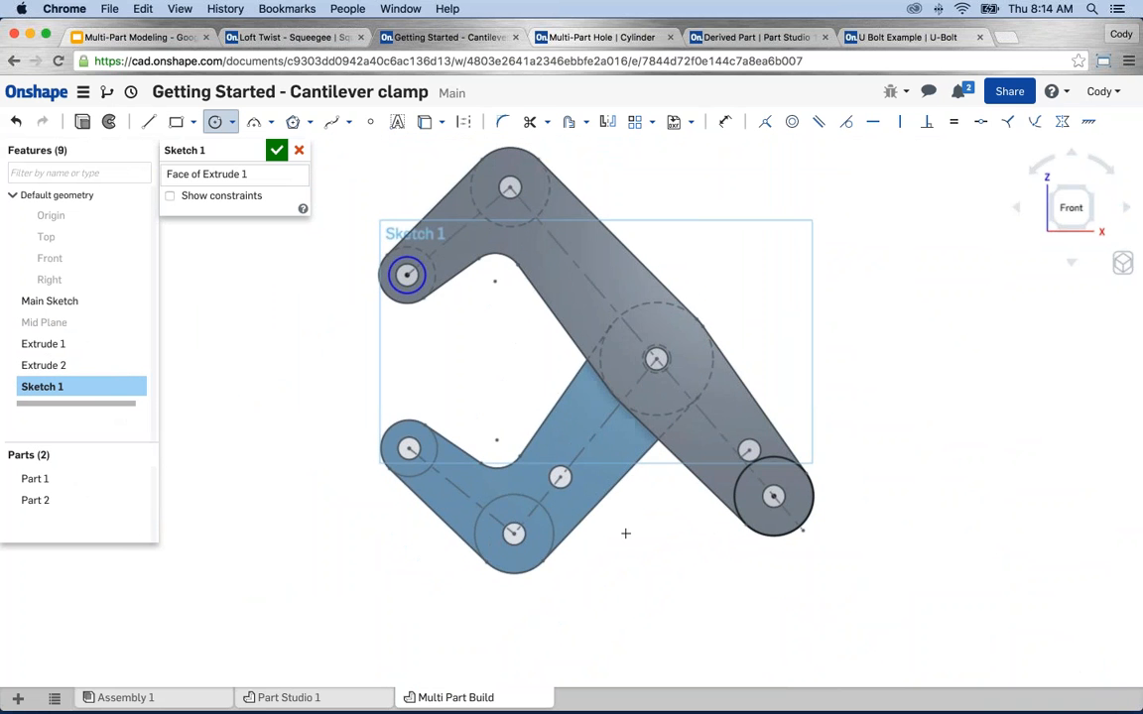
key(u)
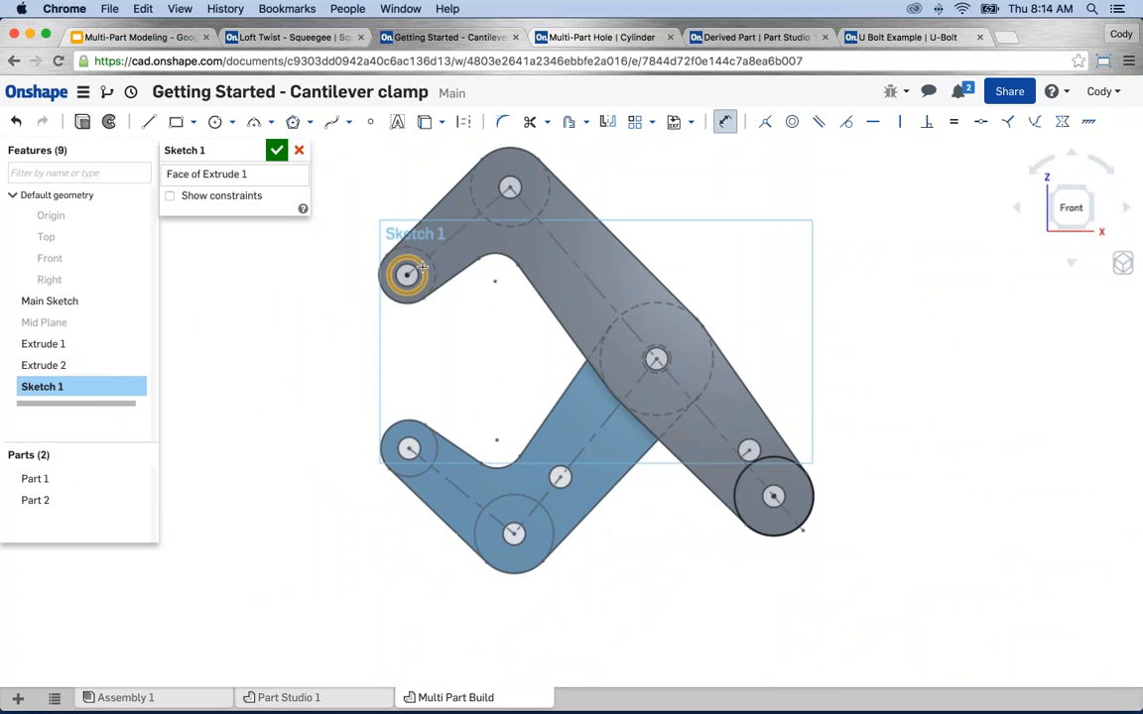
click(421, 267)
click(337, 255)
text(.)
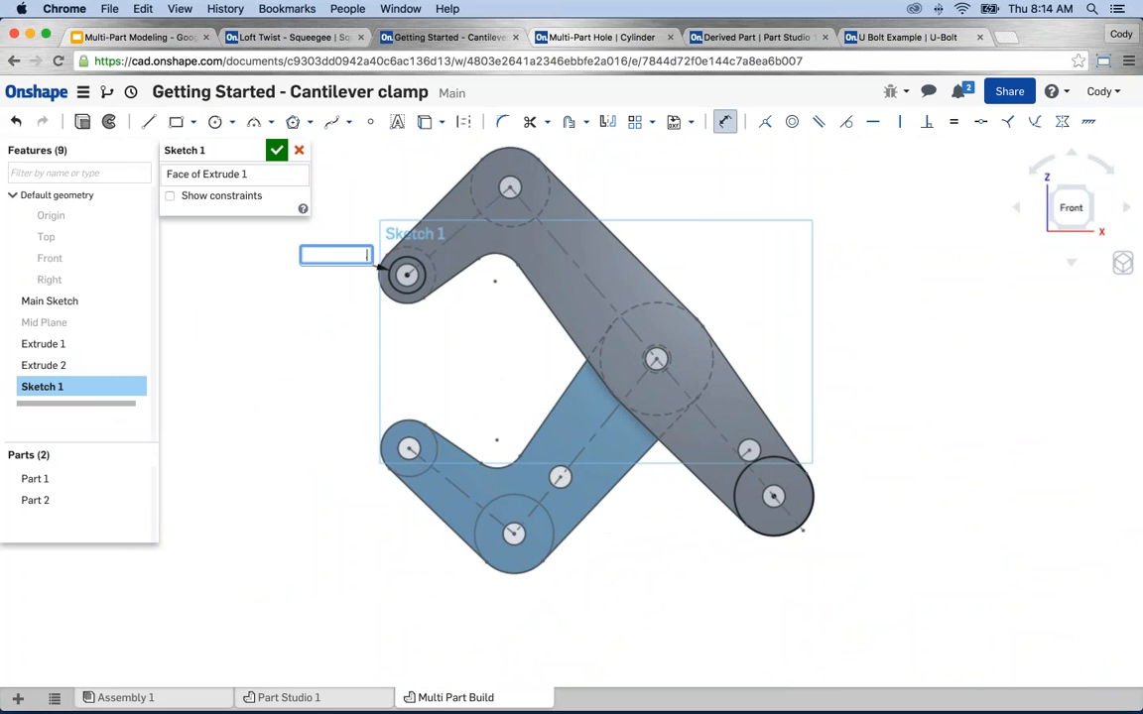
text(37)
text(5)
key(Return)
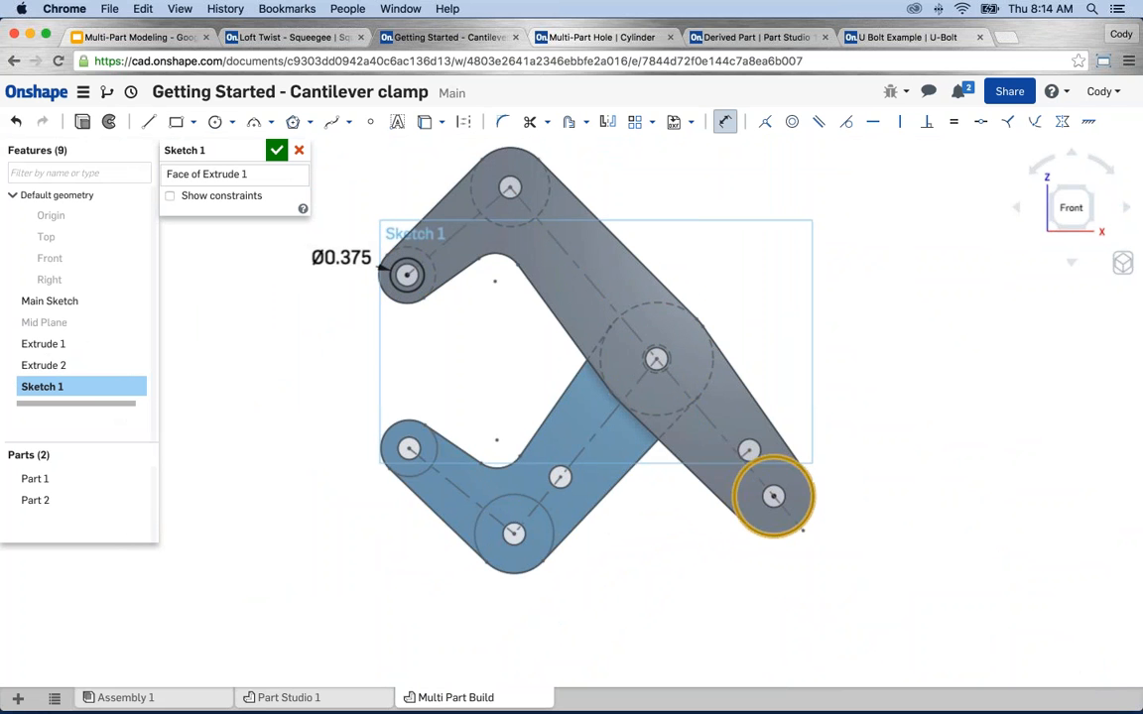
click(276, 150)
Start a sketch on the short arm's front face and draw a circle around the hole at its jaw tip.
right_drag(281, 334, 281, 301)
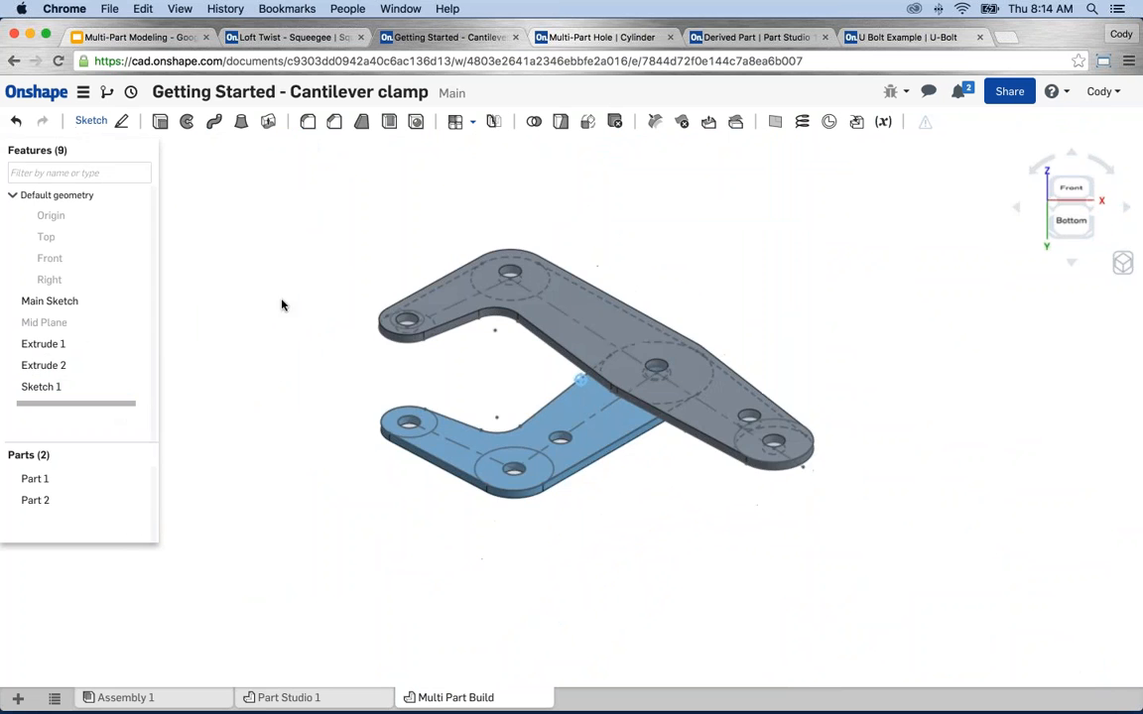
scroll(476, 380, up, 3)
right_drag(478, 382, 479, 378)
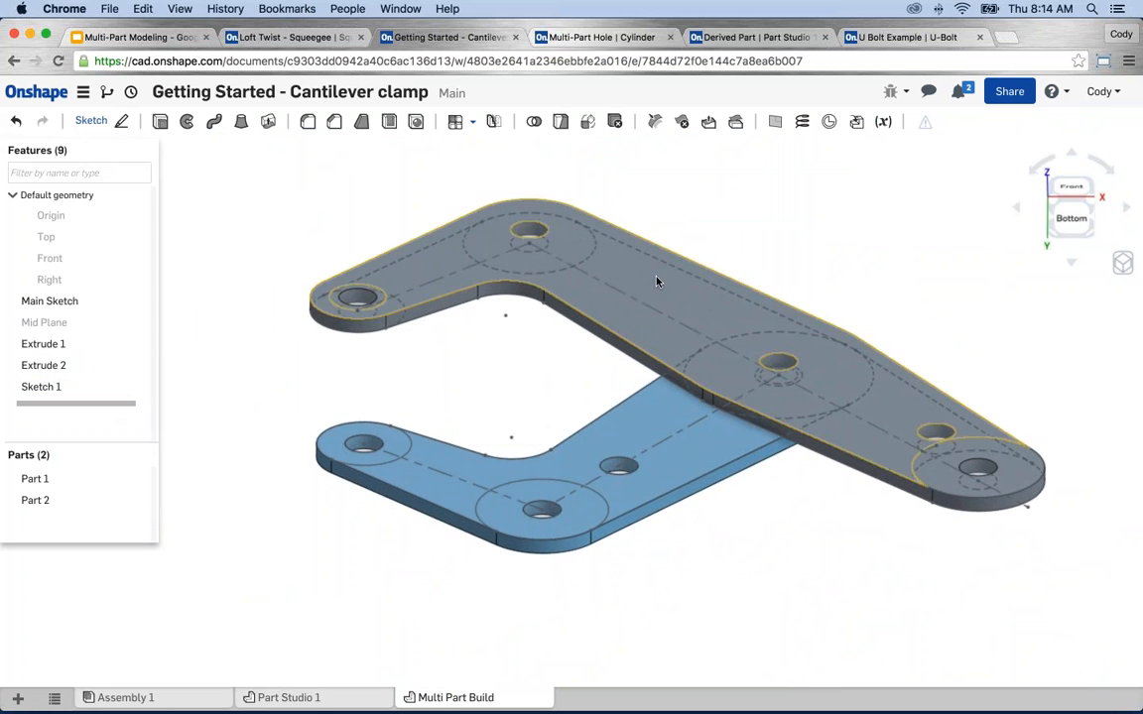
click(626, 433)
key(shift+s)
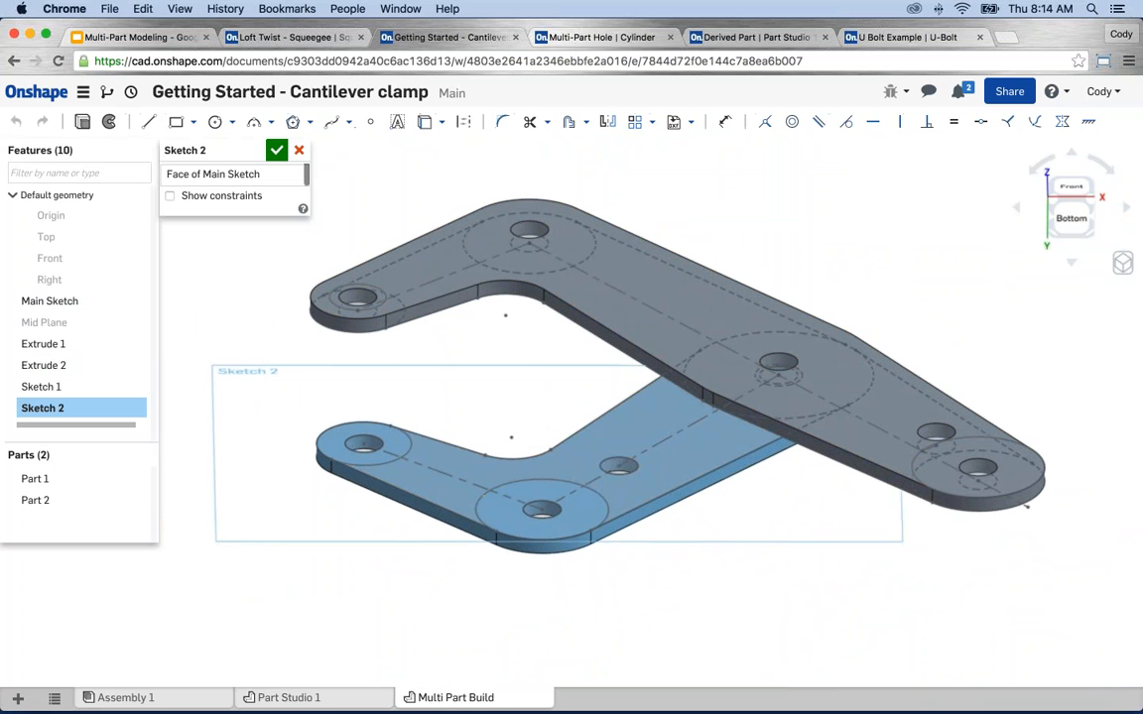
key(n)
key(c)
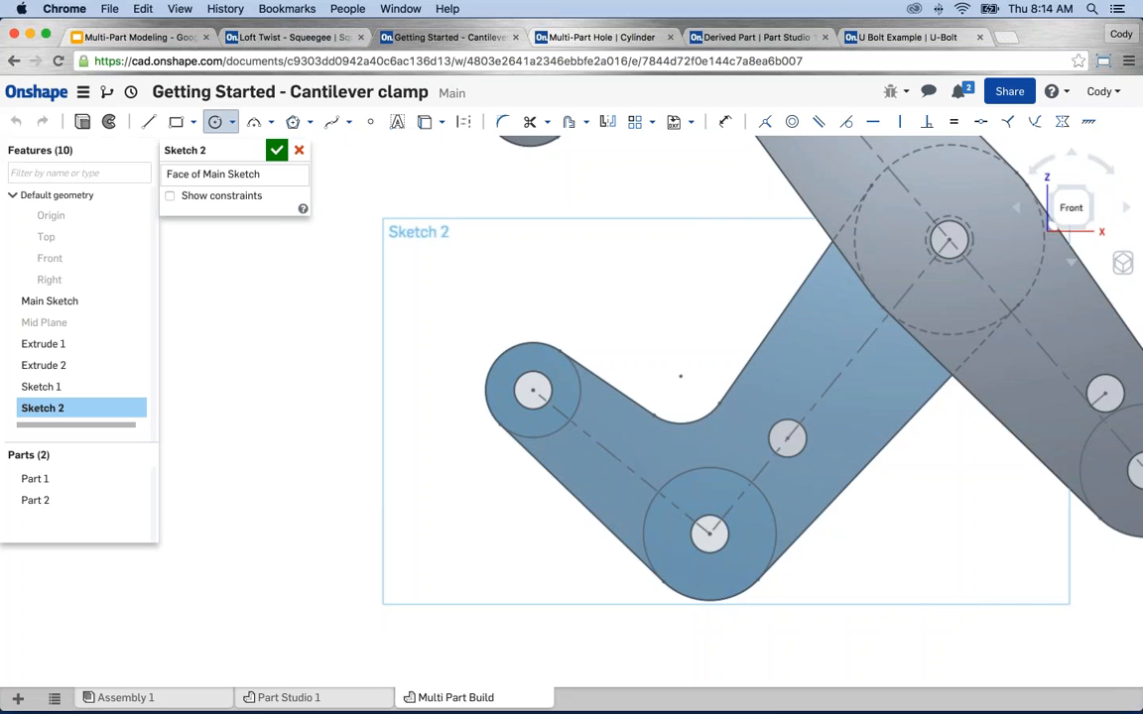
drag(532, 390, 560, 410)
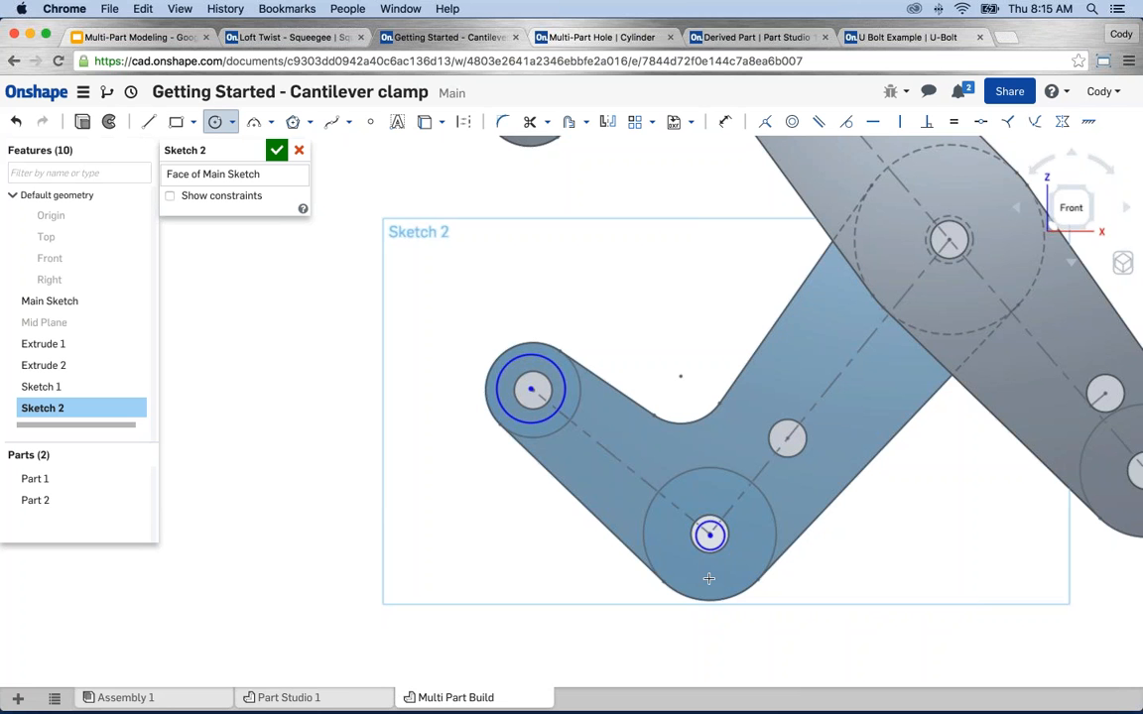
Draw a circle centred on the short arm's corner hole and match its size to the surrounding Main Sketch circle.
drag(709, 534, 708, 585)
key(Escape)
click(670, 503)
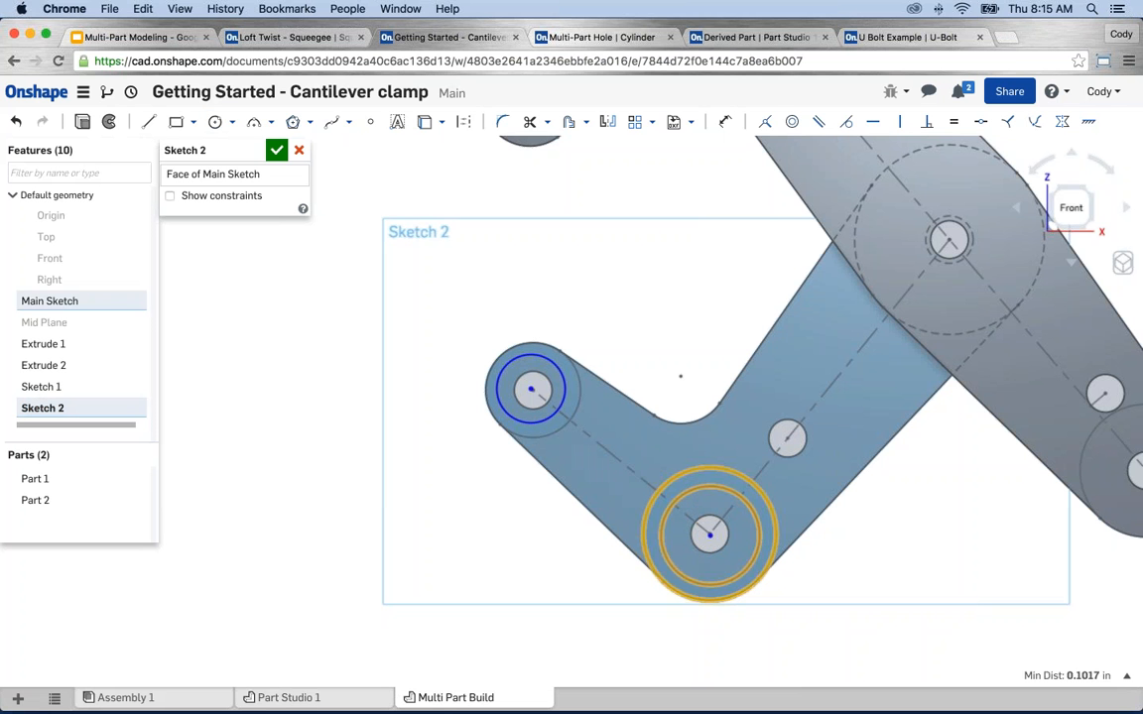
click(661, 177)
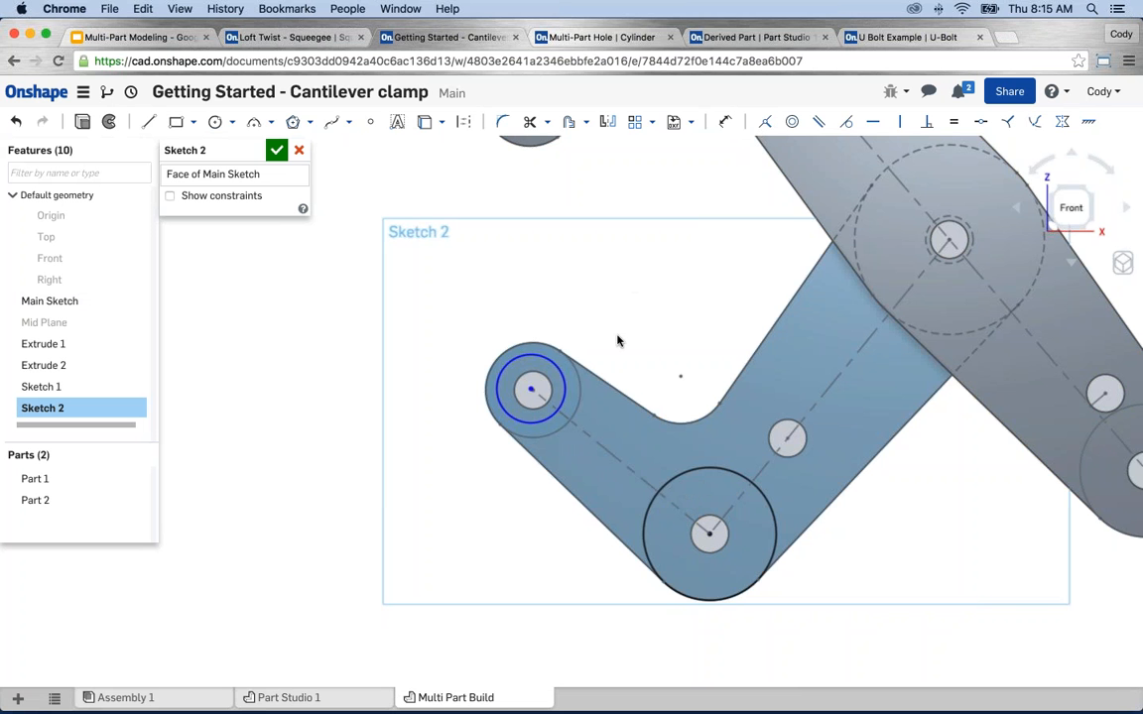
Make the short arm's jaw-tip circle concentric with the hole it surrounds.
scroll(627, 331, down, 2)
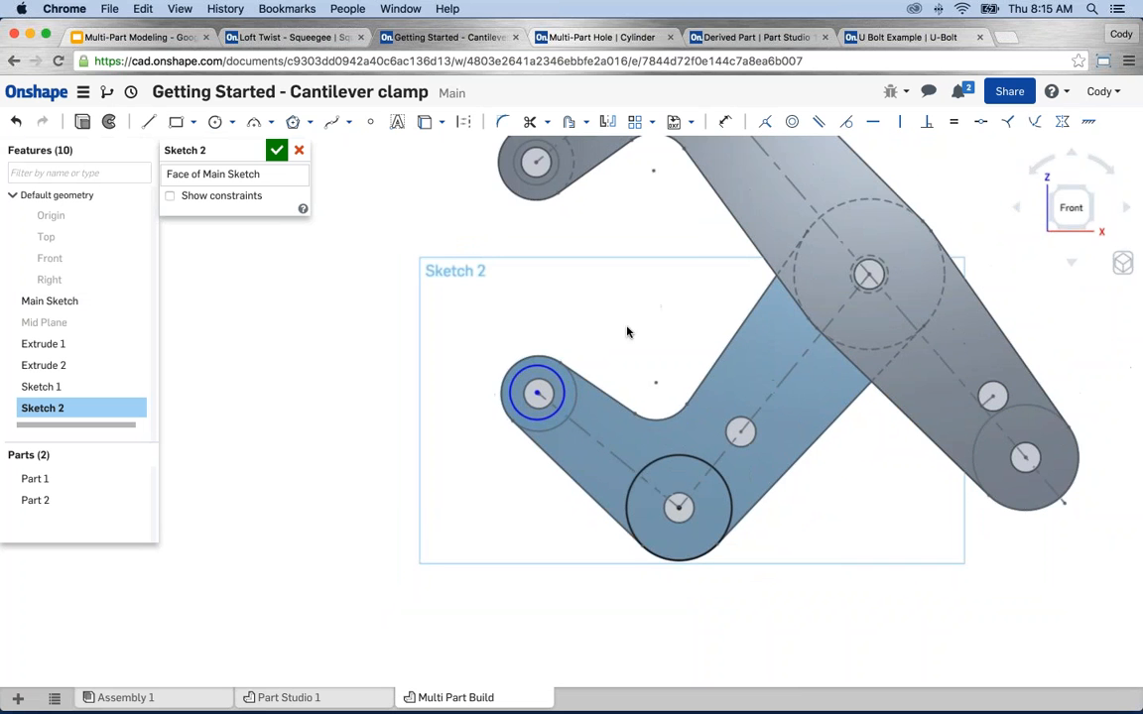
click(549, 383)
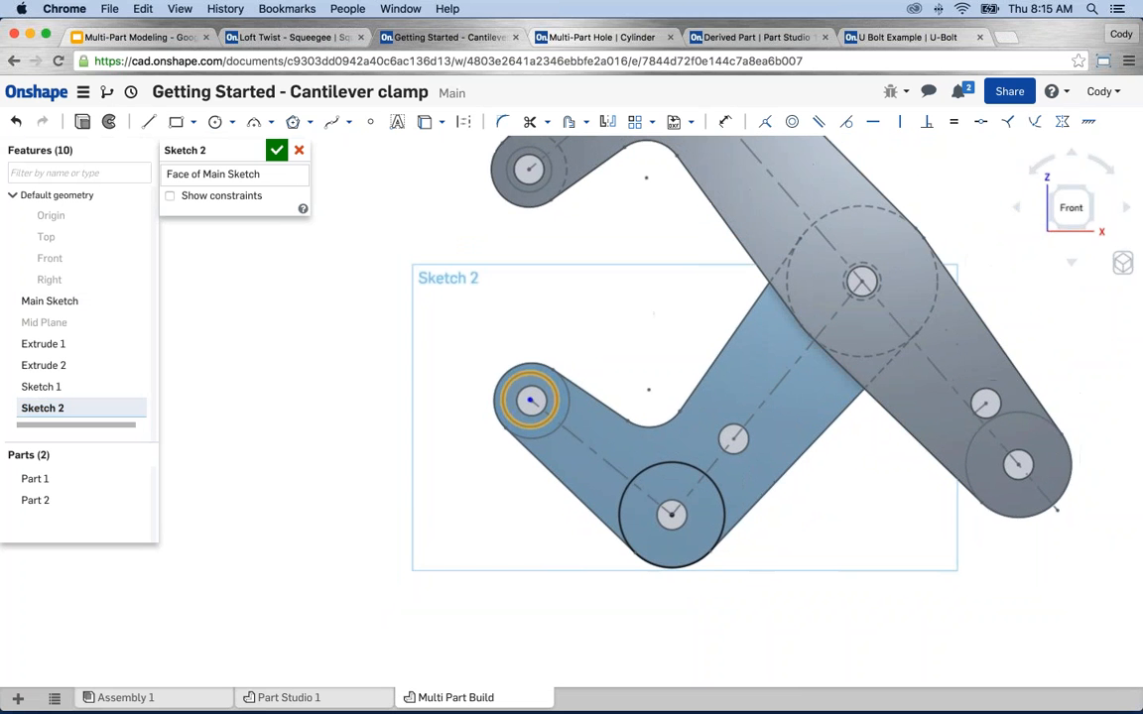
click(792, 124)
Make the short arm's jaw-tip circle equal in size to the long arm's jaw-tip circle and accept the sketch.
scroll(395, 304, down, 1)
scroll(395, 305, up, 2)
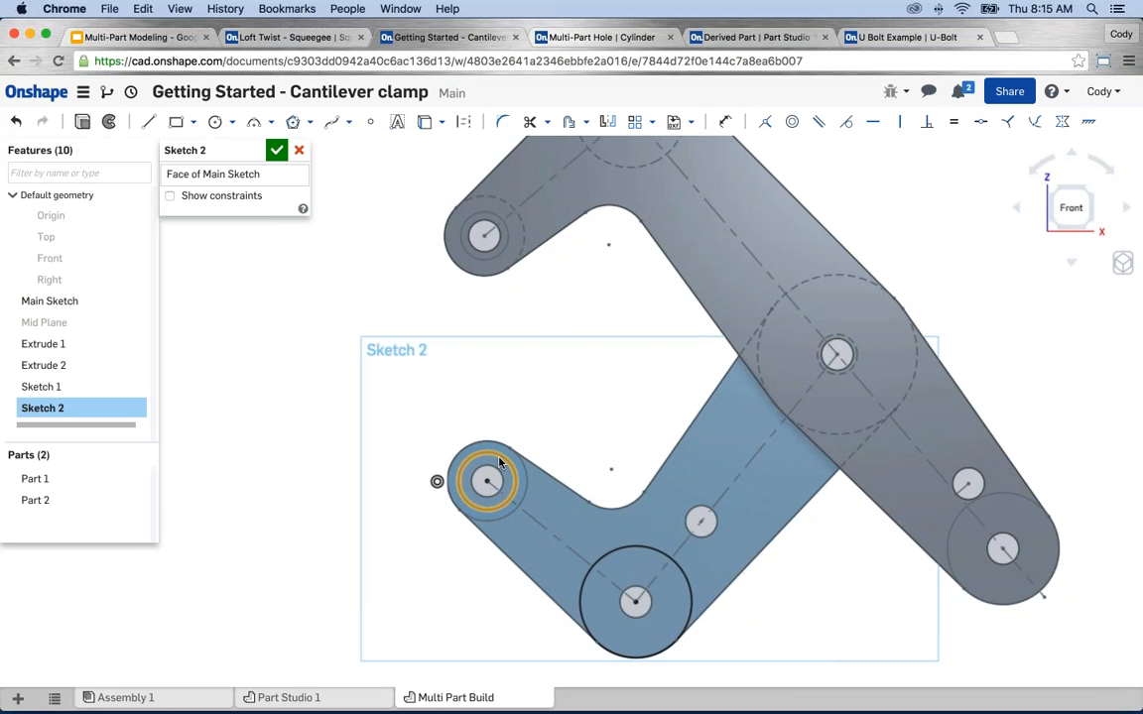
click(482, 234)
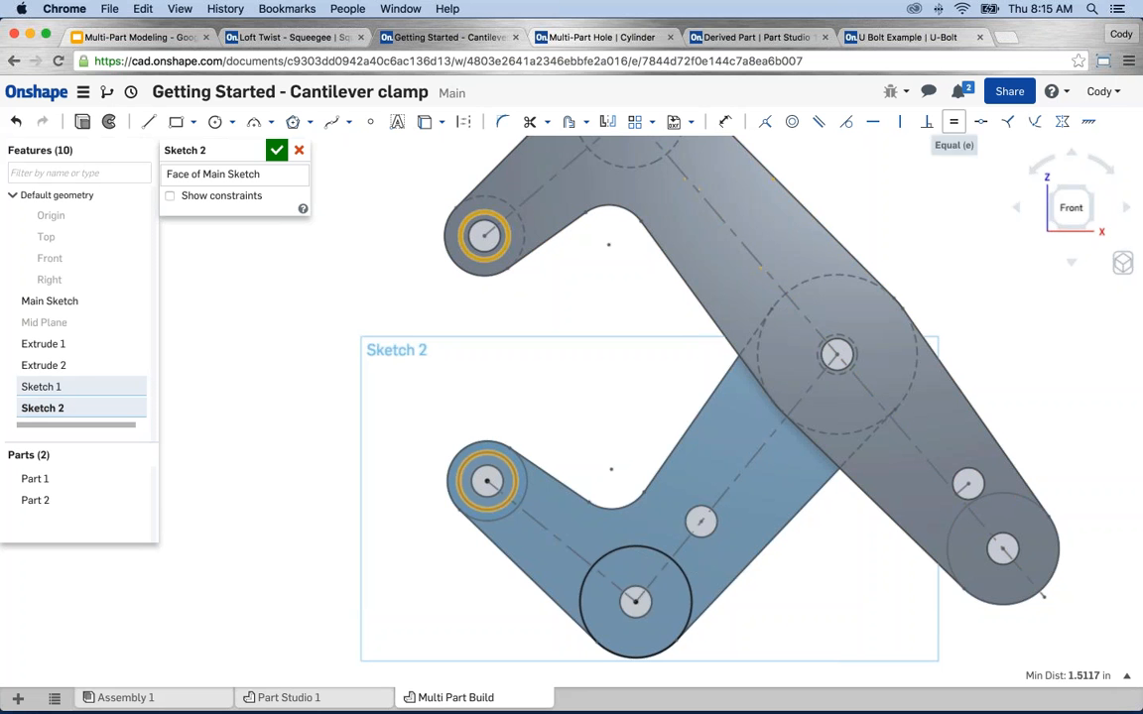
click(953, 121)
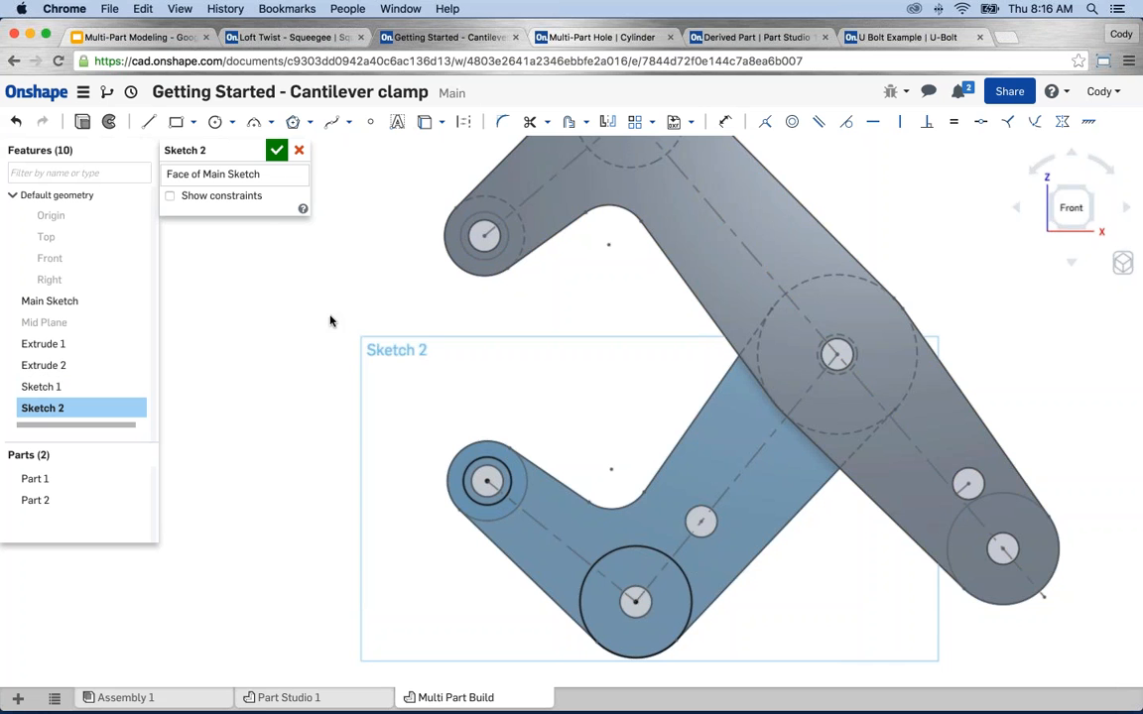
click(277, 150)
Start extruding Sketch 1 and Sketch 2 together as new solid parts, with the direction reversed to pass through the arms.
right_drag(329, 344, 327, 328)
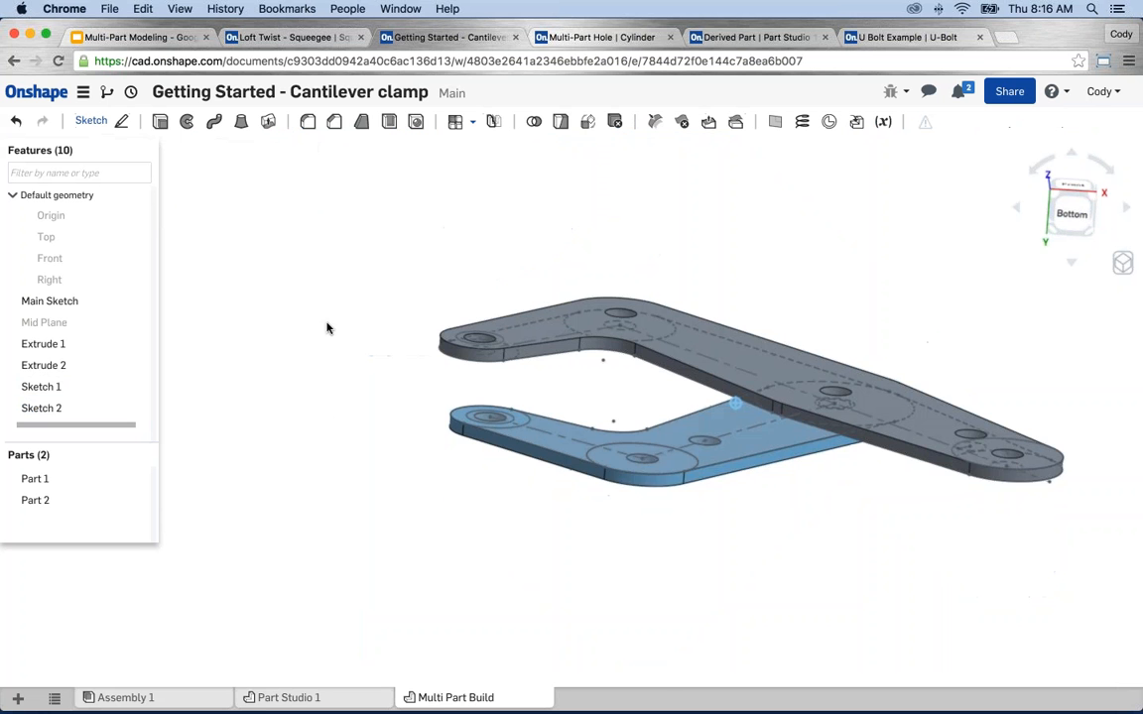
click(160, 121)
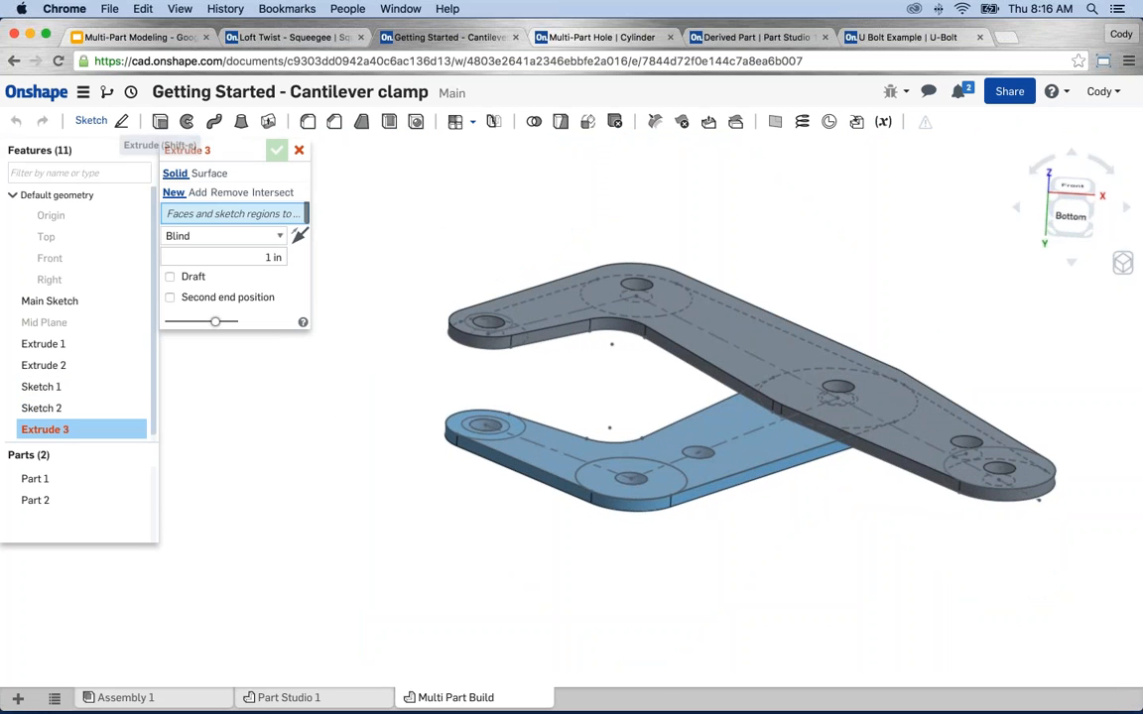
click(60, 386)
click(59, 407)
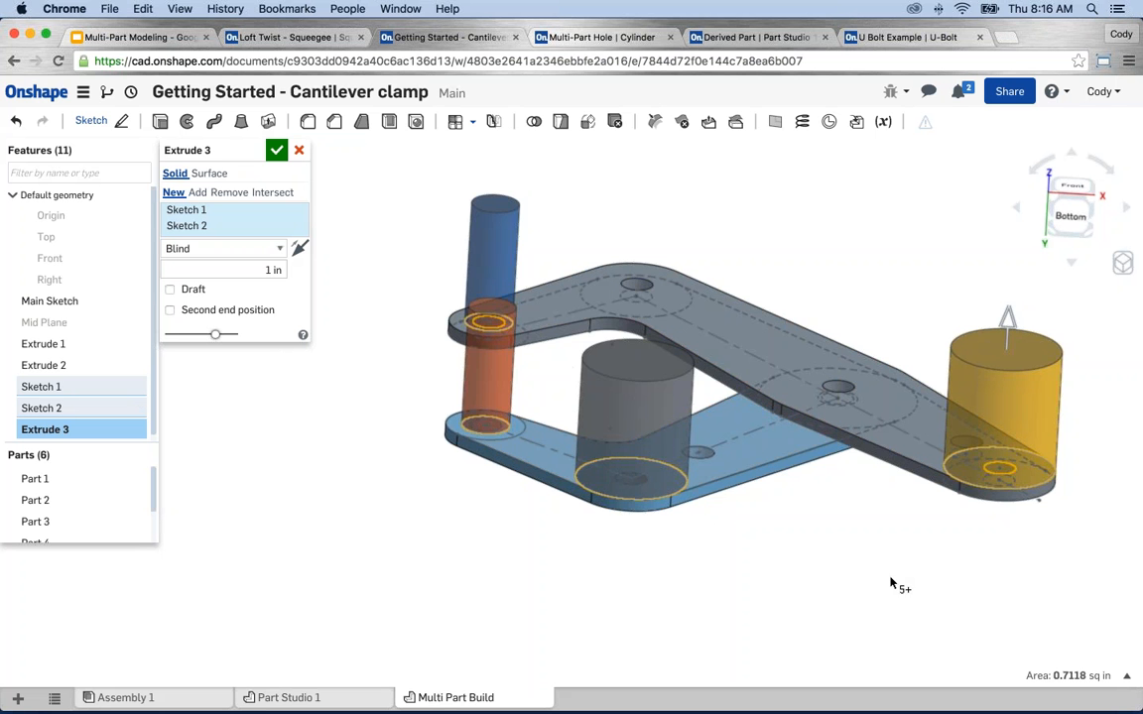
right_drag(509, 592, 331, 290)
click(300, 248)
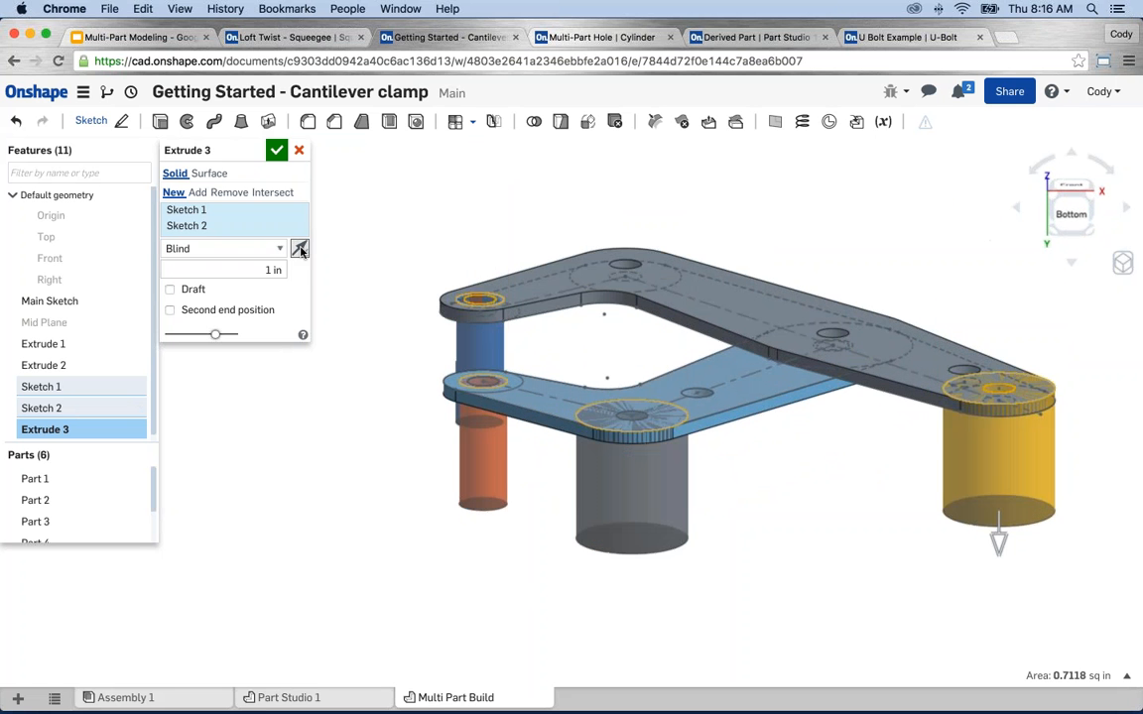
End the extrusion up to face at the Mid Plane and accept it.
click(252, 255)
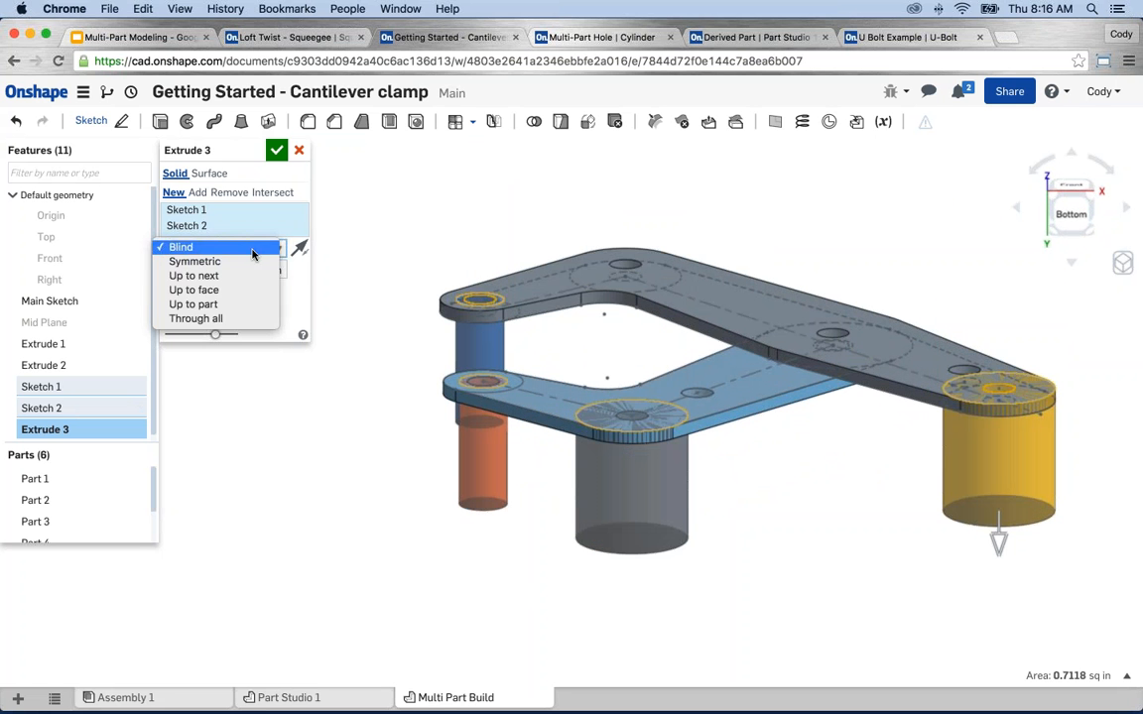
key(Escape)
click(223, 248)
click(220, 293)
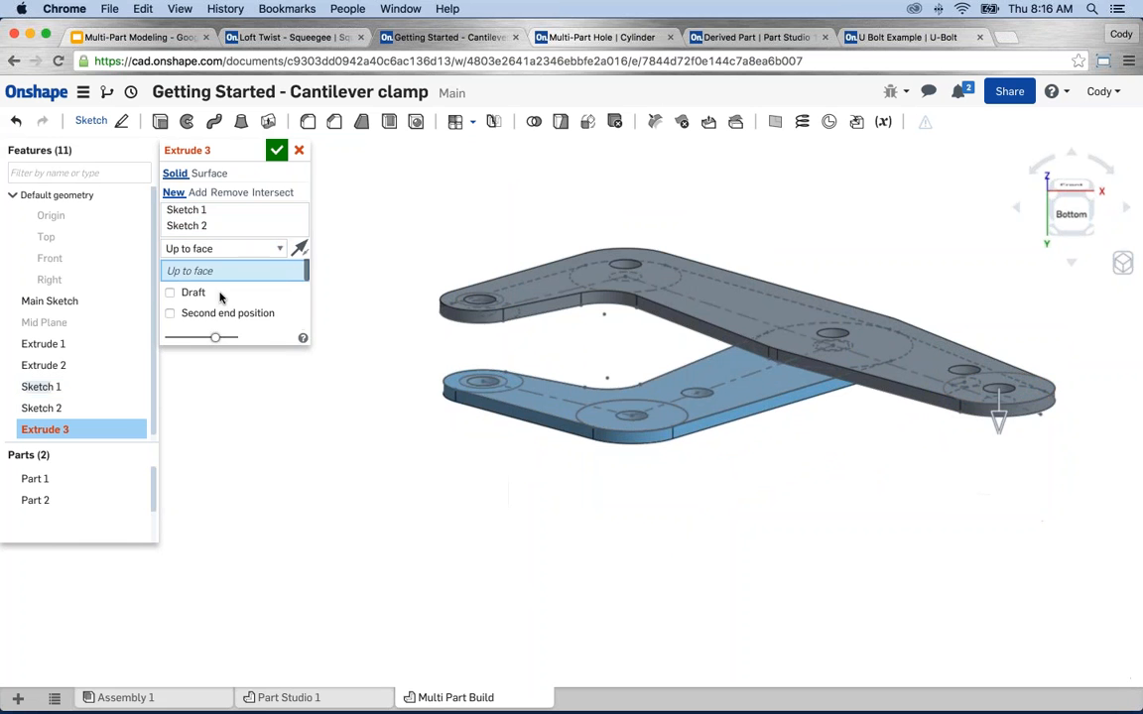
click(54, 325)
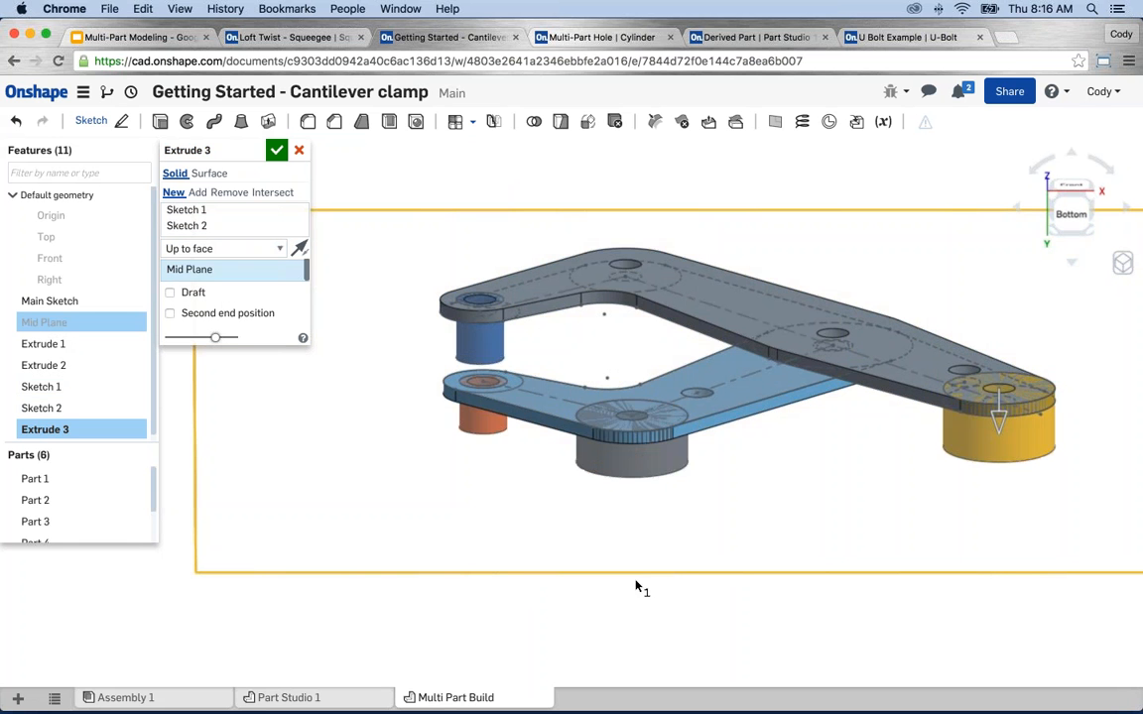
right_drag(639, 611, 631, 599)
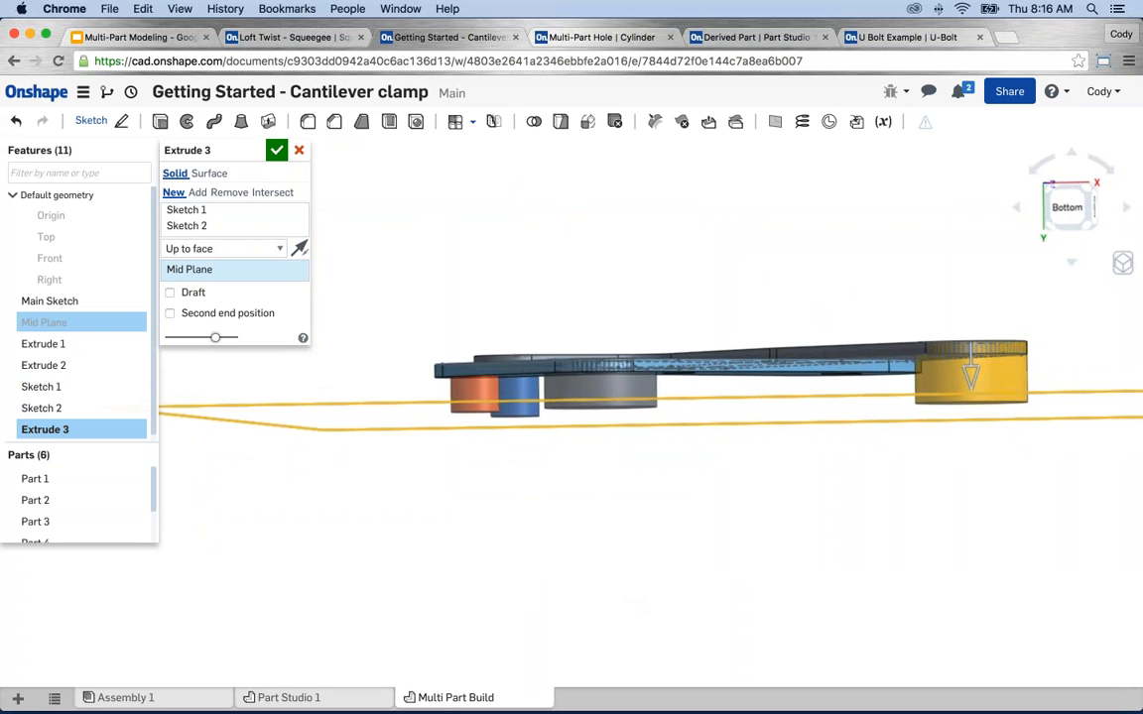
click(276, 150)
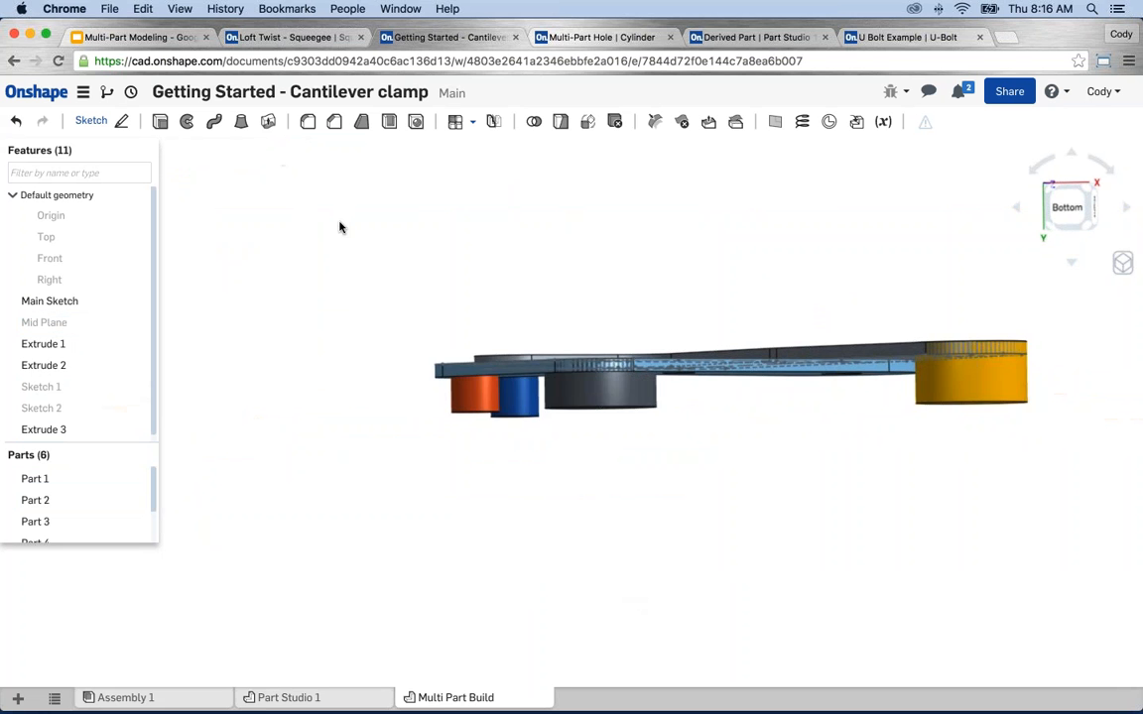
Examine the extruded cylinders where they overlap the holes and faces of both arms.
right_drag(339, 228, 273, 388)
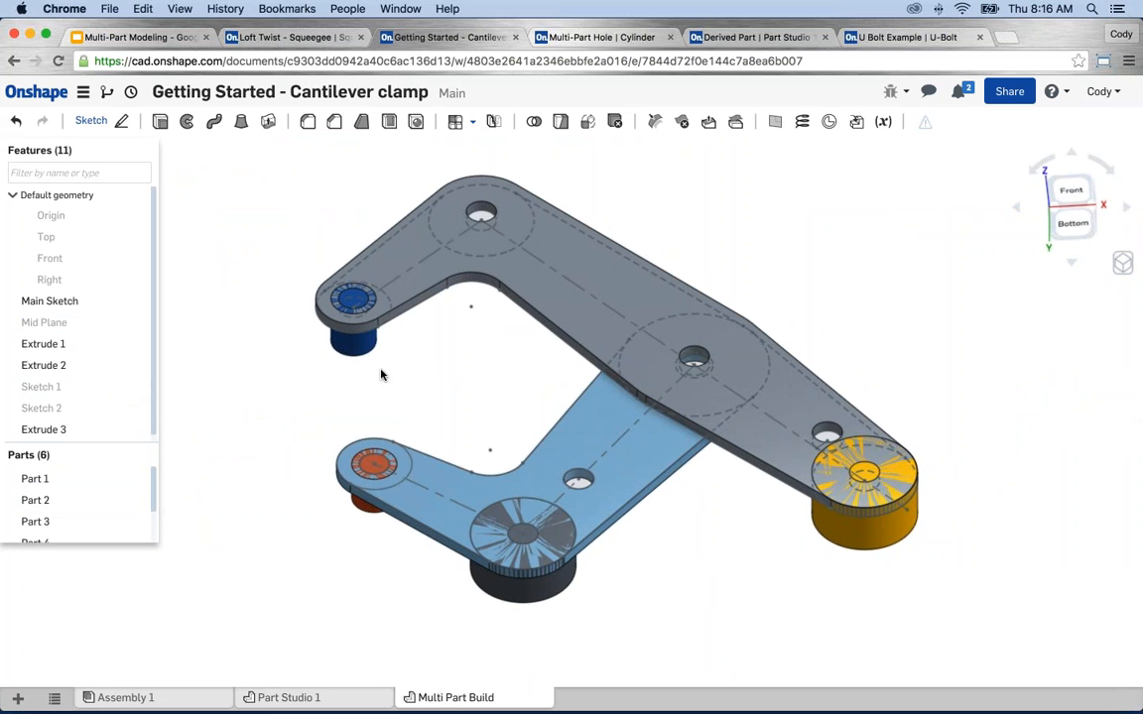
scroll(378, 347, up, 5)
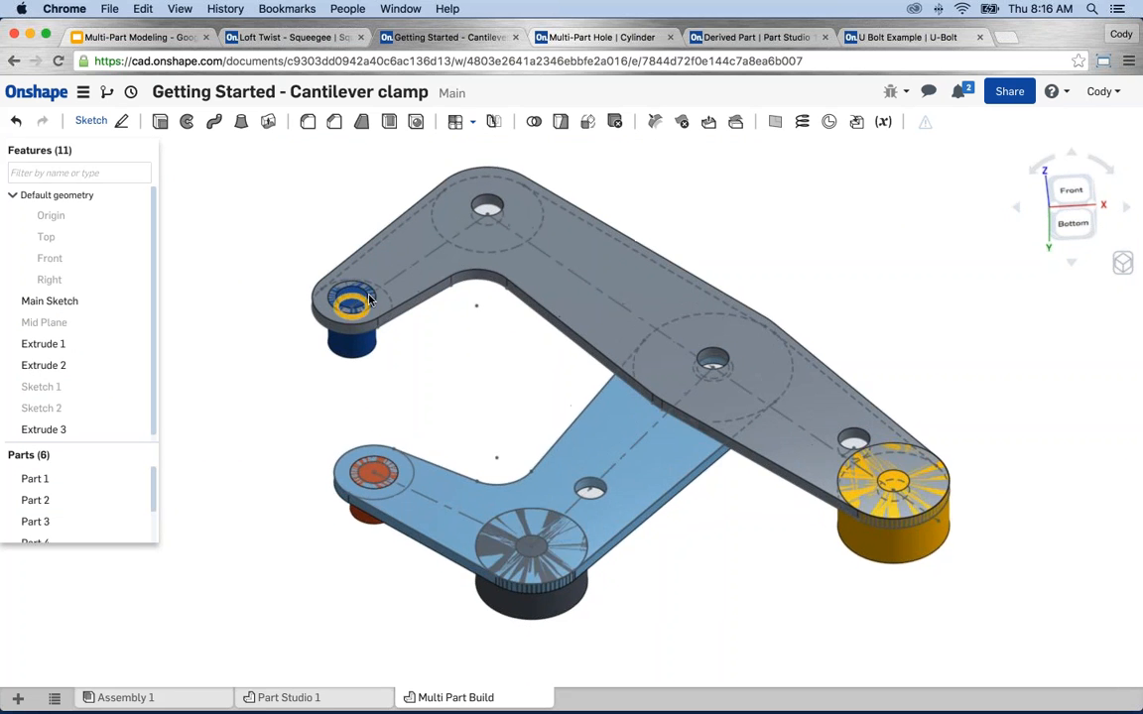
scroll(376, 337, up, 2)
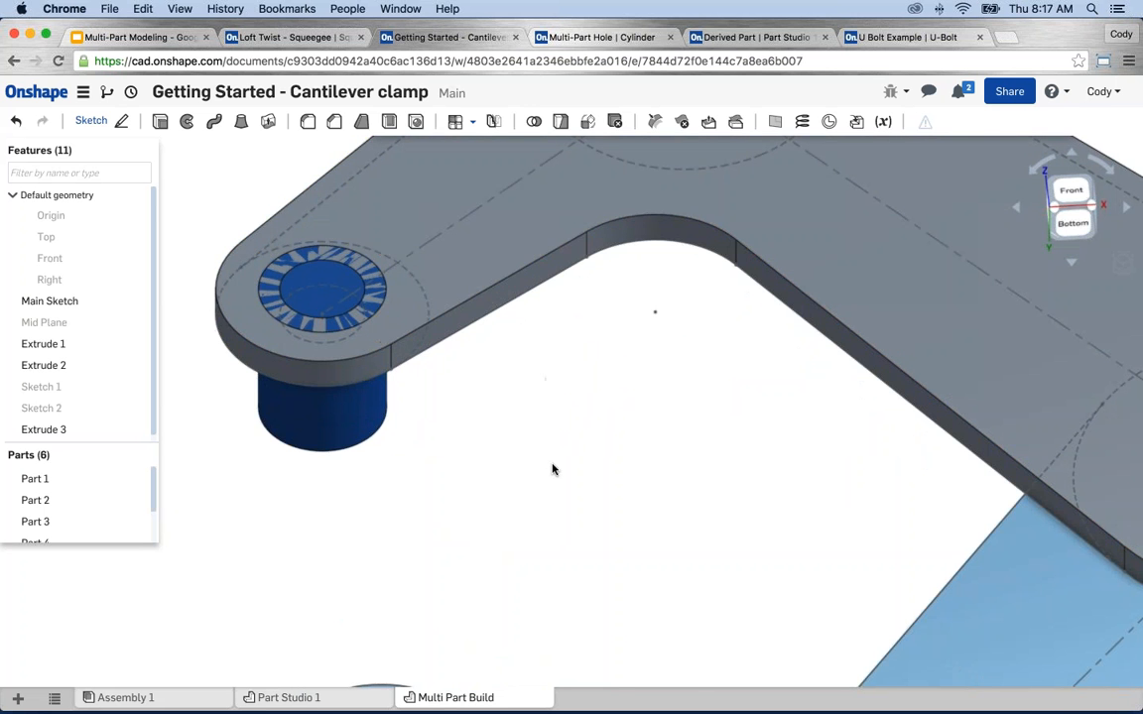
scroll(553, 467, down, 3)
scroll(627, 520, down, 3)
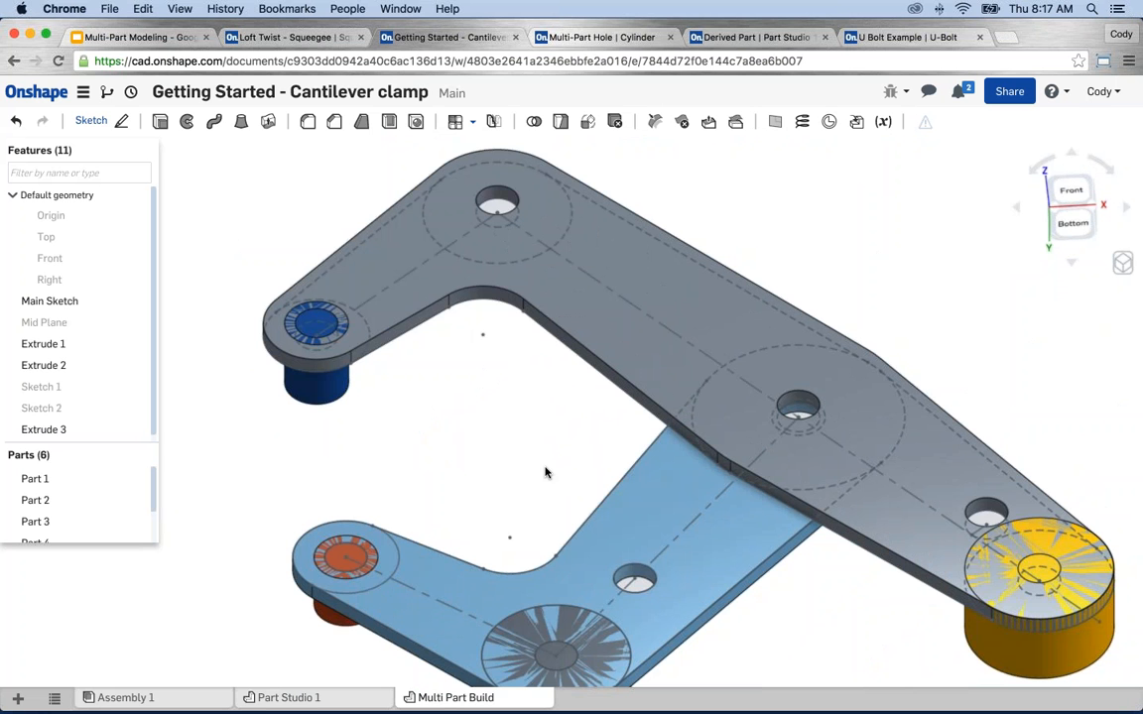
scroll(545, 472, down, 3)
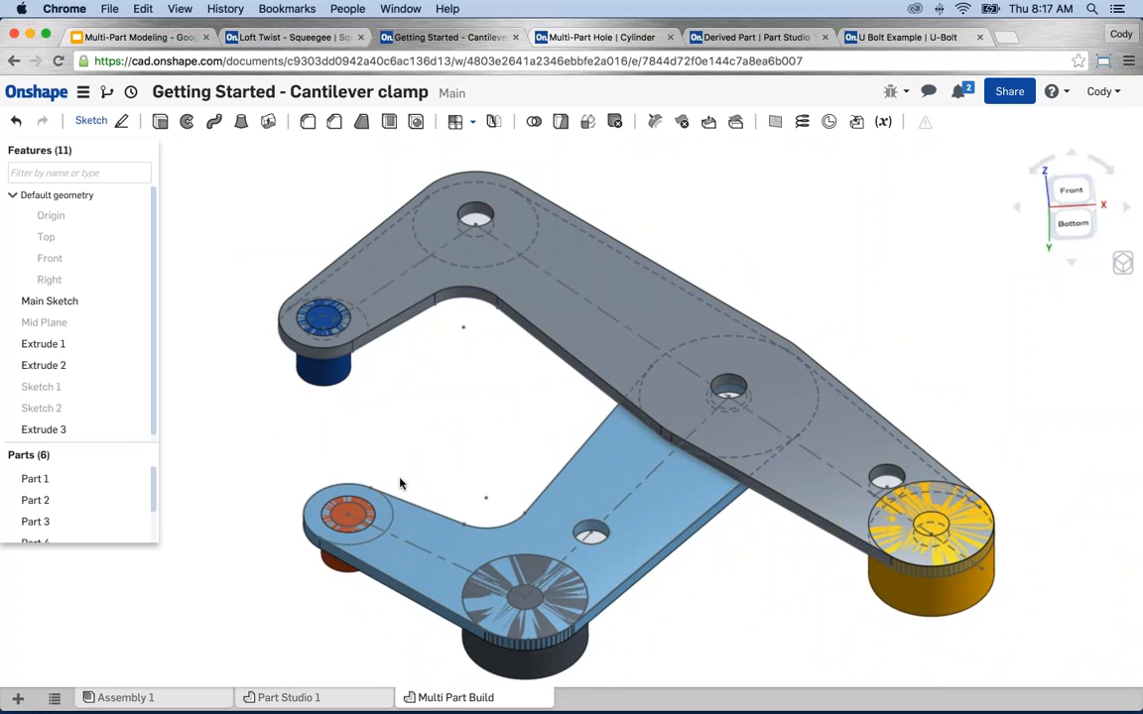
key(f)
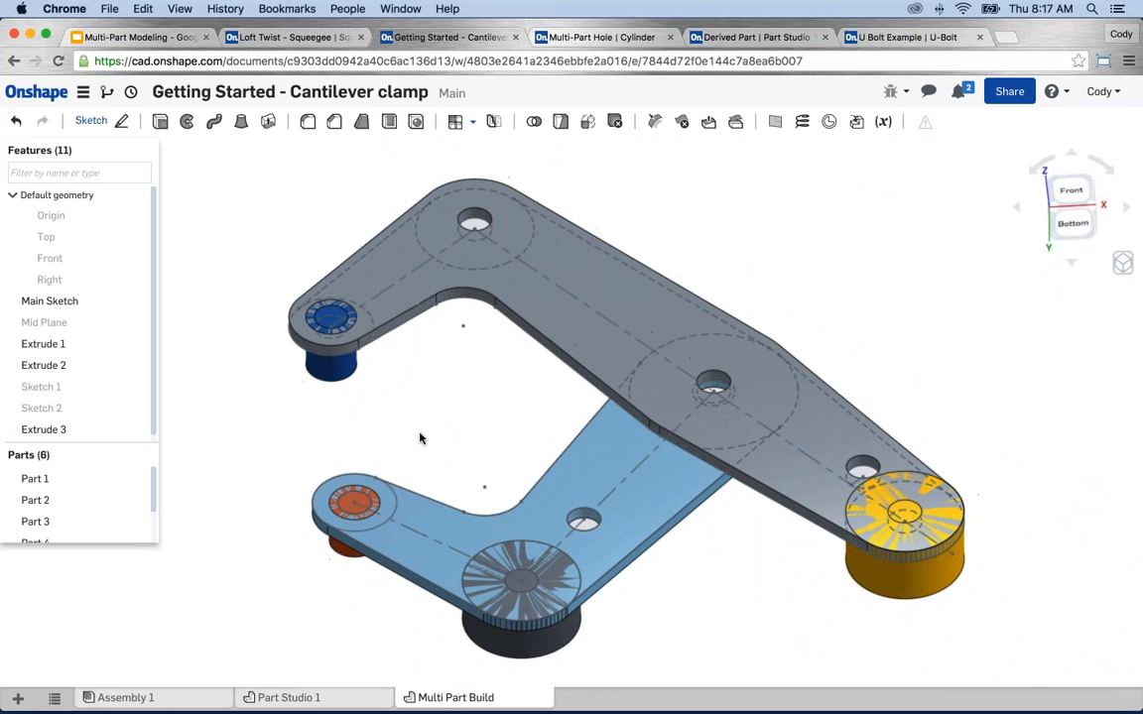
Start a Boolean Subtract with both clamp arms, Part 1 and Part 2, as the tools.
click(535, 123)
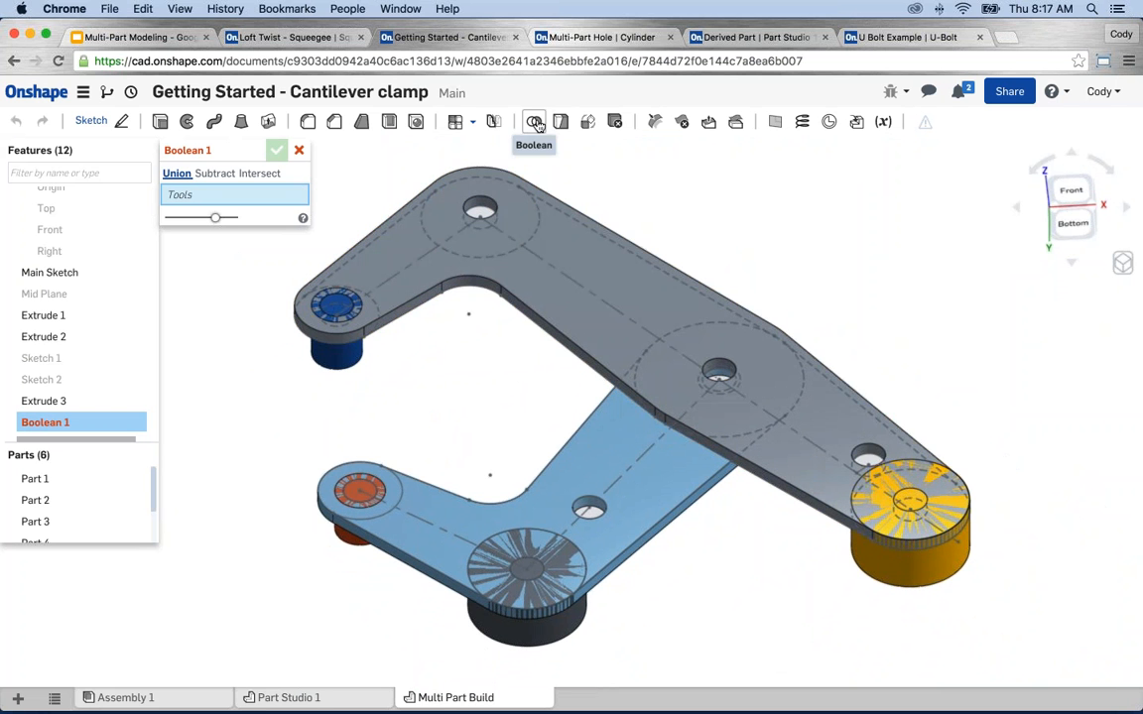
click(214, 173)
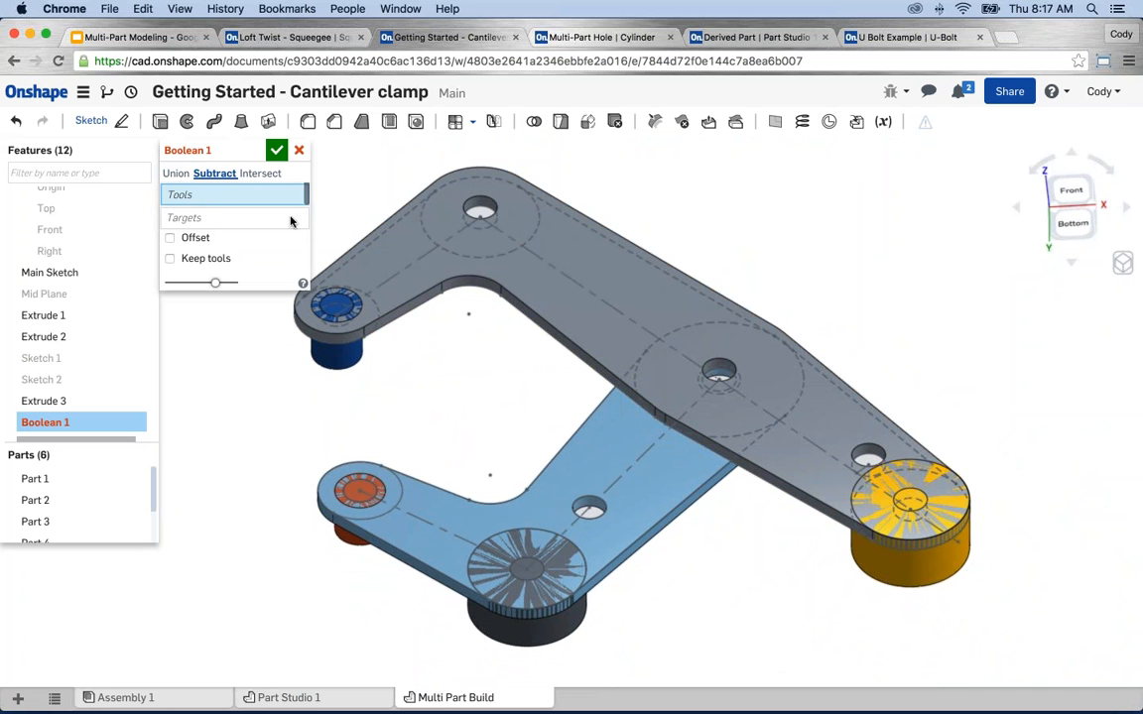
click(412, 250)
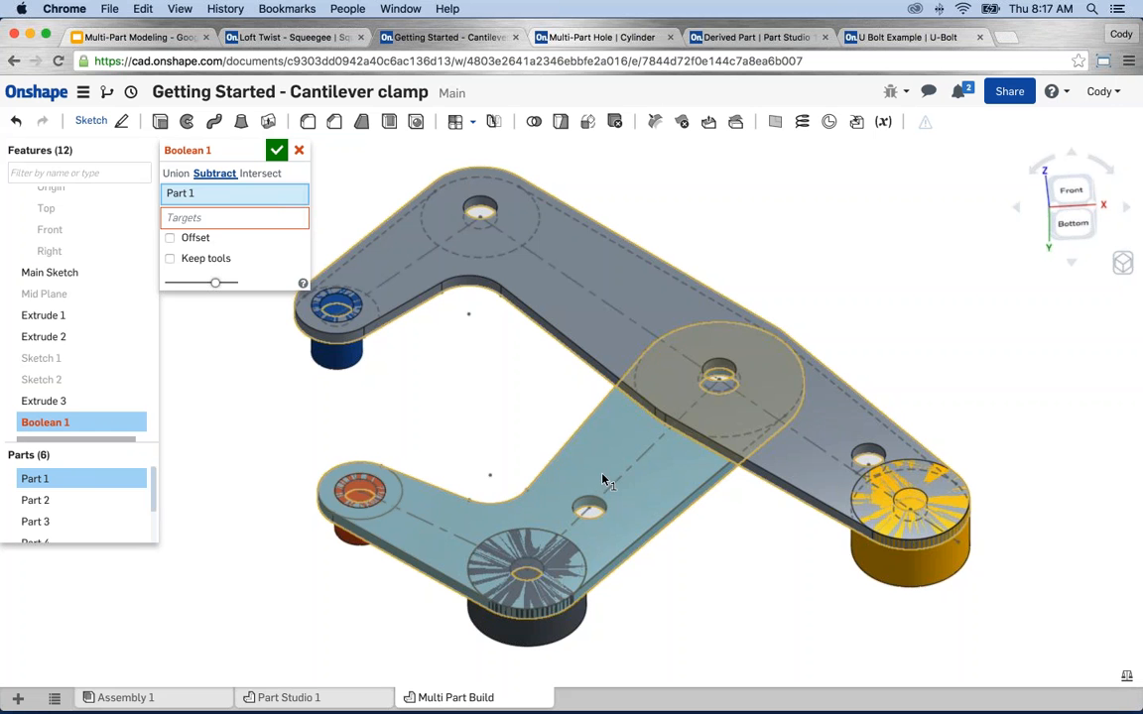
click(540, 424)
click(196, 231)
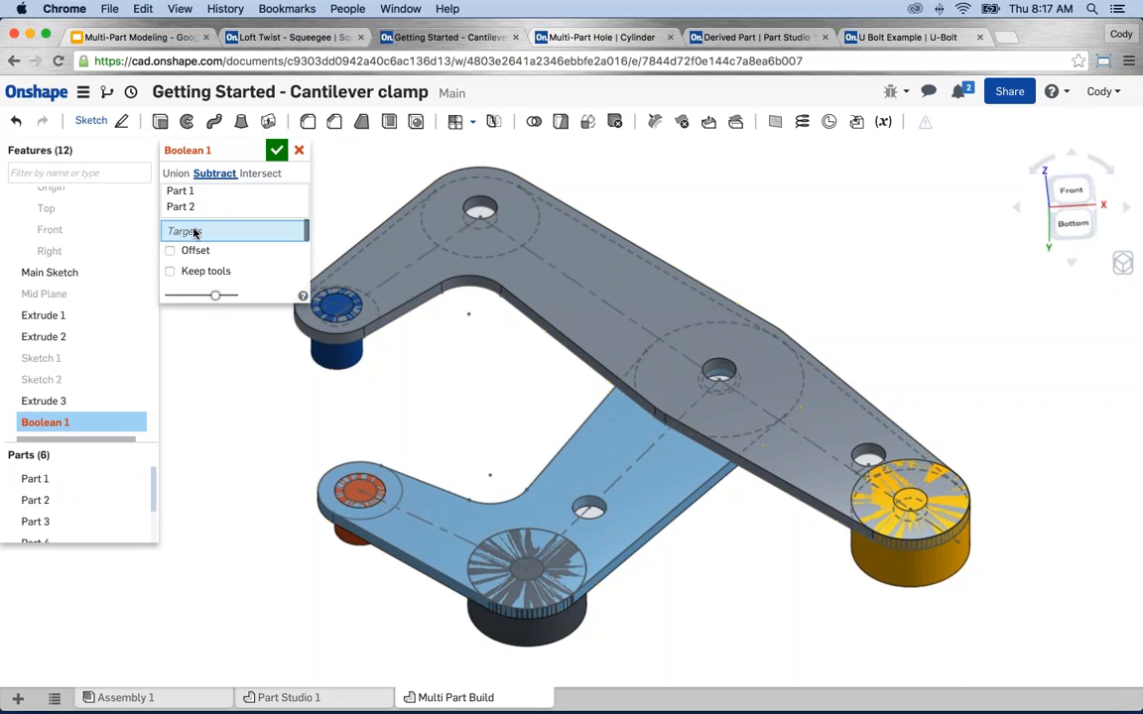
Set the four extruded cylinders, Parts 3, 4, 5 and 6, as the targets of the subtraction.
click(330, 352)
click(347, 531)
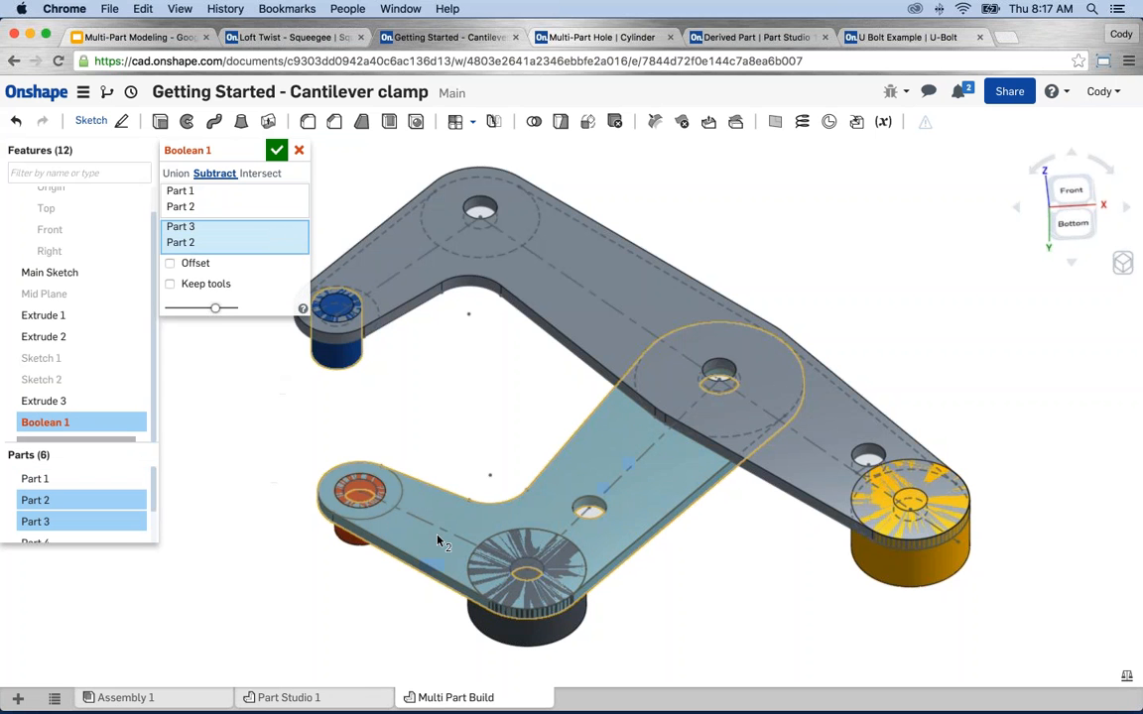
click(298, 242)
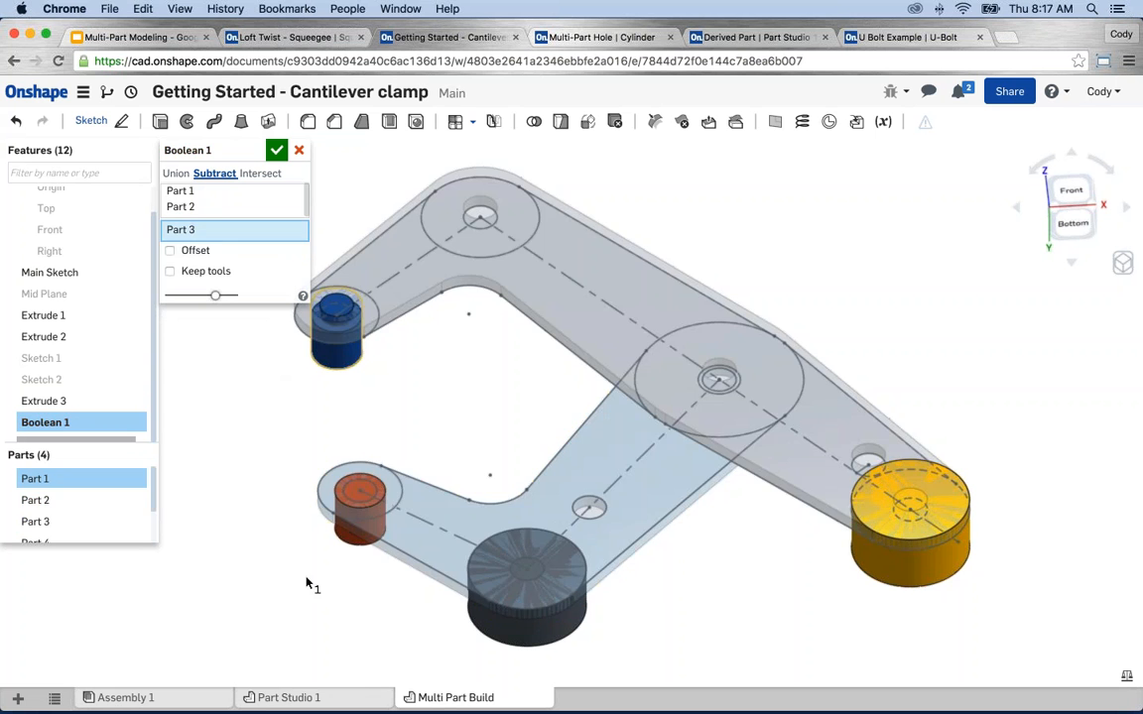
click(342, 534)
click(486, 621)
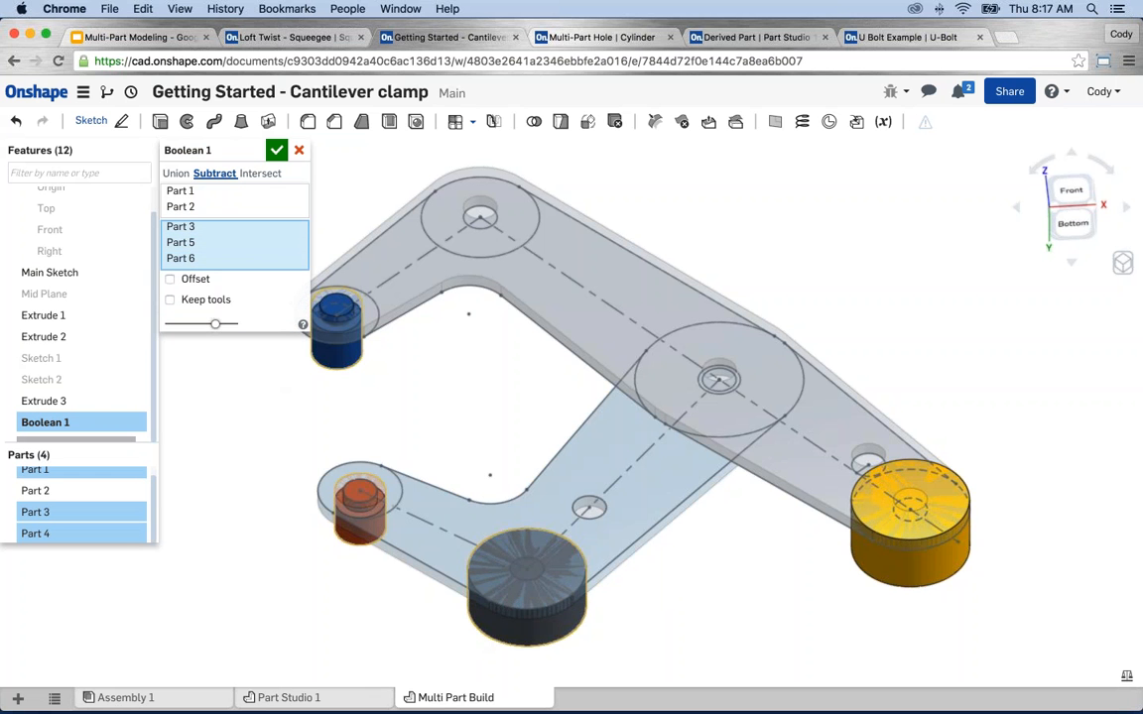
click(903, 511)
Inspect the subtraction preview at the jaw-tip cylinder, enable Keep tools to retain the arms, and accept the Boolean.
middle_drag(610, 491, 741, 518)
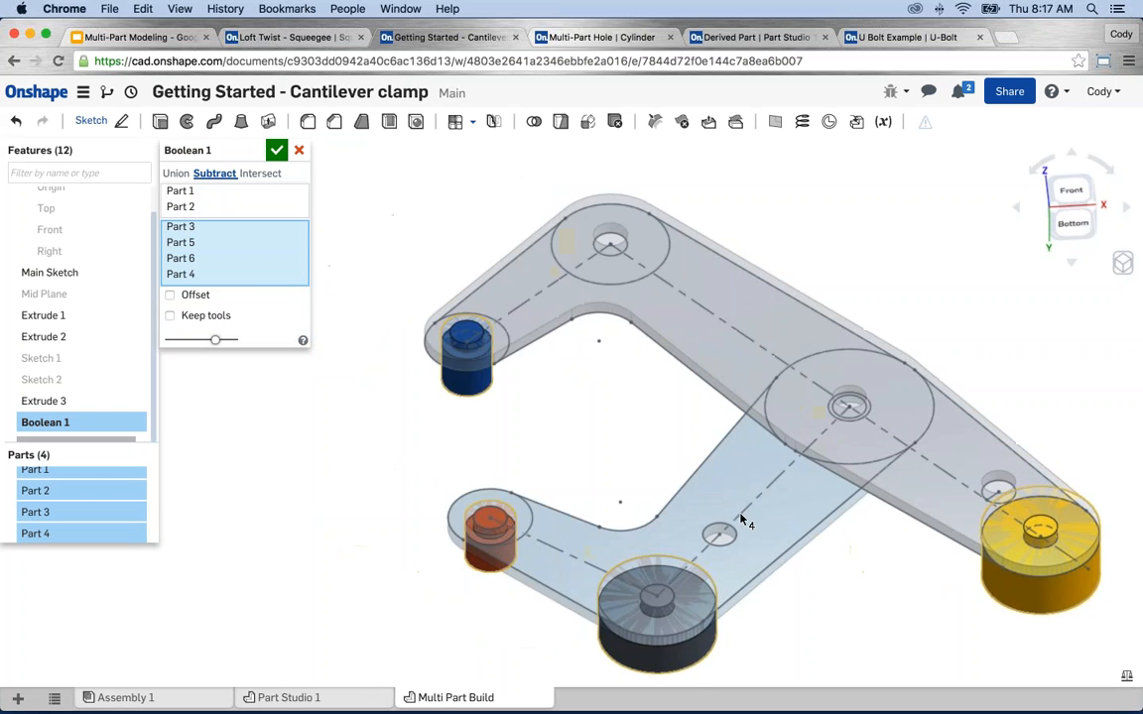
scroll(481, 332, up, 10)
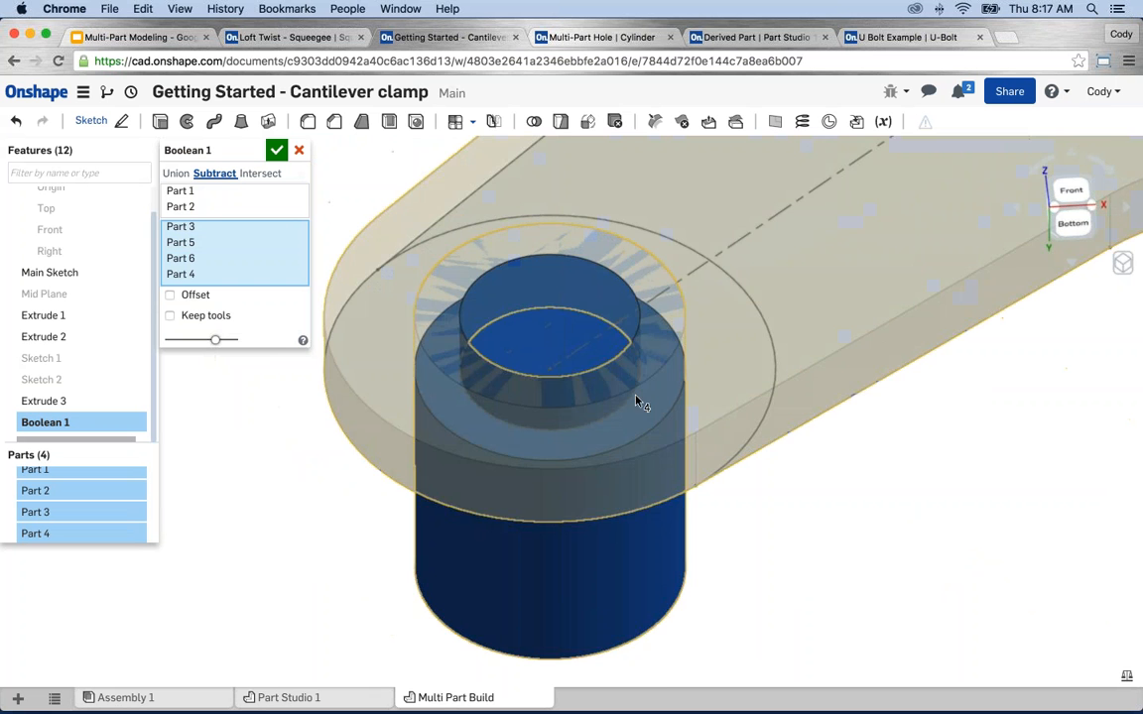
scroll(729, 463, down, 10)
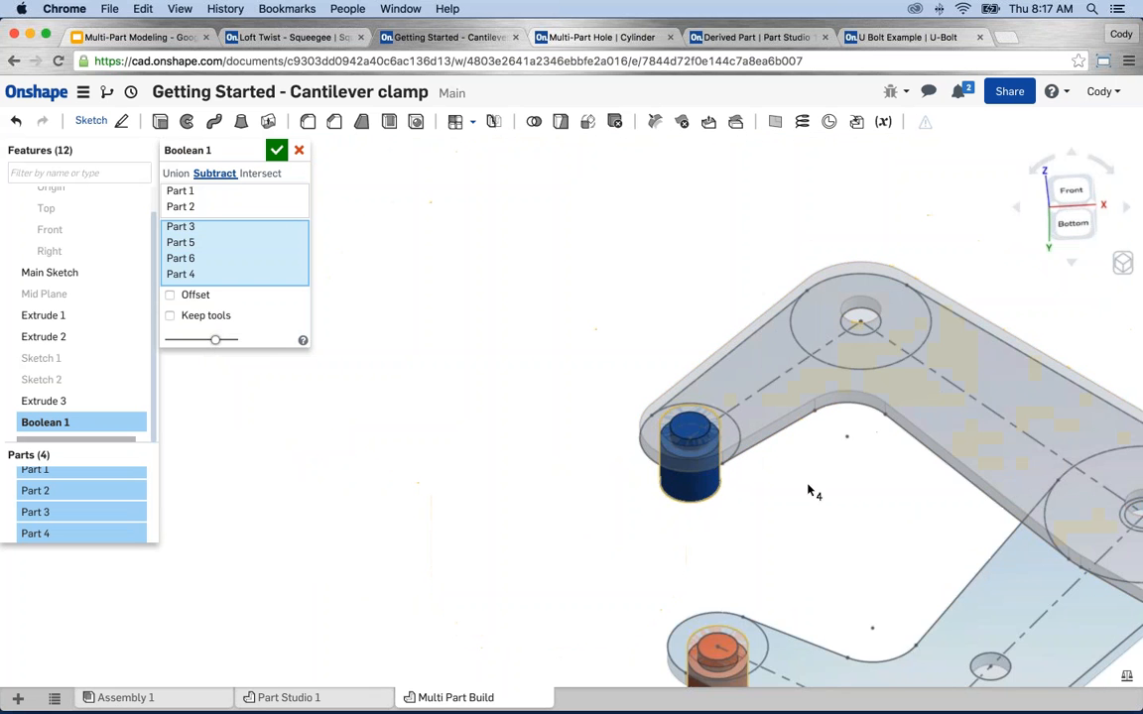
middle_drag(675, 454, 623, 383)
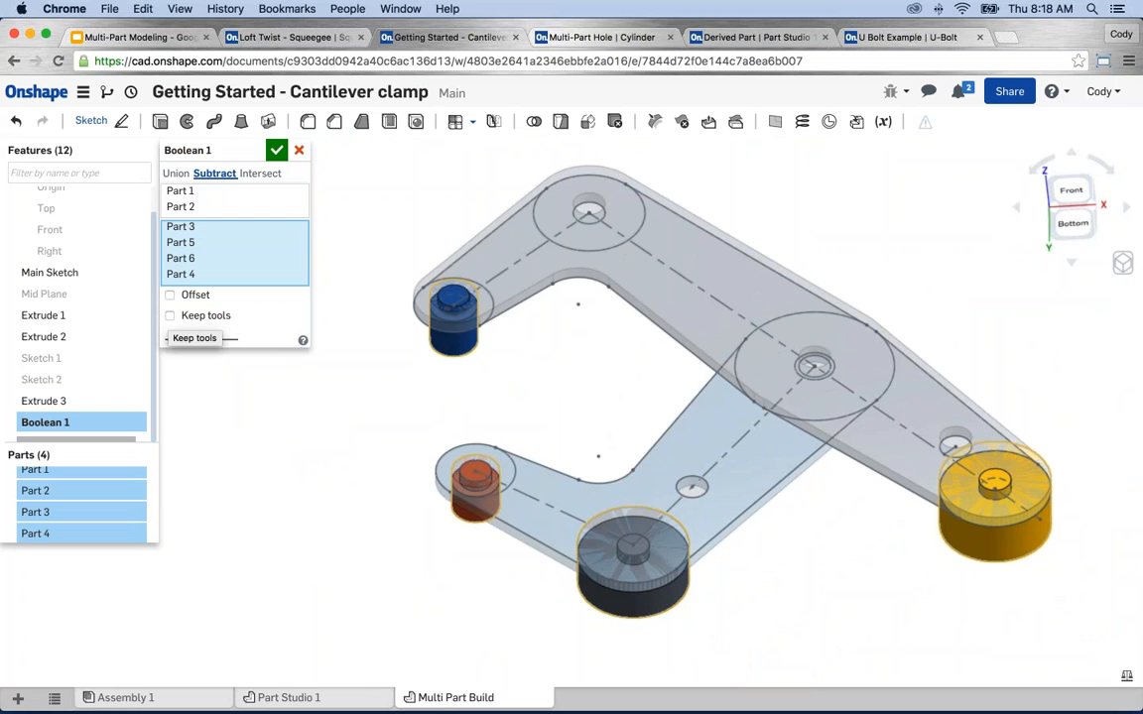
click(170, 315)
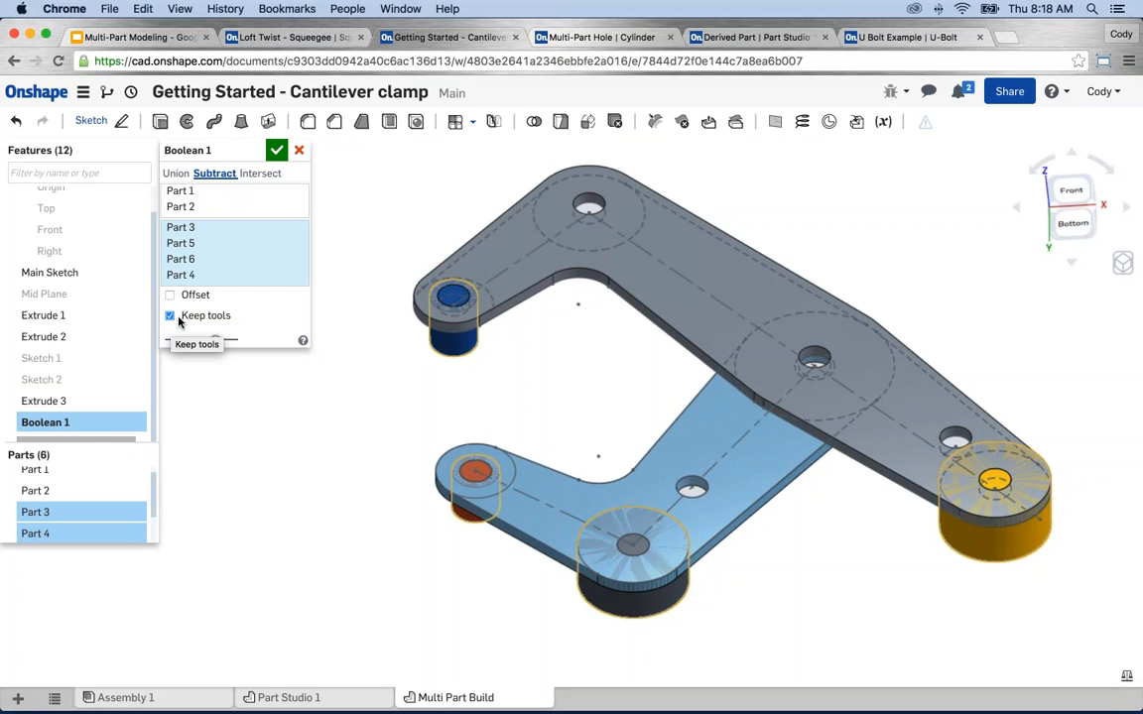
click(278, 152)
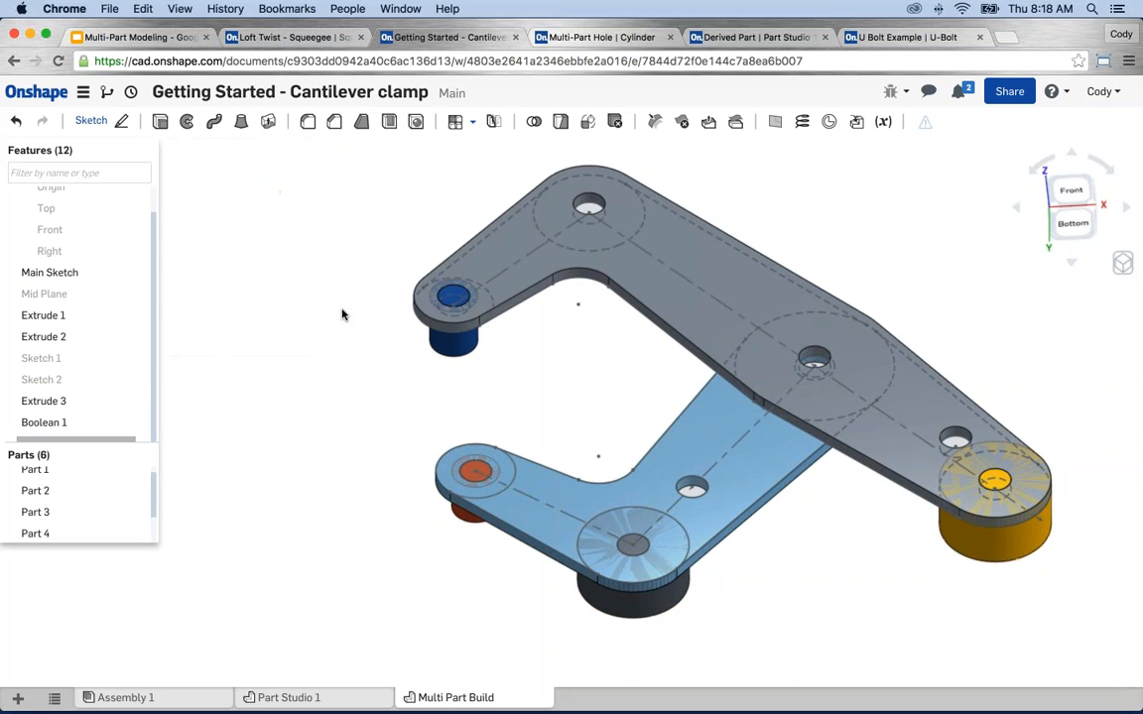
Hide the short arm, Part 2, and examine the cut cylinders beneath it.
click(139, 490)
scroll(501, 512, up, 5)
scroll(501, 512, up, 1)
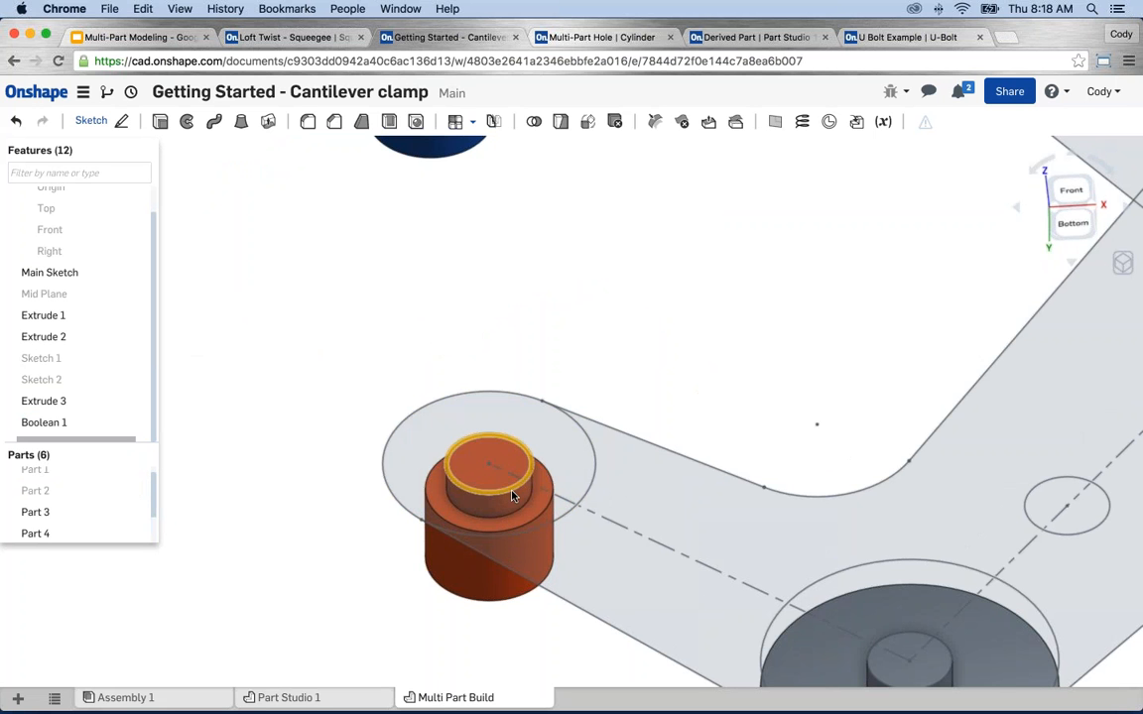
scroll(513, 497, down, 2)
click(137, 471)
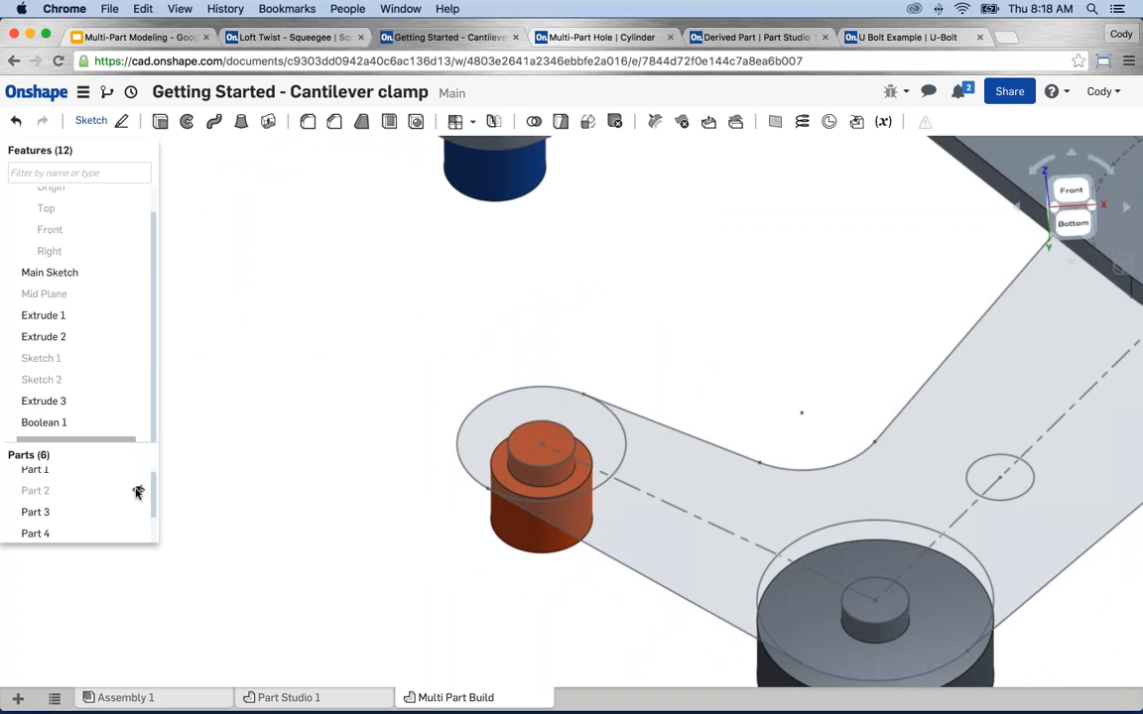
Show the short arm, Part 2, again and view the complete clamp with both arms and all cylinders.
click(138, 491)
scroll(403, 504, down, 3)
scroll(475, 459, down, 1)
middle_drag(526, 454, 336, 448)
scroll(340, 406, down, 1)
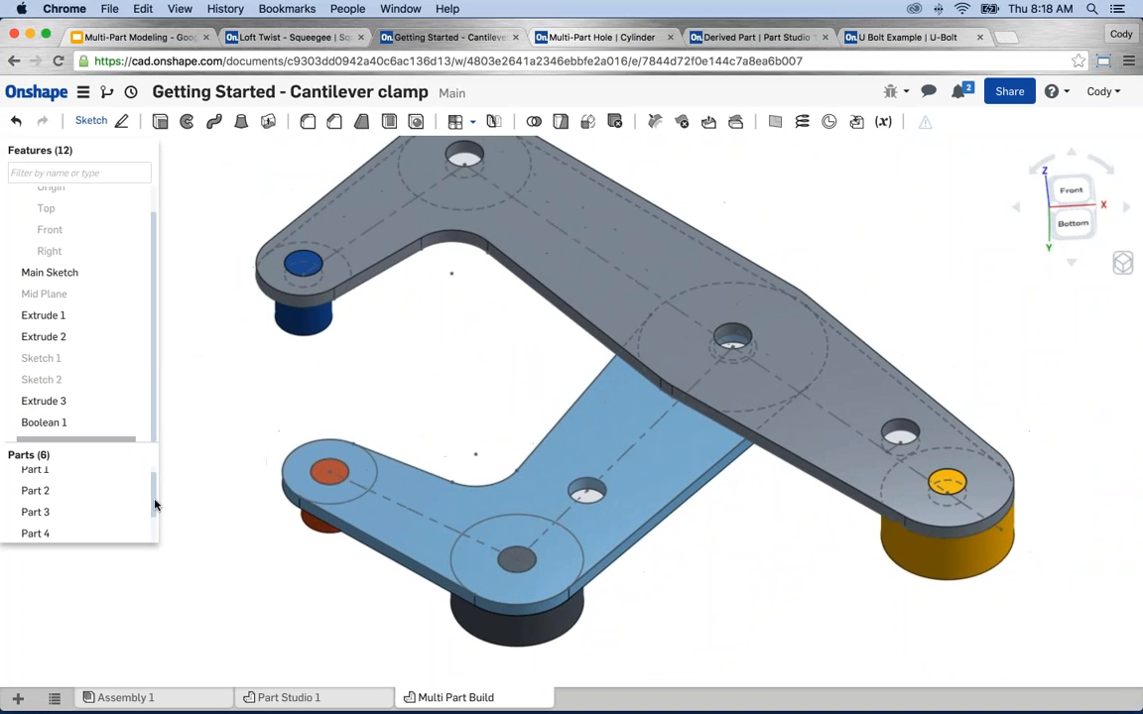
Hide both clamp arms, Part 1 and Part 2, together with the Main Sketch.
click(138, 471)
click(138, 491)
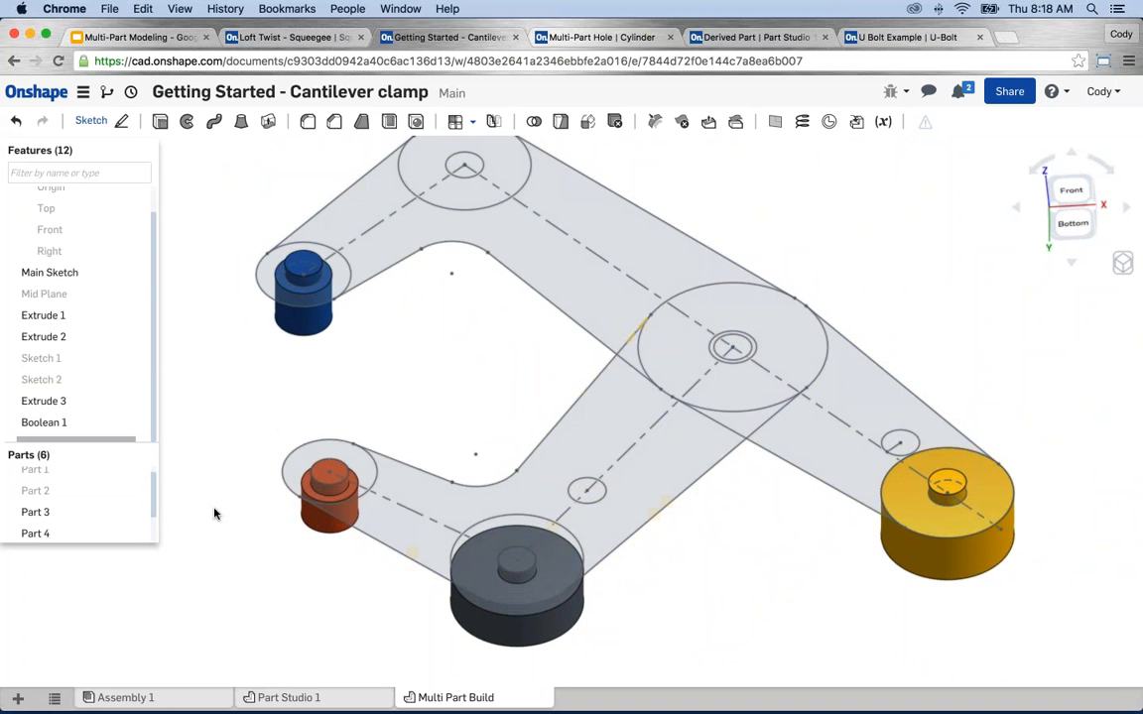
click(138, 272)
mouse_move(506, 510)
right_down()
mouse_move(500, 446)
mouse_move(502, 486)
mouse_move(589, 439)
mouse_move(573, 281)
right_up()
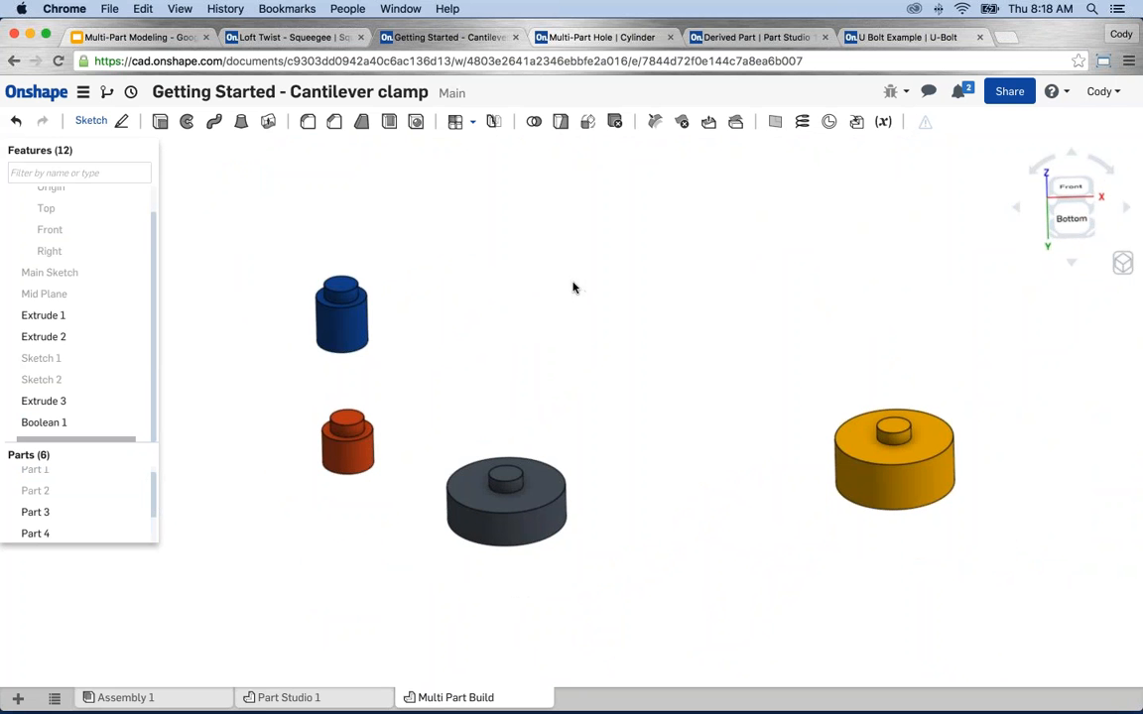
Mirror the four cylinders, Parts 3, 4, 5 and 6, about the flat uncut end face of the dark grey cylinder.
click(496, 123)
scroll(584, 375, down, 2)
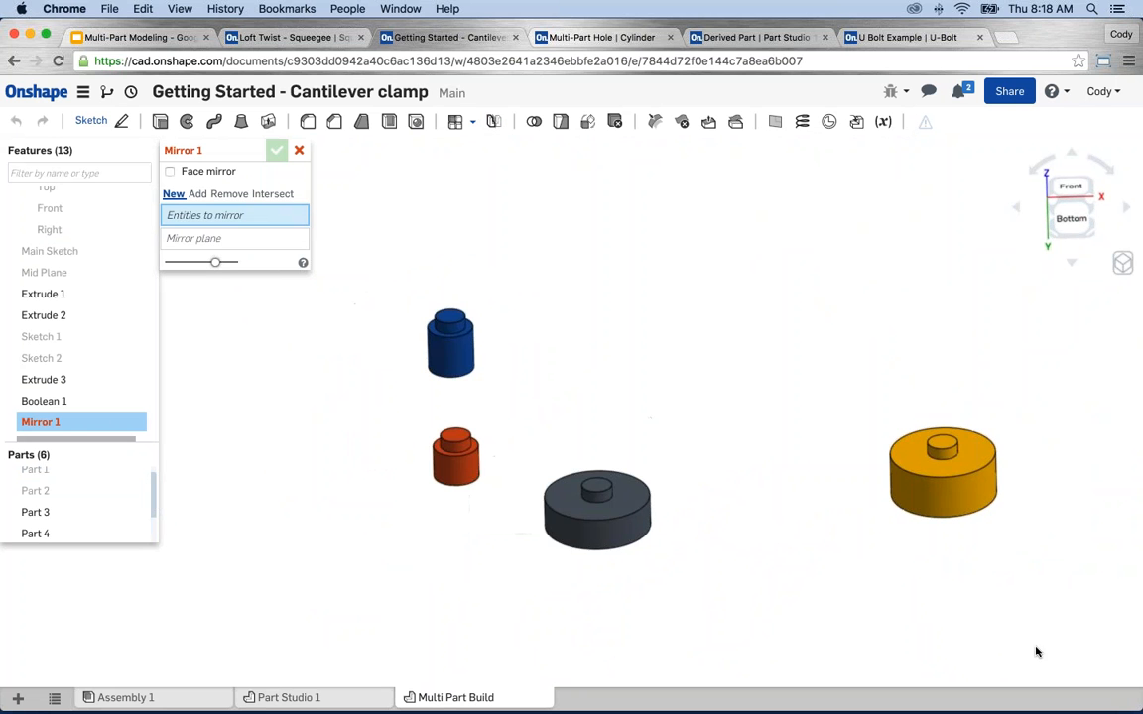
drag(1109, 651, 365, 242)
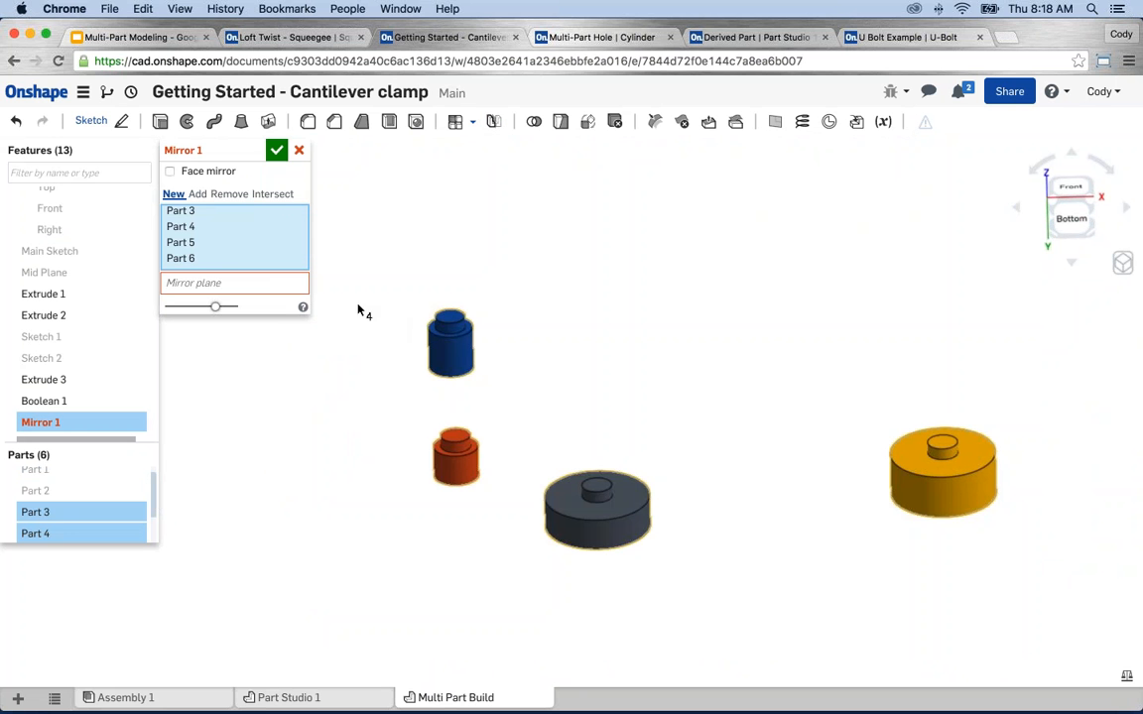
click(257, 286)
right_drag(365, 451, 359, 379)
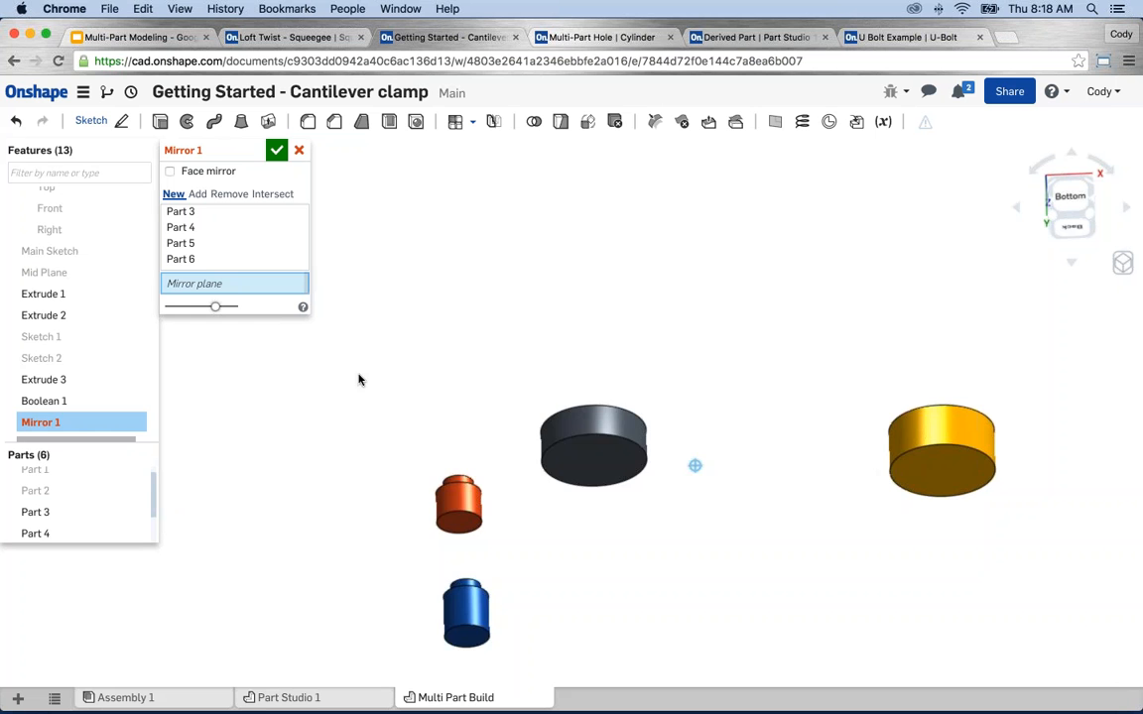
click(582, 454)
right_drag(470, 299, 662, 411)
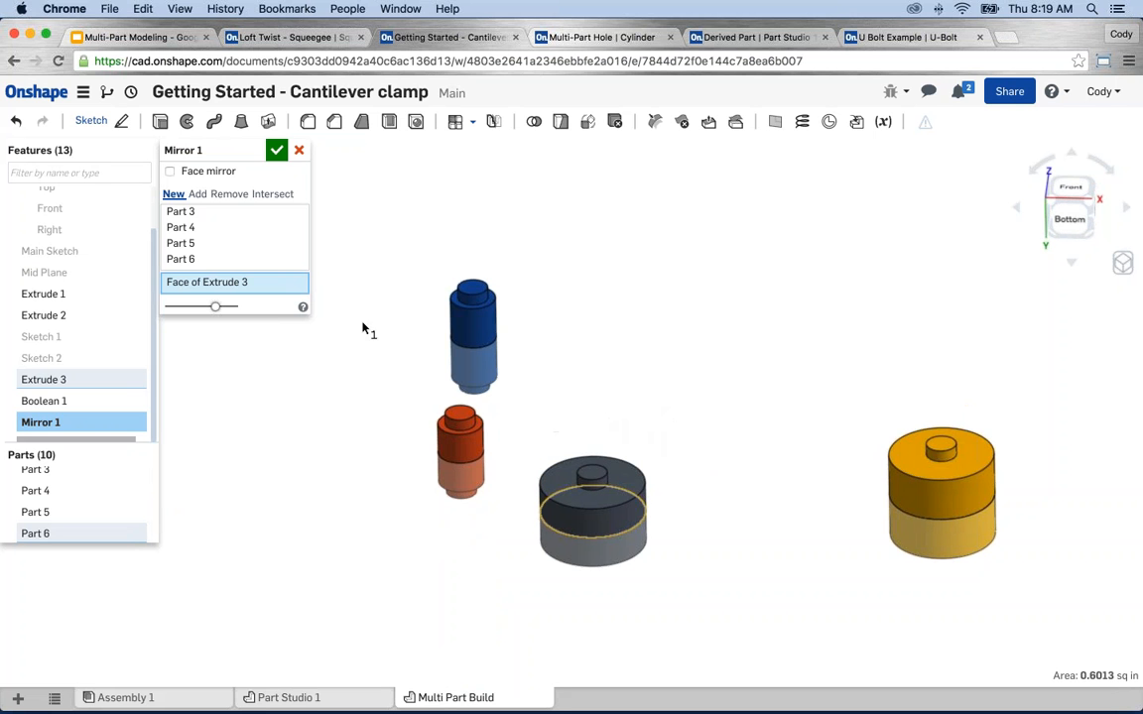
Set the mirror to Add with Parts 3, 4, 5 and 6 as the merge scope, and accept it.
click(198, 195)
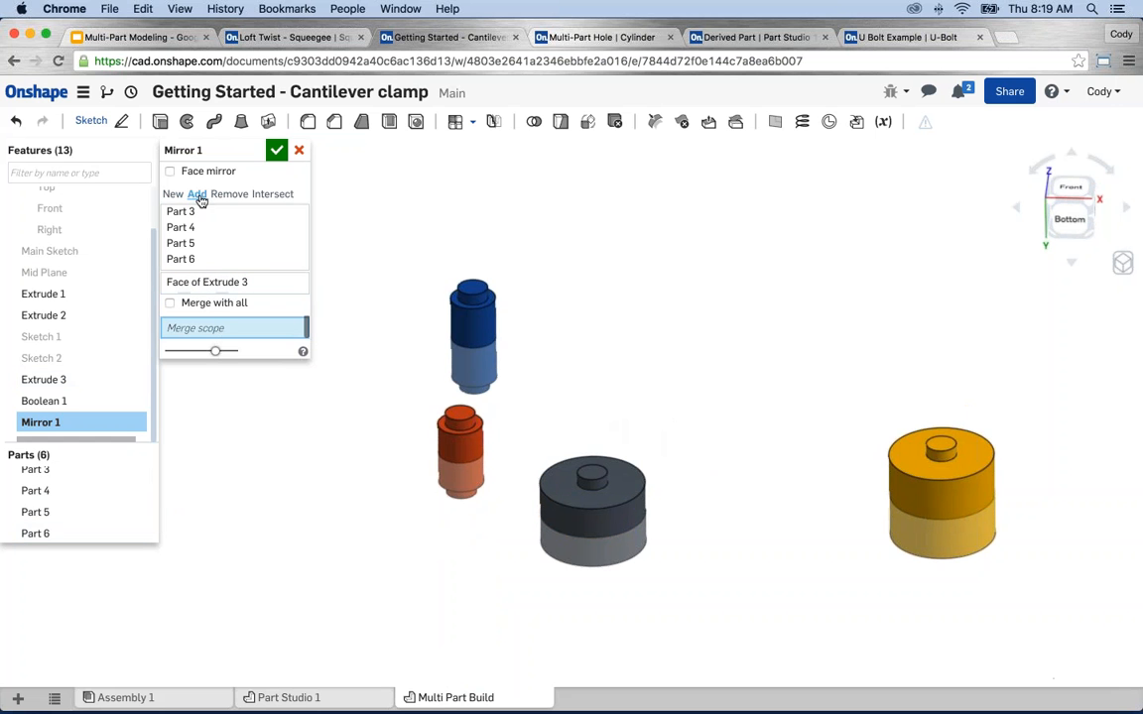
click(470, 321)
click(588, 477)
click(587, 472)
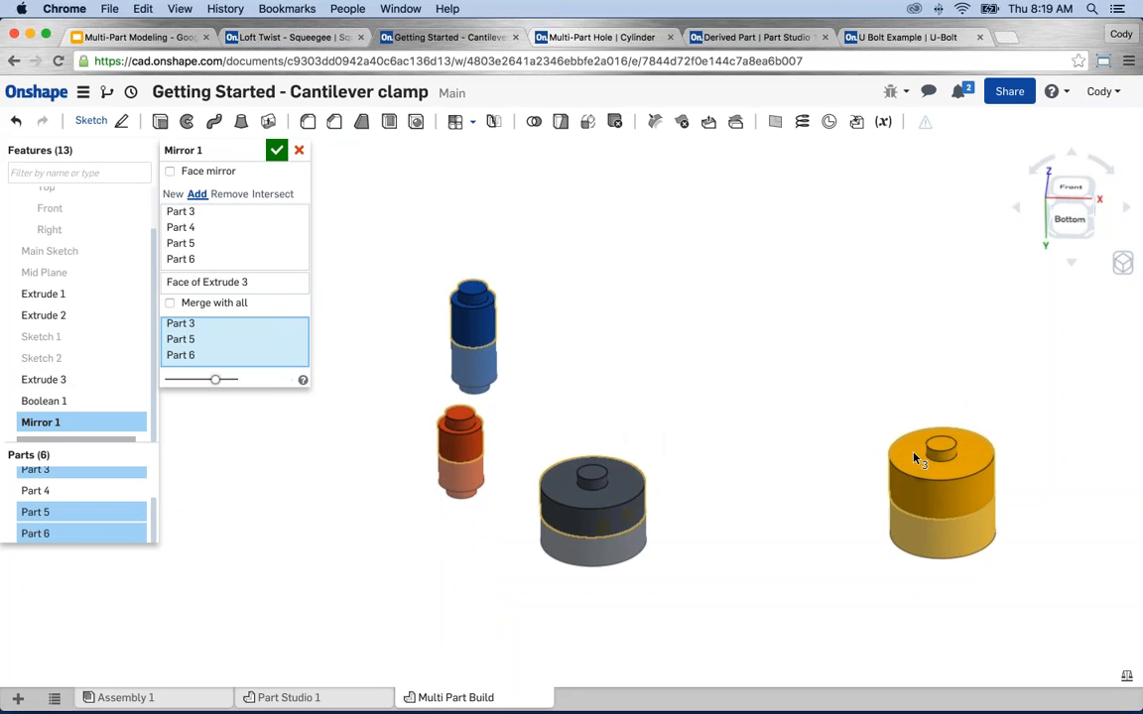
click(913, 453)
click(277, 150)
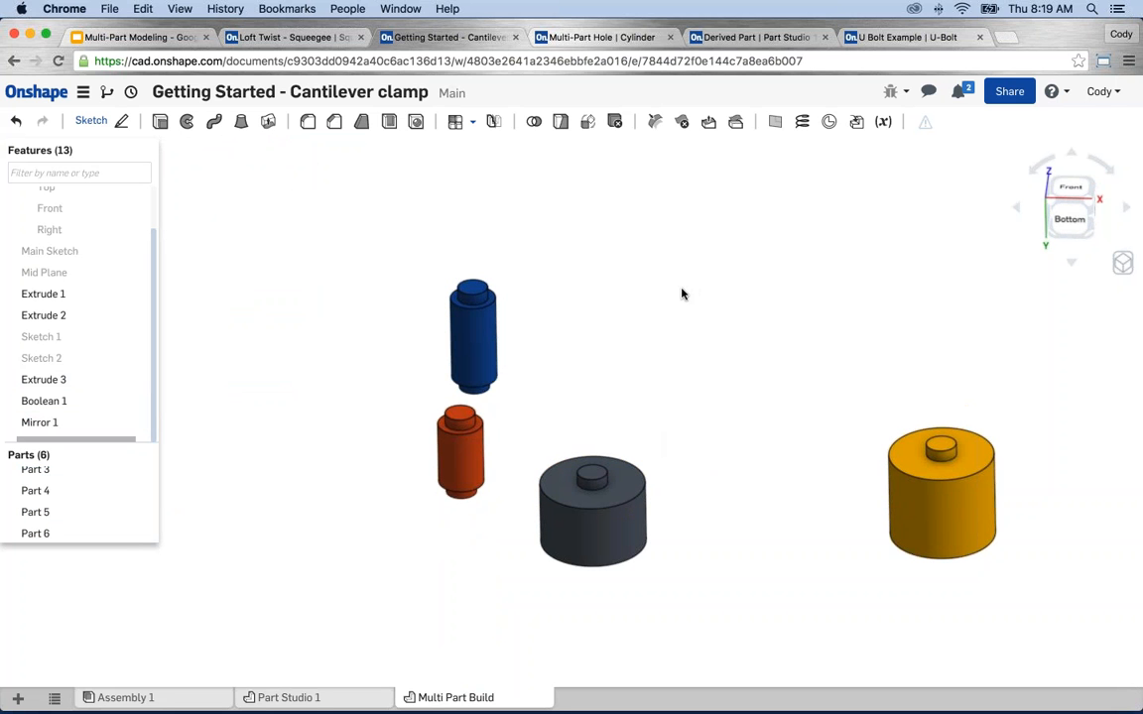
middle_drag(688, 425, 633, 404)
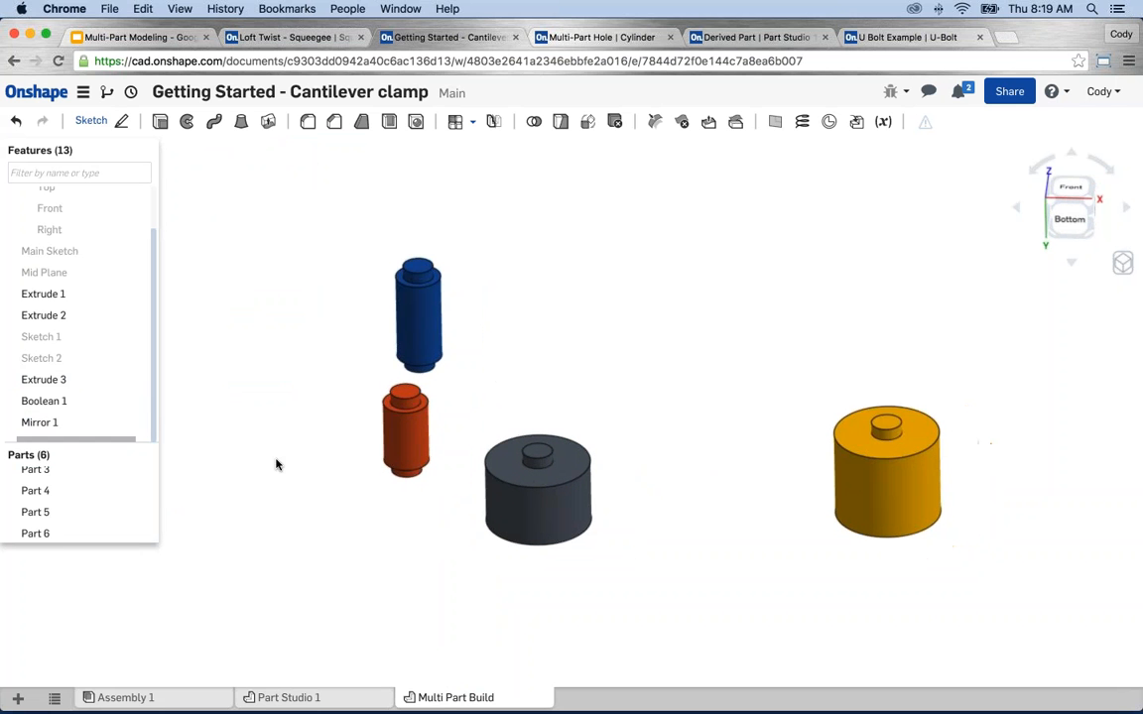
scroll(133, 492, up, 2)
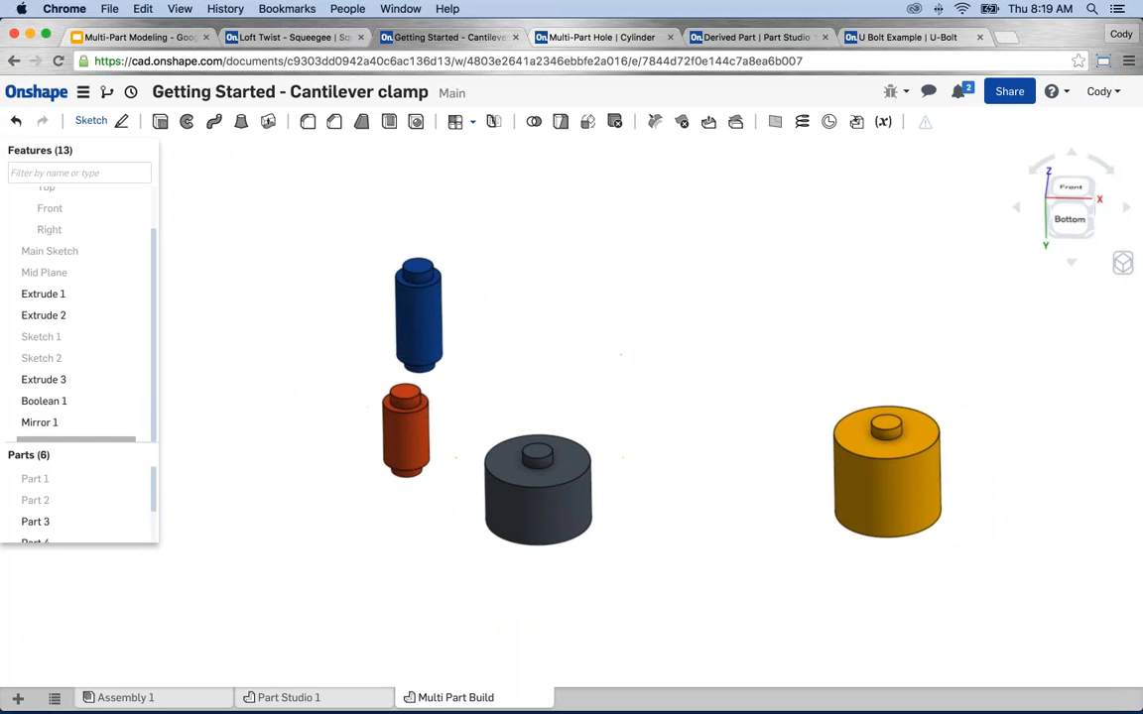
key(super+Tab)
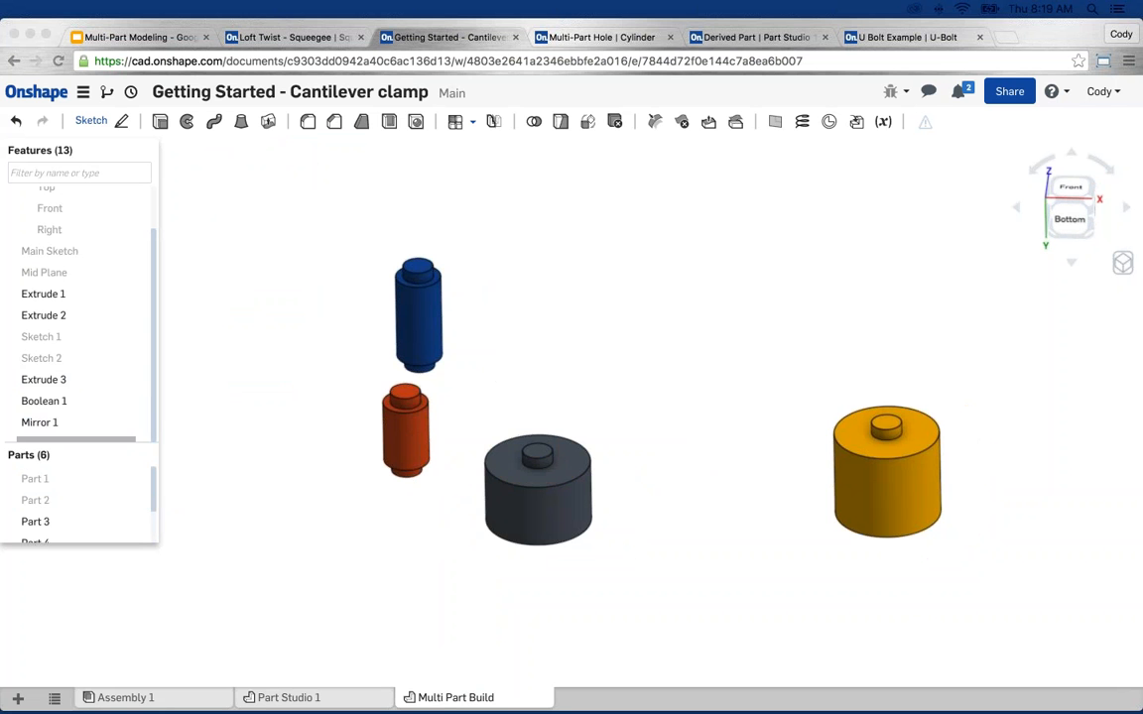
click(265, 343)
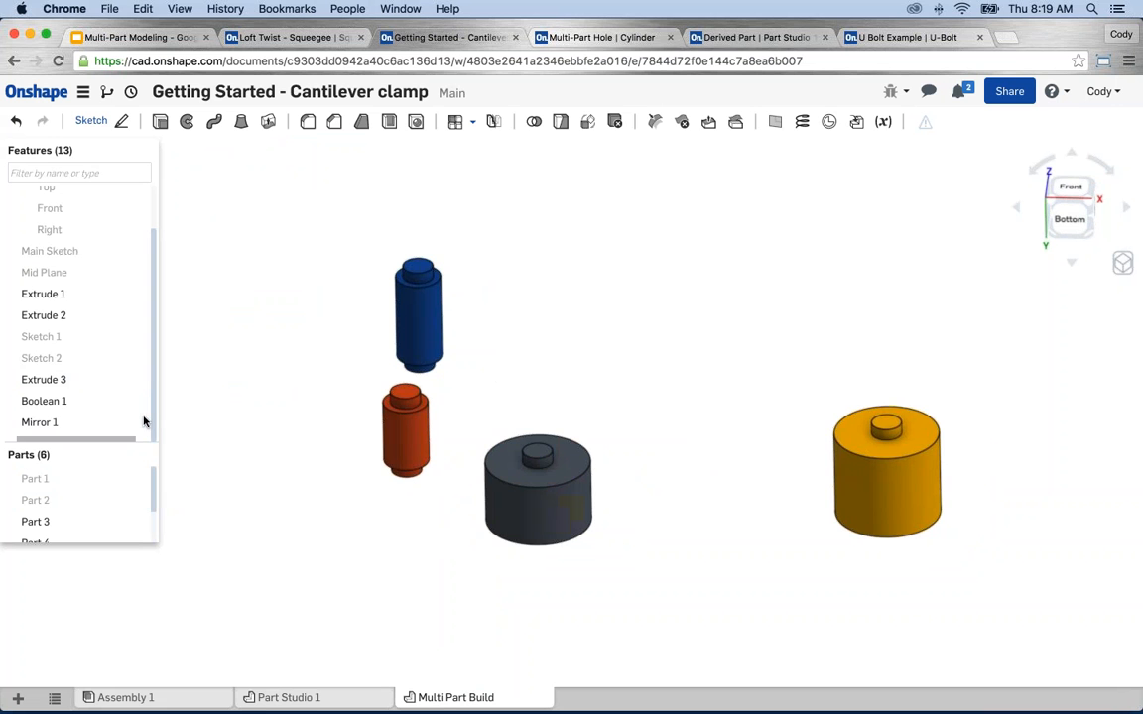
Edit Boolean 1 to enable Offset for the subtraction, and show both clamp arms, Part 1 and Part 2.
right_click(80, 401)
click(90, 430)
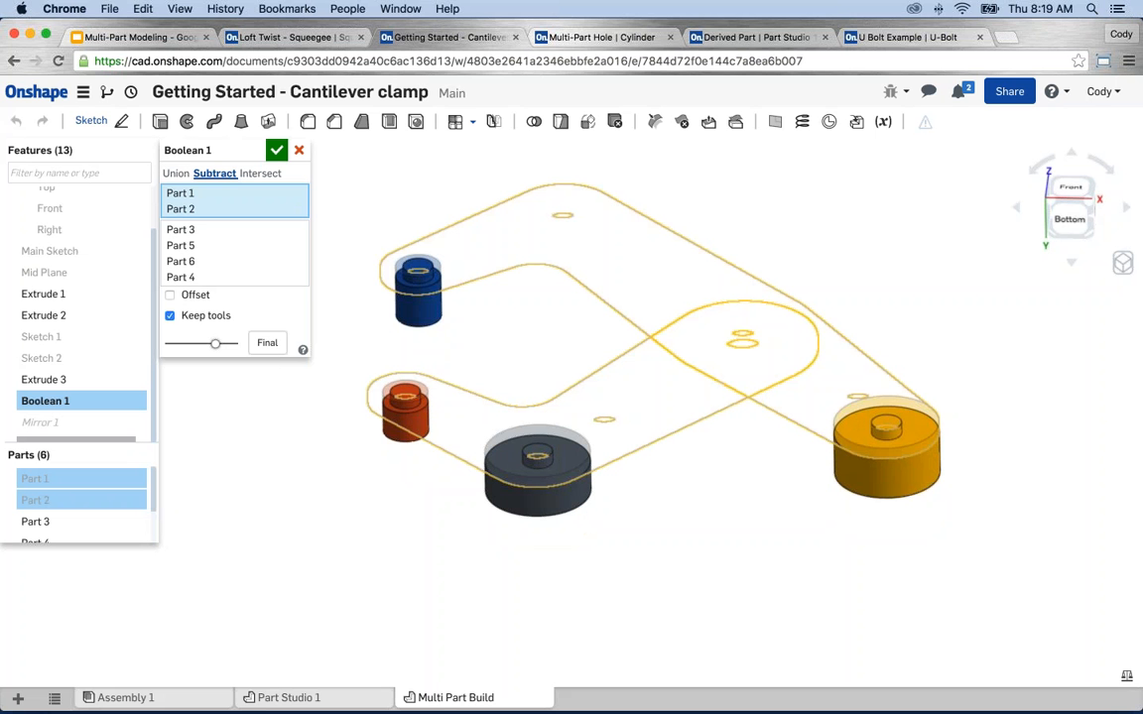
click(170, 295)
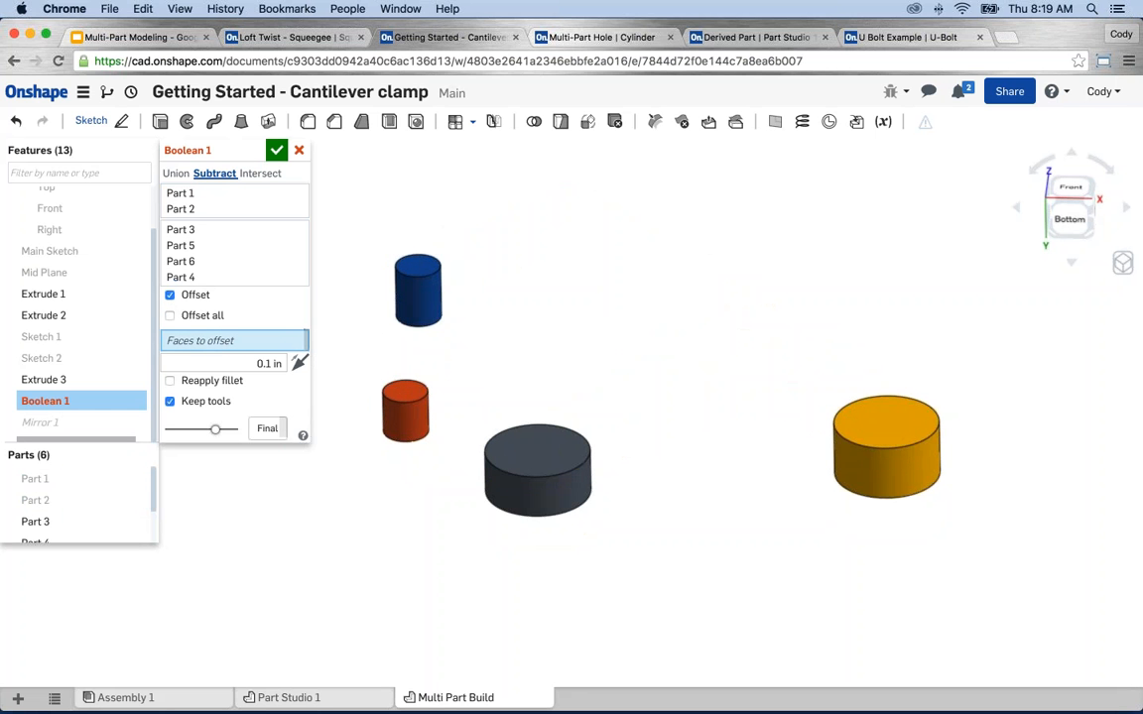
click(140, 478)
click(140, 500)
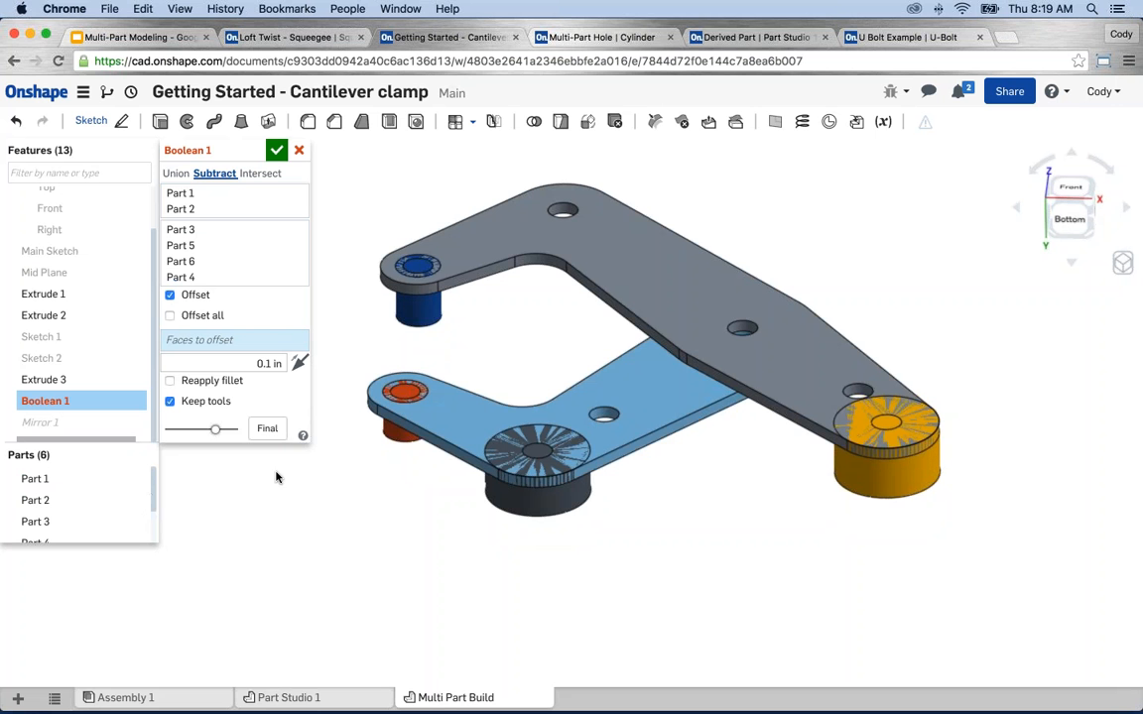
Try Offset all with a value of 0.01 in on Boolean 1, and discard the edit.
click(170, 295)
click(170, 296)
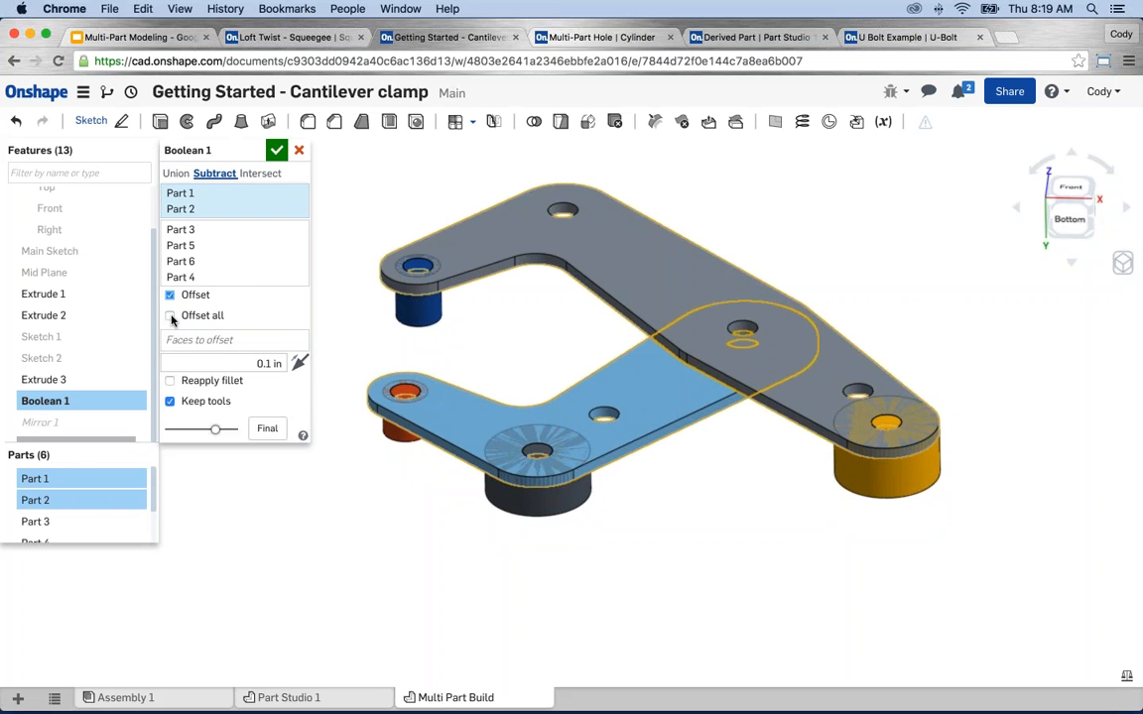
click(170, 315)
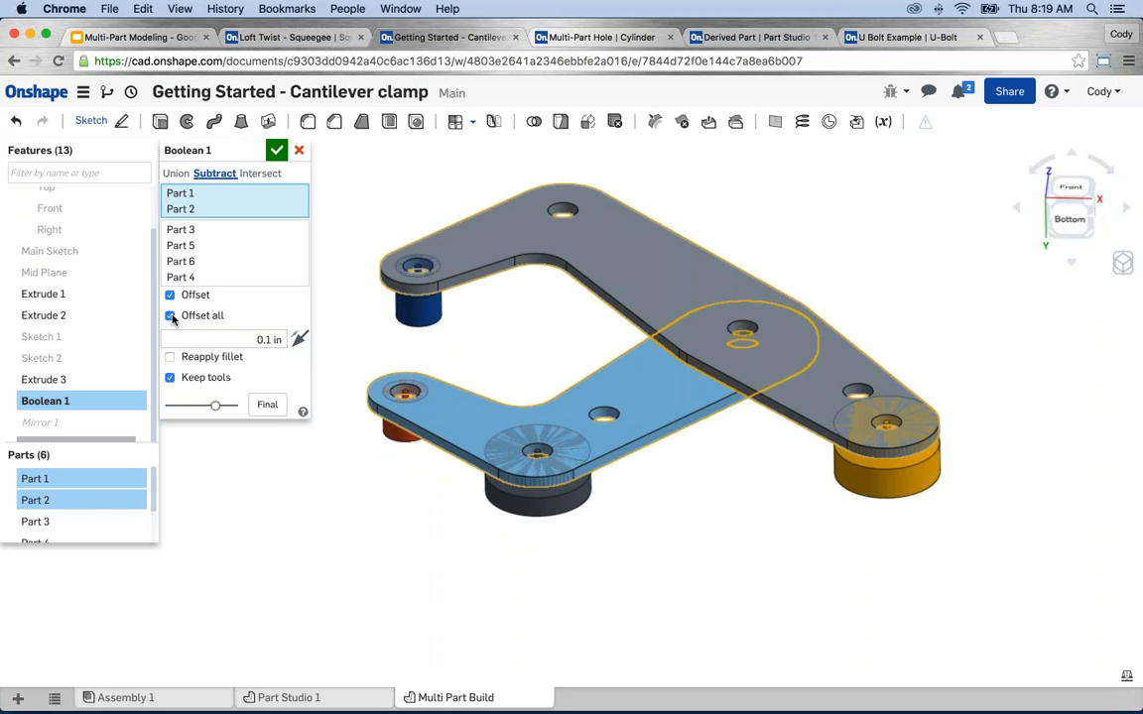
drag(254, 339, 295, 339)
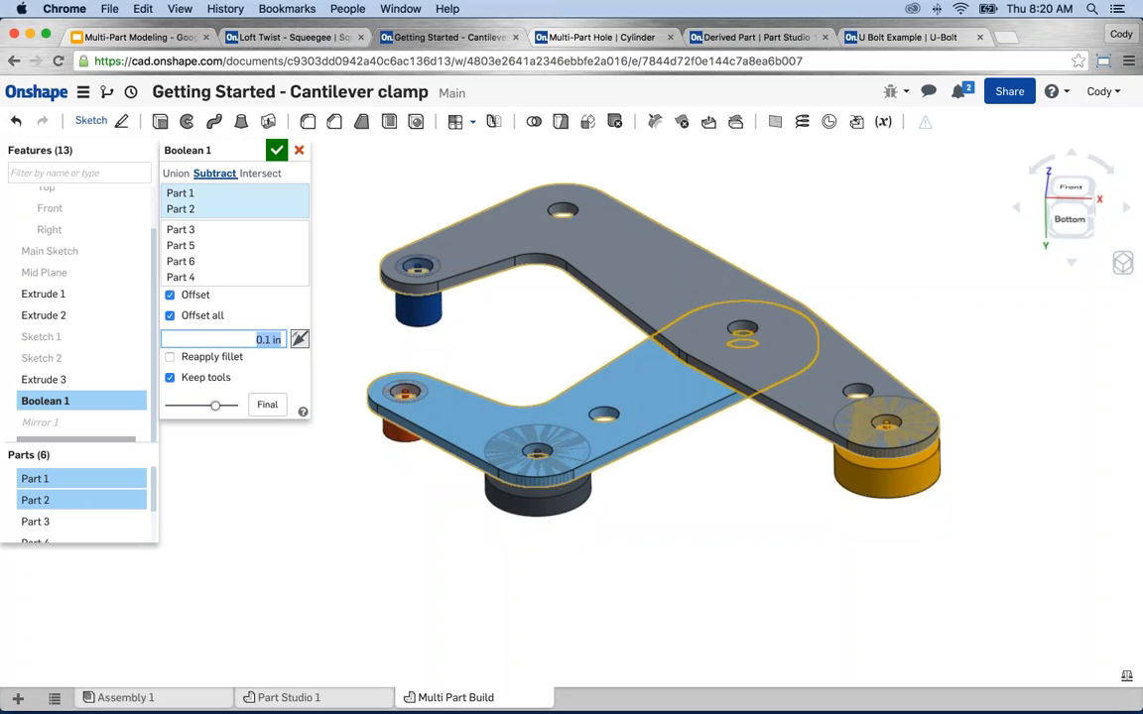
text(.01)
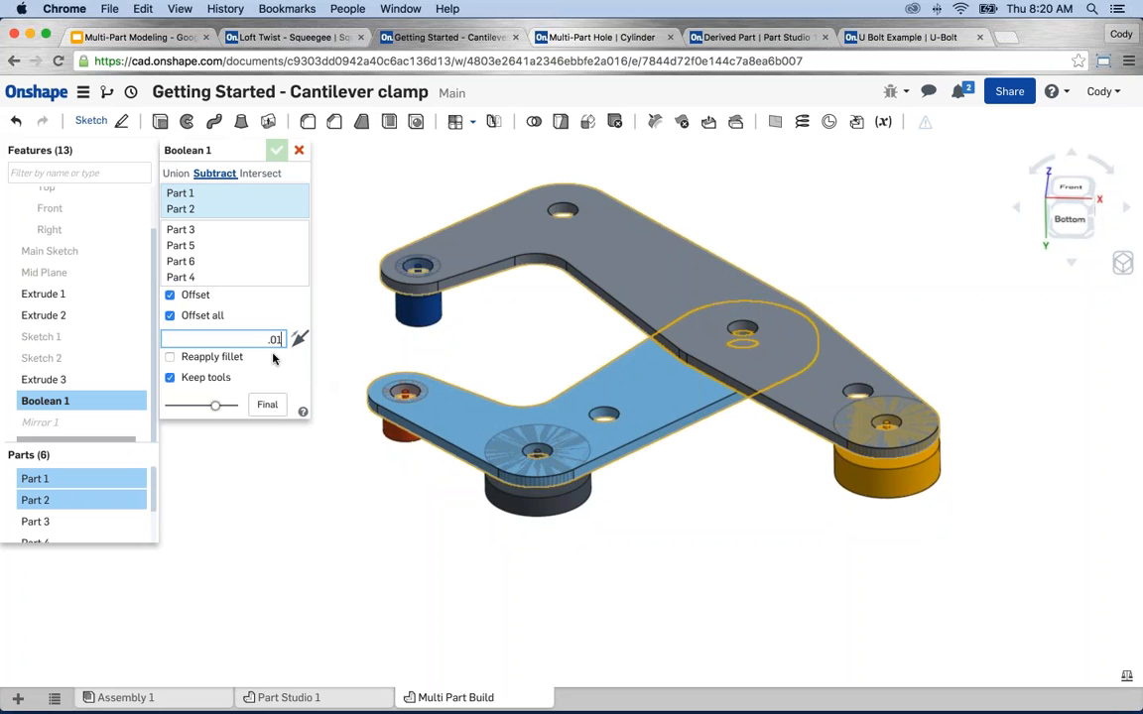
click(298, 151)
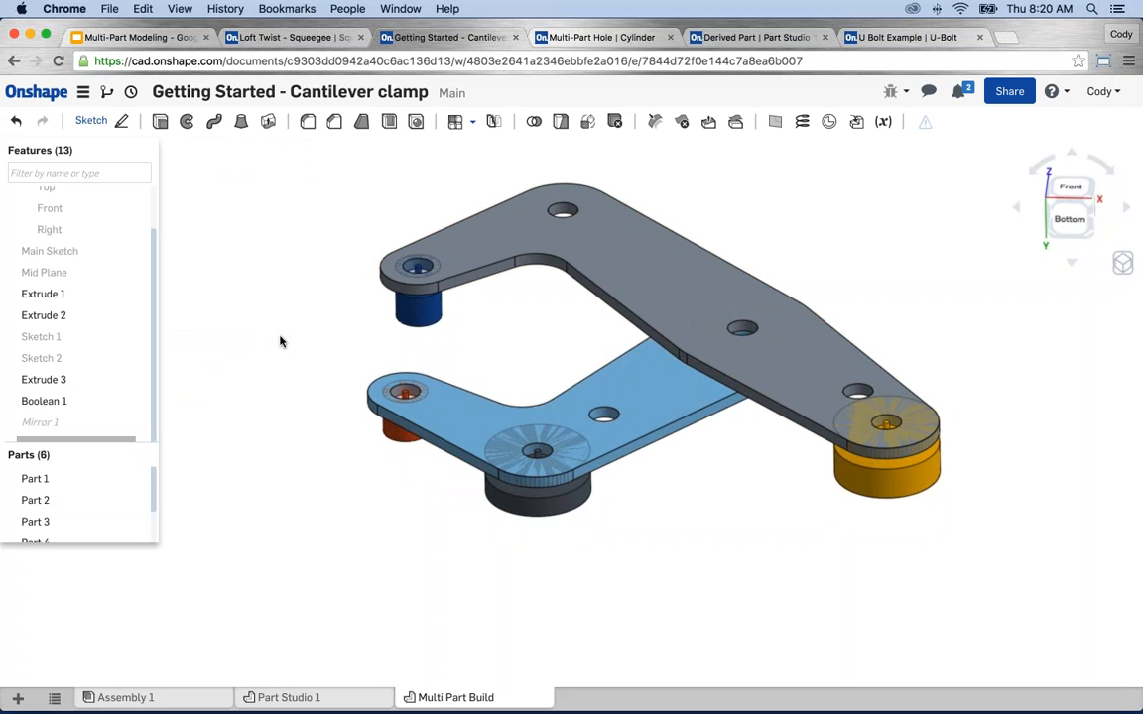
Show both clamp arms, Part 1 and Part 2, together with the mirrored cylinders.
scroll(281, 342, down, 3)
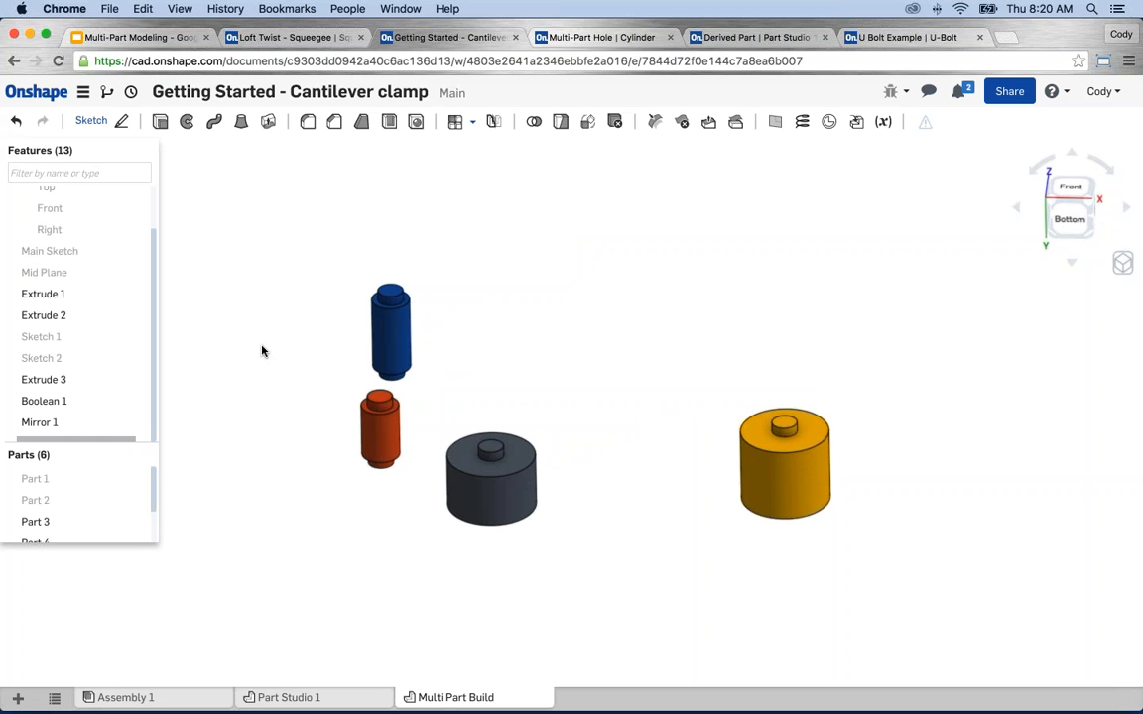
click(139, 479)
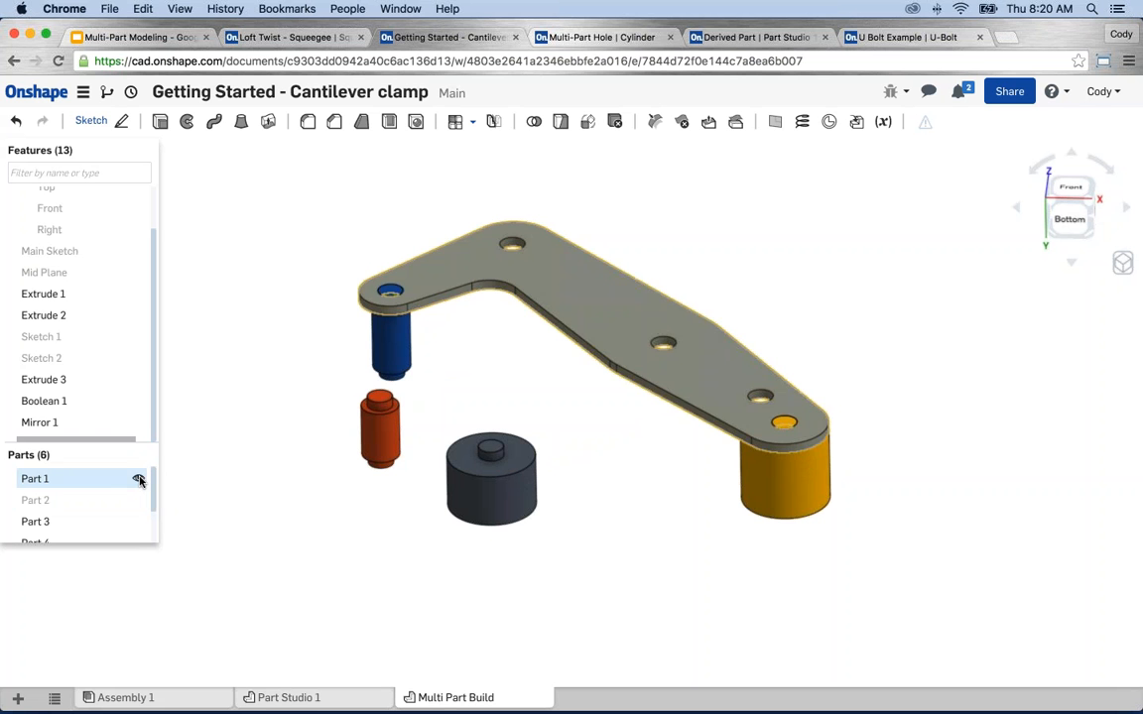
click(138, 500)
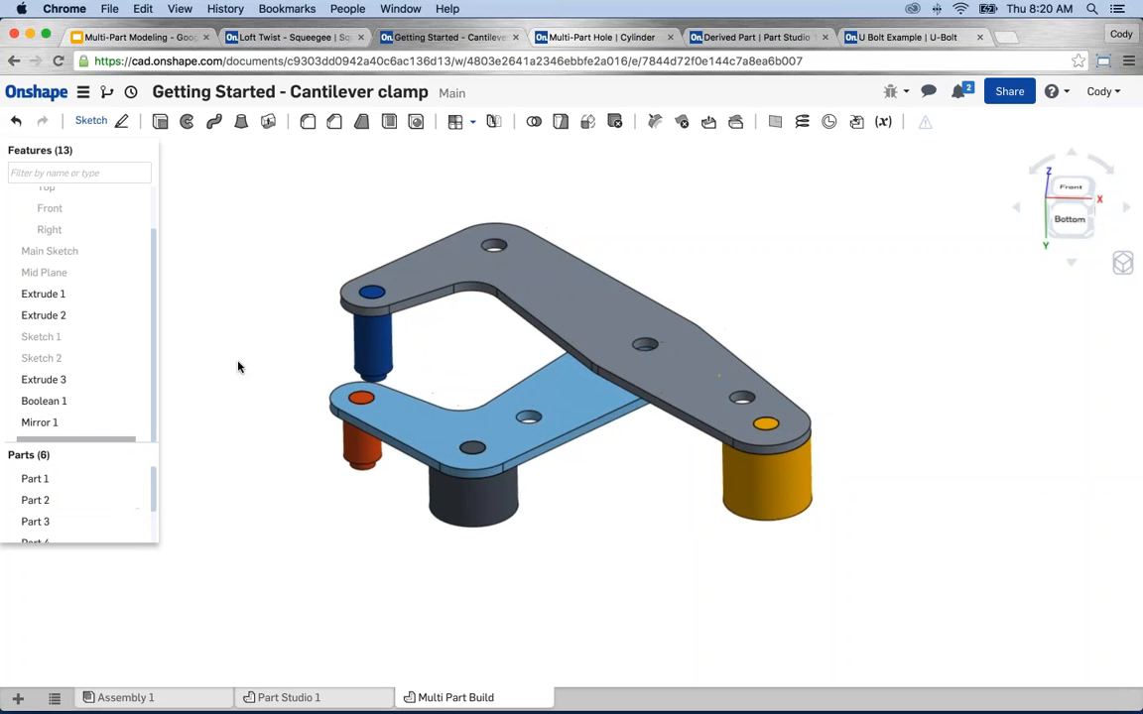
mouse_move(238, 367)
right_down()
mouse_move(232, 390)
mouse_move(265, 407)
mouse_move(246, 362)
right_up()
Show and edit the Main Sketch, setting the jaw segment length of the long upper arm to 2 in.
click(139, 252)
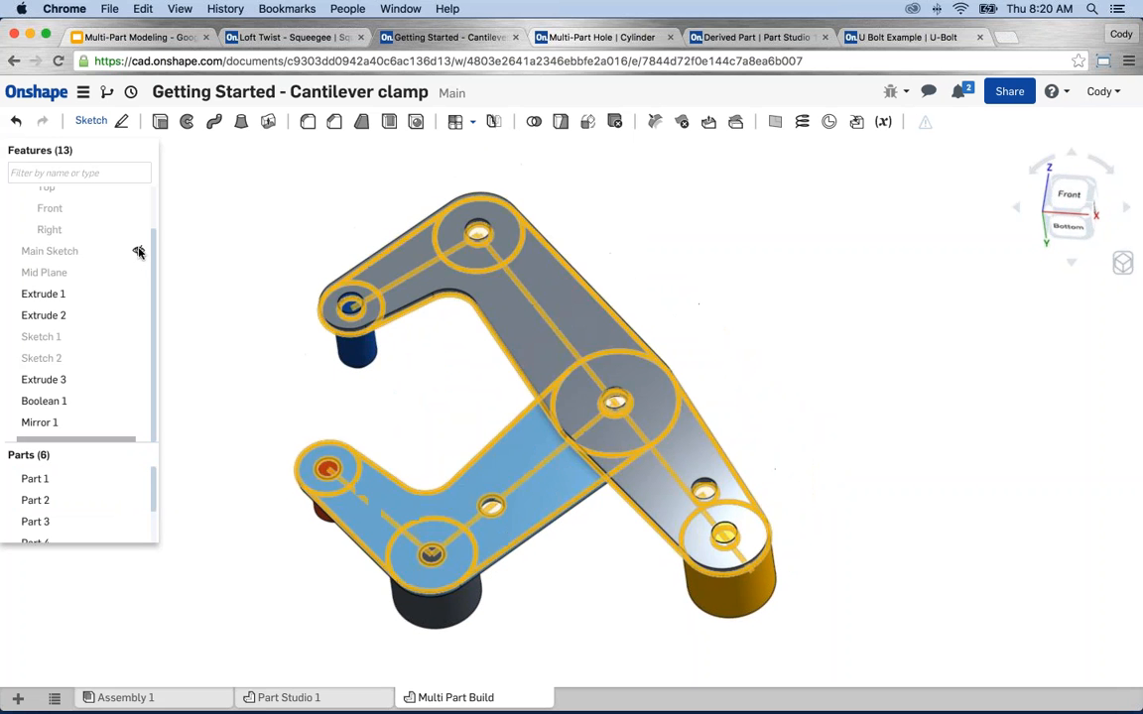
right_click(85, 254)
click(96, 280)
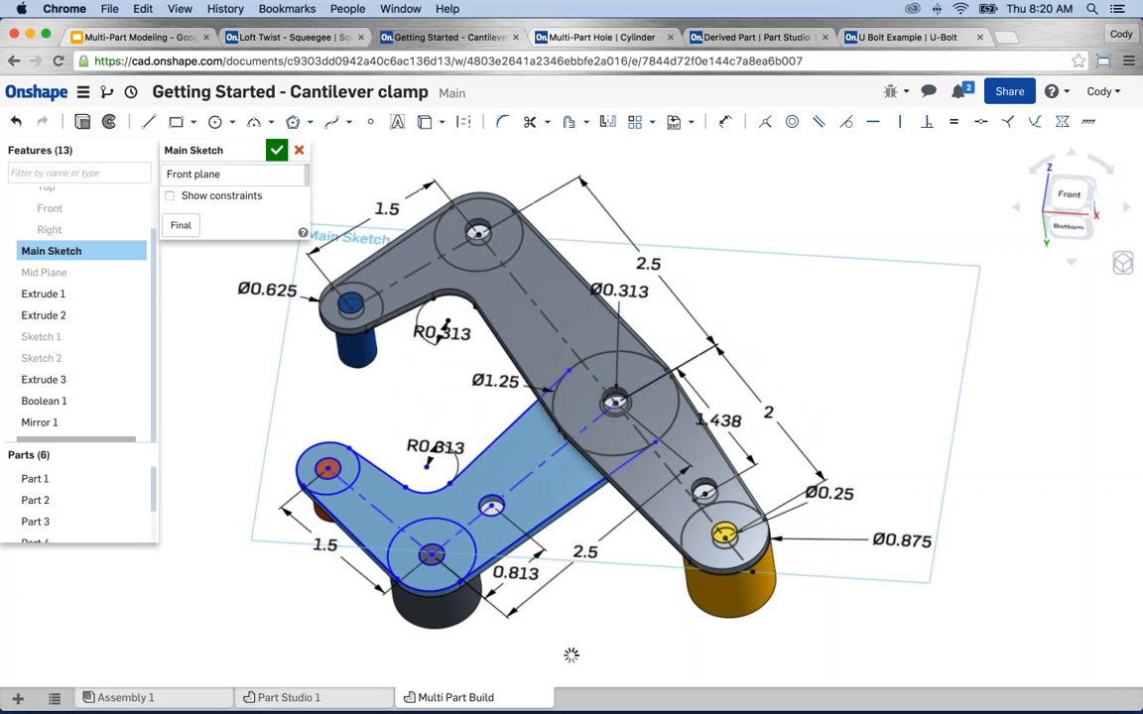
scroll(437, 309, down, 2)
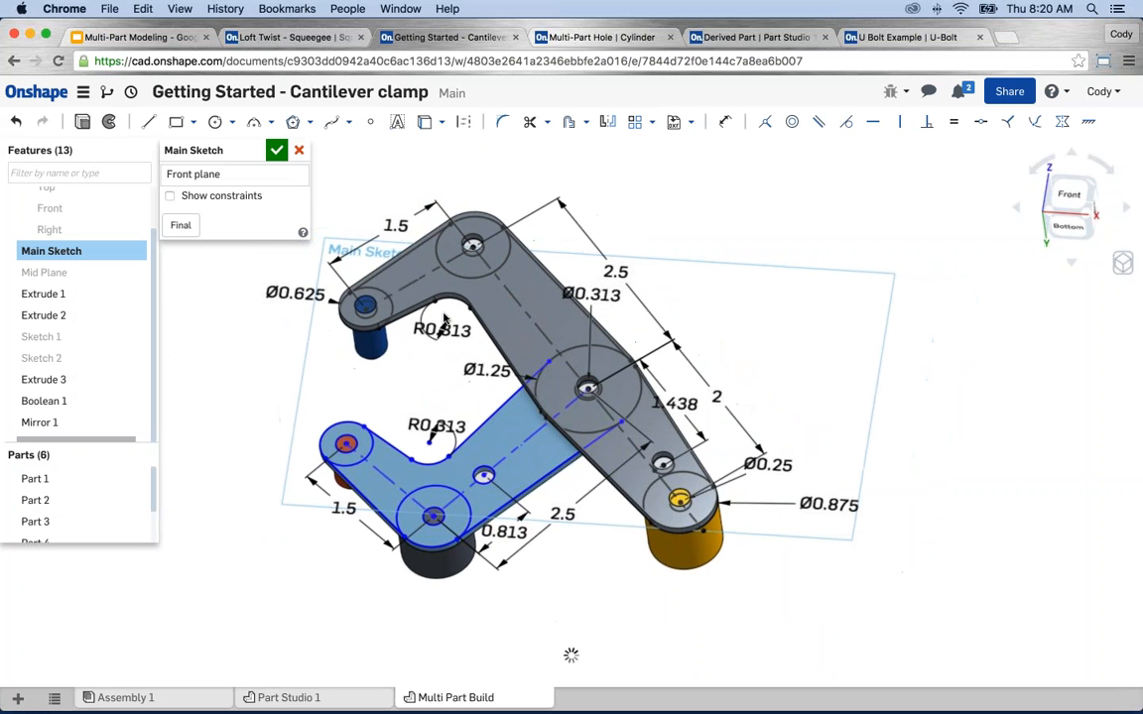
double_click(396, 225)
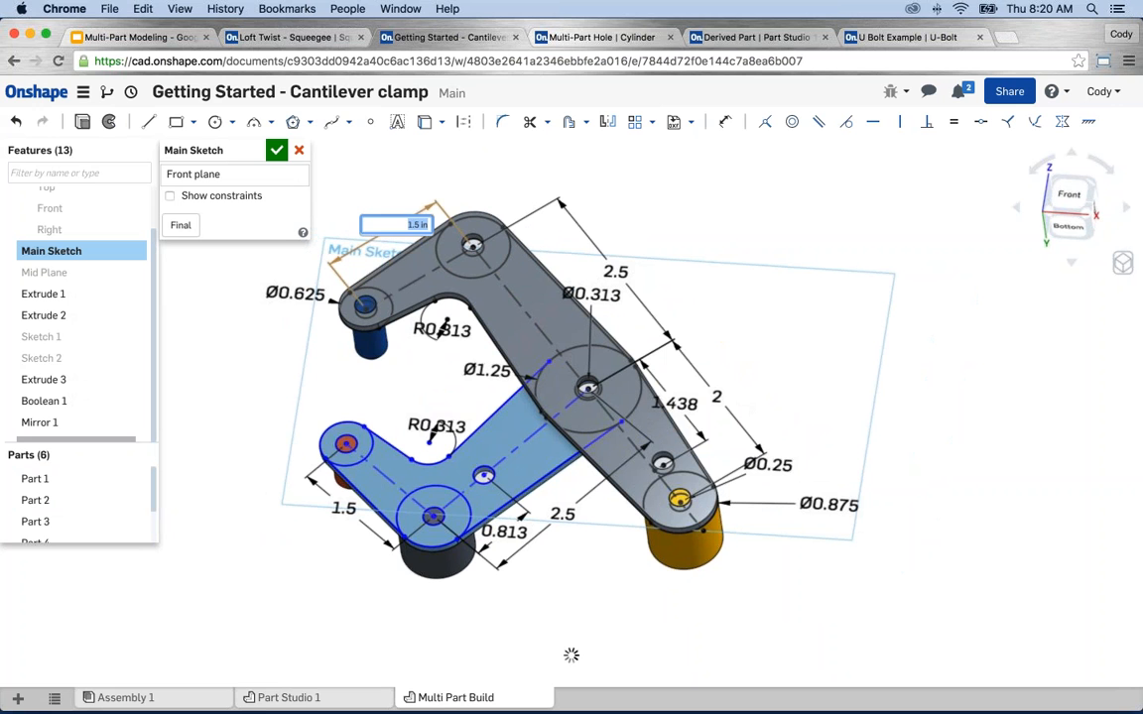
text(2)
key(Return)
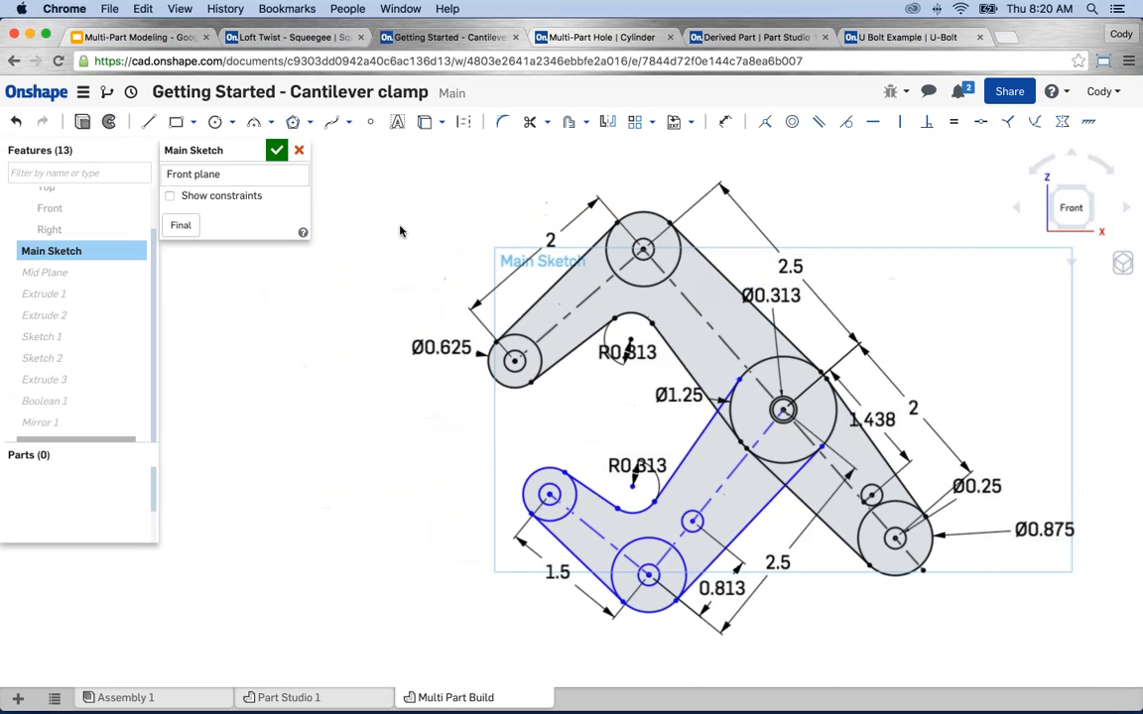
Set the jaw segment length of the short lower arm to 2 in and accept the Main Sketch.
double_click(557, 572)
text(2)
key(Return)
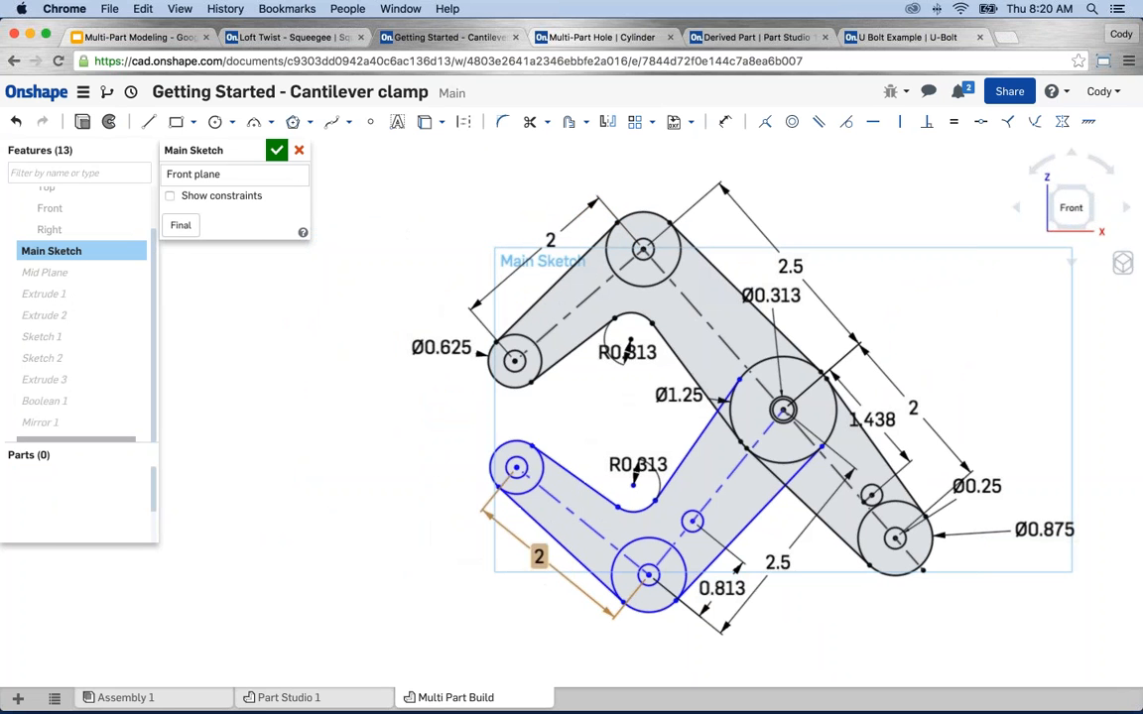
click(275, 148)
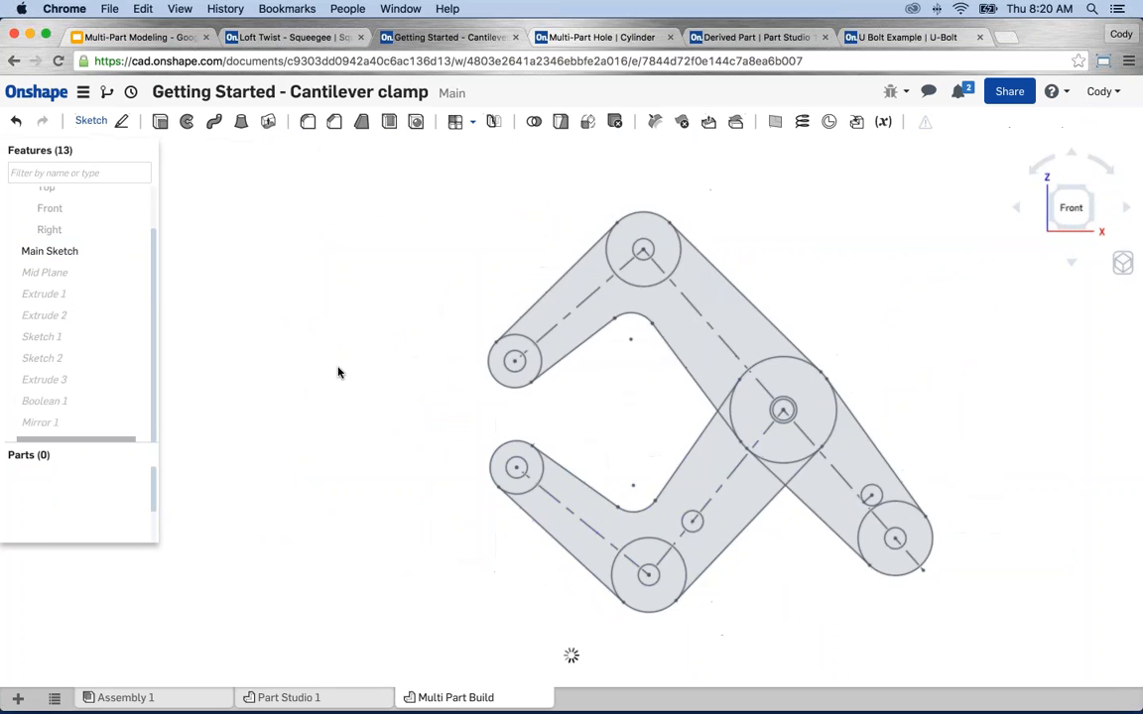
Examine the clamp rebuilt from the edited sketch, and switch to the Multi-Part Hole document.
mouse_move(394, 464)
right_down()
mouse_move(420, 345)
mouse_move(396, 397)
right_up()
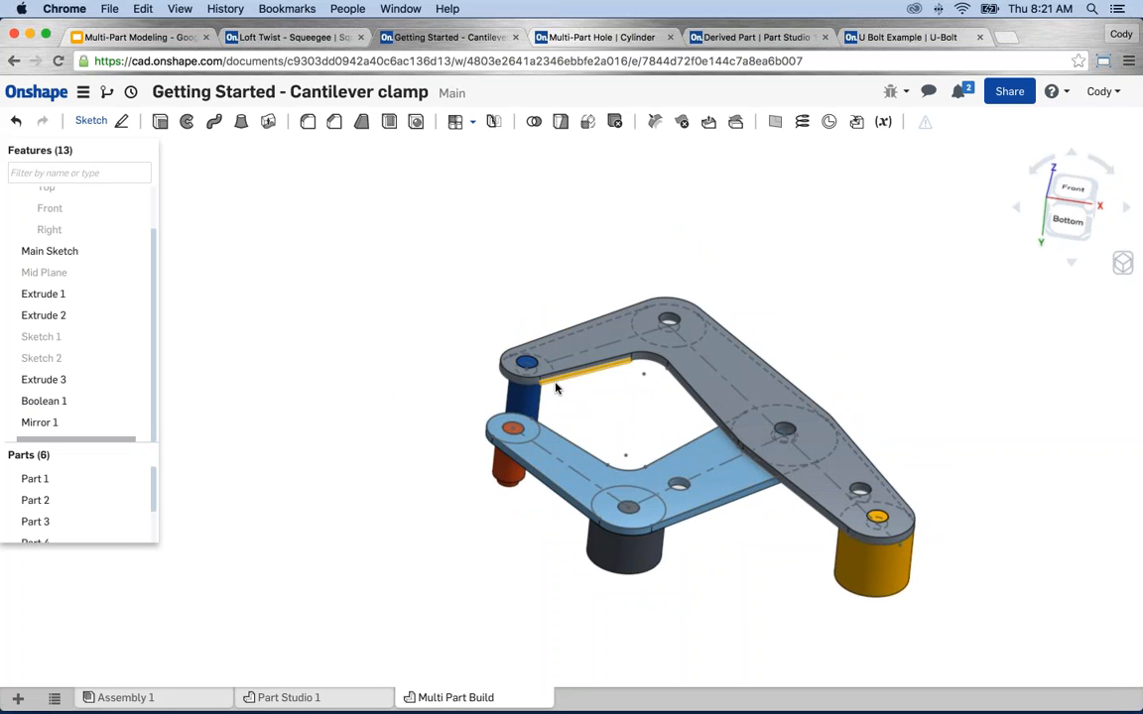
middle_drag(541, 273, 442, 259)
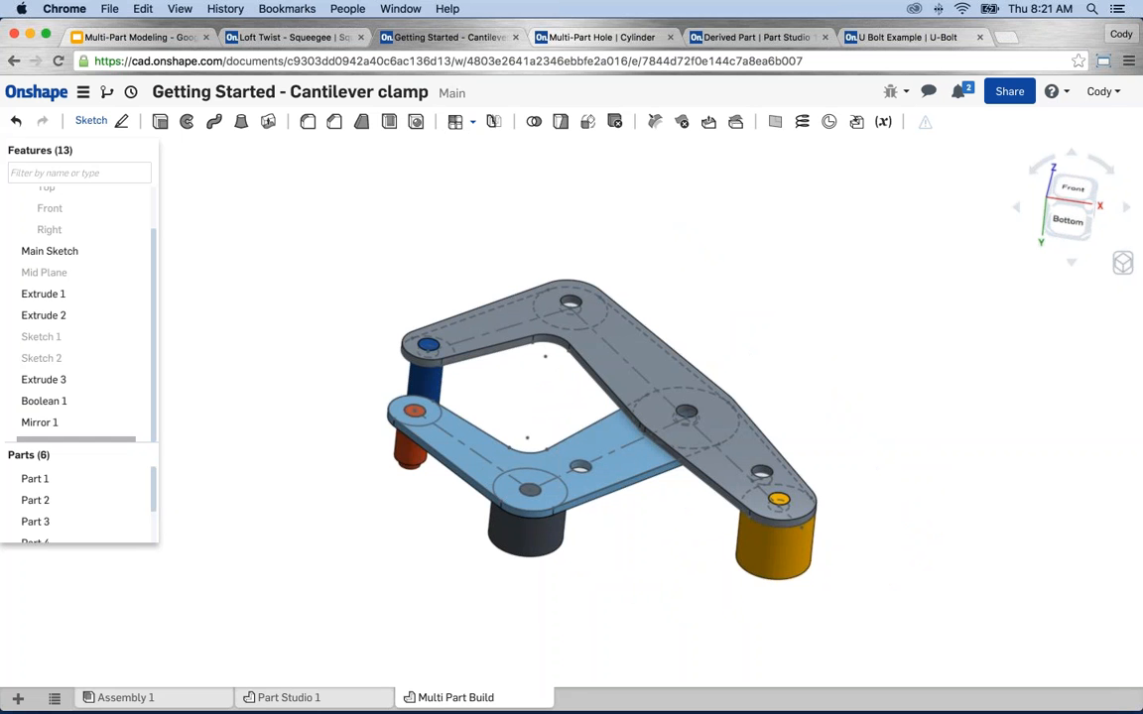
click(599, 38)
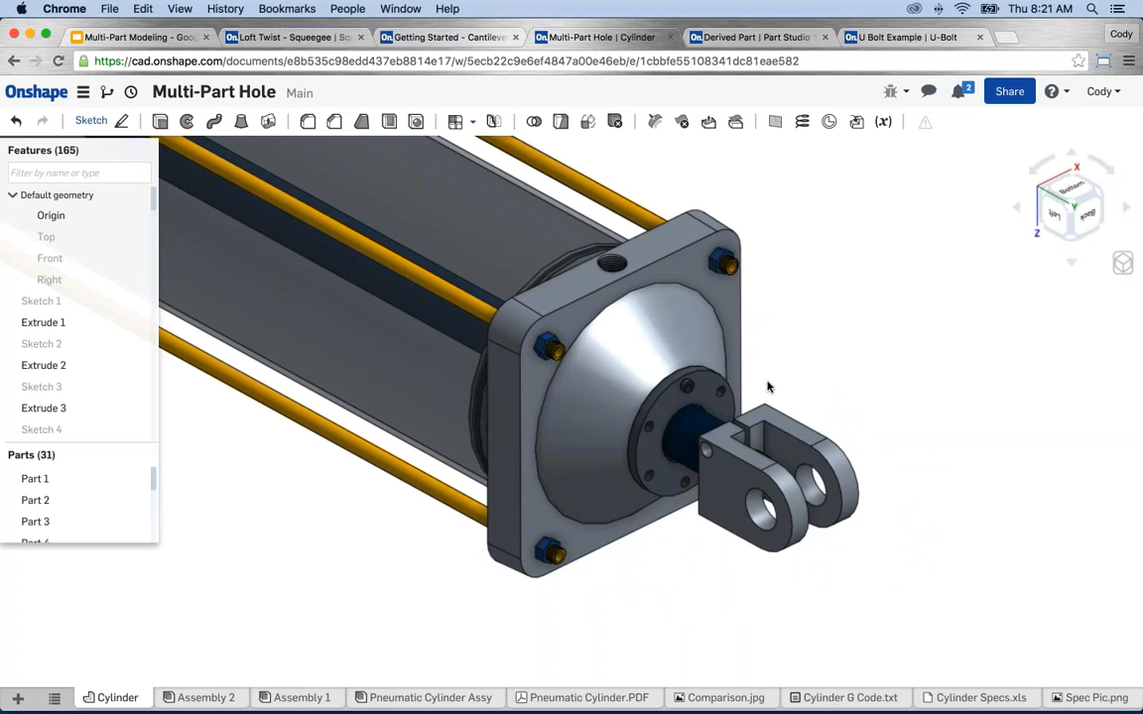
Show a section view of the cylinder along the Right plane, cutting through the screw in the round flange.
scroll(719, 401, up, 2)
scroll(712, 417, up, 2)
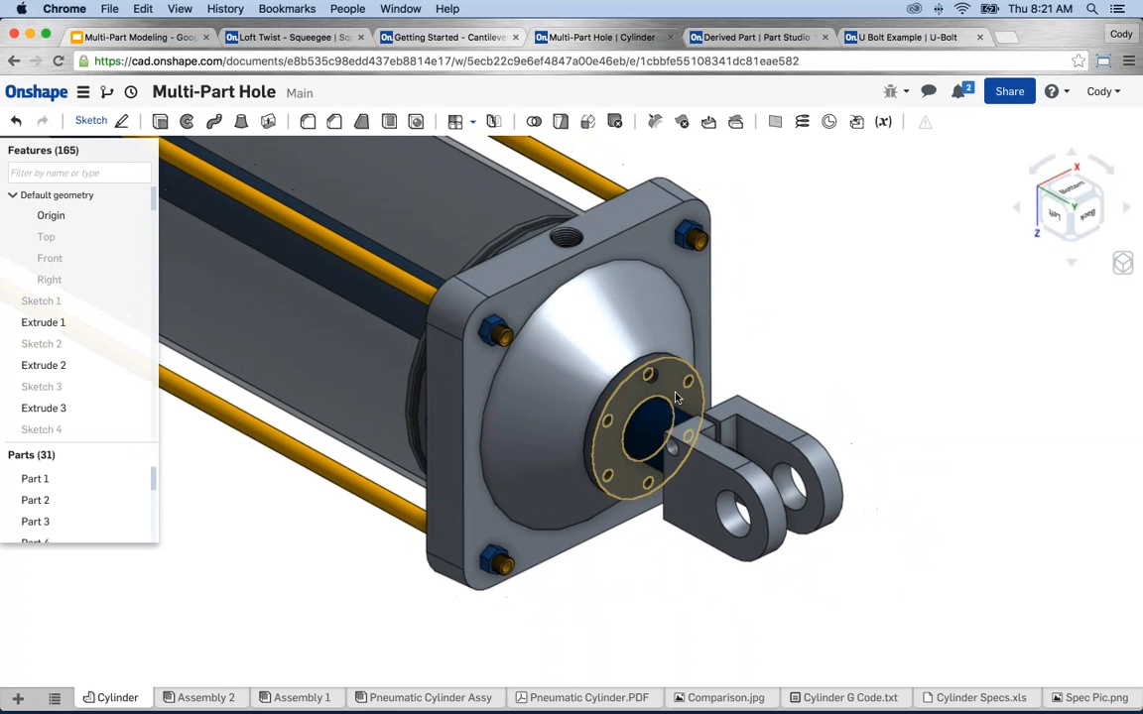
scroll(666, 393, up, 3)
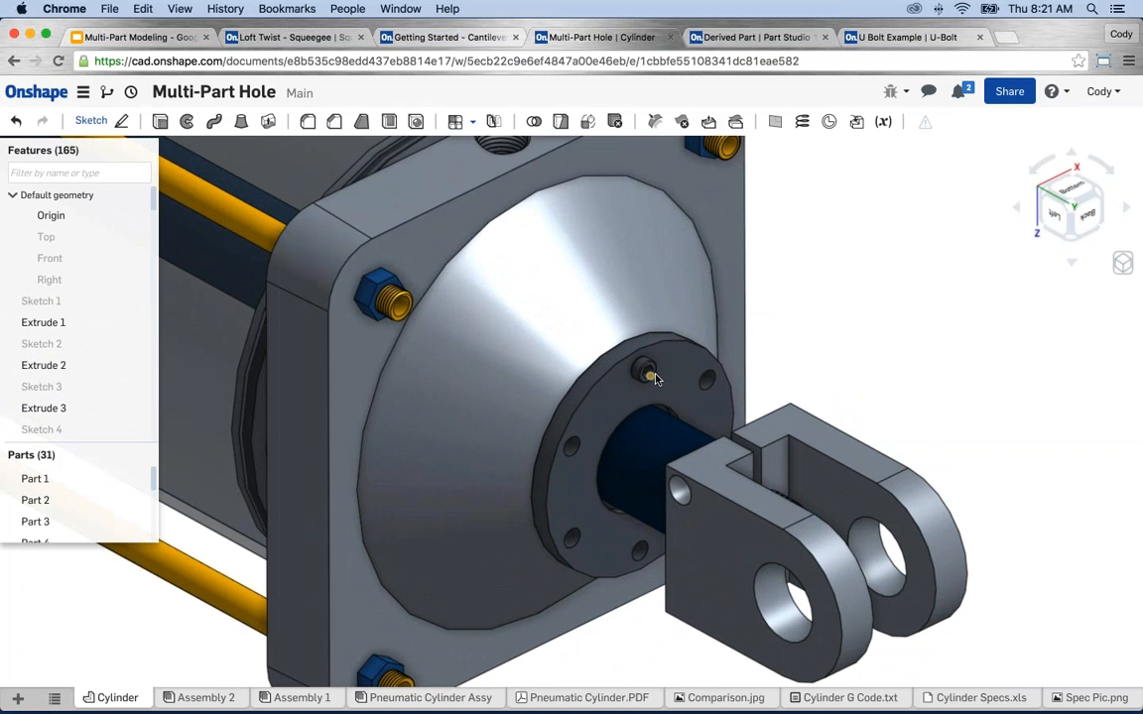
scroll(648, 376, down, 2)
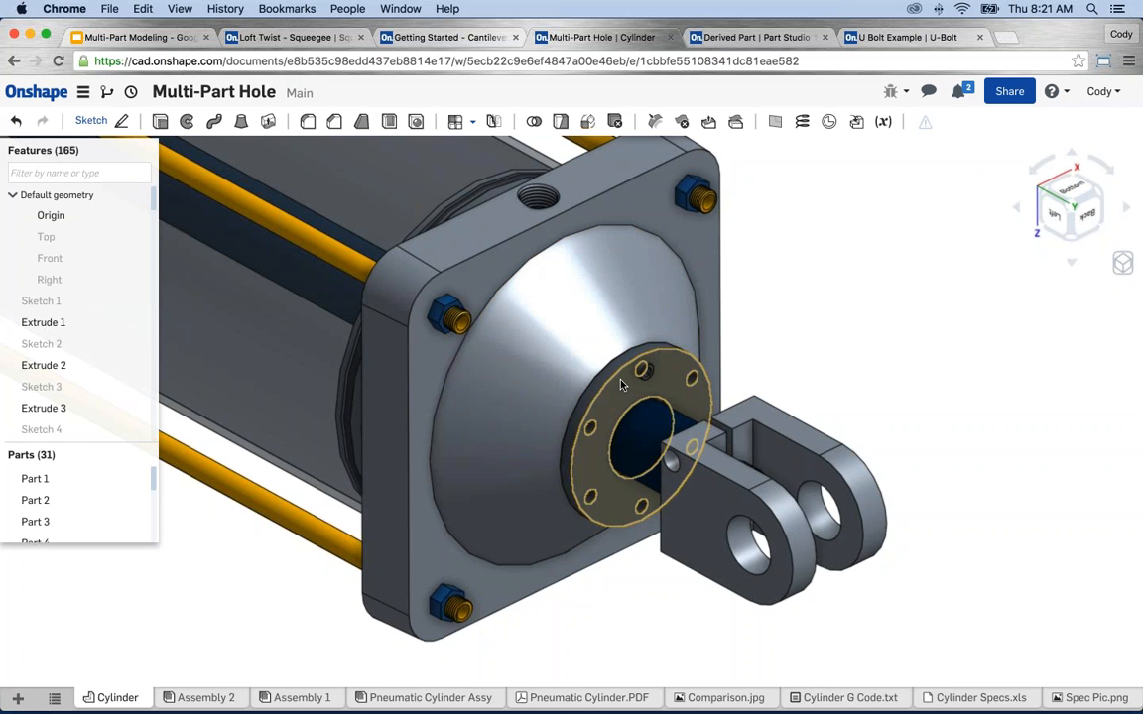
click(644, 375)
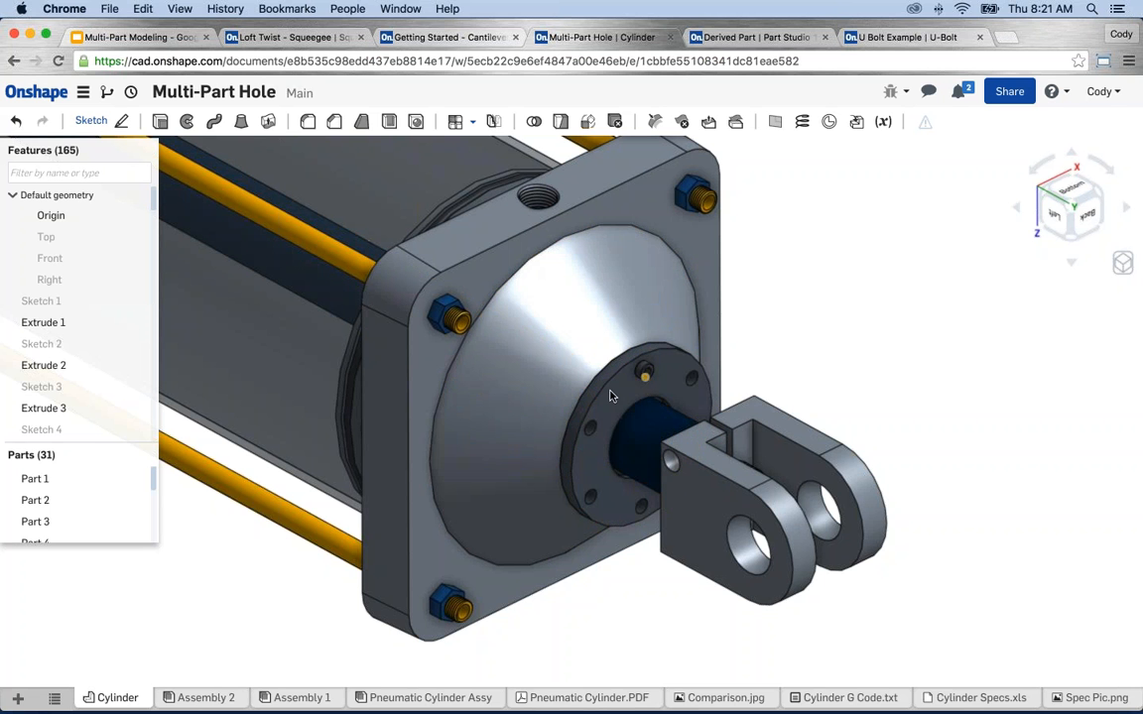
key(Escape)
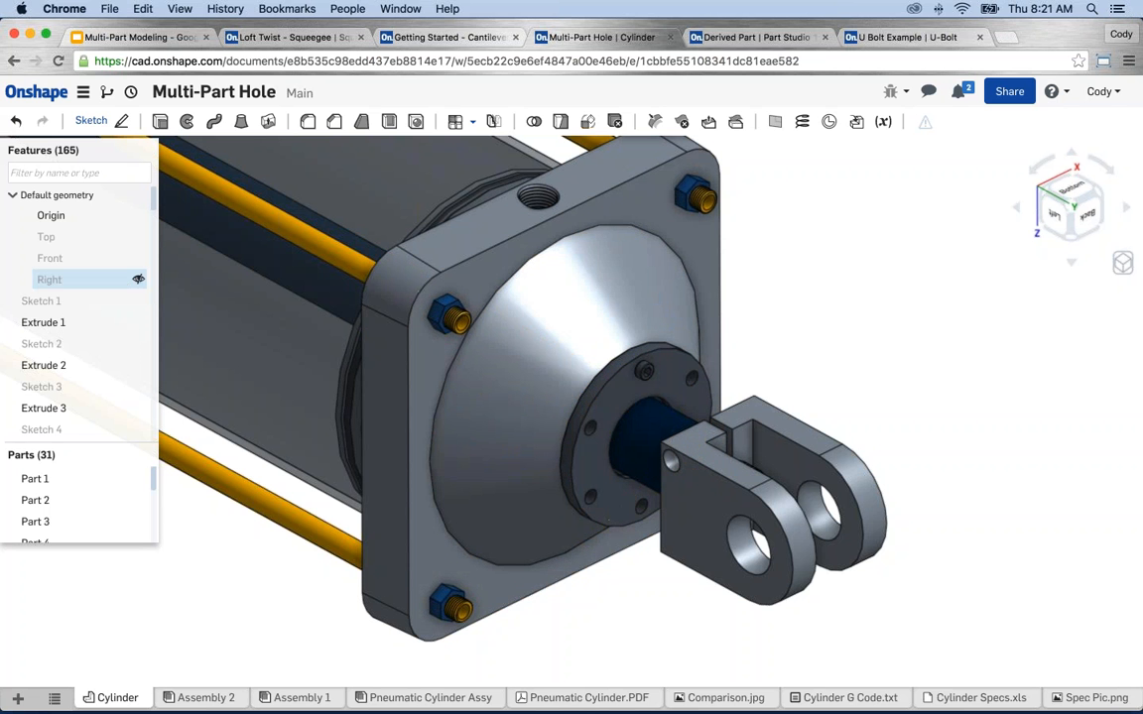
click(85, 280)
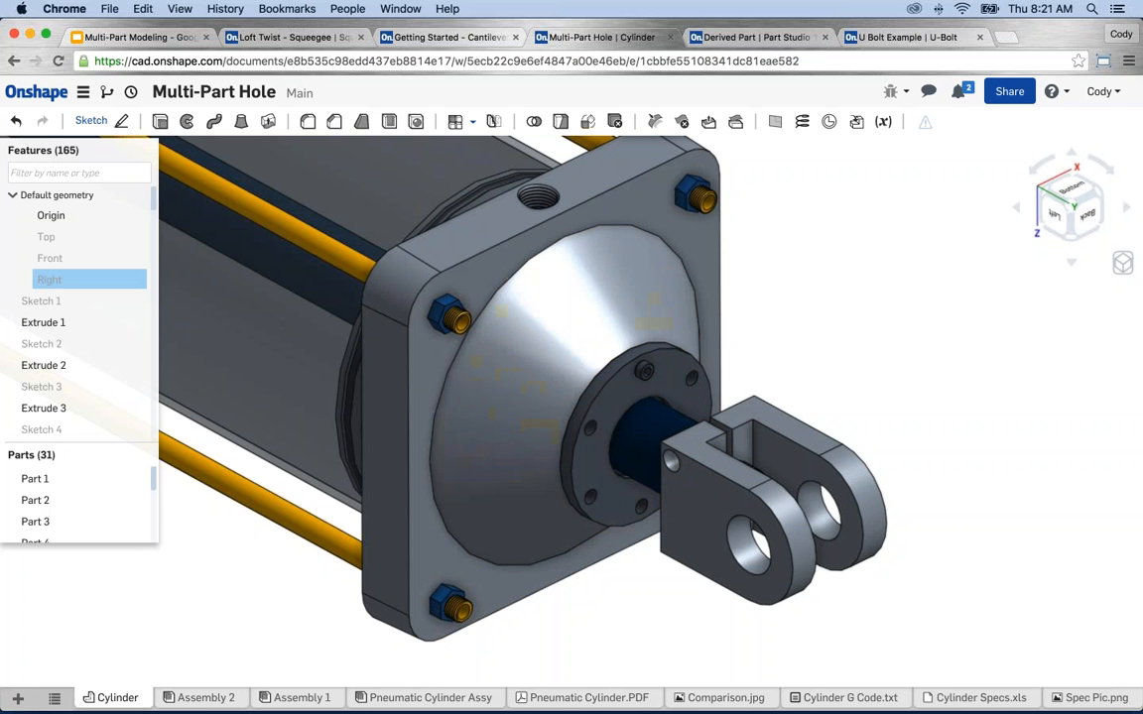
right_click(1011, 239)
click(946, 478)
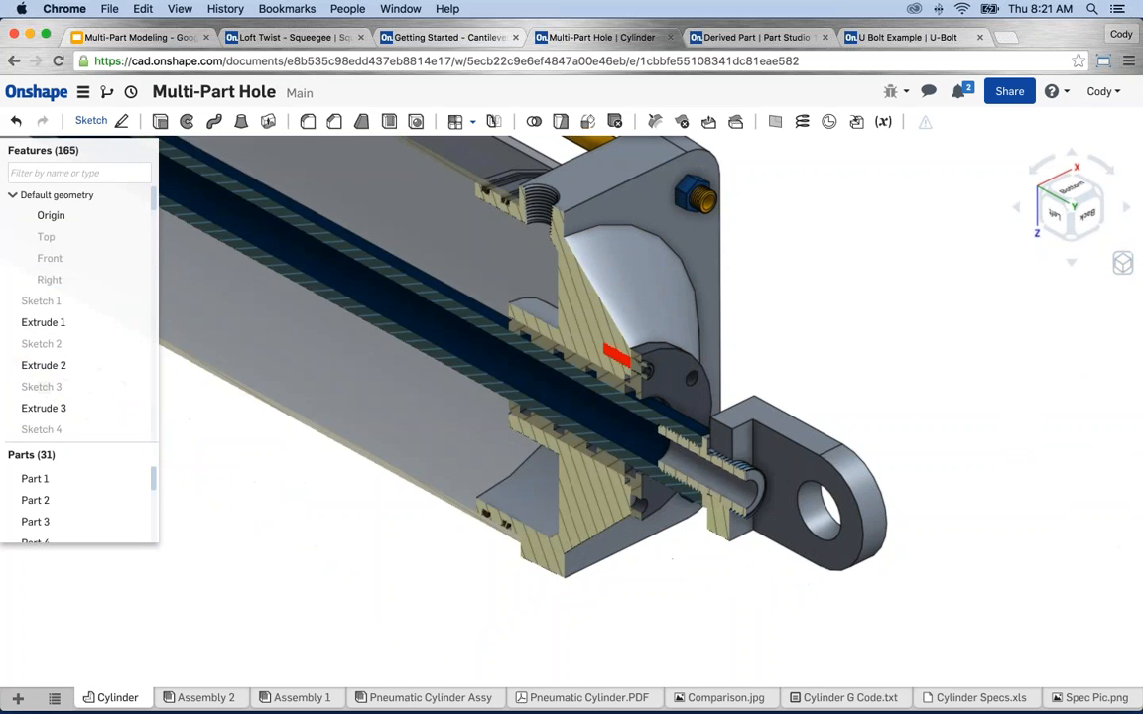
Inspect the section for overlap between the flange screw's threads and the end cap, and turn off the section view.
right_drag(756, 436, 819, 405)
scroll(617, 383, up, 3)
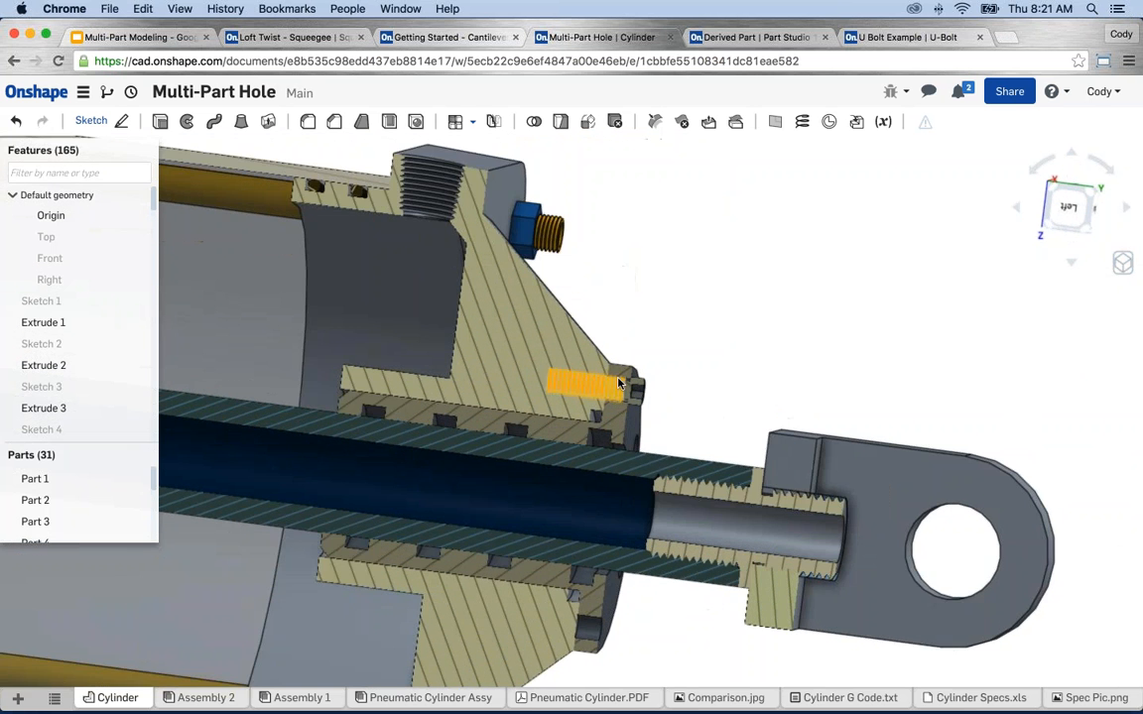
scroll(724, 328, up, 5)
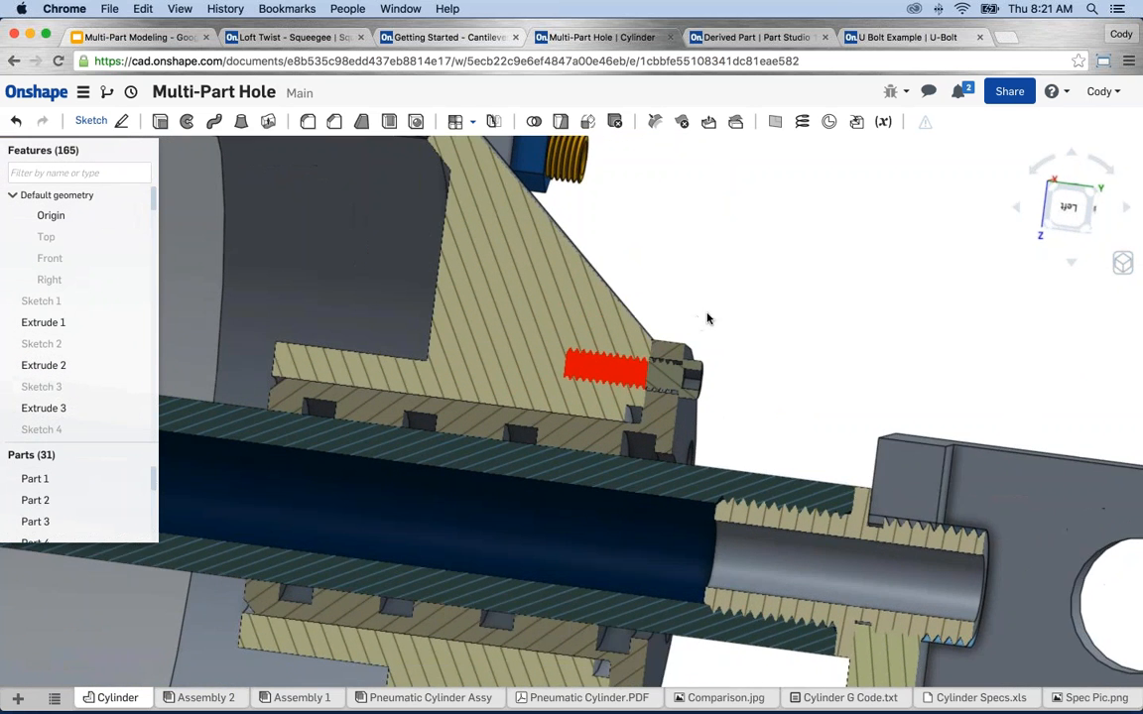
scroll(707, 318, up, 2)
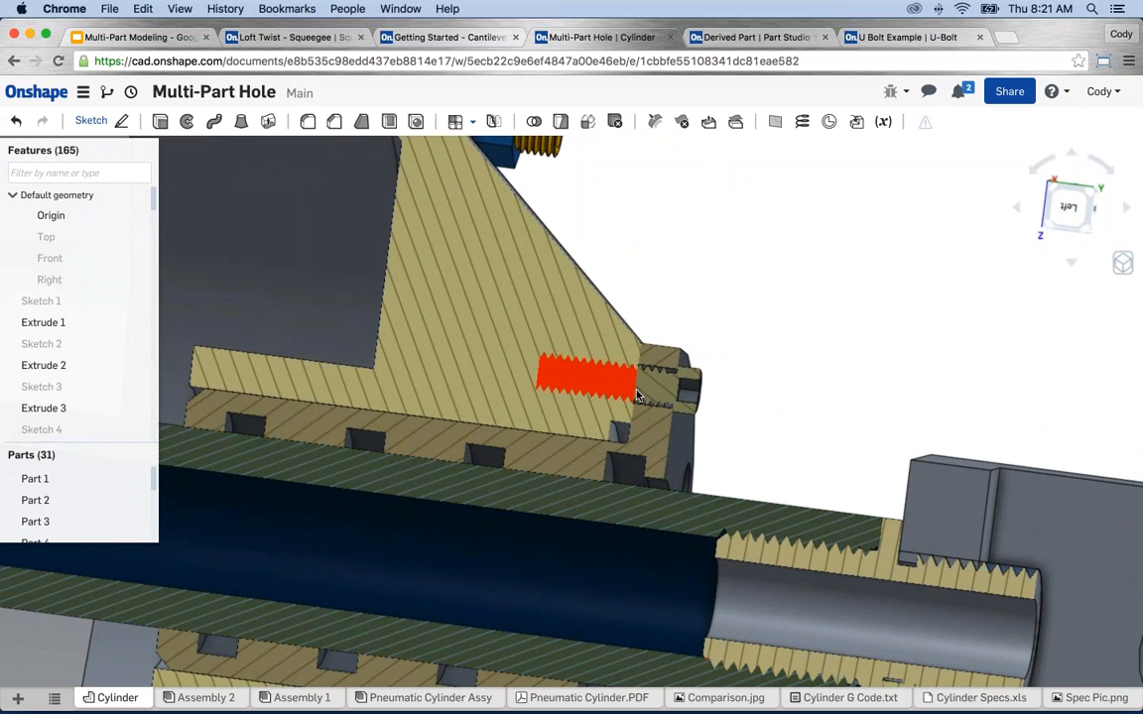
scroll(615, 387, up, 3)
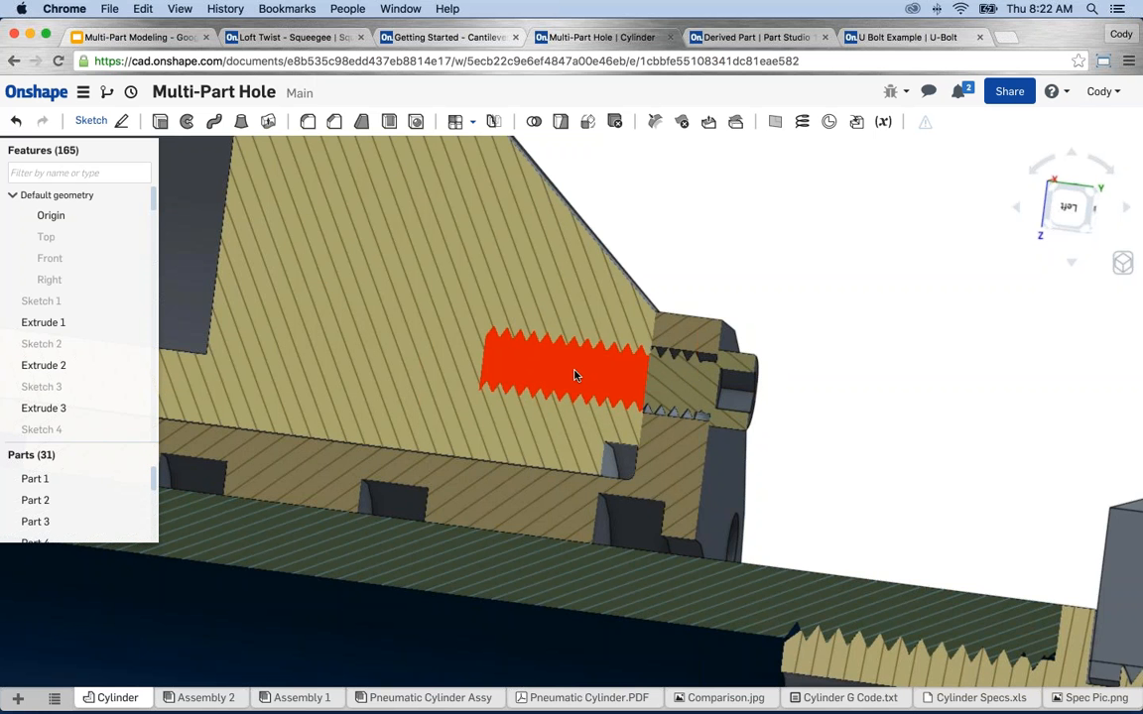
scroll(823, 372, down, 5)
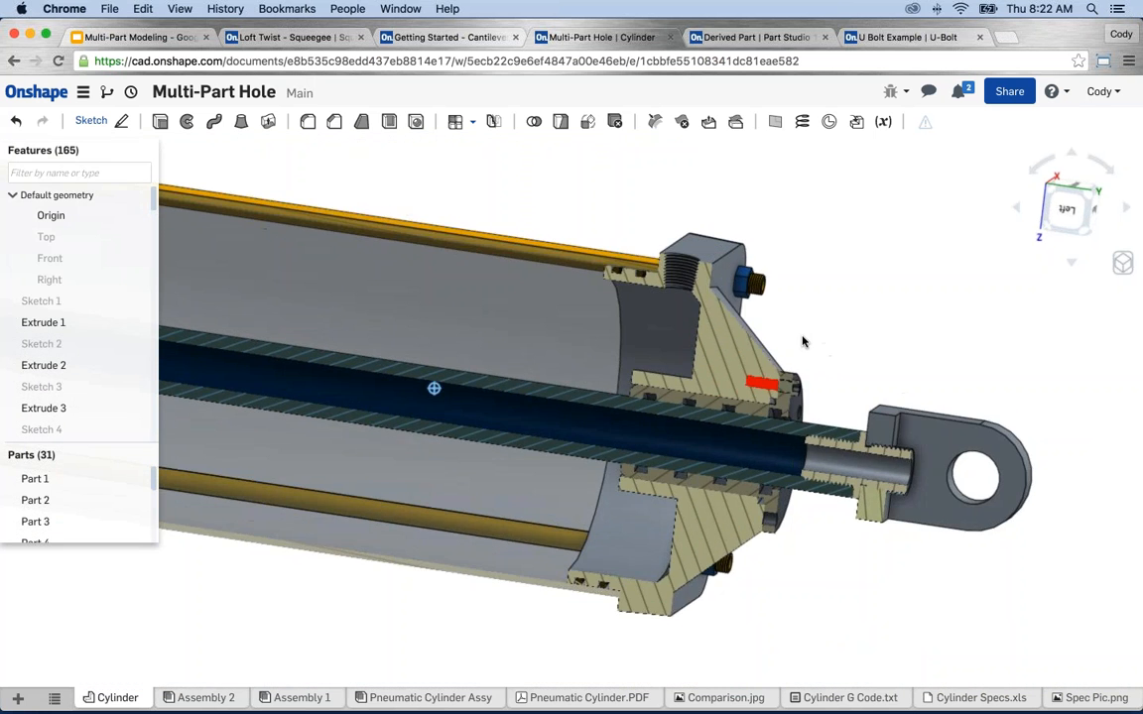
right_drag(804, 341, 663, 296)
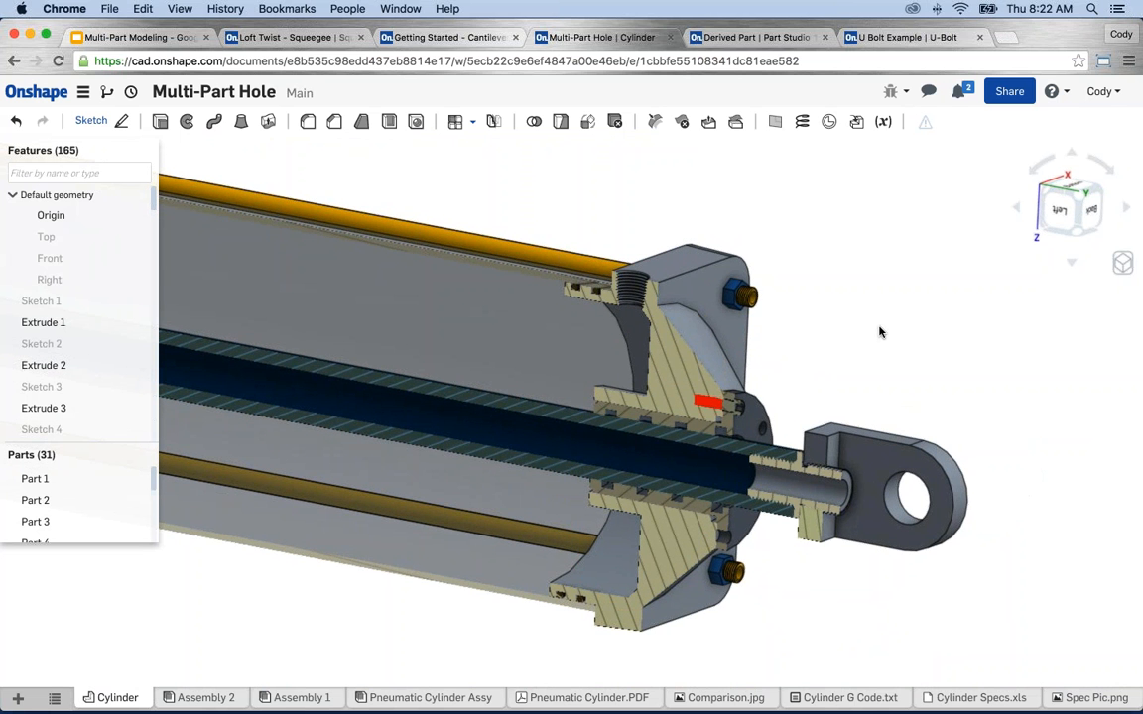
click(1121, 262)
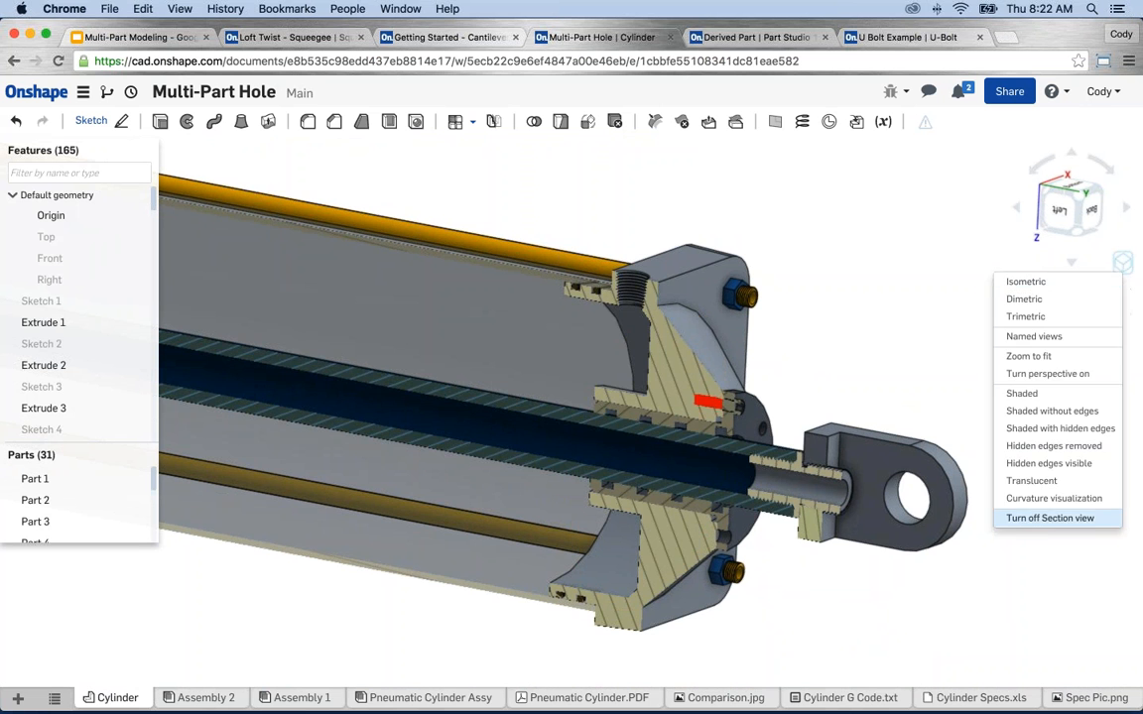
click(1049, 518)
scroll(856, 288, down, 2)
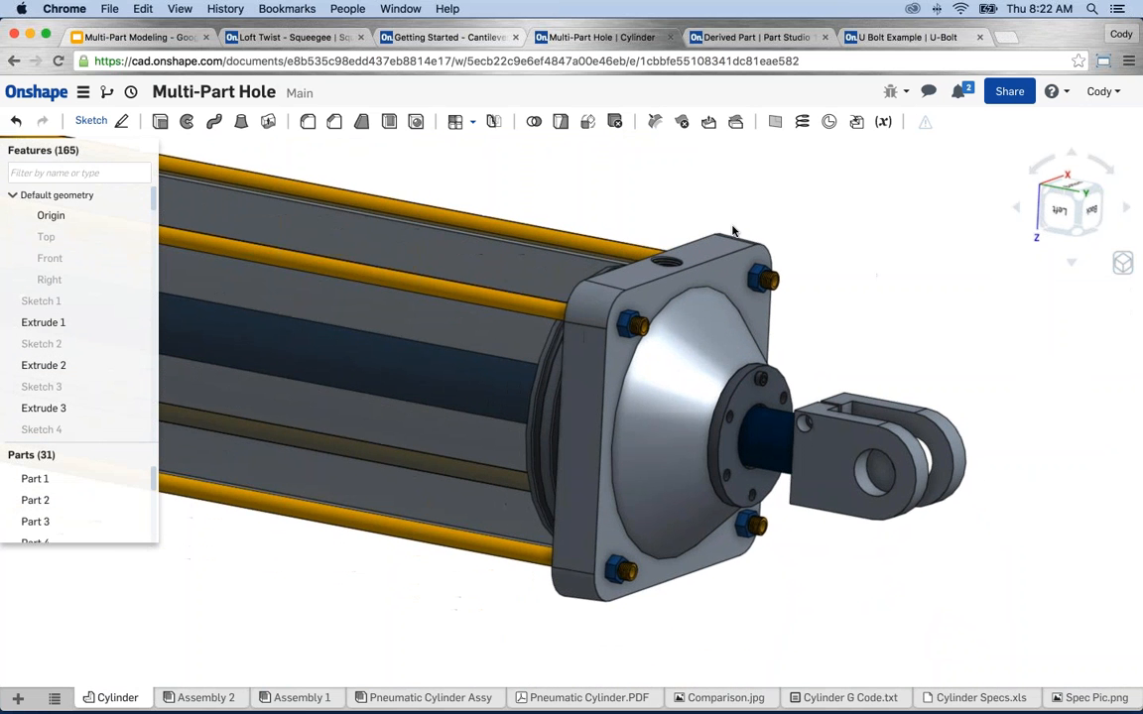
Subtract the flange screw, Part 21, from the conical end cap, Part 5, with a Boolean that keeps the tools.
click(534, 121)
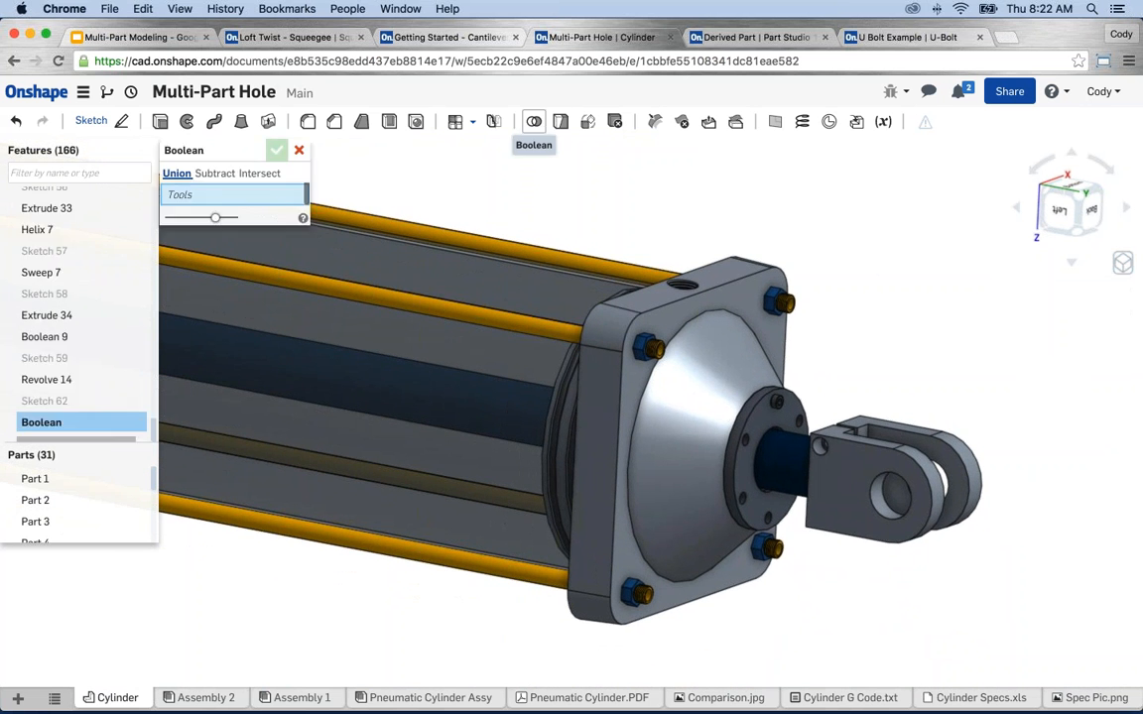
click(214, 173)
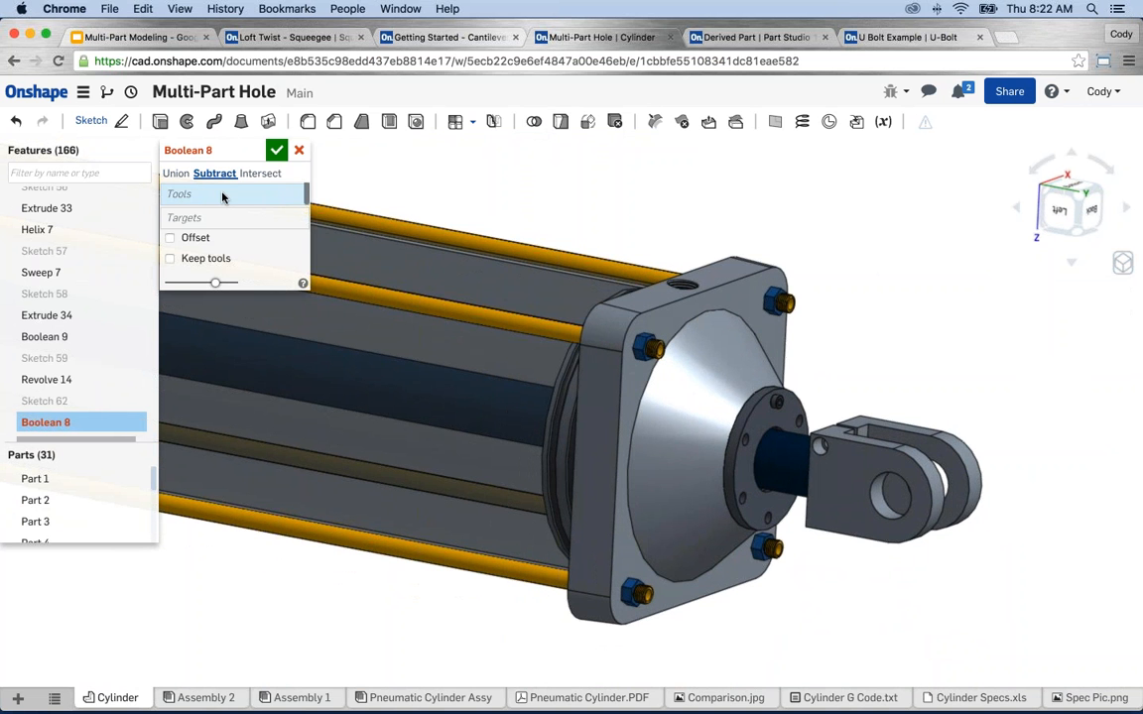
click(222, 196)
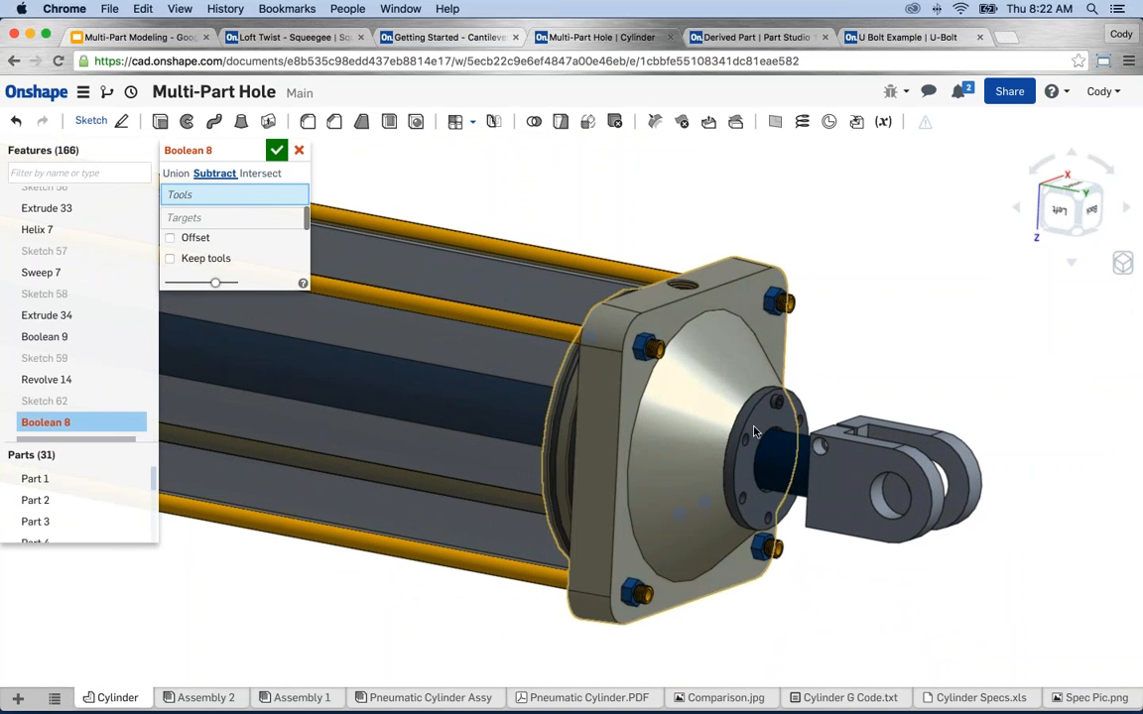
scroll(753, 432, up, 5)
click(774, 377)
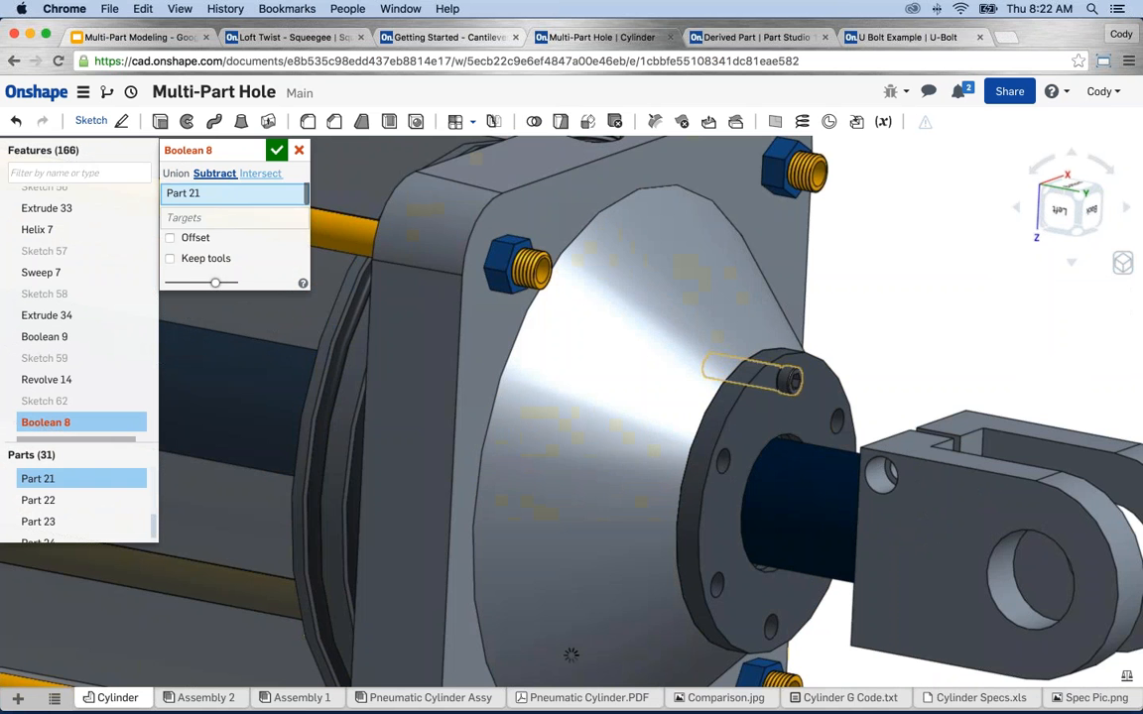
click(218, 219)
click(655, 305)
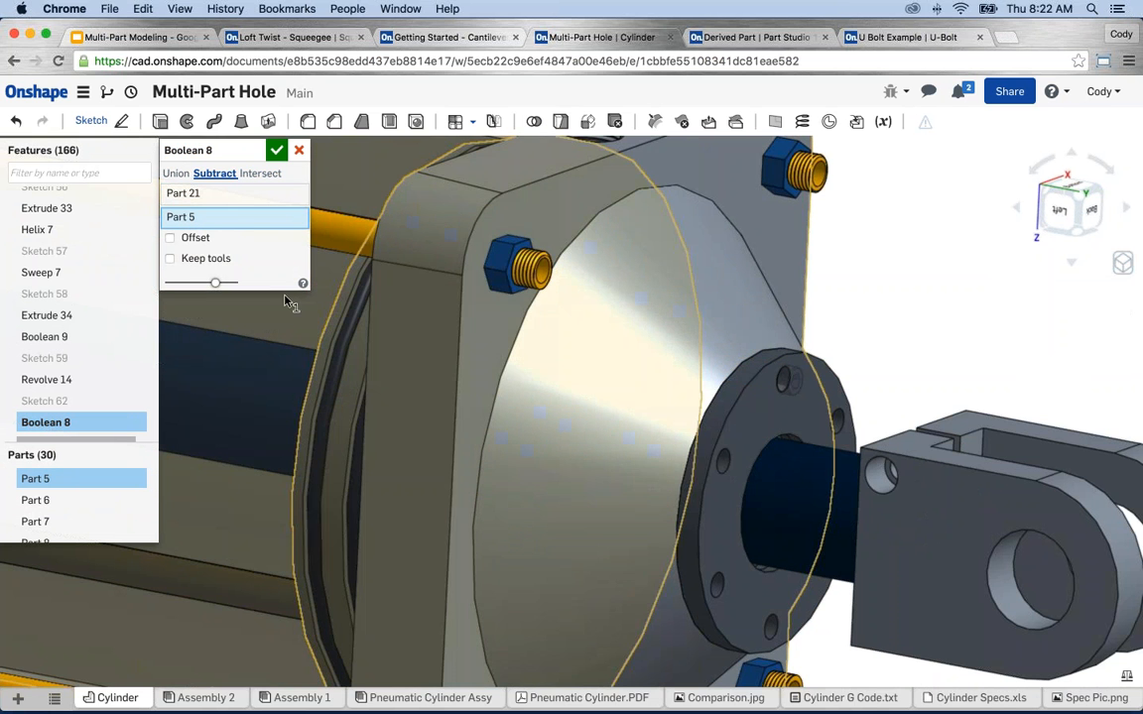
click(170, 258)
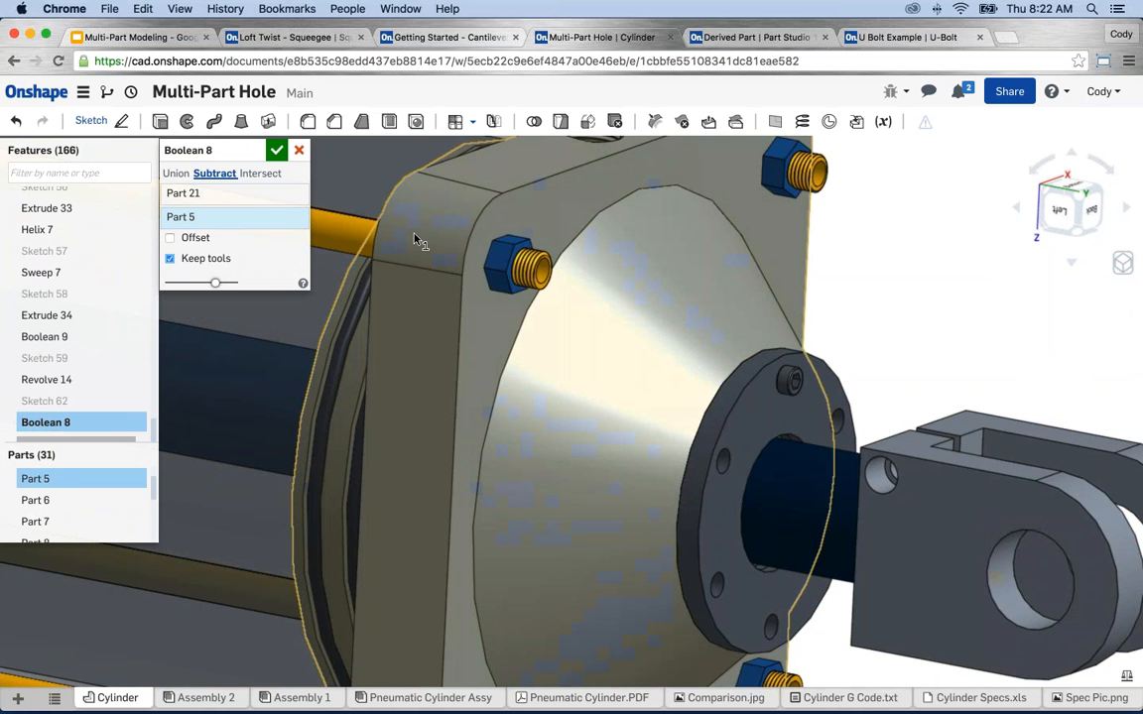
click(276, 149)
Section the cylinder along the Right plane again to reveal the screw inside the end cap.
scroll(987, 301, down, 3)
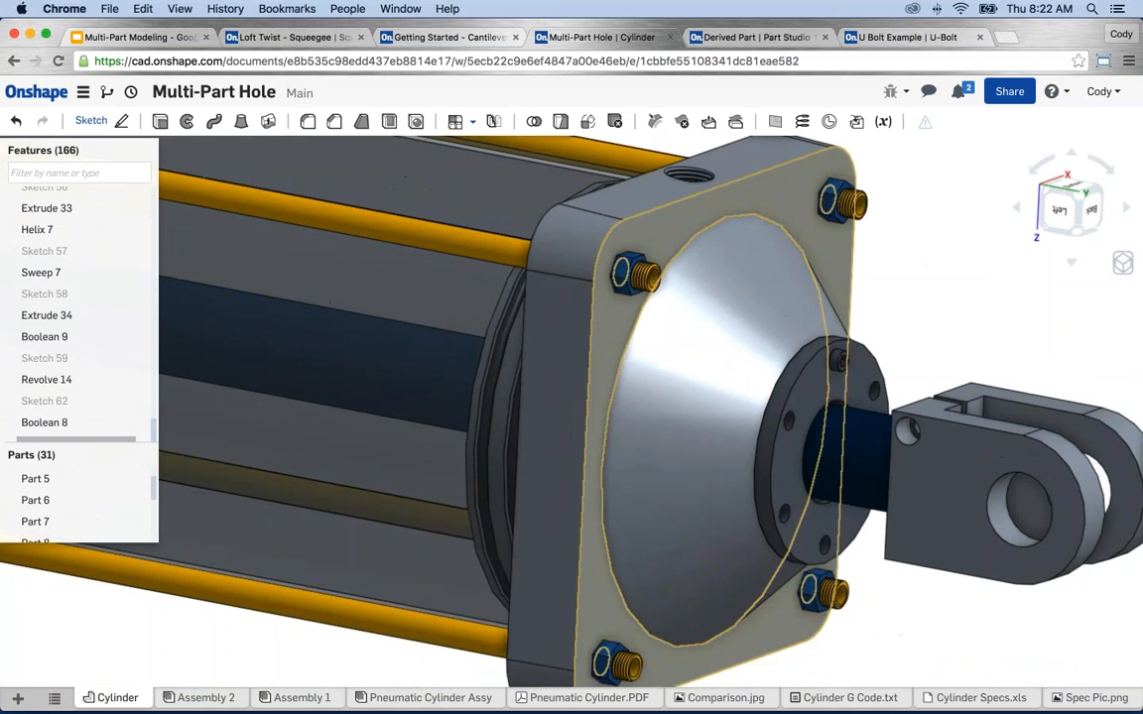
scroll(92, 284, up, 5)
scroll(92, 284, up, 10)
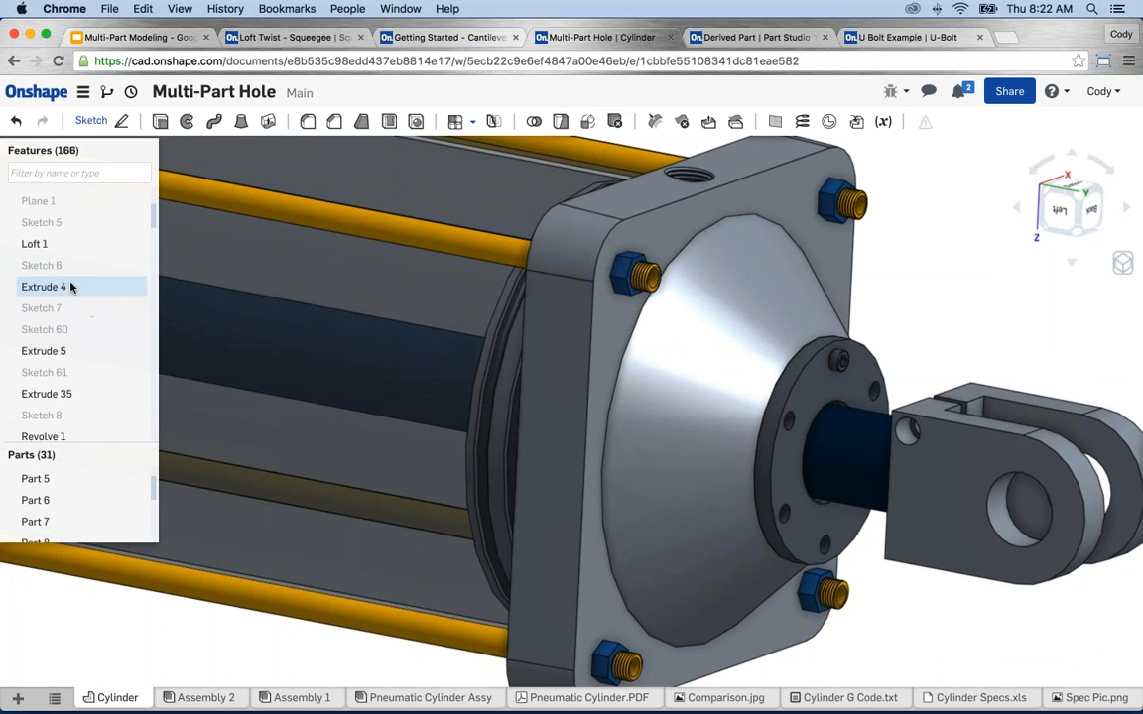
click(59, 283)
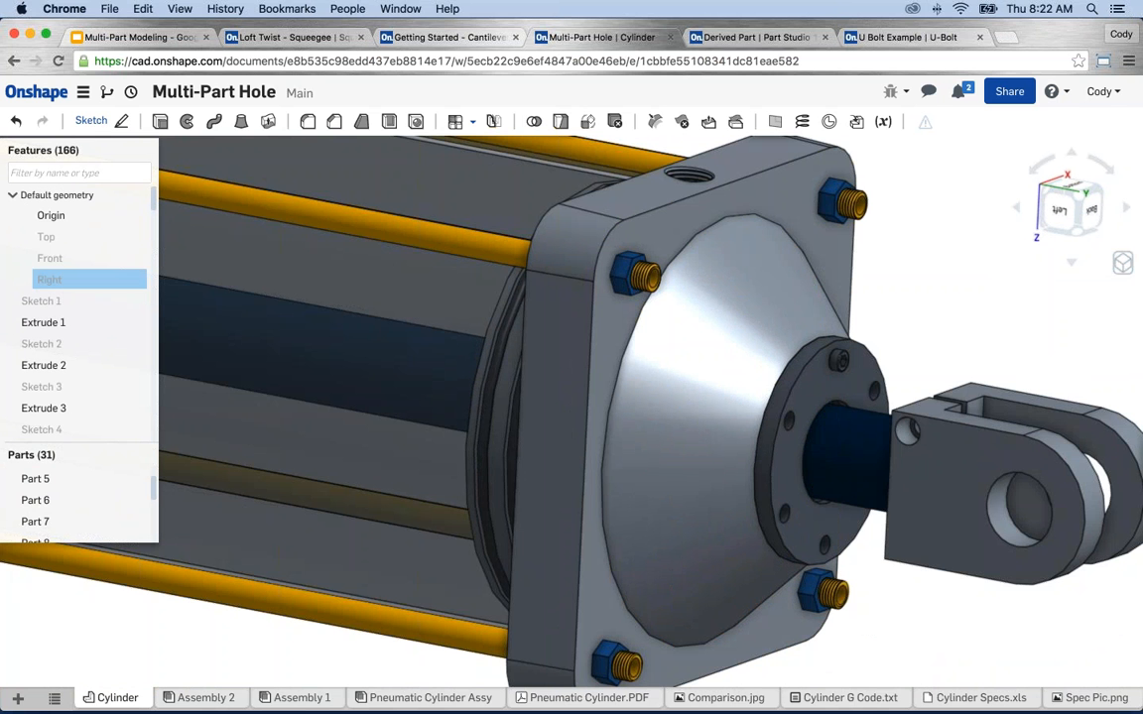
click(1121, 262)
click(1061, 540)
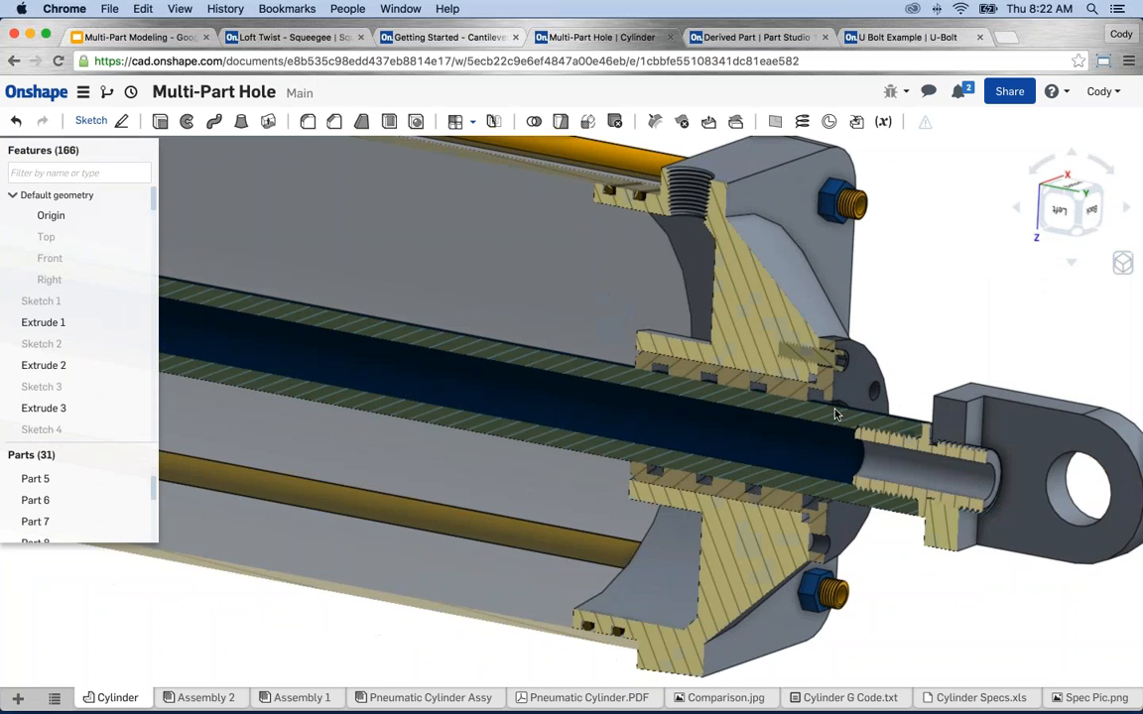
Inspect the threaded cut around the screw in the end cap, and return to the unsectioned view.
scroll(734, 318, up, 10)
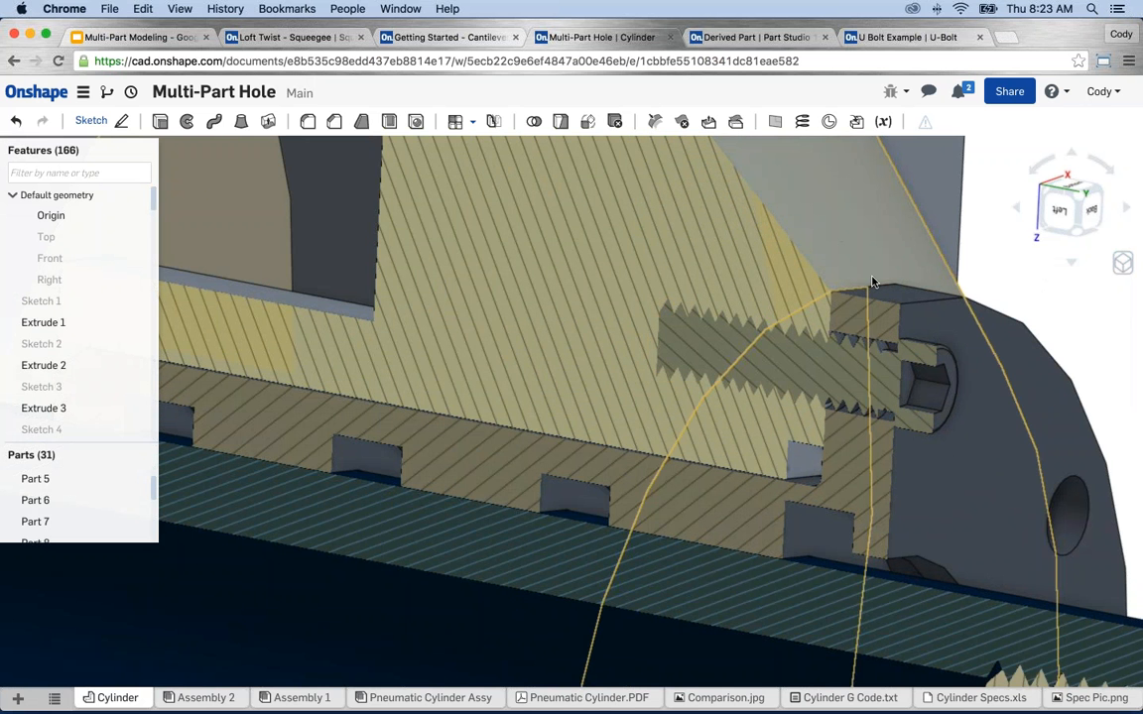
scroll(872, 283, down, 5)
scroll(873, 284, down, 3)
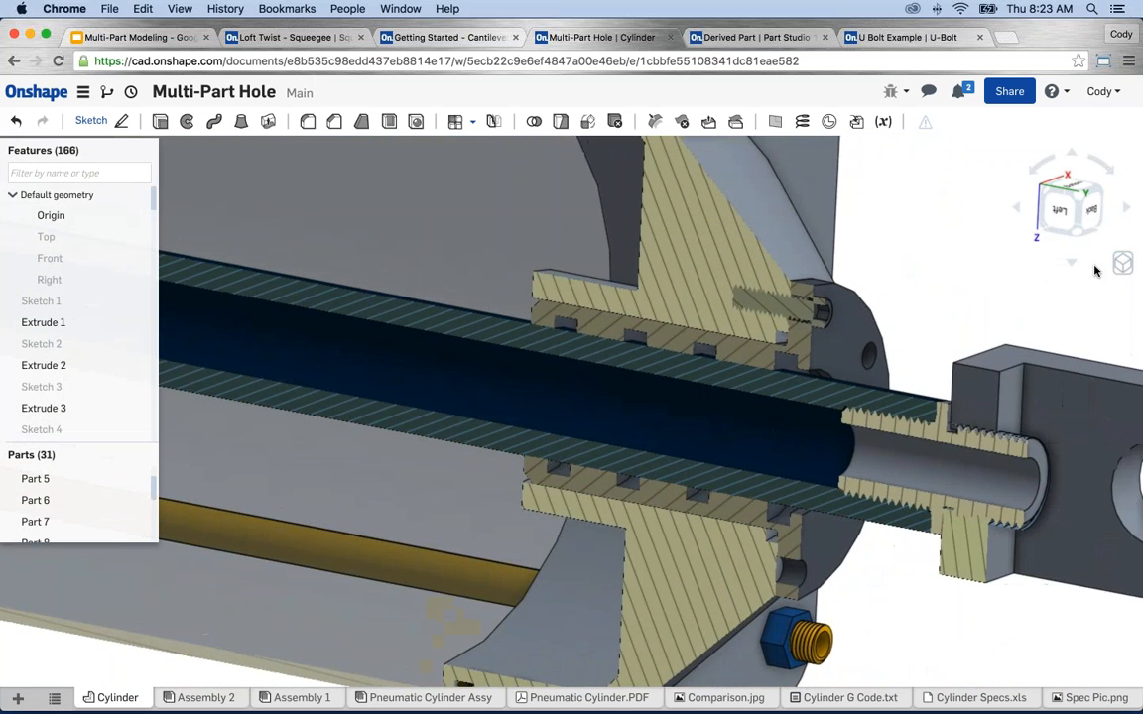
click(1122, 262)
click(1046, 514)
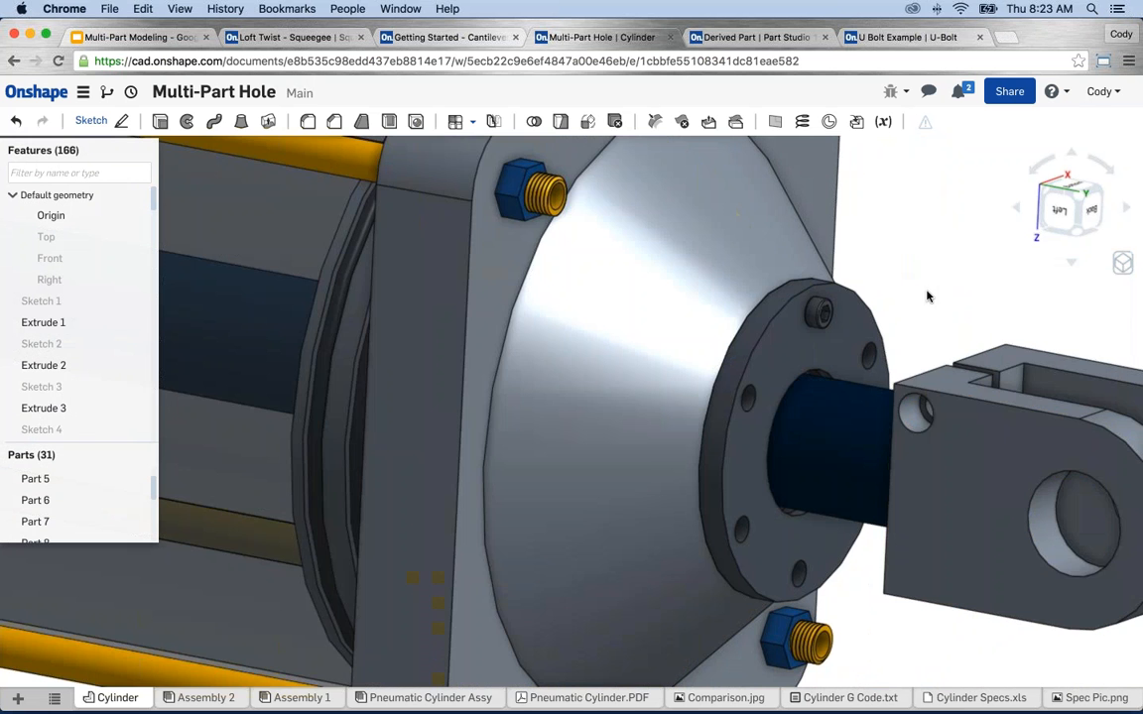
Delete the Boolean 8 feature that subtracts the screw from the end cap.
scroll(932, 285, down, 3)
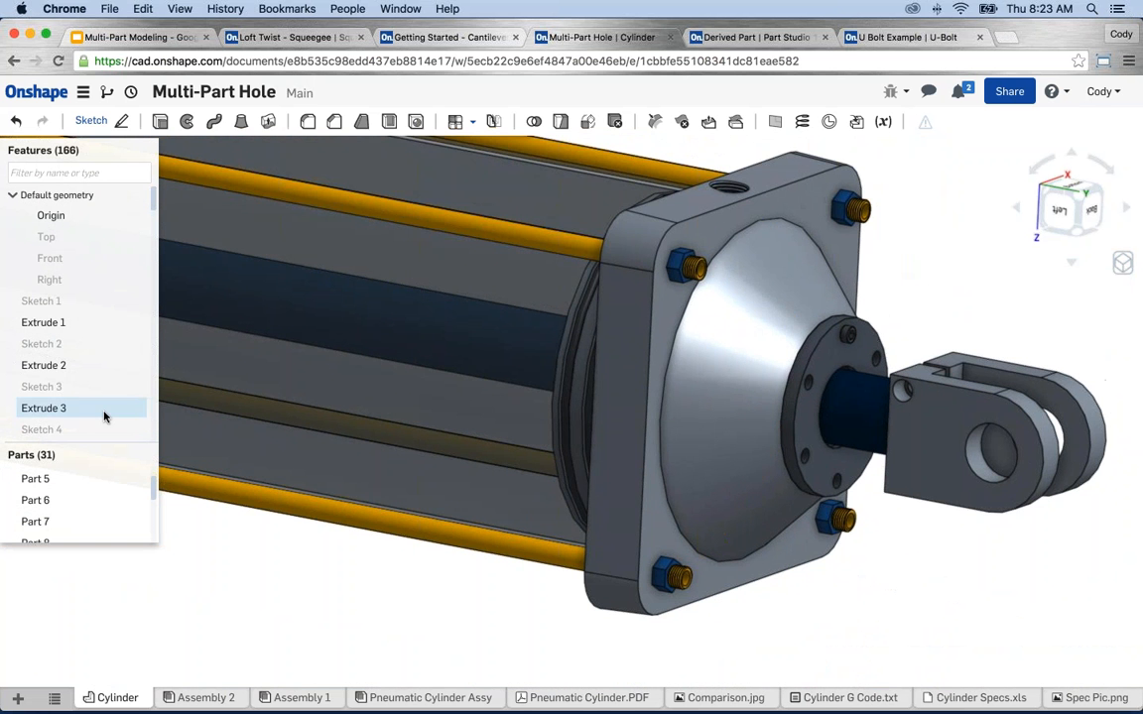
scroll(104, 417, down, 5)
scroll(104, 416, down, 15)
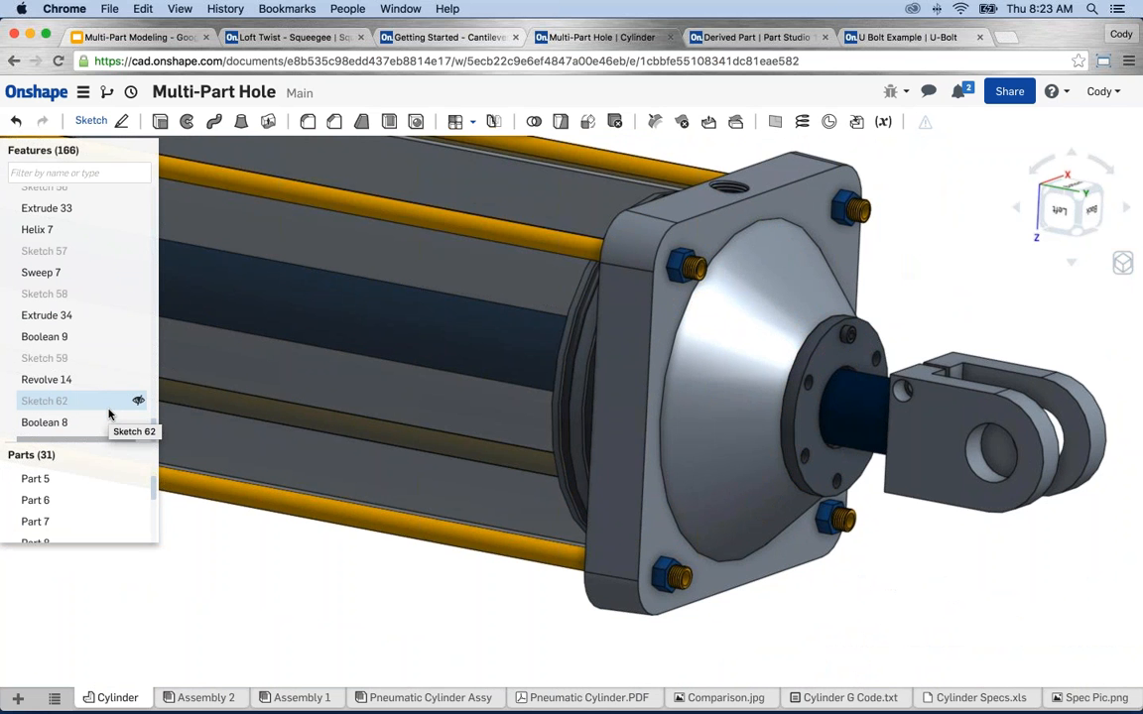
right_click(72, 423)
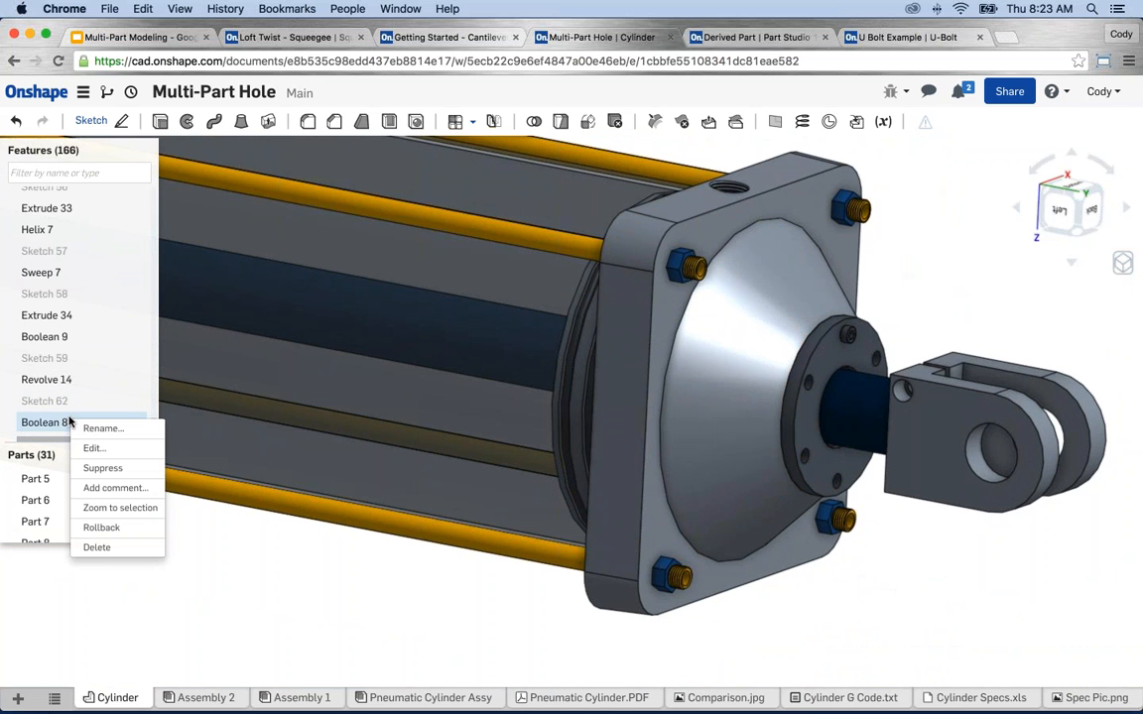
click(105, 551)
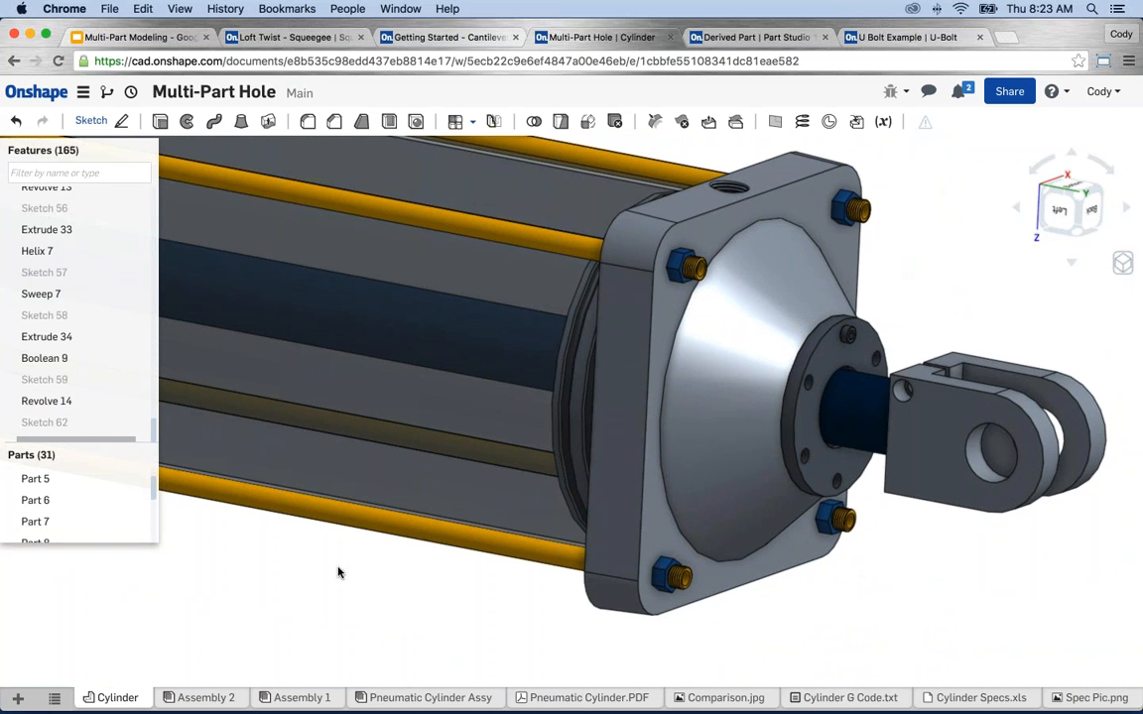
Start a circular pattern of the flange screw, Part 21, around the flange's outer cylindrical face.
scroll(337, 573, down, 5)
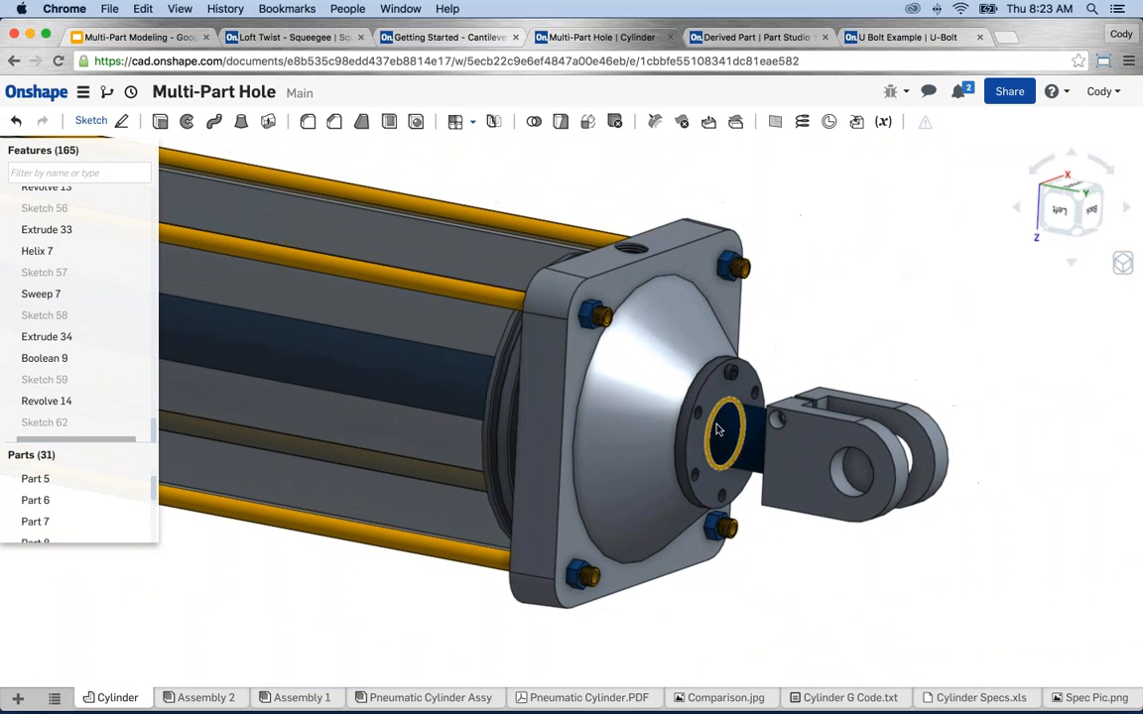
scroll(655, 357, up, 5)
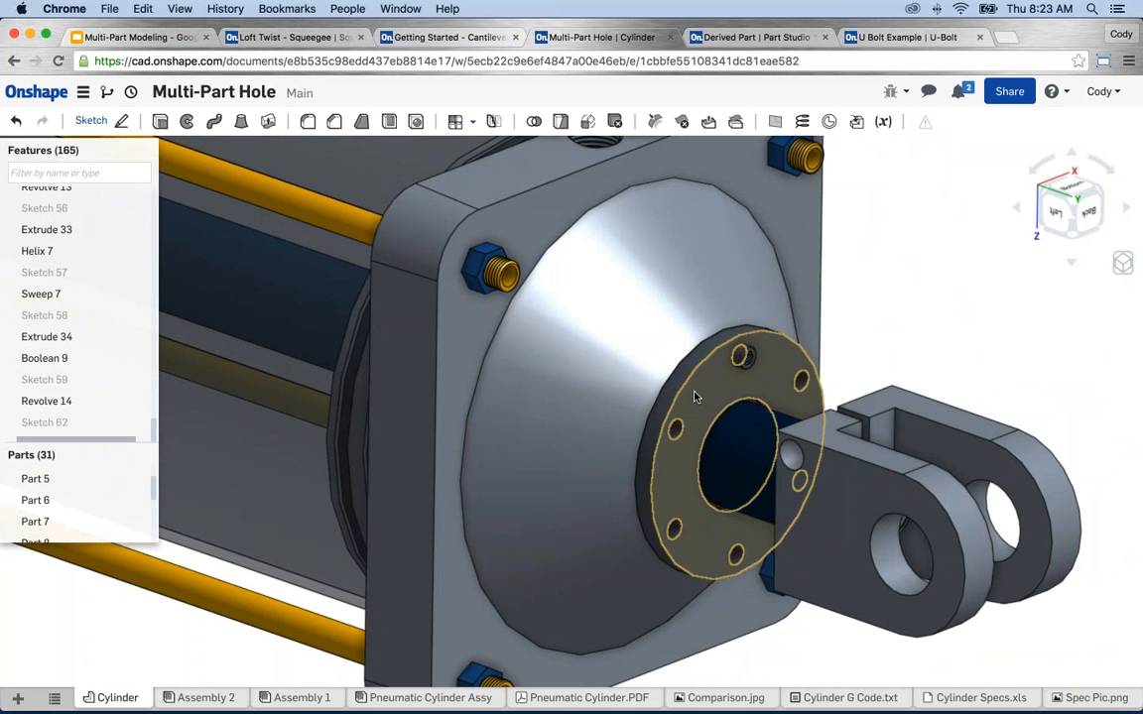
click(459, 121)
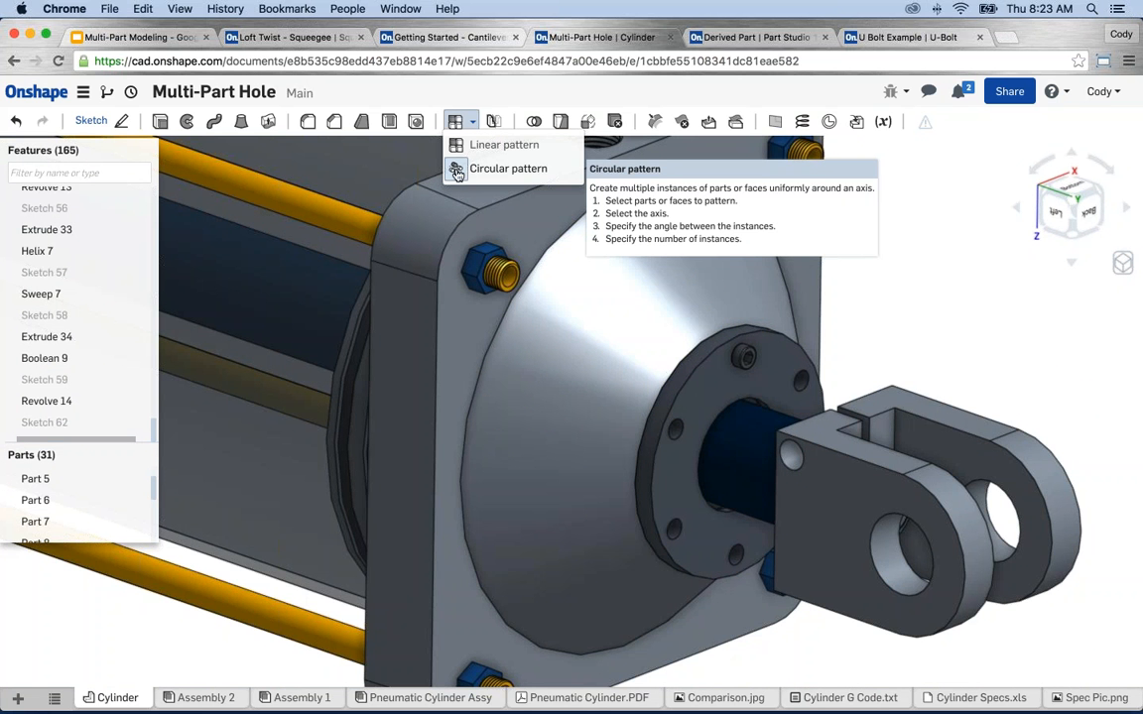
click(472, 170)
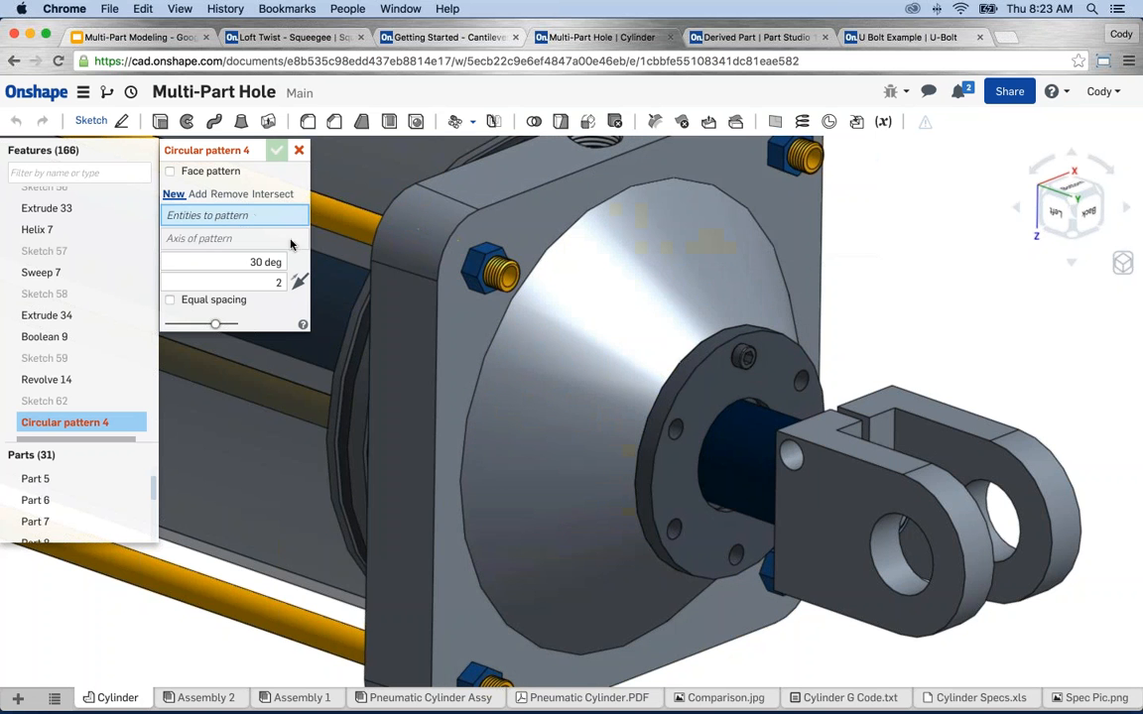
click(695, 340)
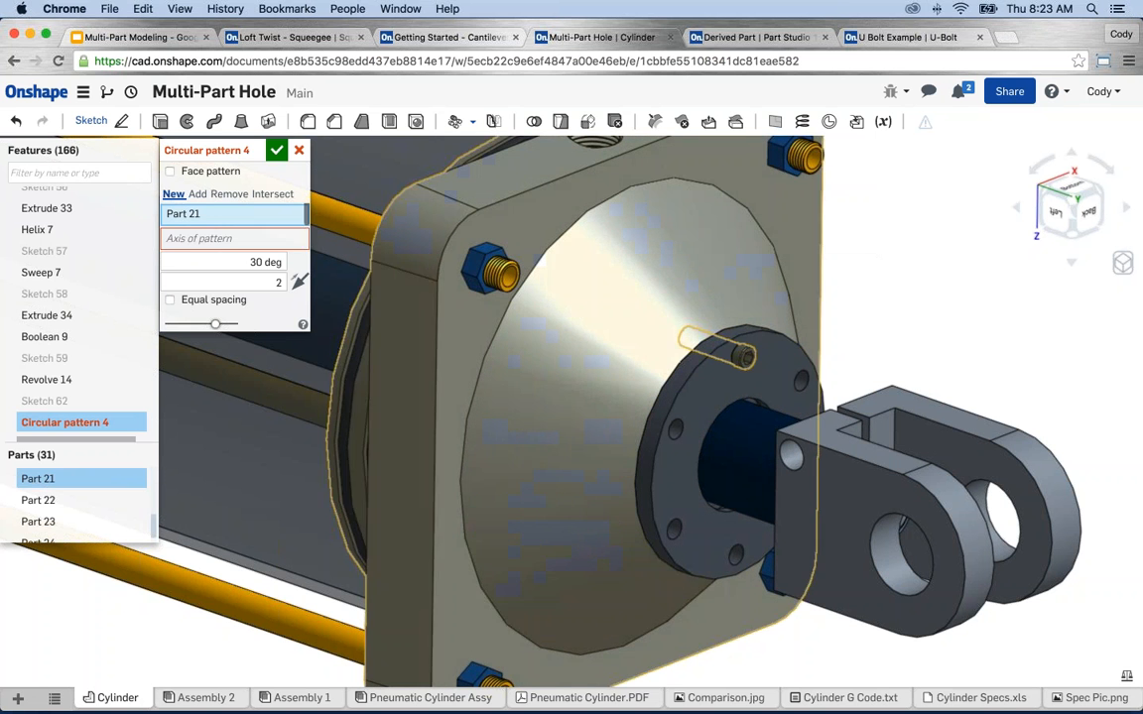
click(237, 241)
scroll(623, 333, up, 3)
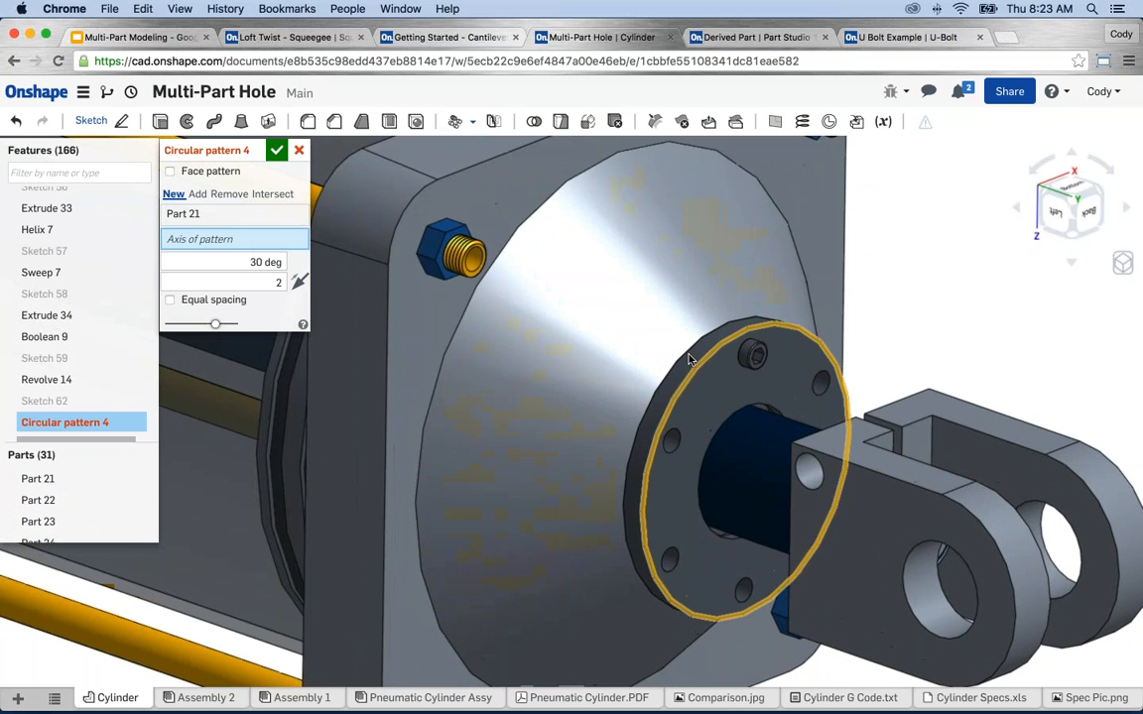
click(698, 357)
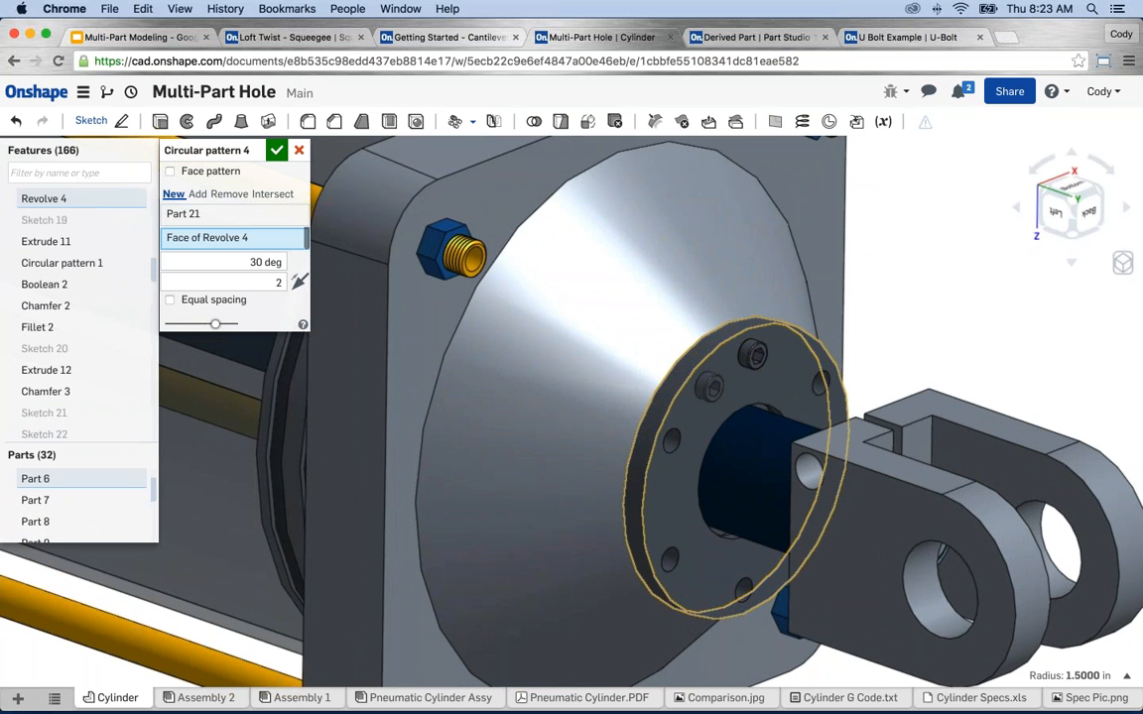
Set the circular pattern to 6 equally spaced instances over 360 degrees and accept it.
click(234, 284)
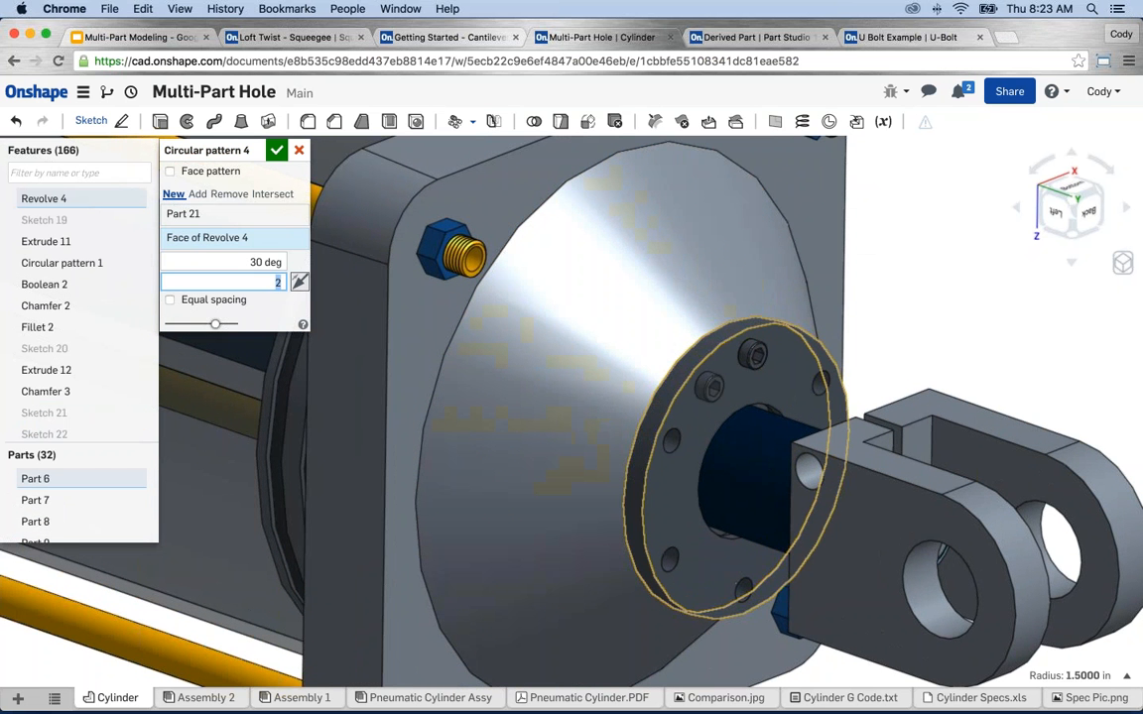
text(6)
click(169, 300)
click(236, 262)
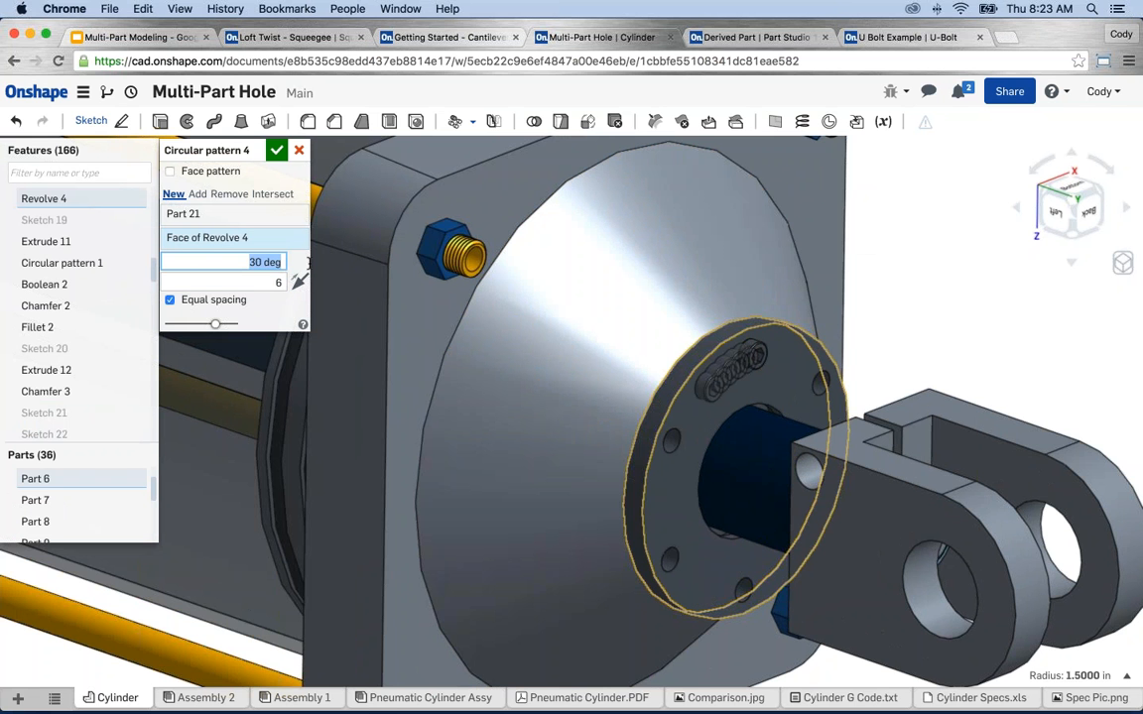
text(360)
key(Return)
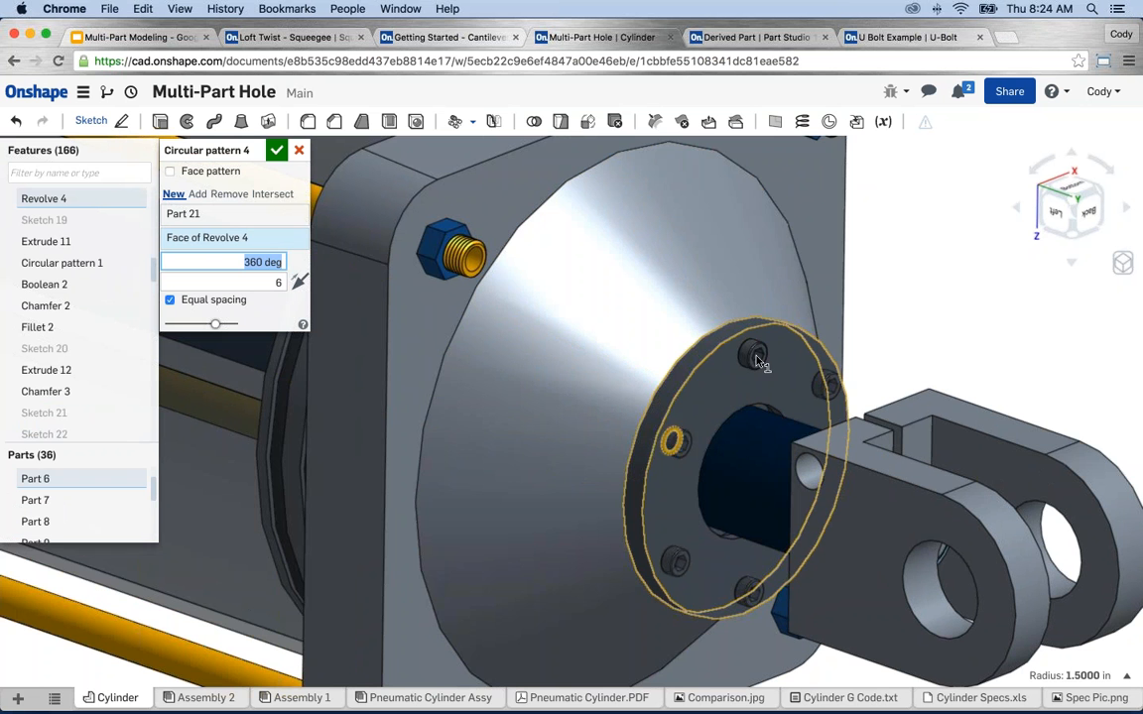
scroll(525, 483, down, 5)
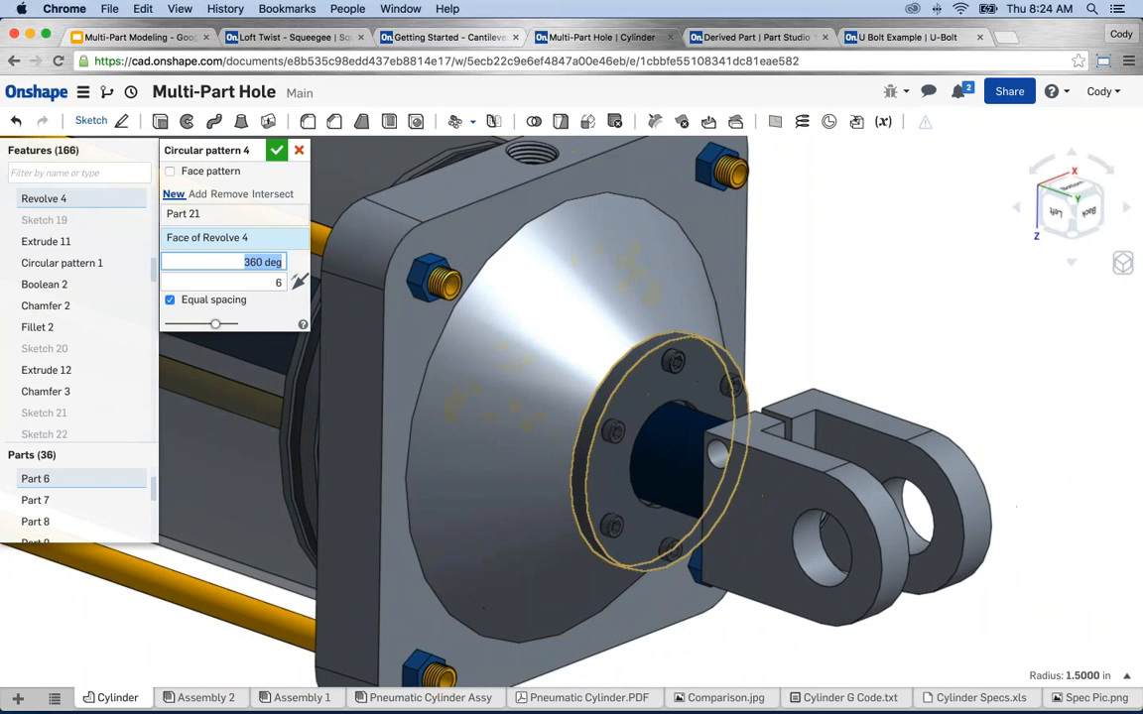
click(275, 150)
Start a Boolean subtract with all six flange screws, Part 21 and Parts 32 to 36, as tools.
mouse_move(829, 333)
right_down()
mouse_move(872, 324)
mouse_move(833, 339)
right_up()
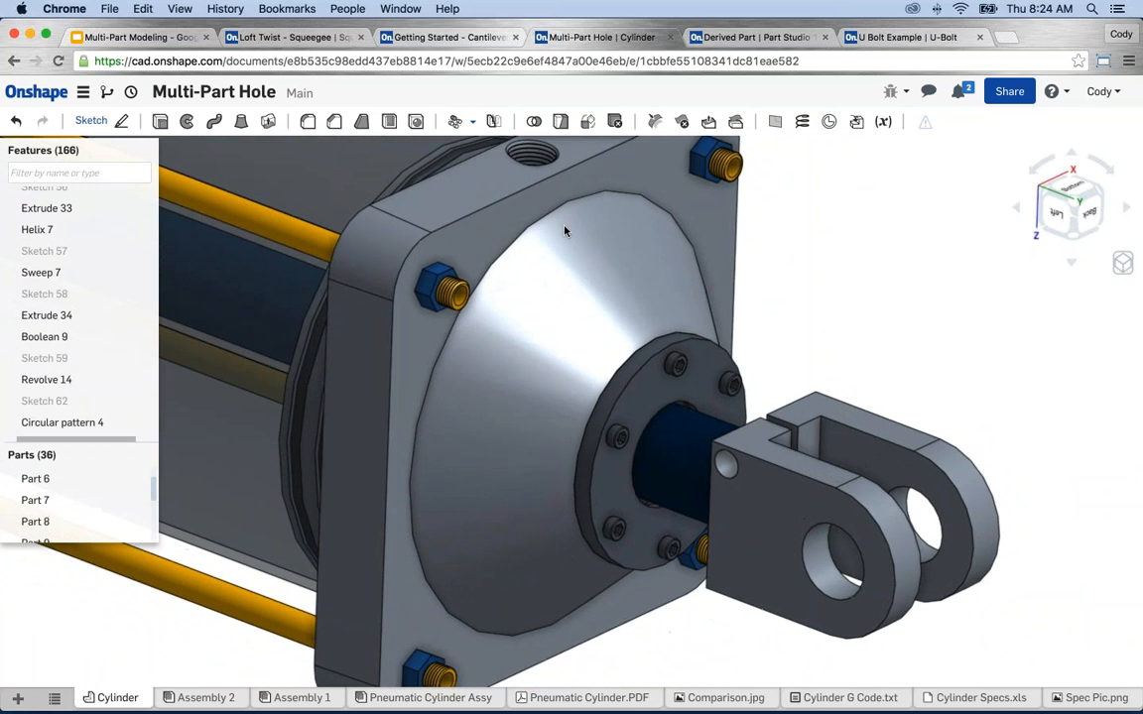
click(533, 121)
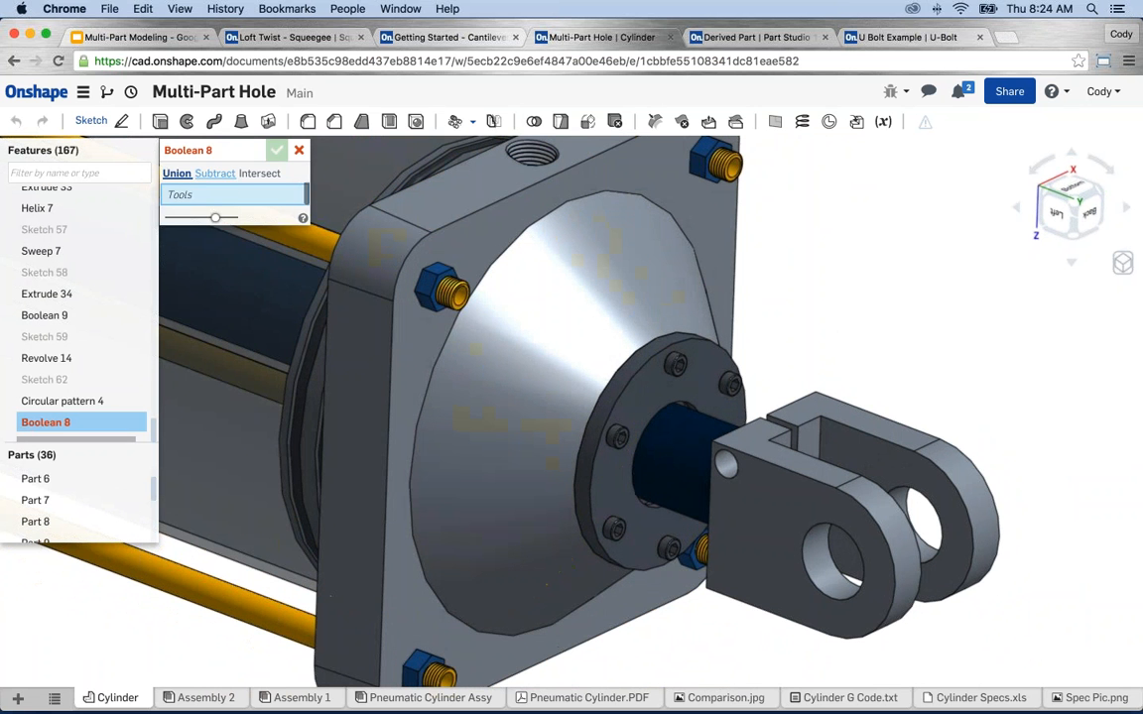
click(214, 172)
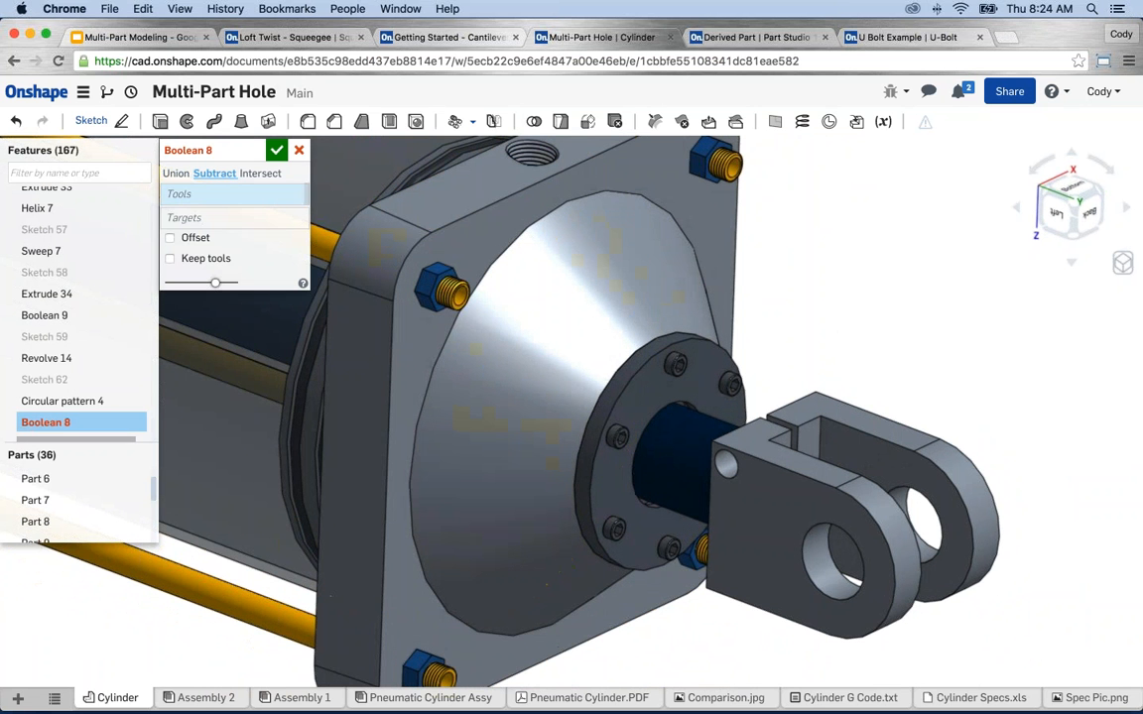
click(683, 371)
click(663, 445)
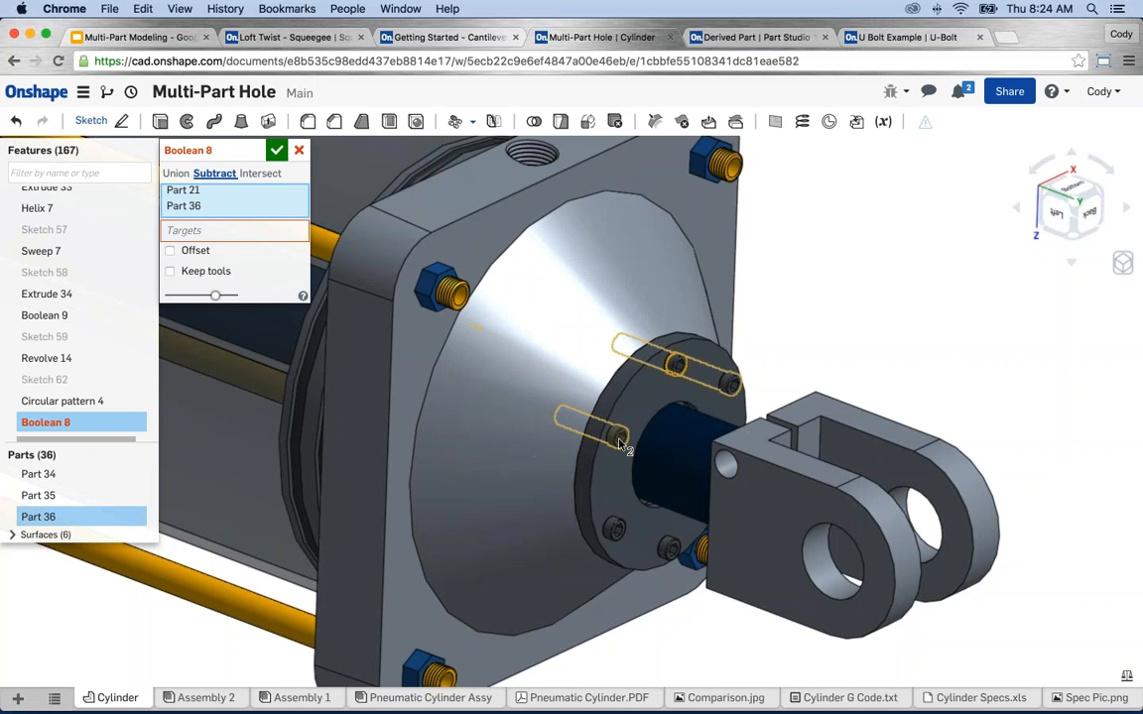
click(614, 530)
click(620, 534)
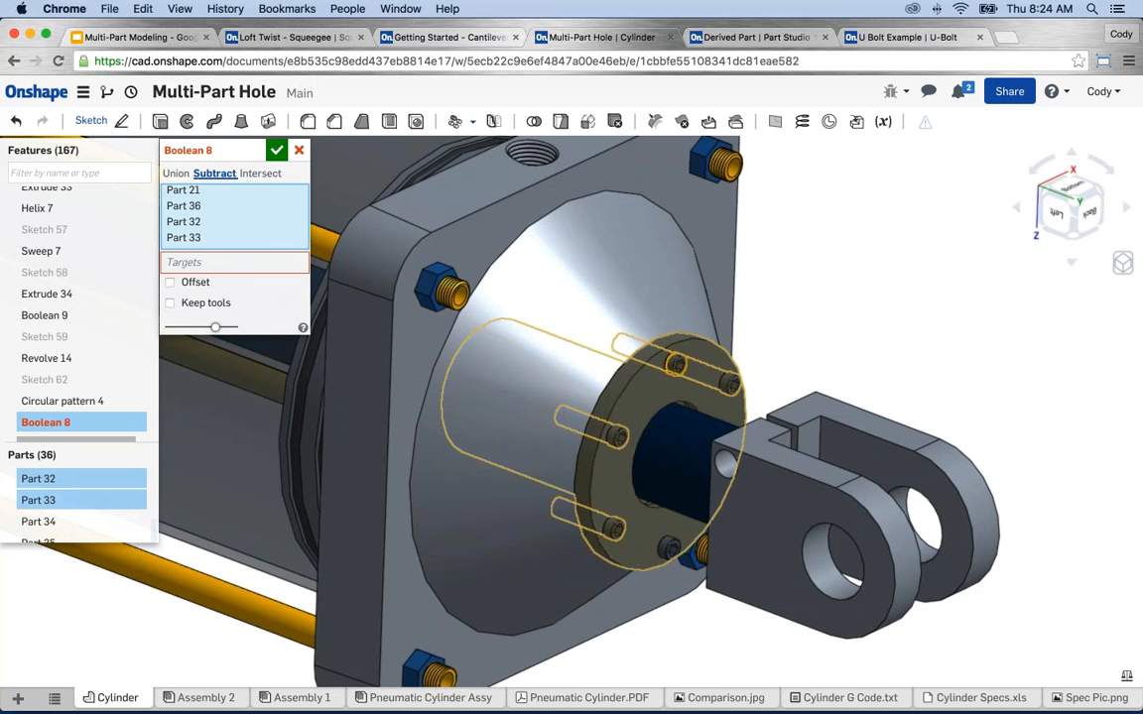
click(668, 548)
right_drag(928, 337, 793, 385)
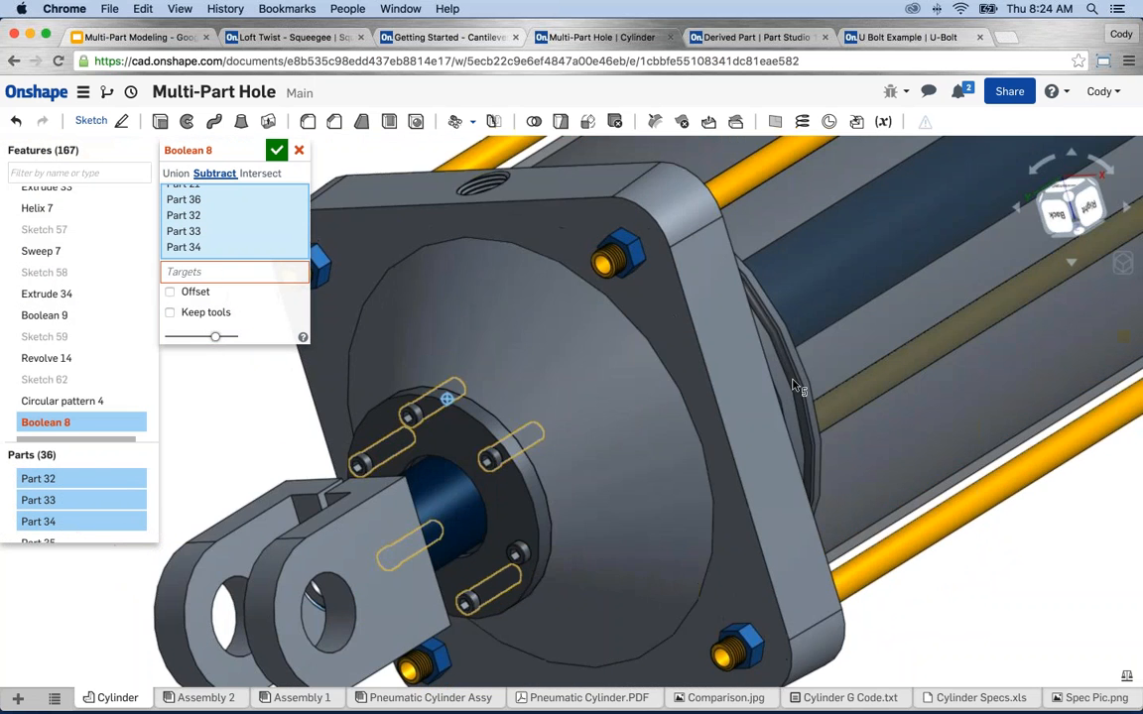
click(515, 556)
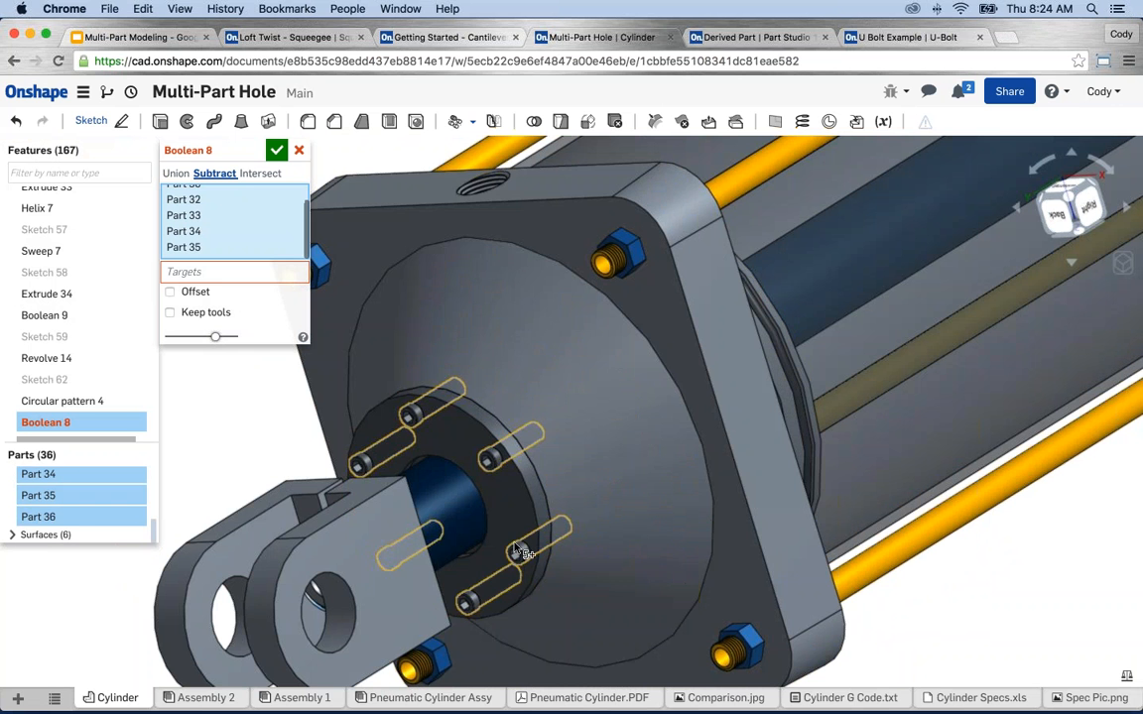
Target the conical end cap, Part 5, in the subtraction, keep the tools, and accept the Boolean.
click(208, 272)
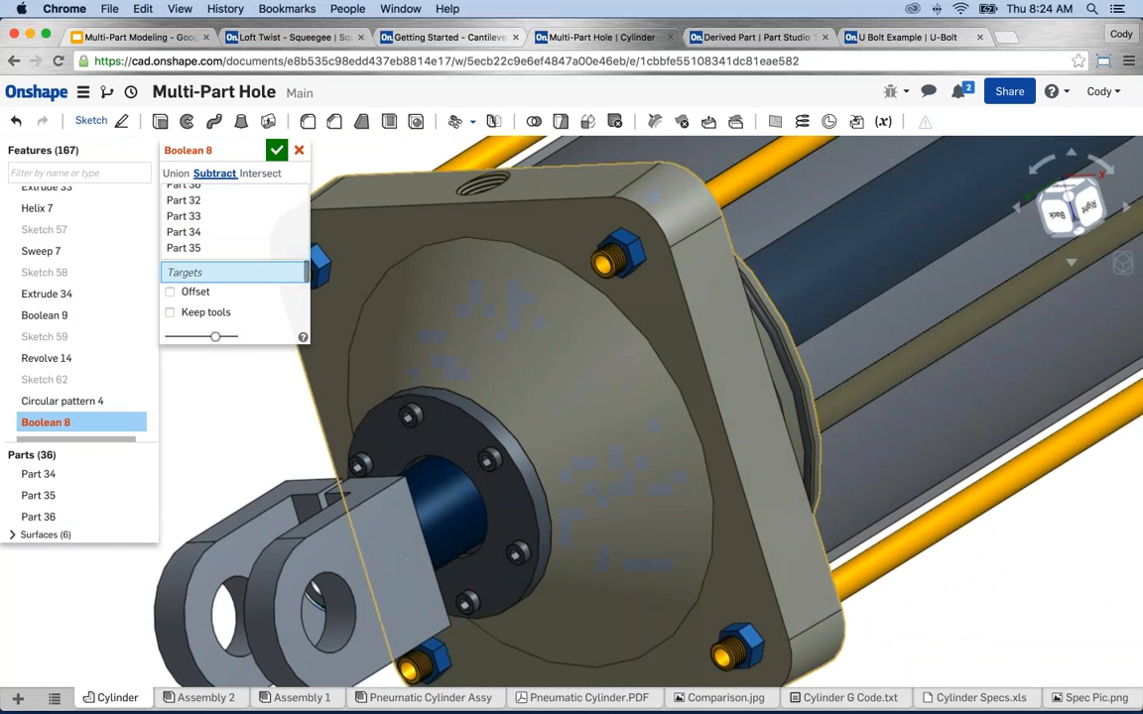
click(417, 337)
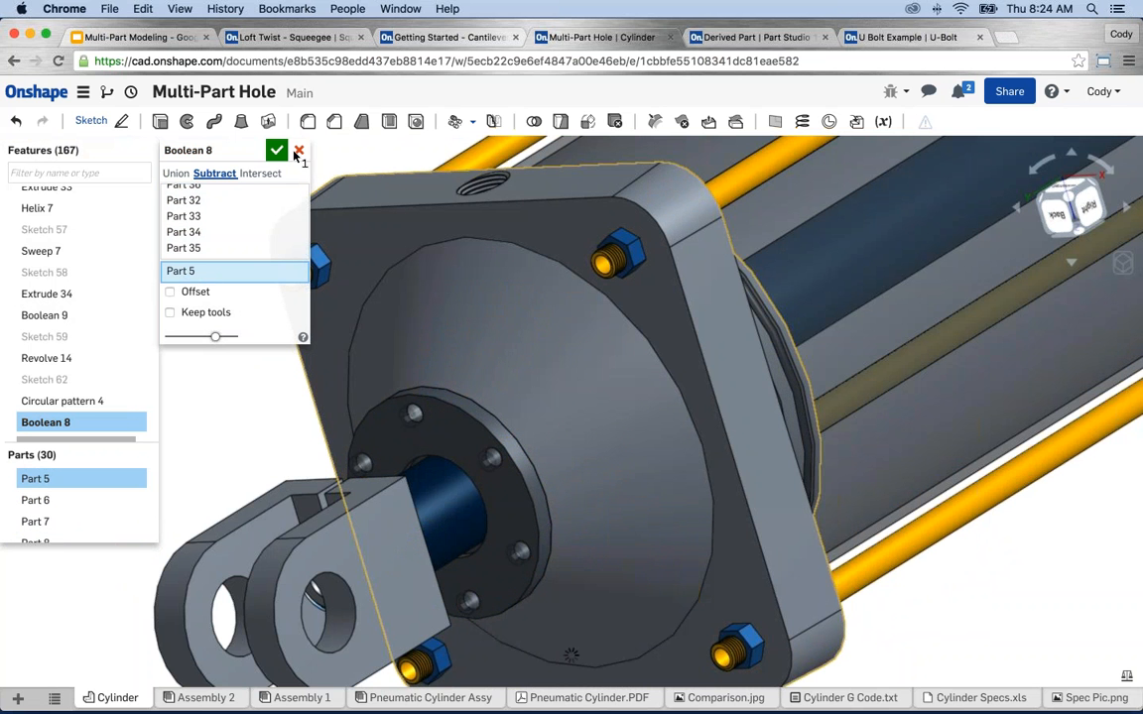
click(170, 312)
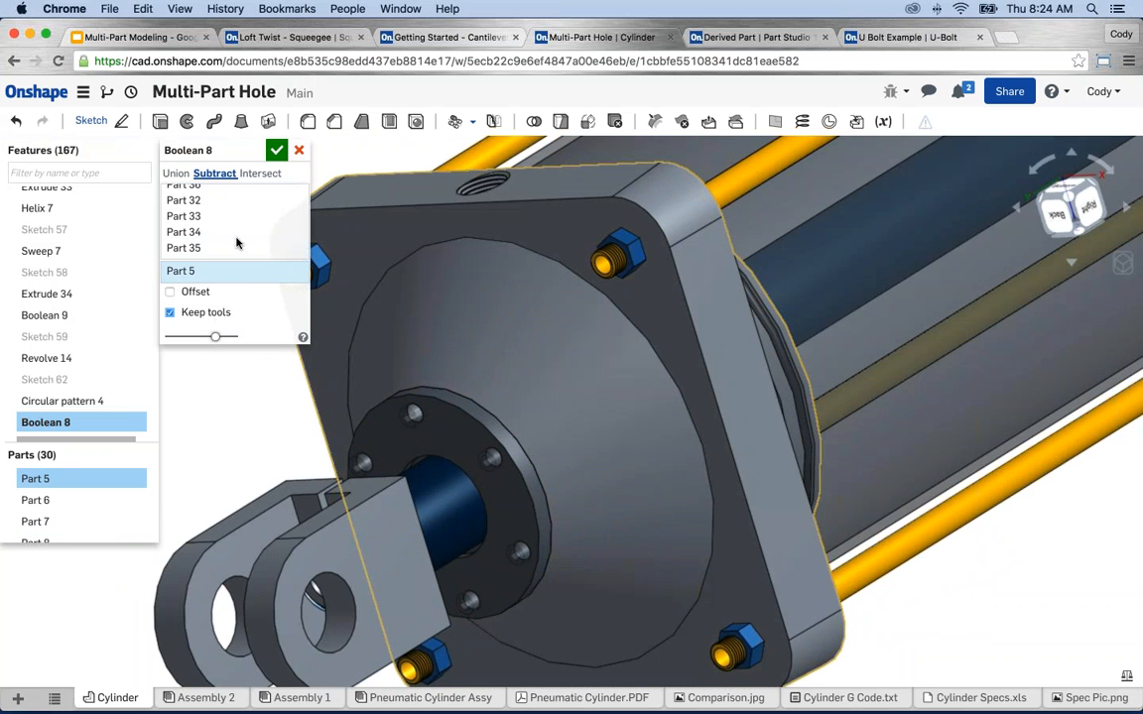
click(277, 152)
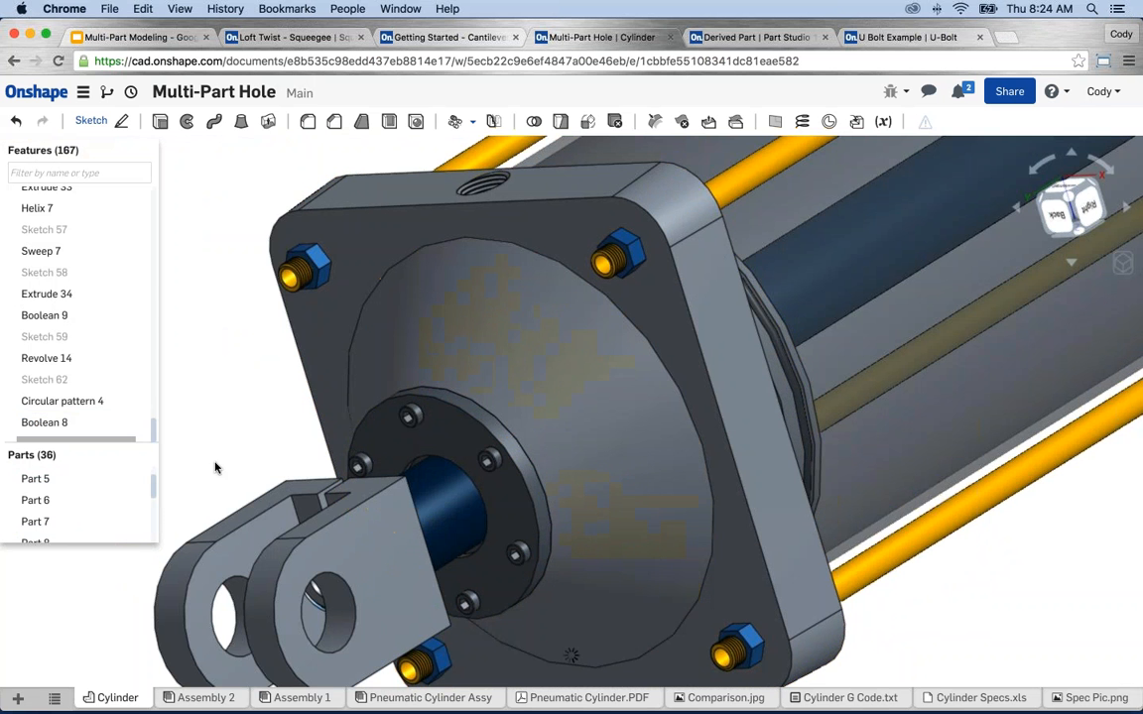
Section the cylinder along the Right plane to reveal the patterned screws inside the end cap.
right_drag(217, 467, 349, 393)
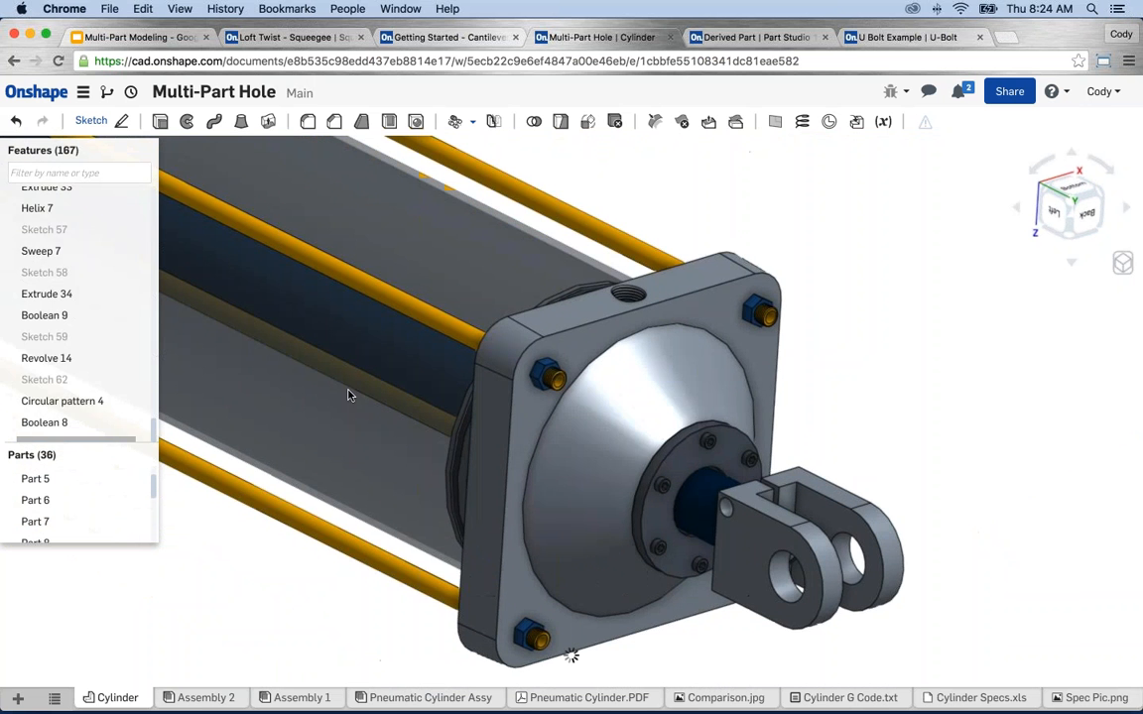
scroll(63, 266, up, 3)
scroll(63, 266, up, 20)
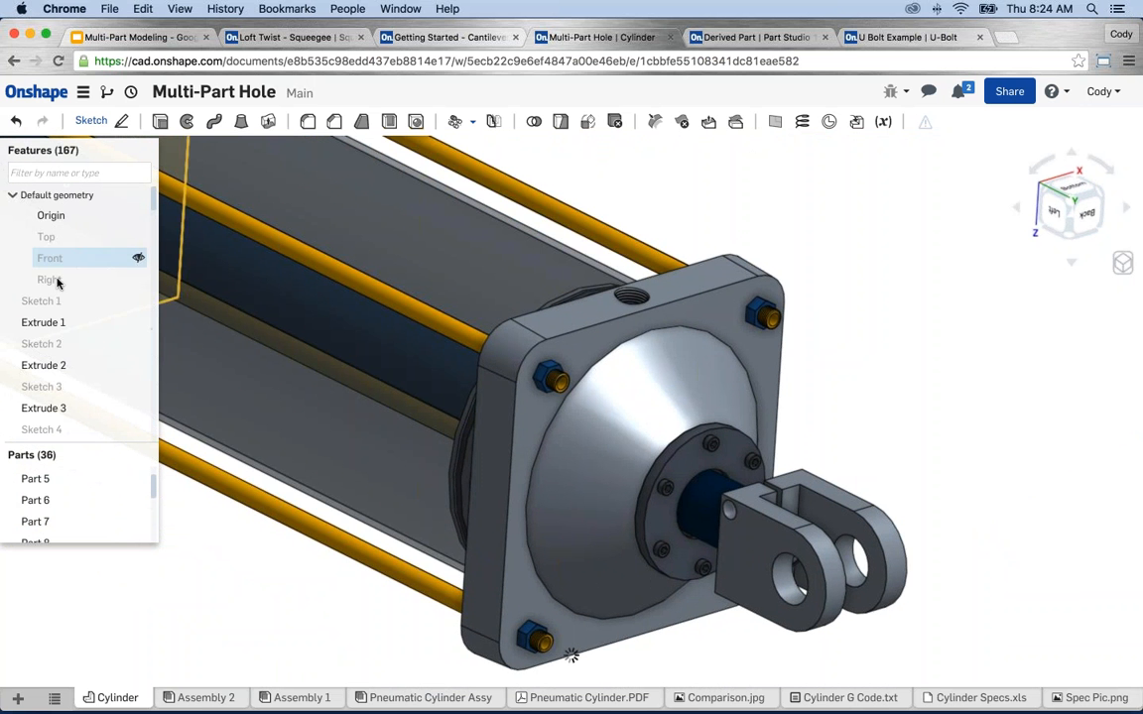
click(49, 279)
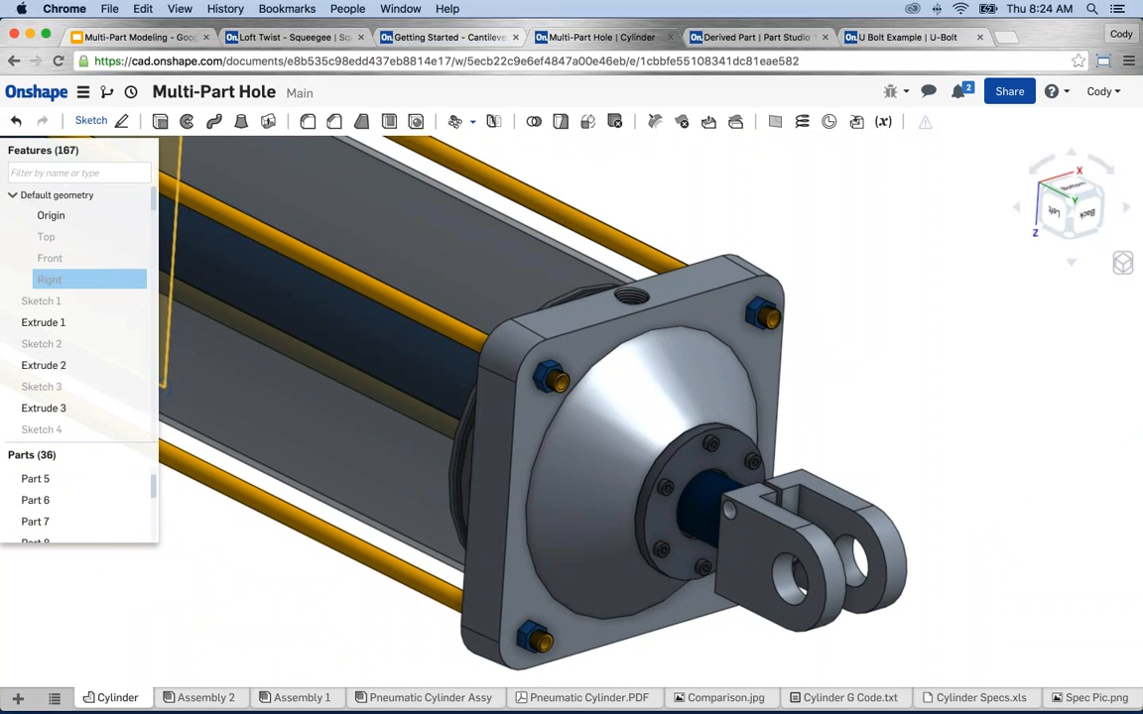
click(1125, 263)
click(952, 473)
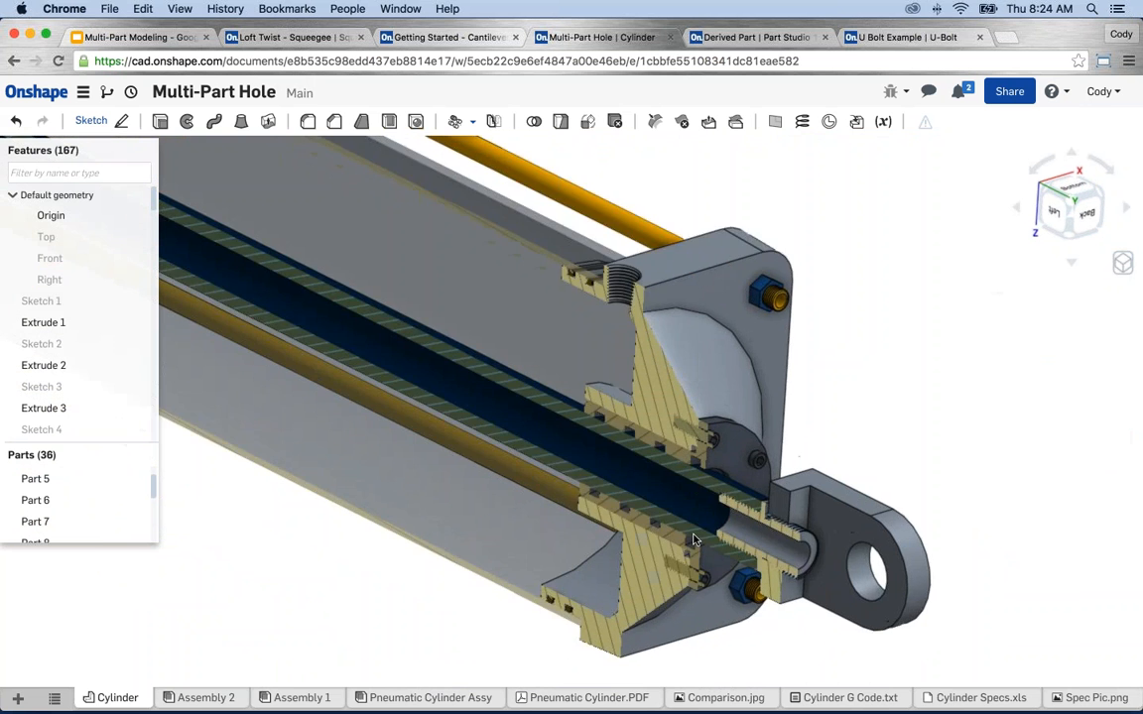
Examine the threaded cuts around the flange screws in the end cap, and turn off the section view.
scroll(694, 540, up, 5)
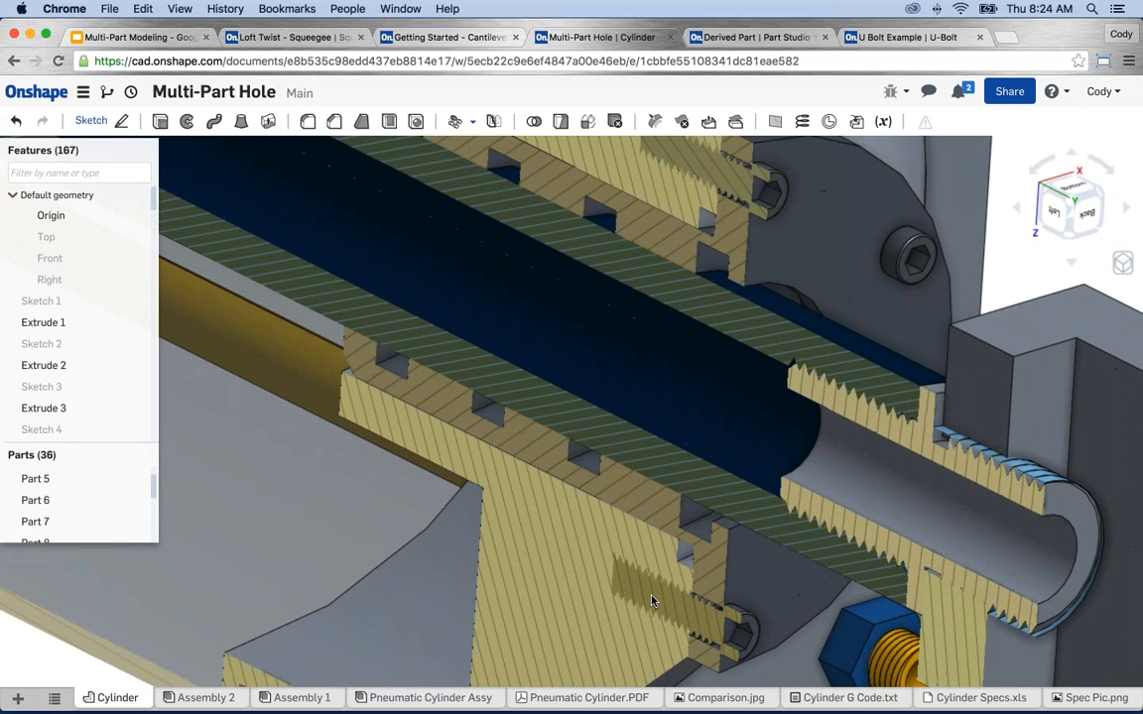
scroll(669, 588, down, 5)
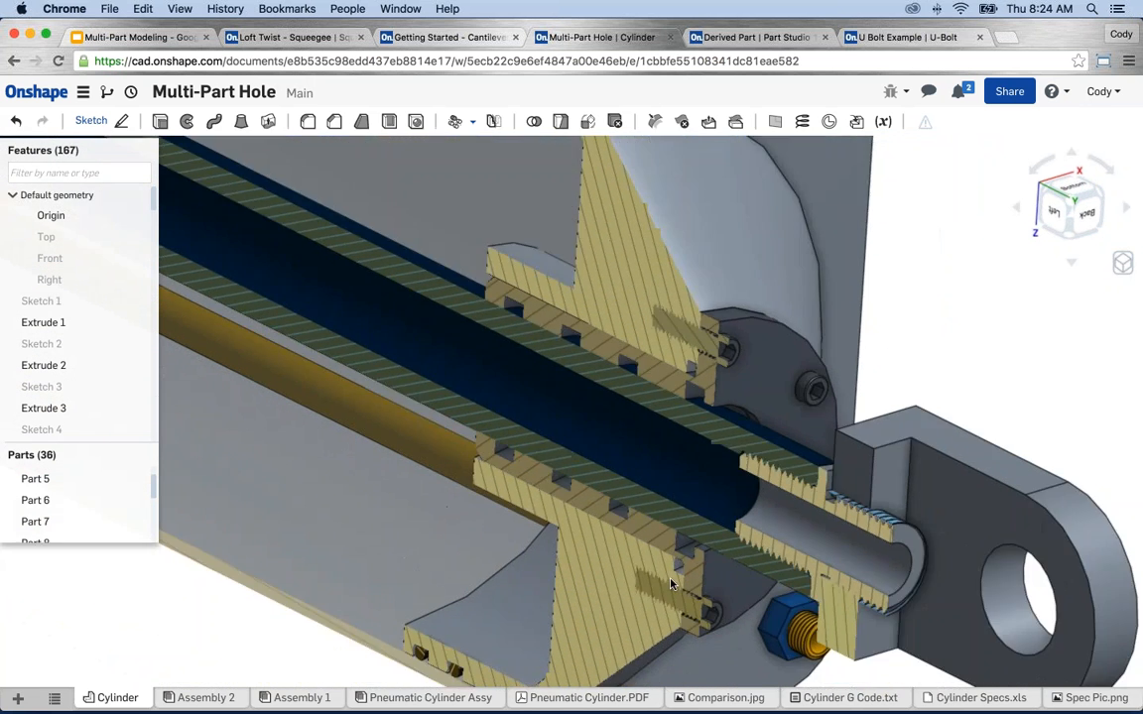
click(1122, 267)
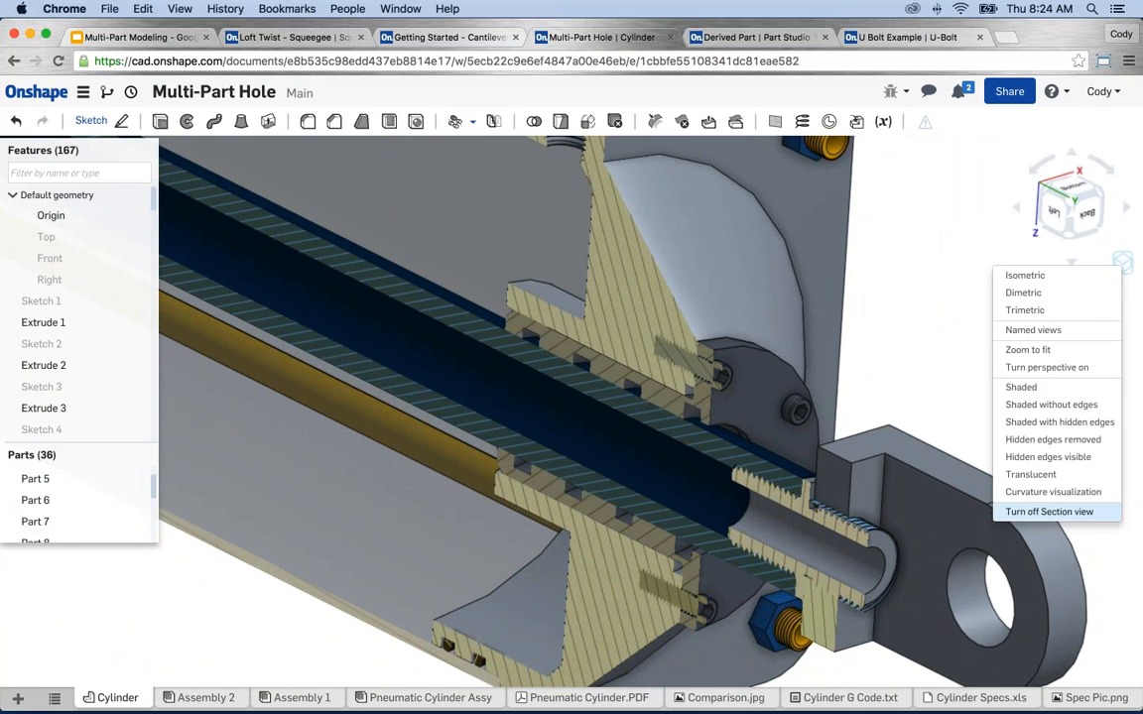
click(977, 460)
scroll(981, 401, down, 2)
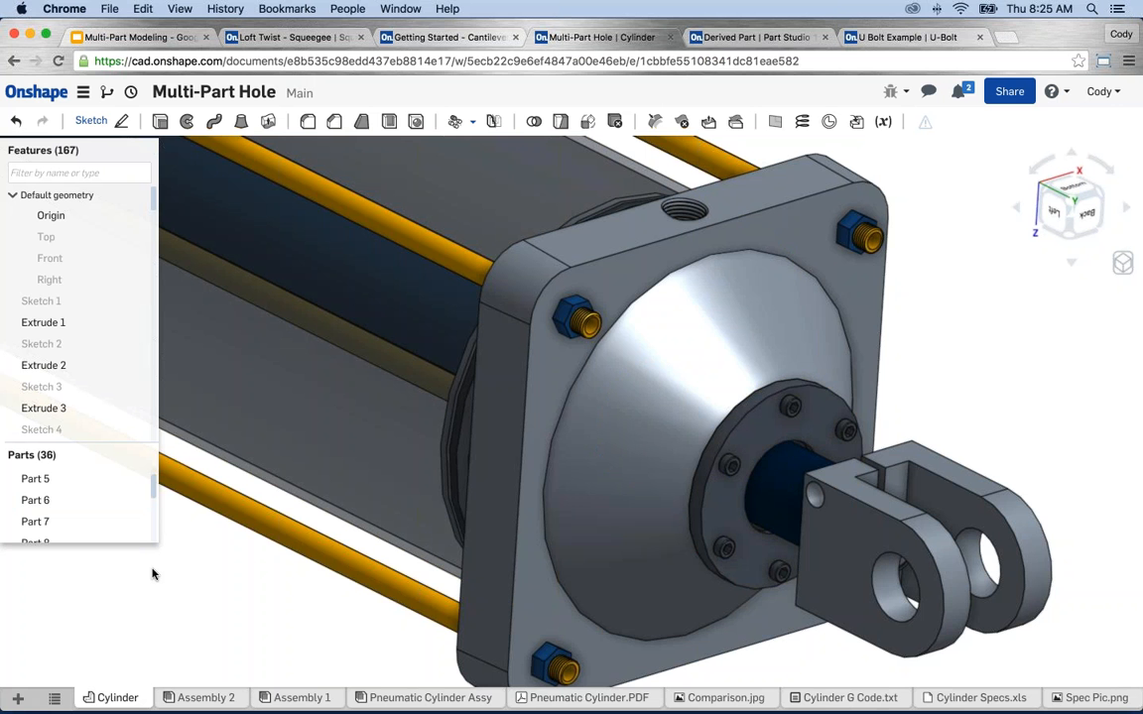
Create a new assembly and insert the entire Cylinder part studio with all its parts.
click(18, 698)
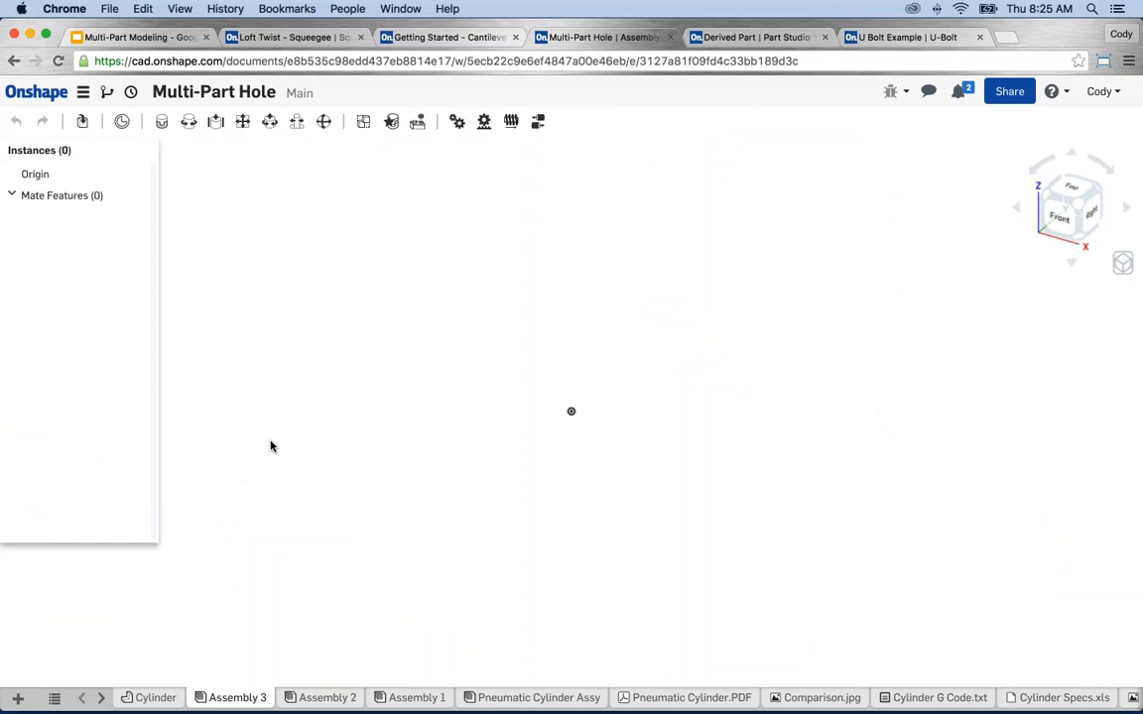
click(81, 123)
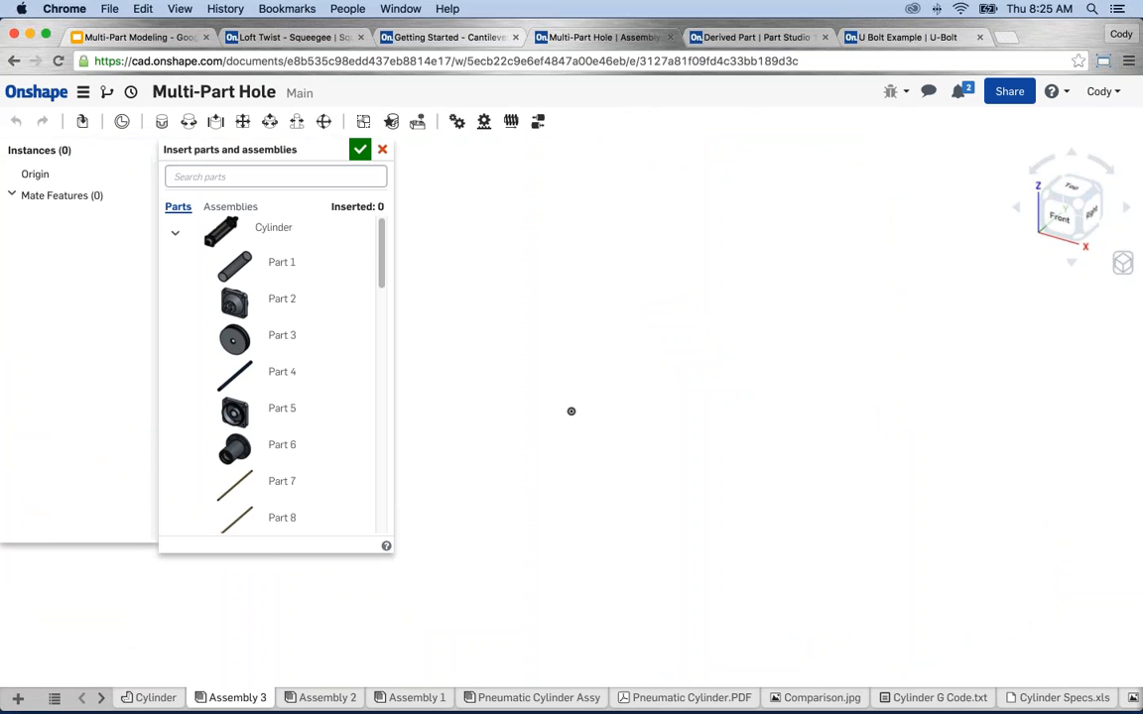
click(263, 234)
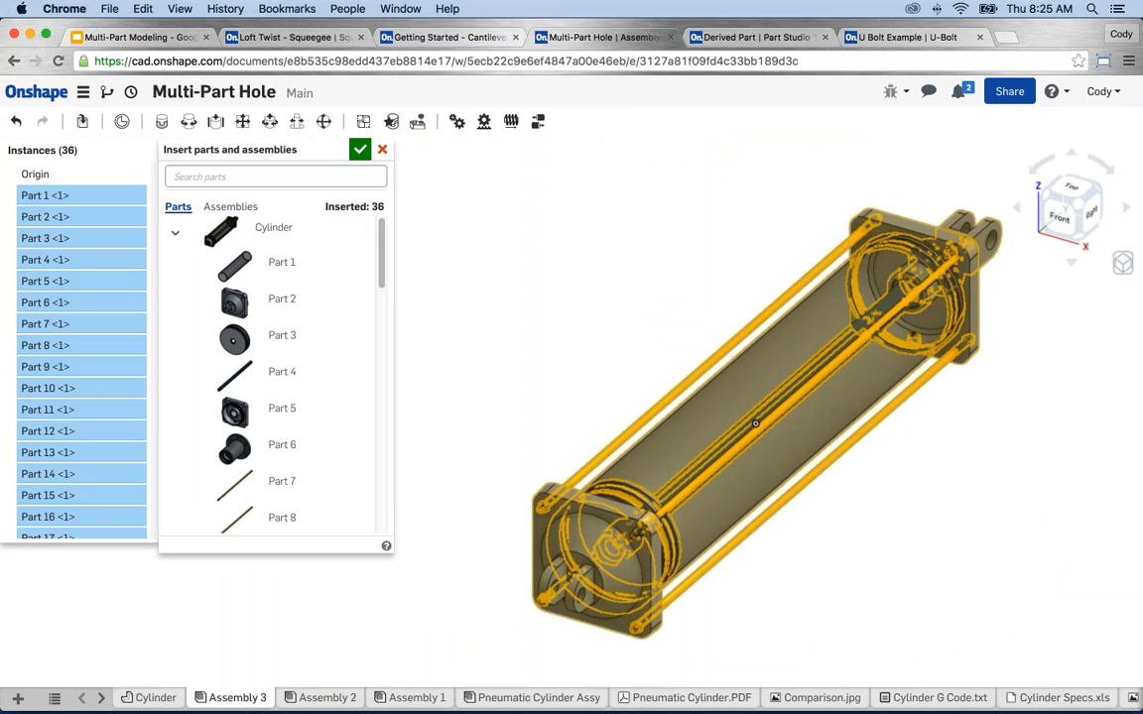
click(360, 149)
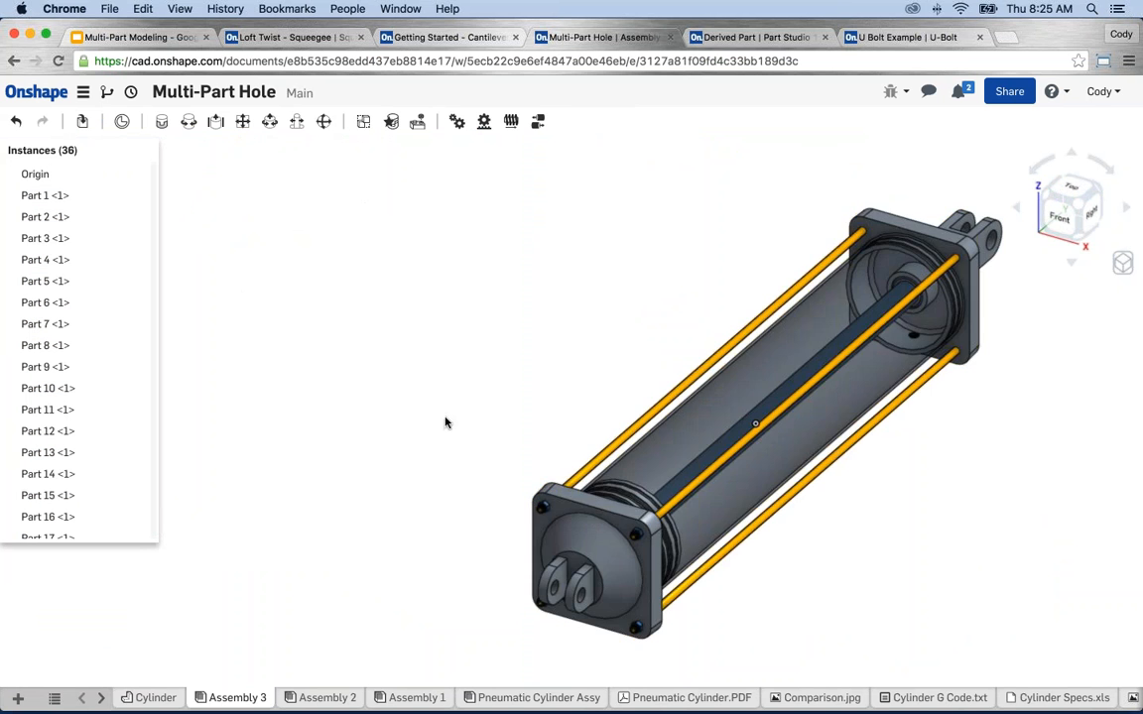
right_drag(446, 420, 305, 357)
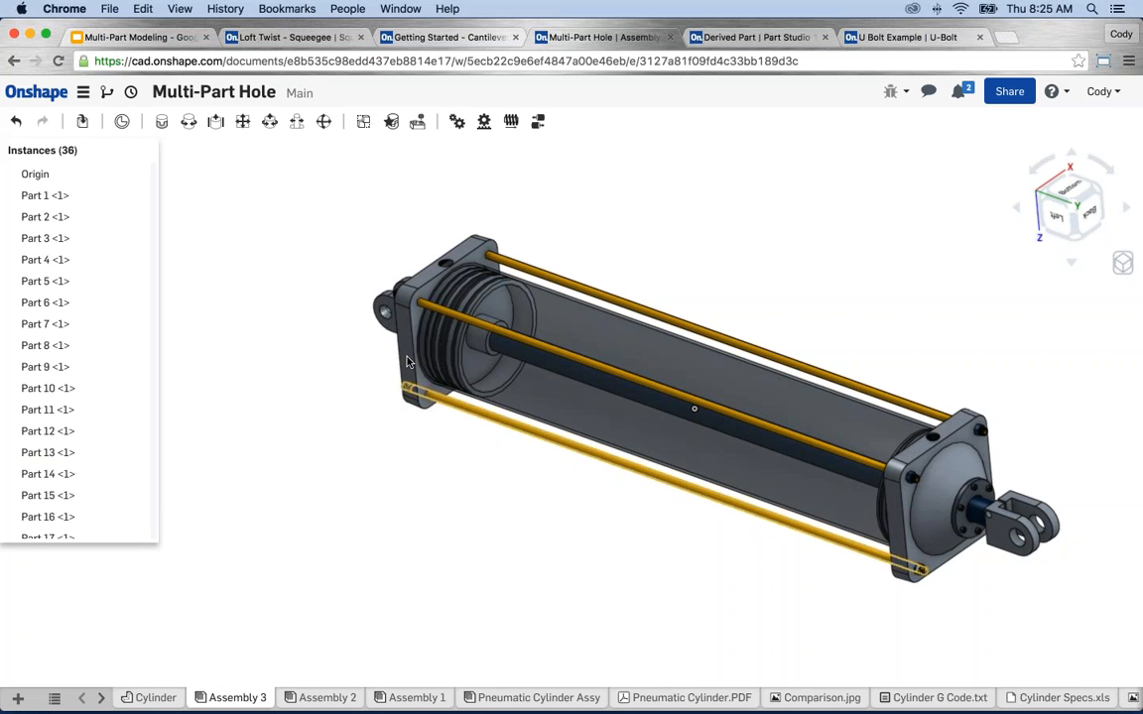
Try moving the flat end cap with the clevis away from the cylinder, and undo the move.
drag(410, 322, 265, 308)
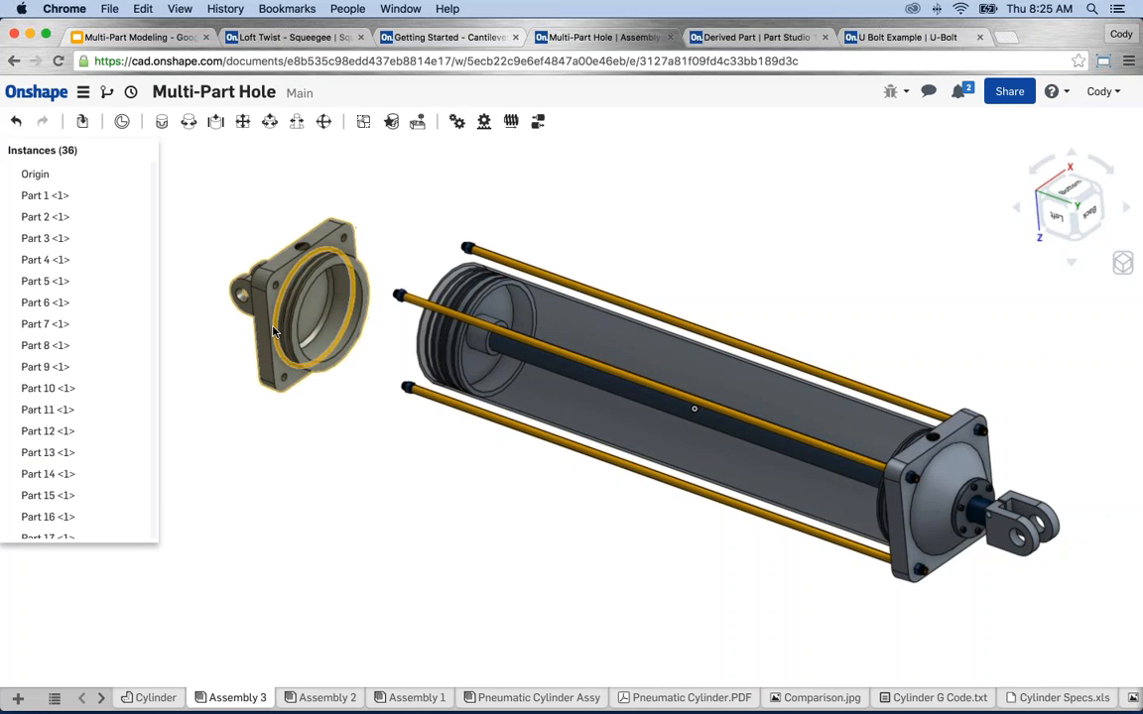
key(super+z)
right_drag(324, 372, 338, 350)
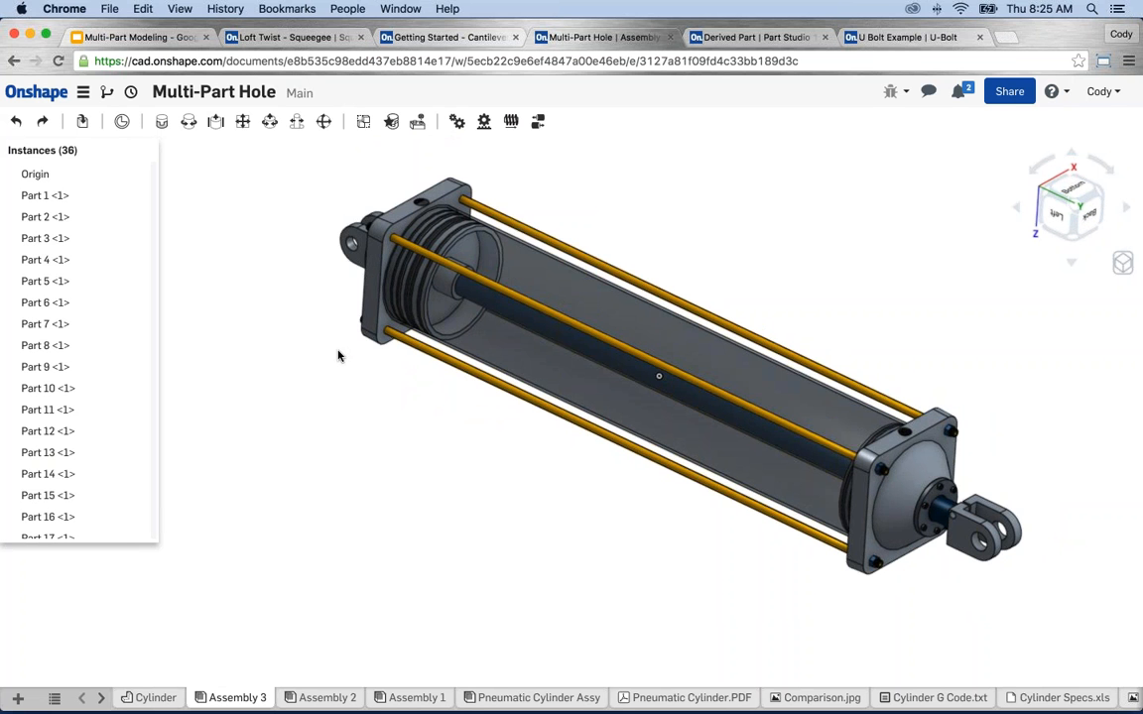
right_drag(339, 354, 326, 377)
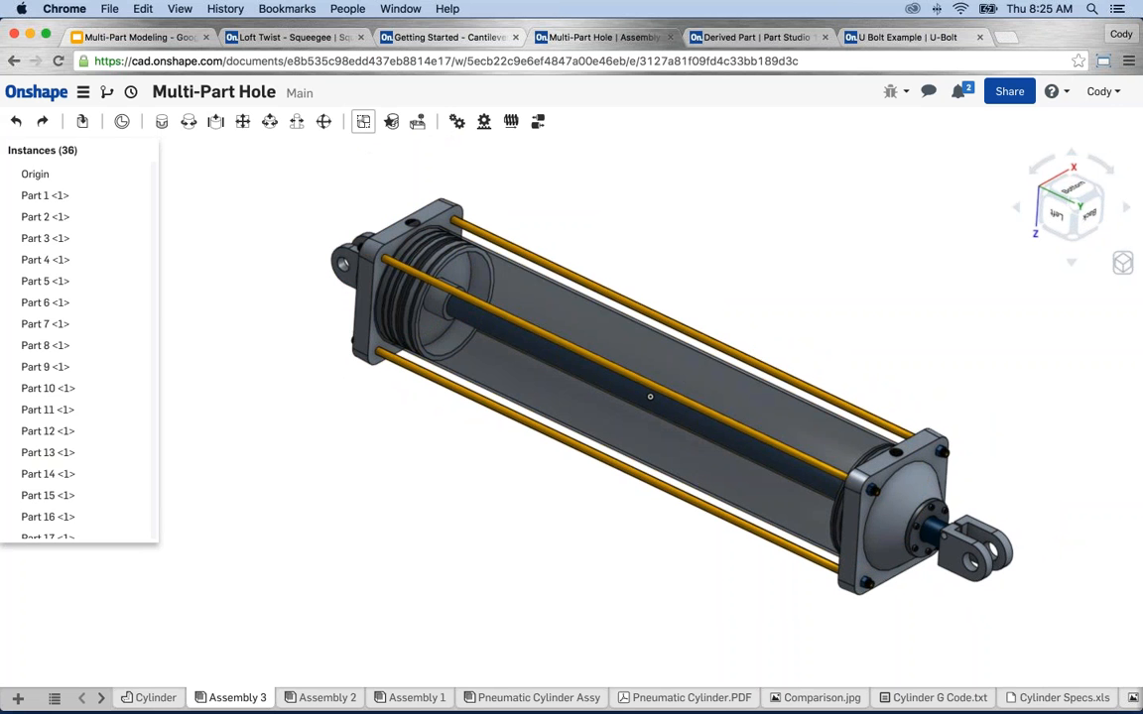
Start a Group in the assembly and add both end caps and the four tie rods.
click(364, 122)
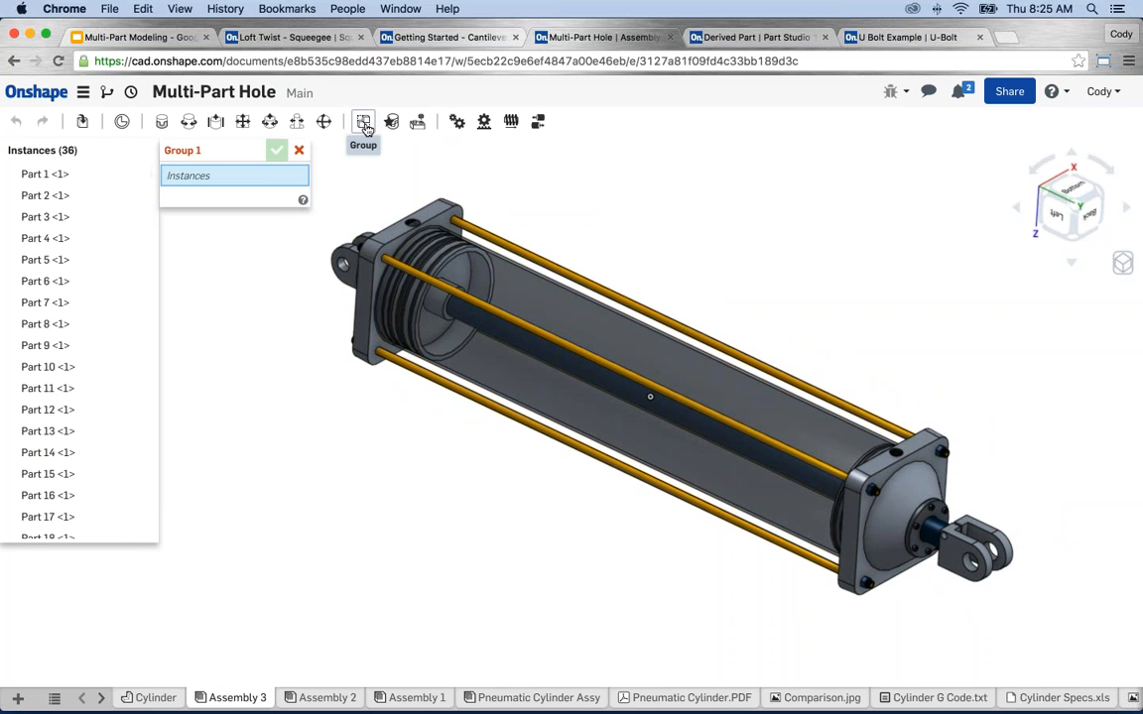
click(338, 243)
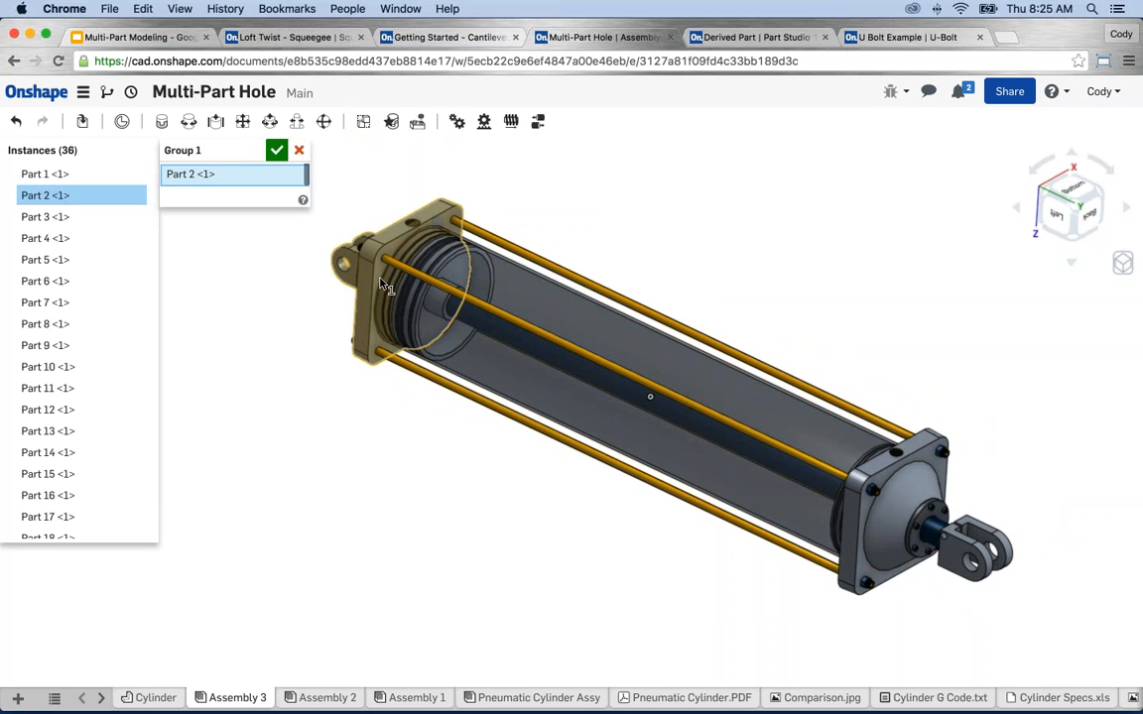
click(508, 238)
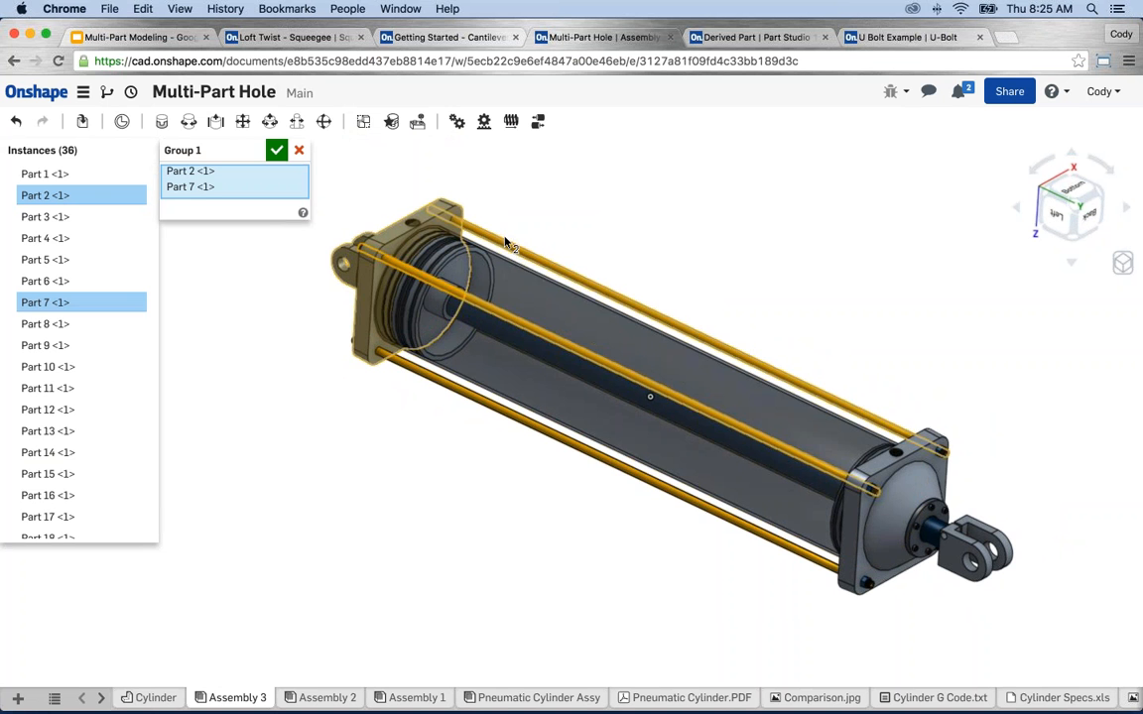
click(500, 415)
click(501, 420)
right_drag(423, 482, 349, 482)
click(752, 491)
click(584, 432)
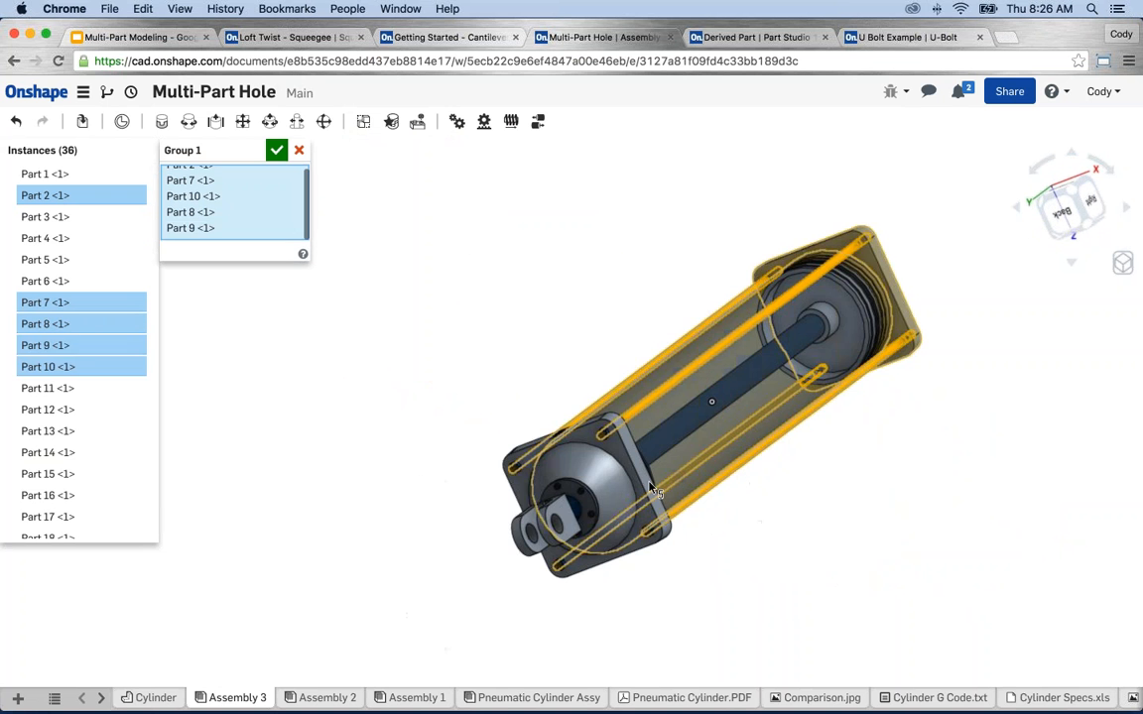
click(580, 467)
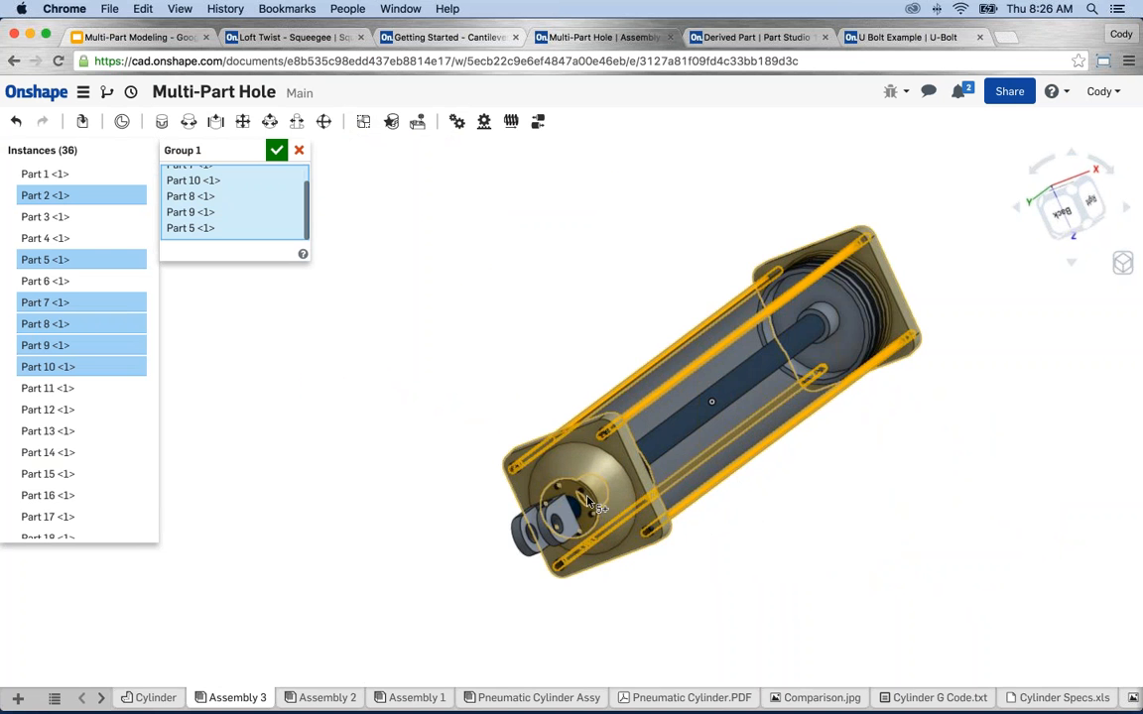
Add the rod-end flange and its six screws to the group, and accept the group.
scroll(565, 476, up, 5)
click(578, 491)
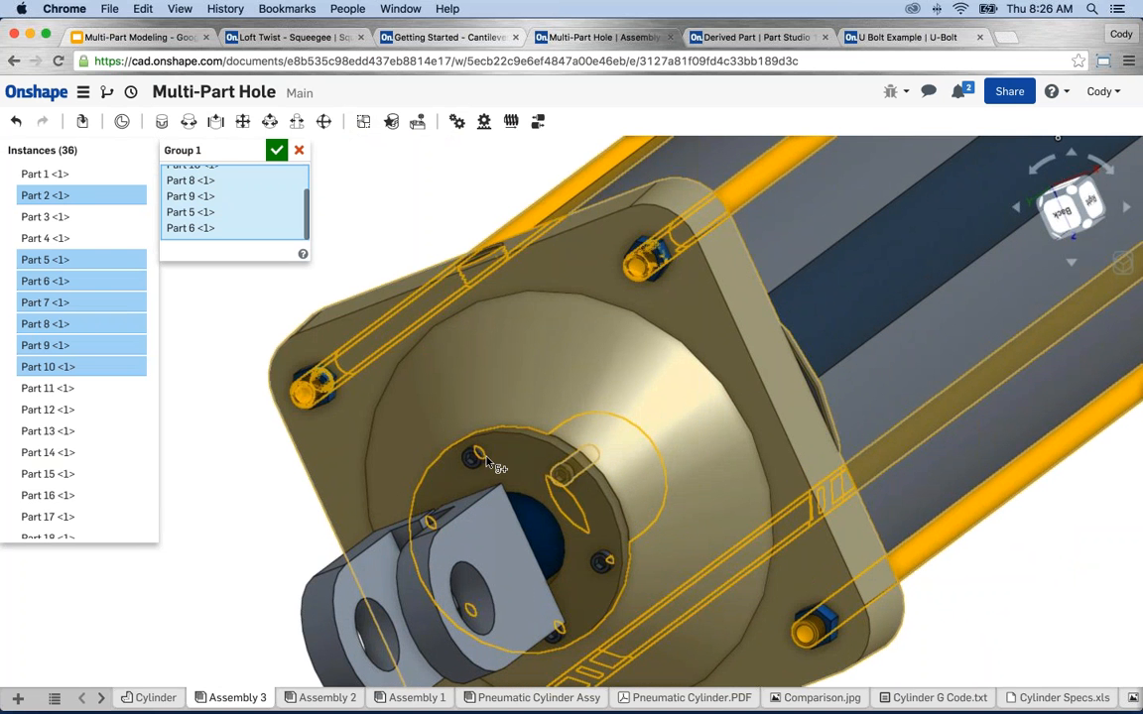
click(482, 458)
click(568, 466)
click(605, 557)
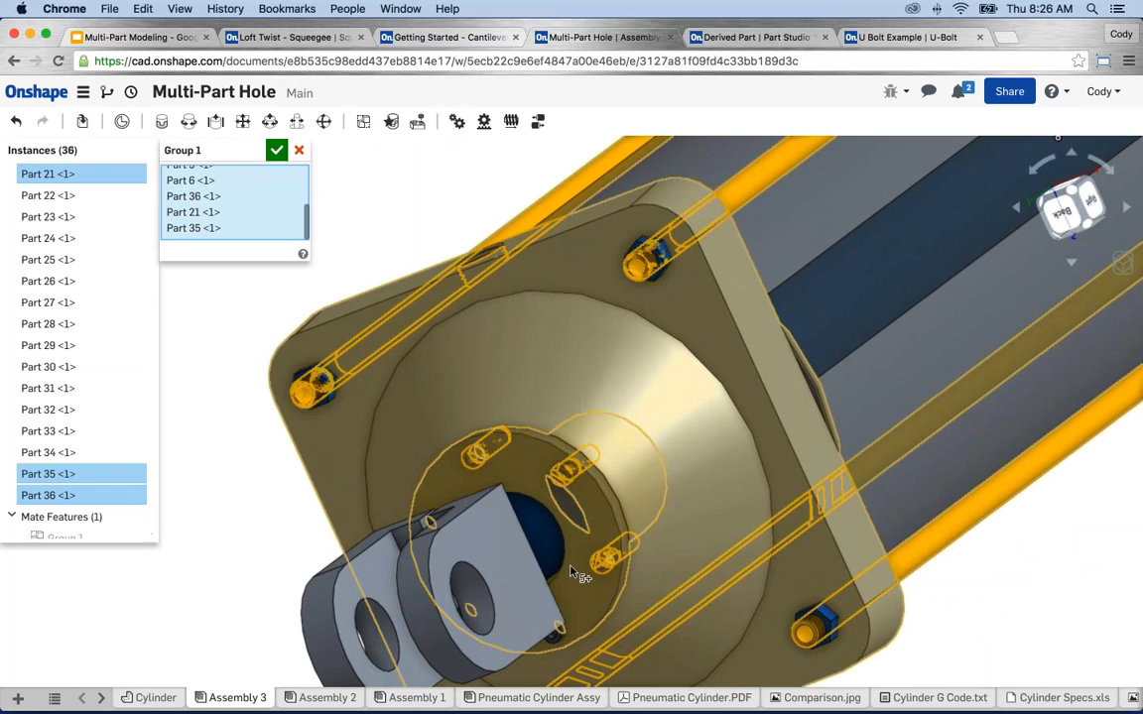
mouse_move(571, 572)
right_down()
mouse_move(633, 564)
mouse_move(577, 578)
right_up()
click(459, 525)
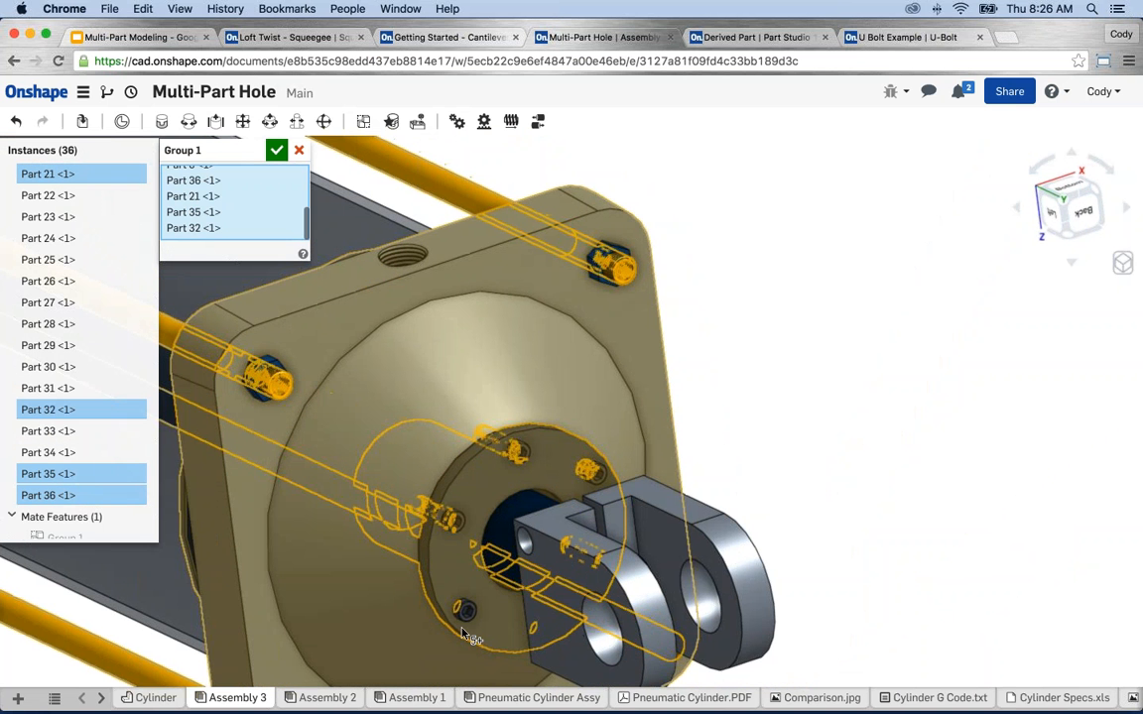
click(462, 632)
right_drag(462, 632, 523, 667)
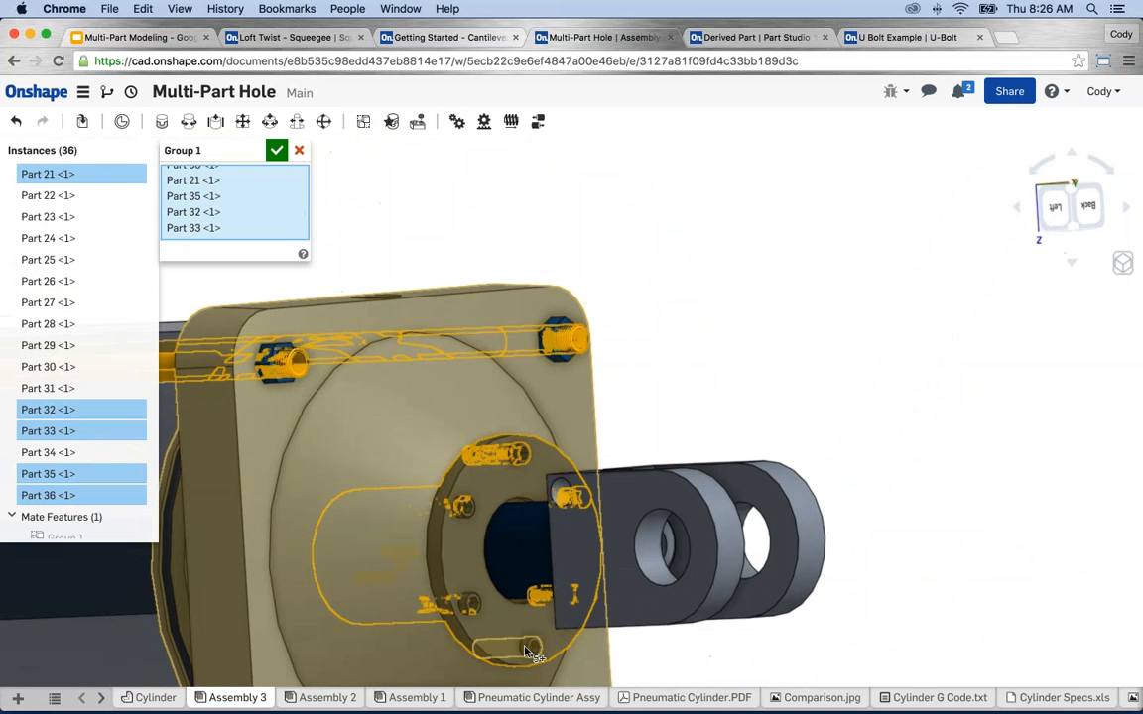
click(527, 651)
scroll(539, 643, down, 5)
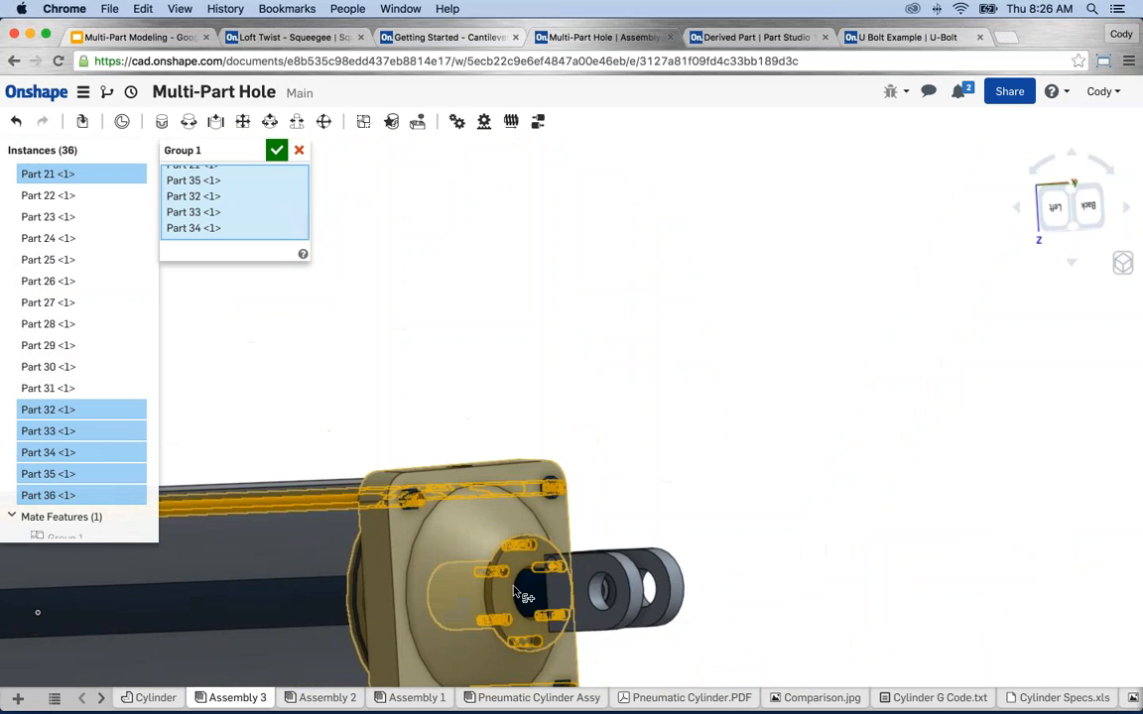
scroll(752, 438, down, 3)
right_drag(753, 444, 614, 515)
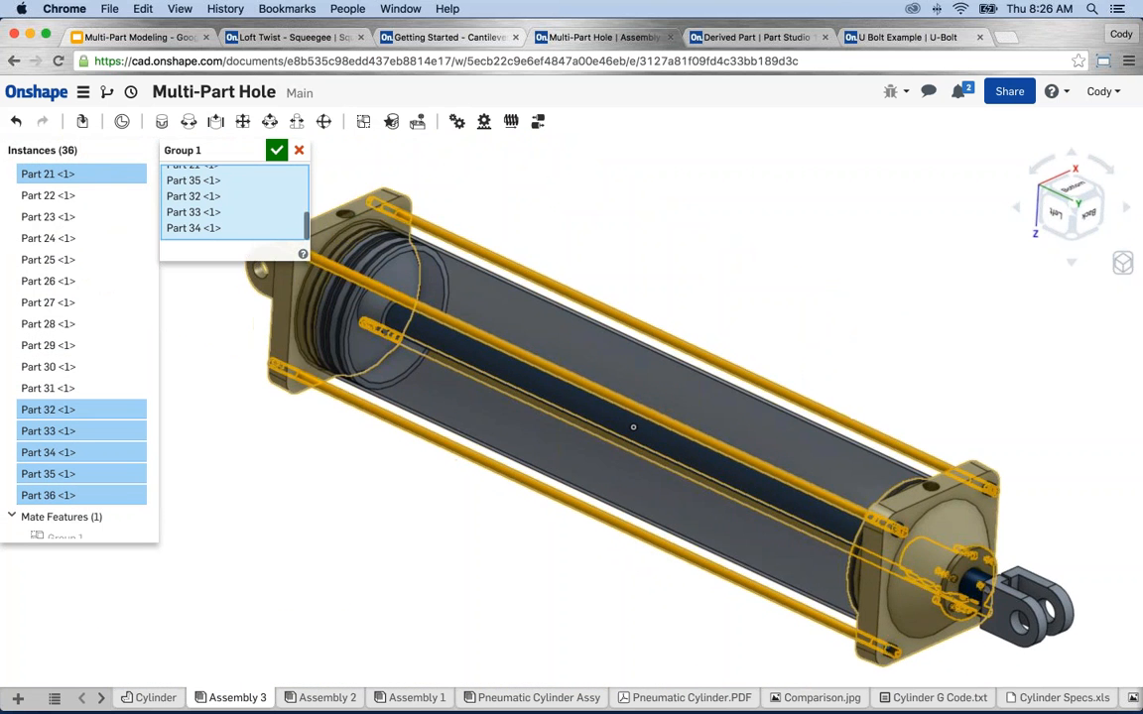
click(276, 149)
Test the group by moving its flat end cap away from the barrel, and undo the move.
scroll(635, 239, down, 4)
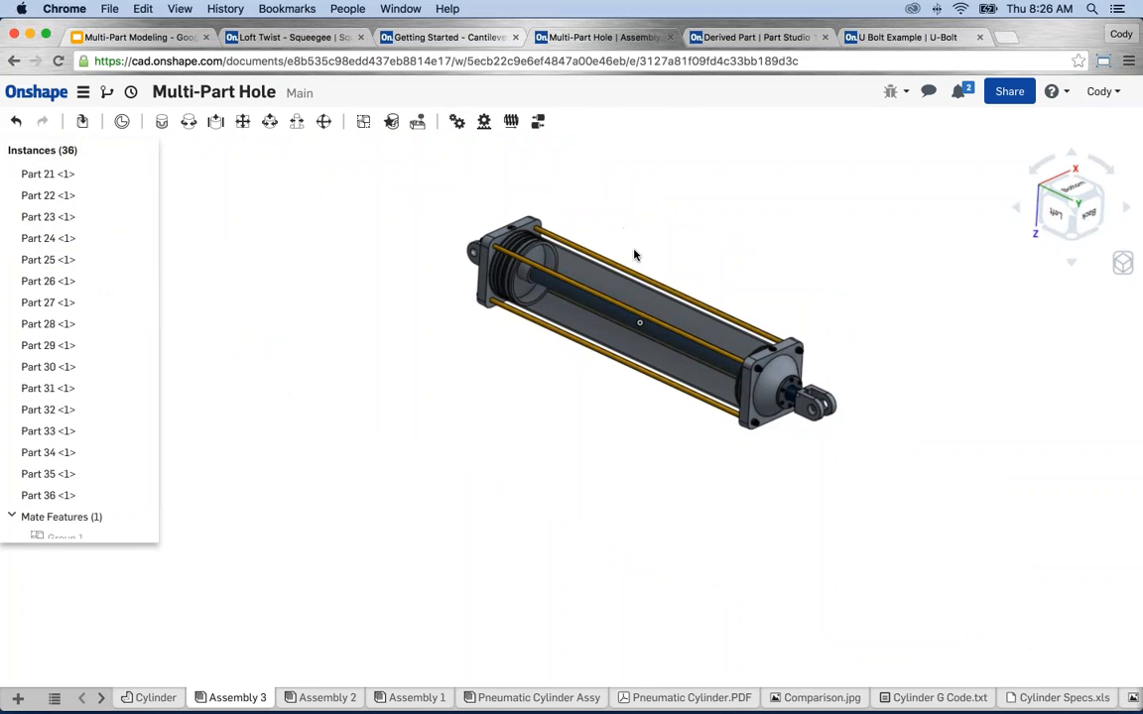
scroll(595, 278, up, 3)
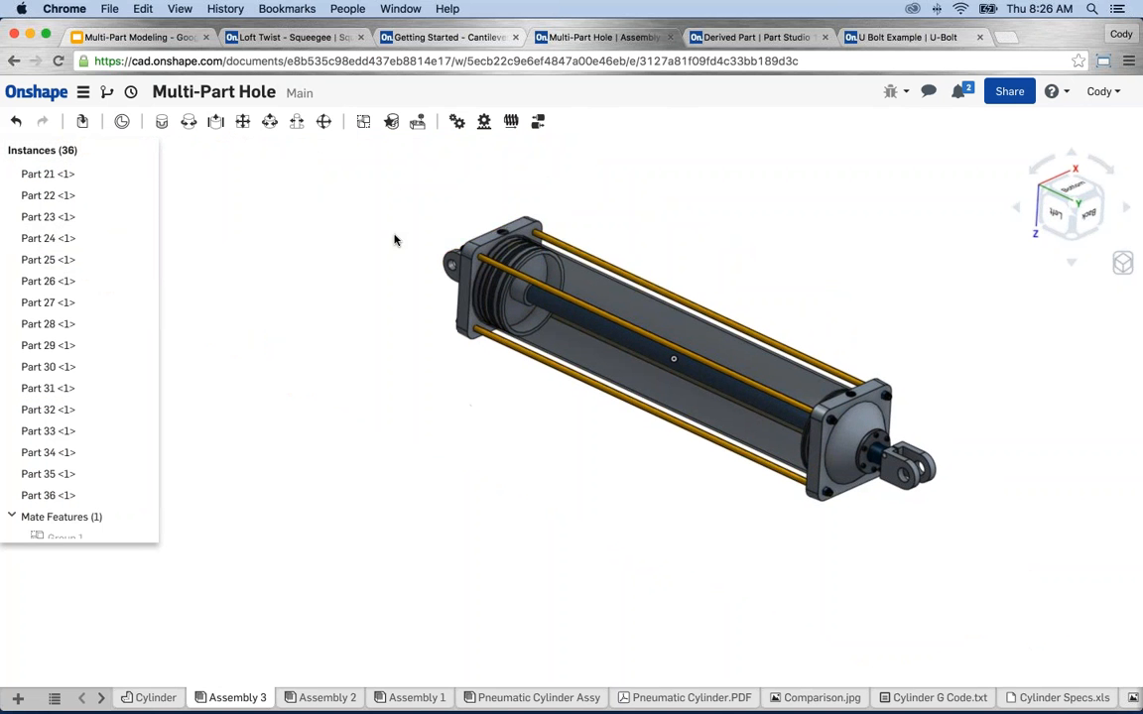
drag(456, 260, 181, 307)
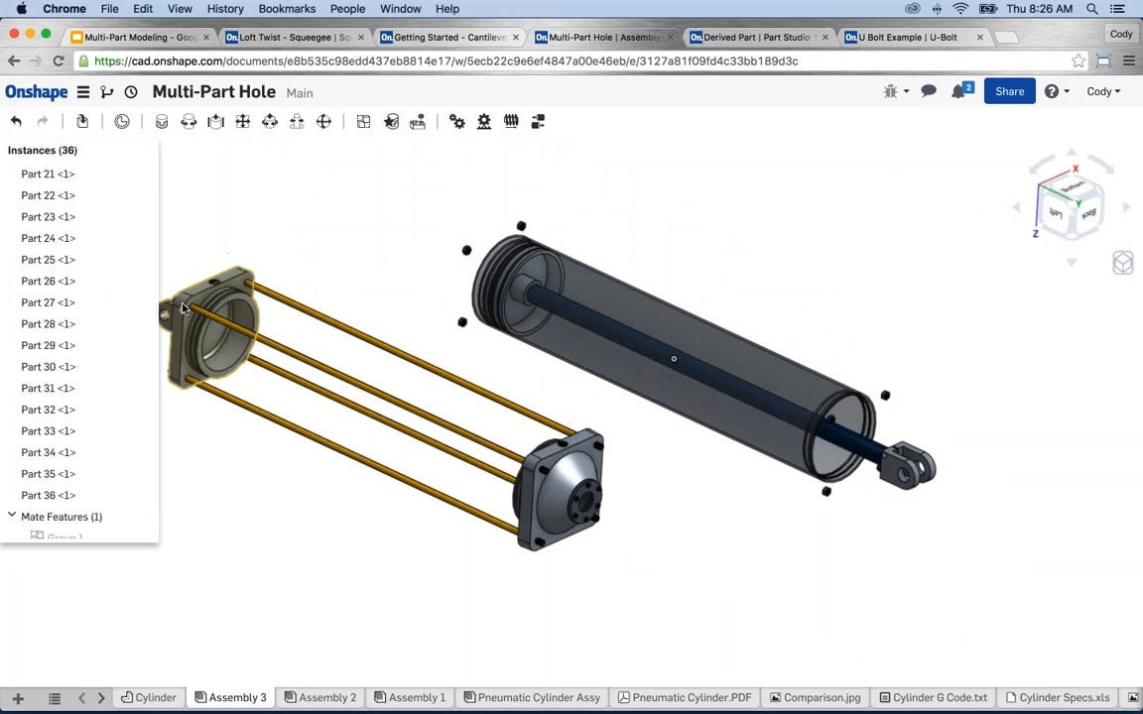
key(super+z)
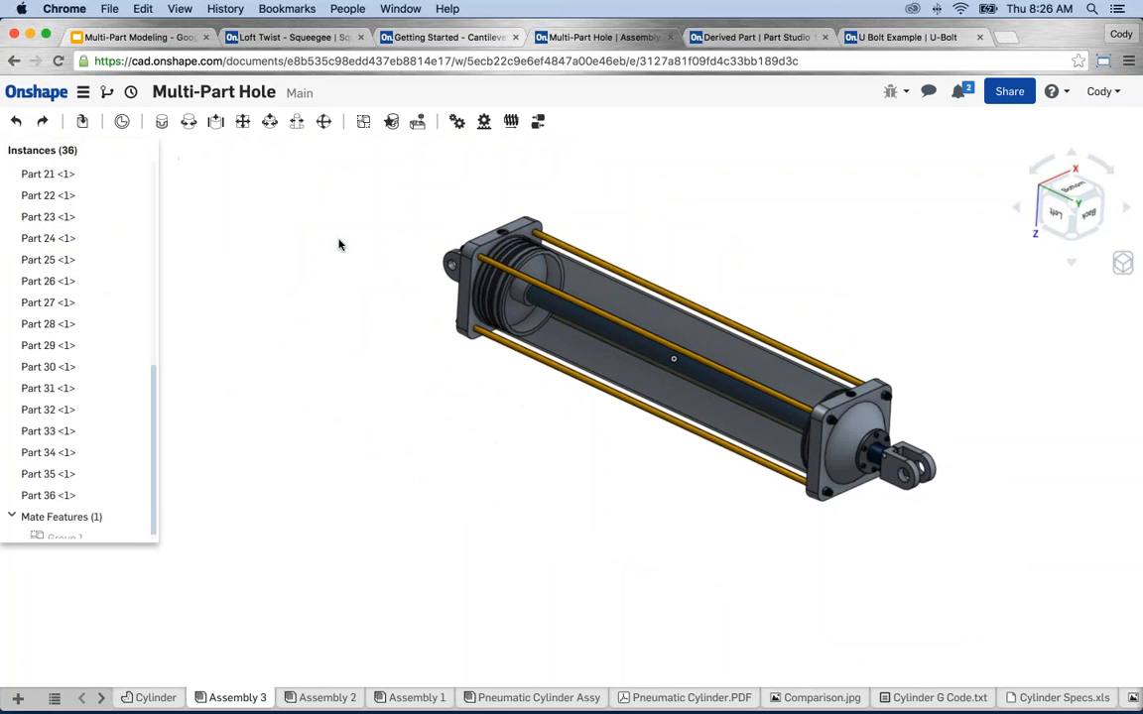
middle_drag(421, 321, 389, 313)
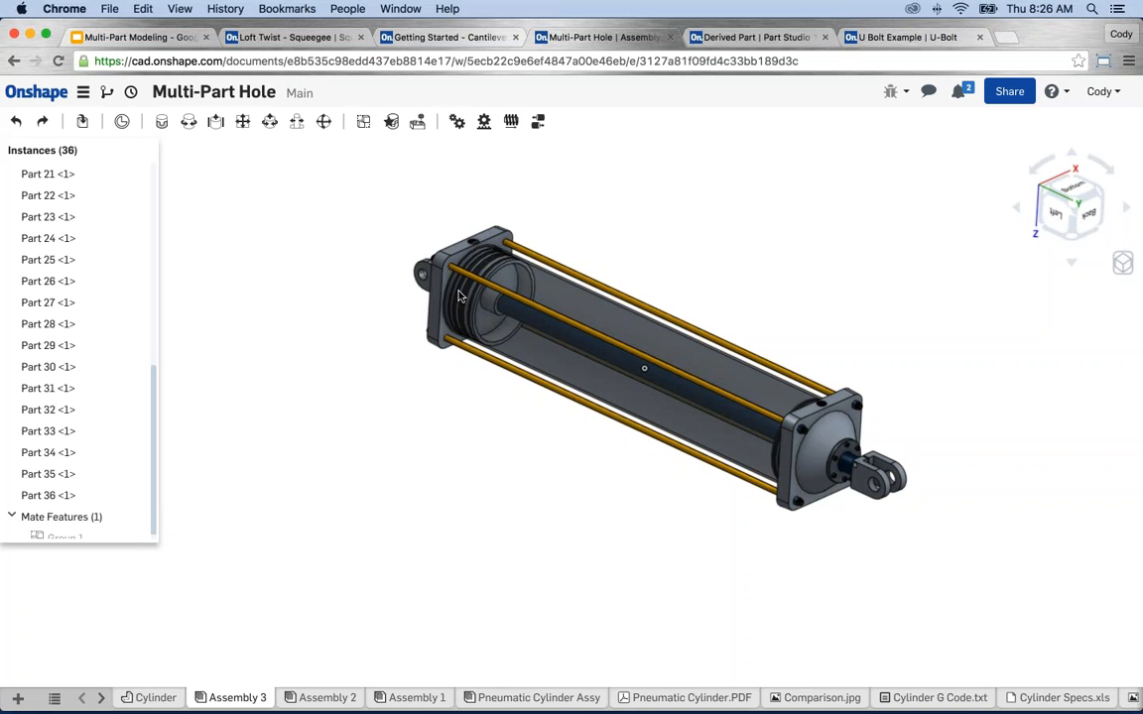
Switch to the Derived Part document and examine the Bottom Casing and Top Casing part studios.
click(779, 40)
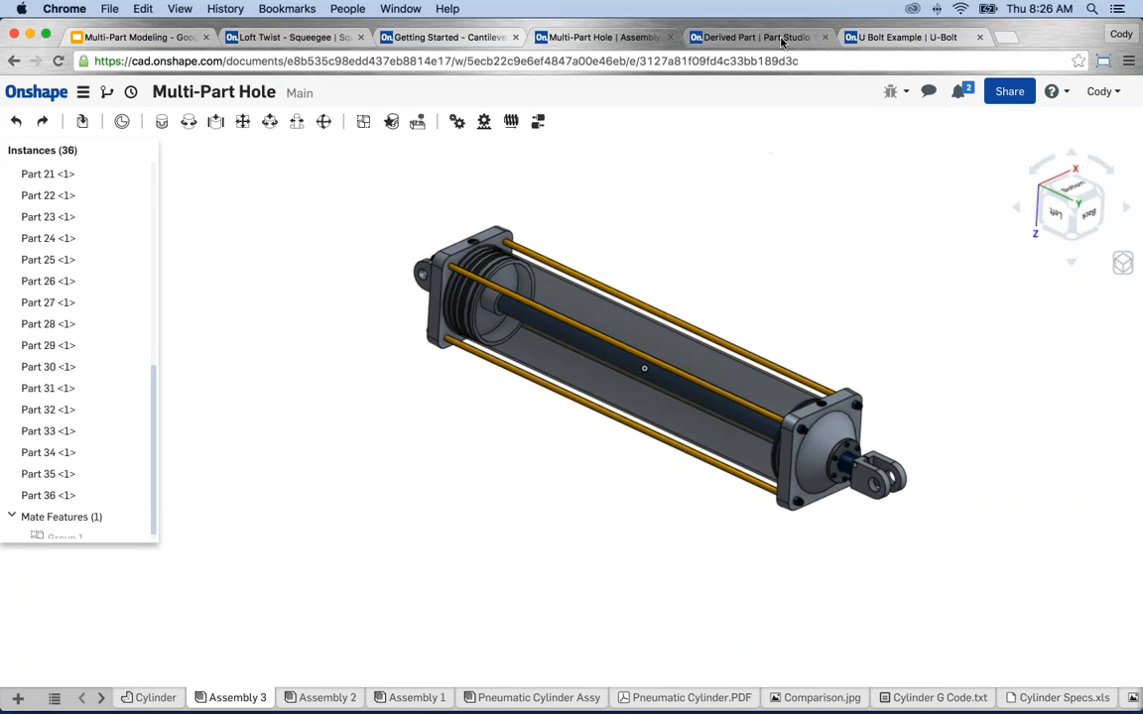
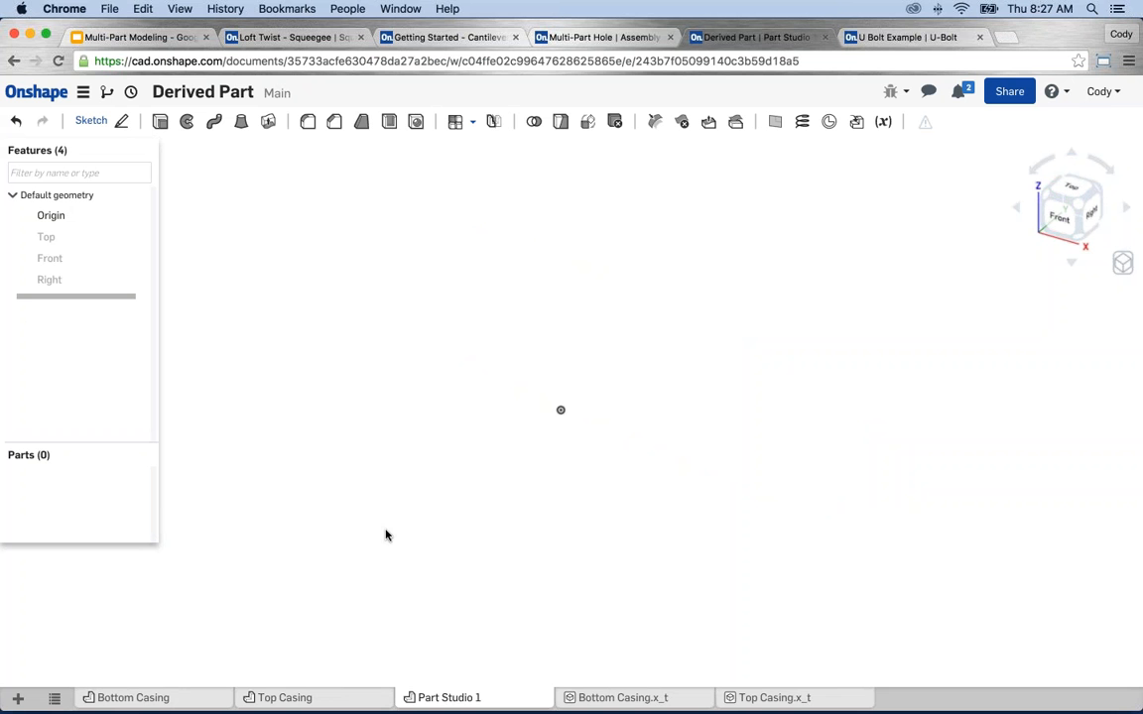
click(129, 697)
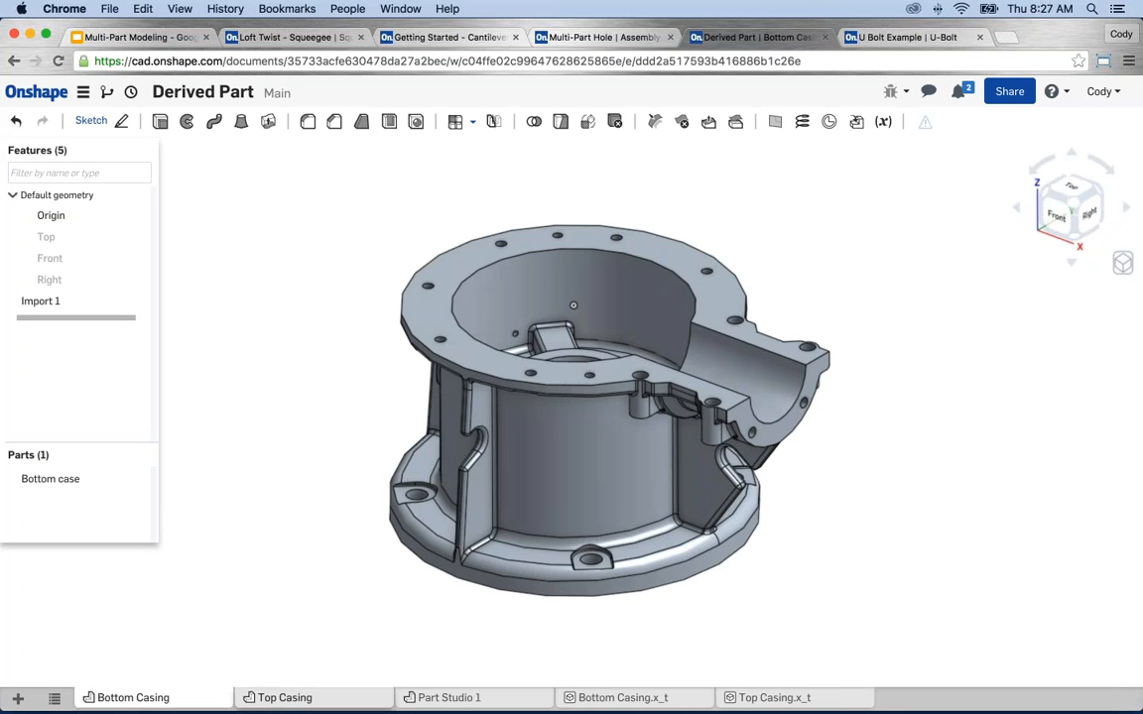
click(285, 697)
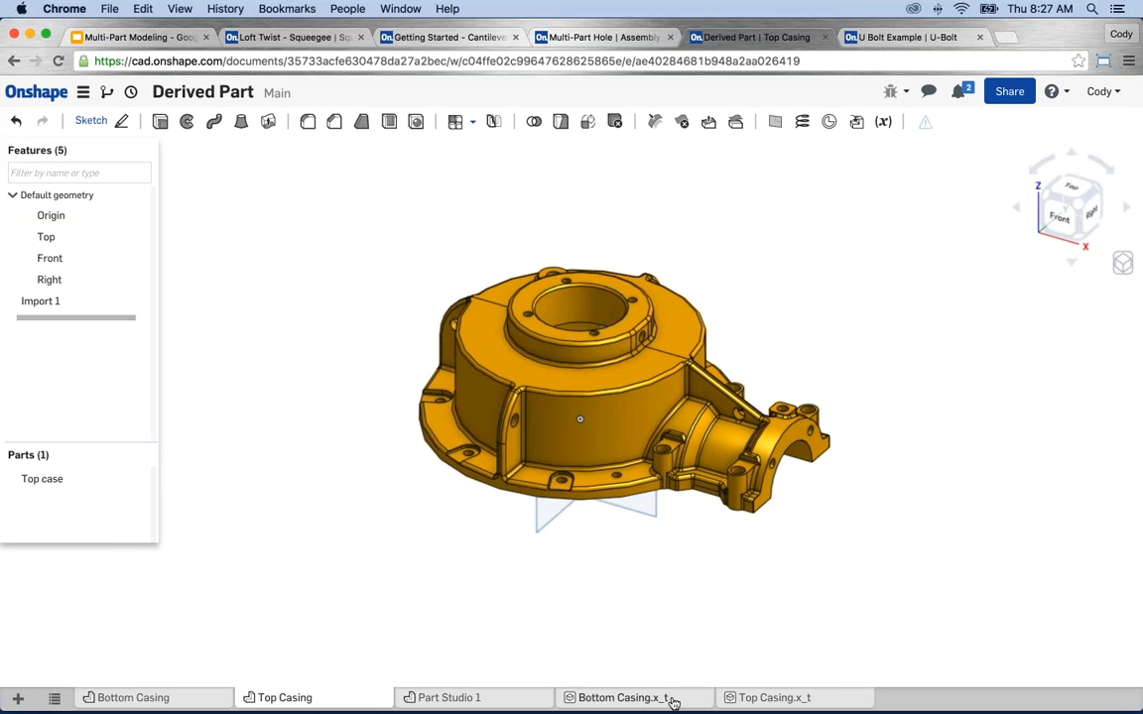
click(158, 696)
click(285, 697)
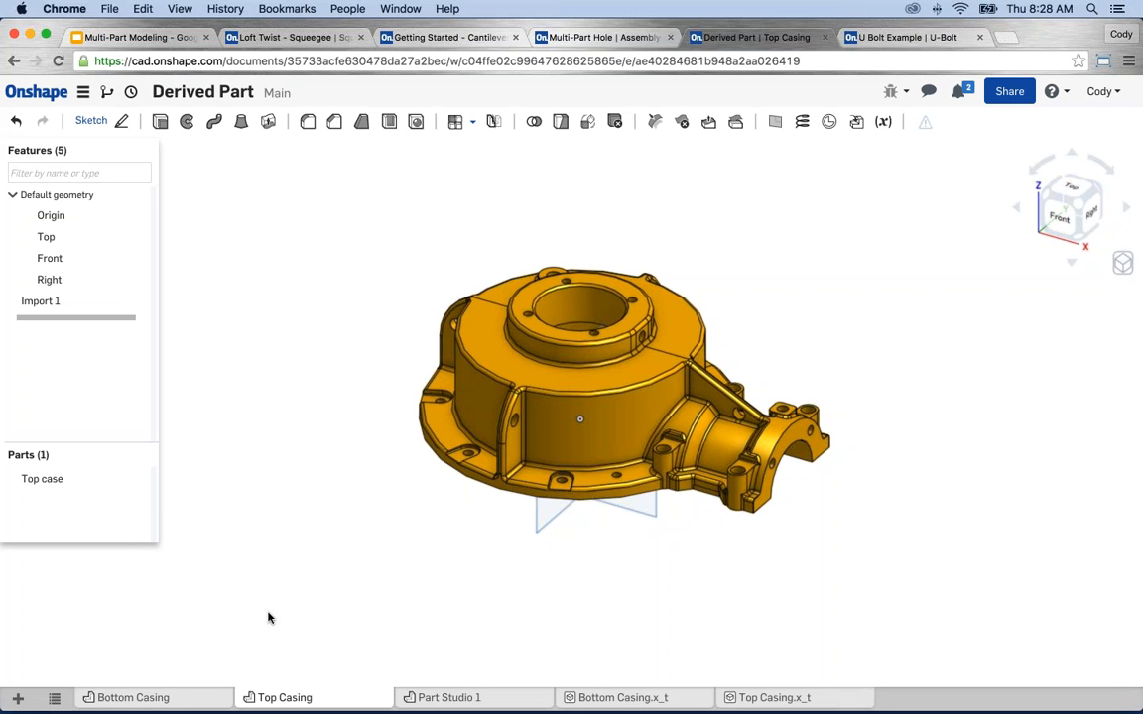
Derive the Bottom case from the Bottom Casing studio into Part Studio 1.
click(459, 698)
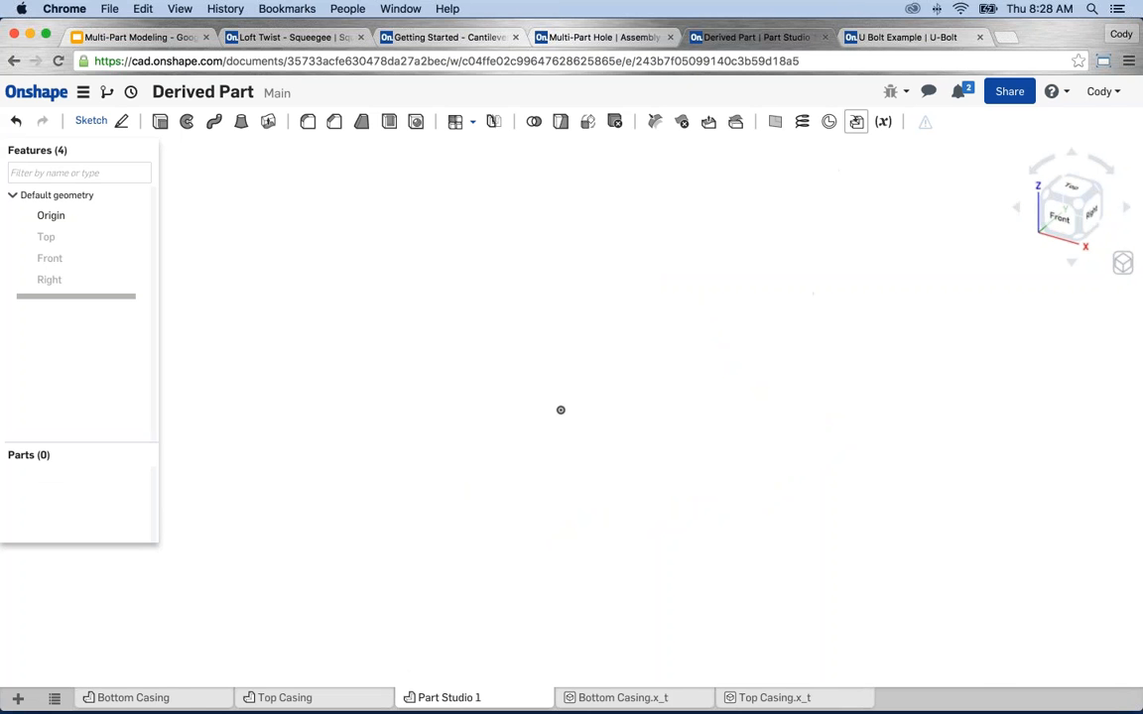
click(856, 128)
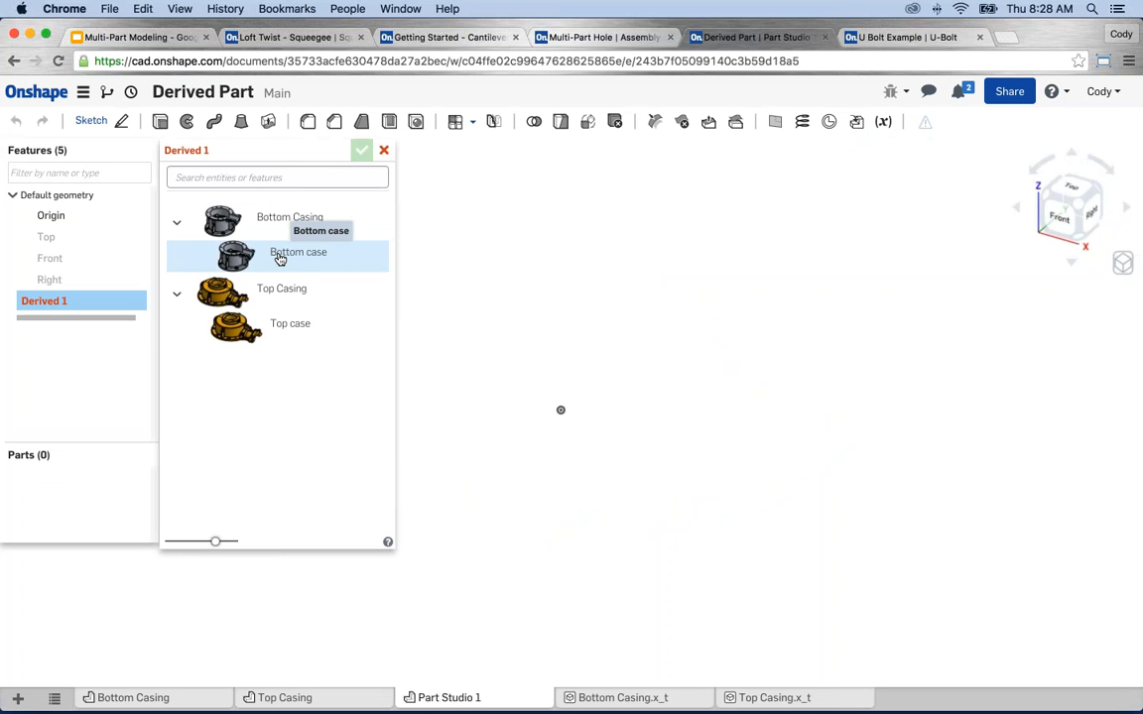
click(278, 256)
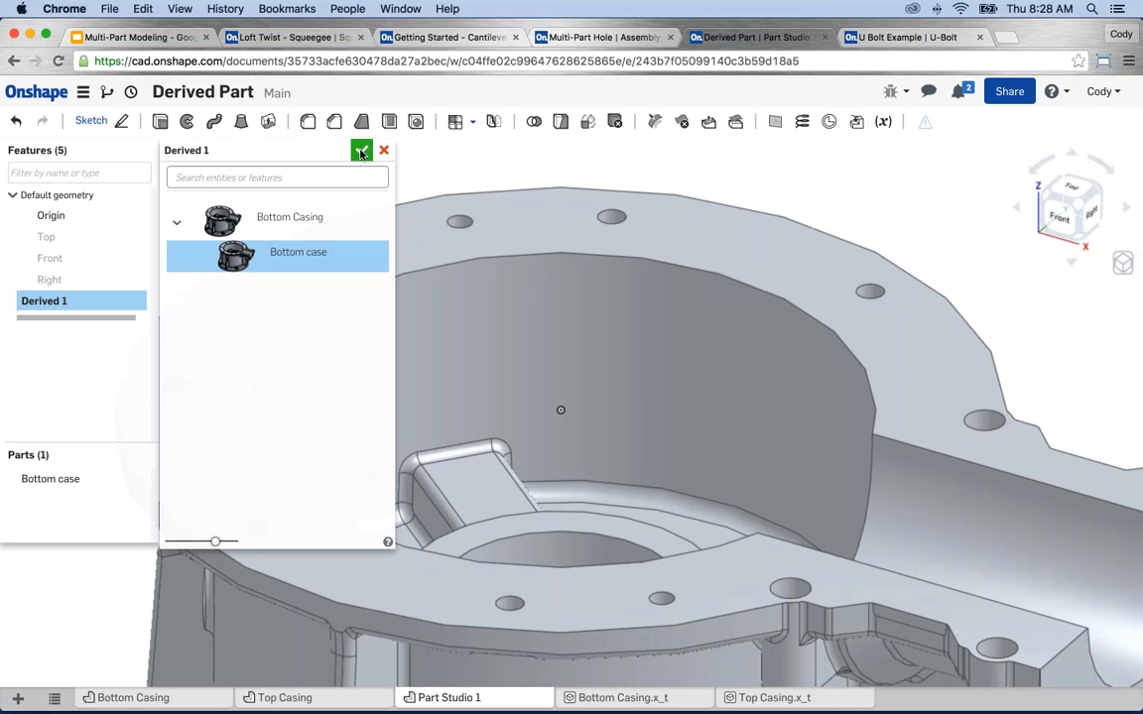
click(361, 152)
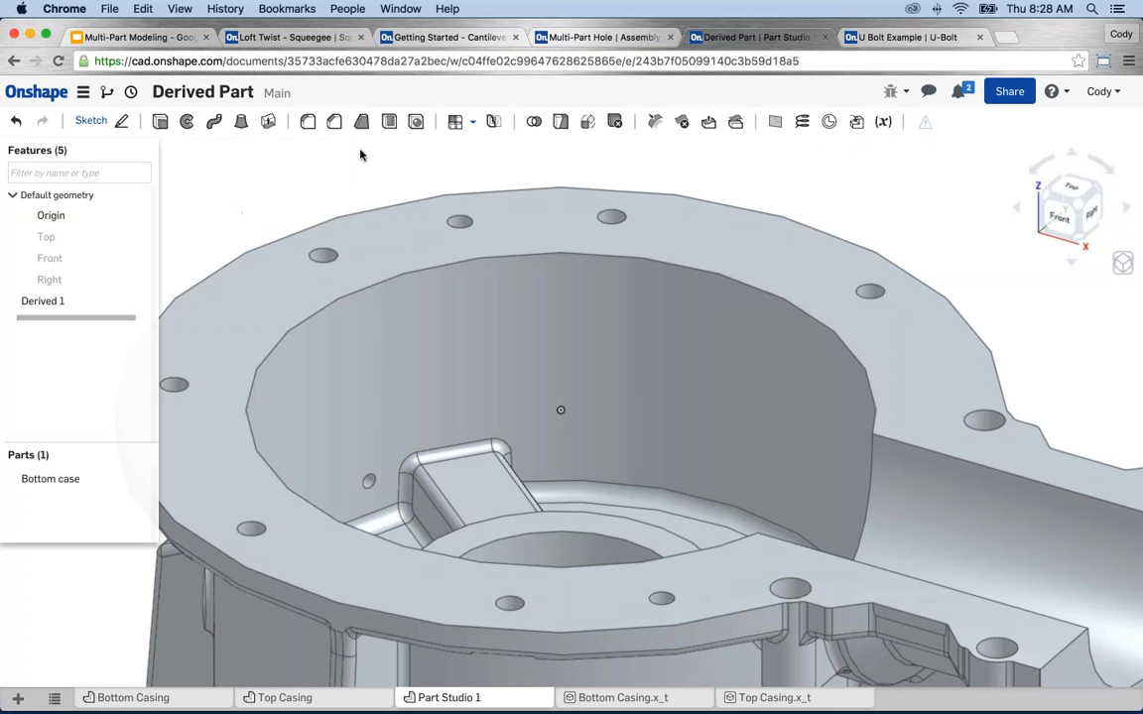
key(f)
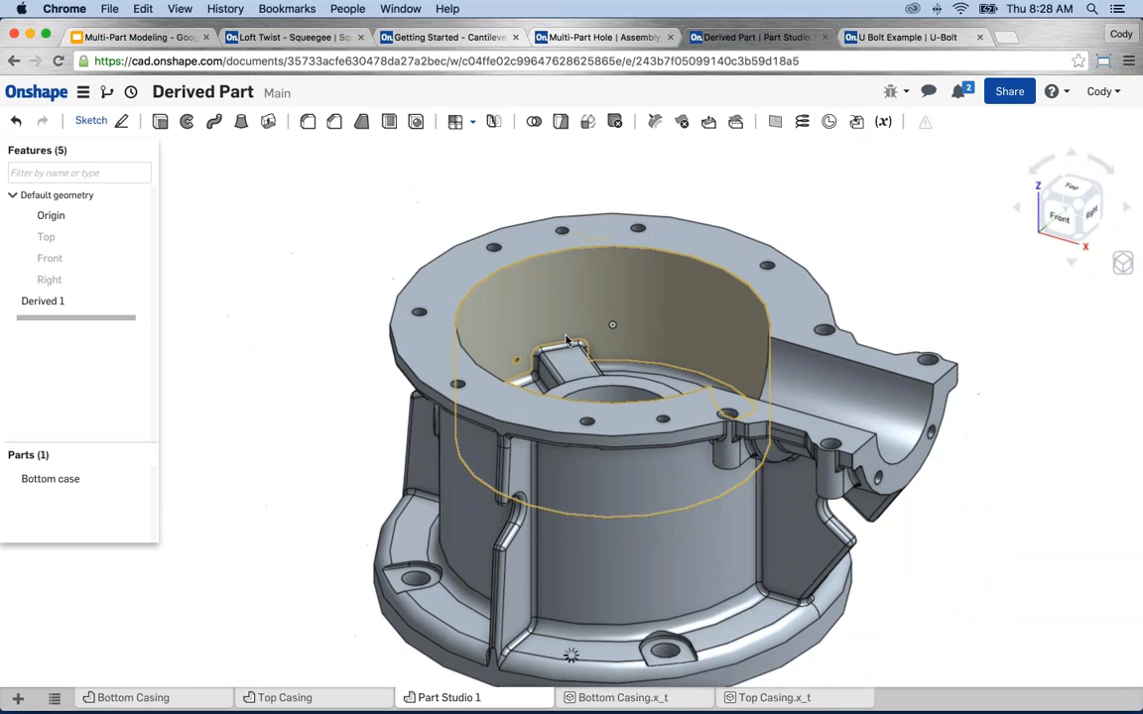
middle_drag(566, 340, 510, 317)
scroll(510, 317, down, 1)
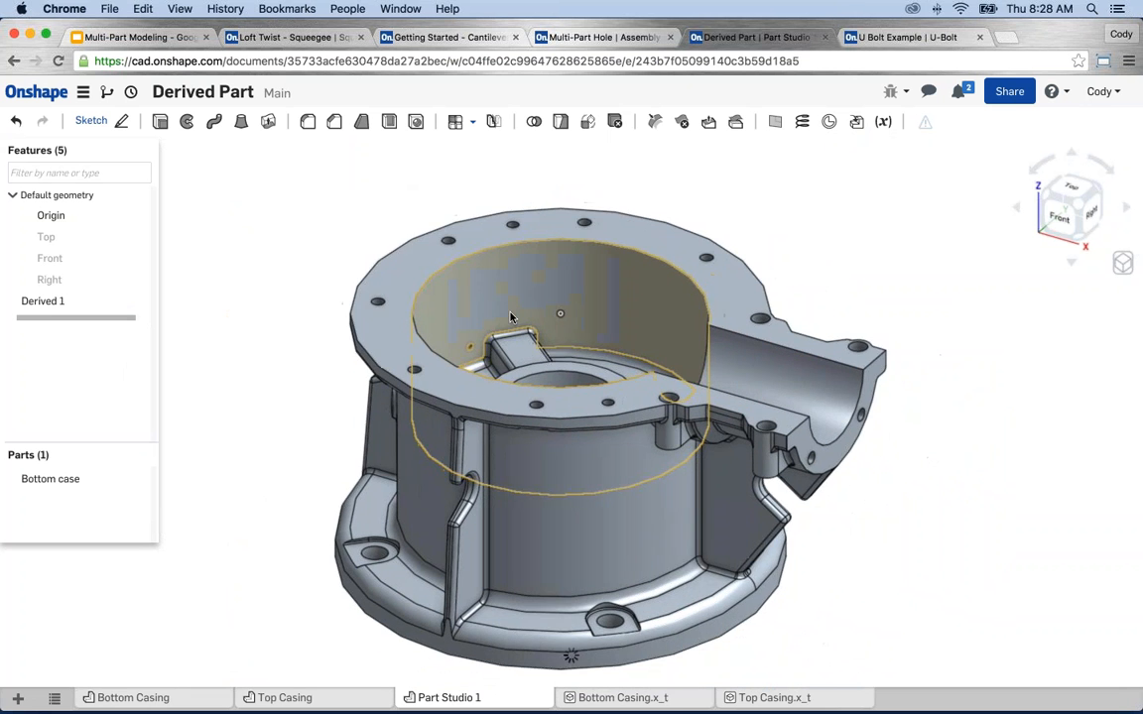
right_drag(510, 316, 775, 270)
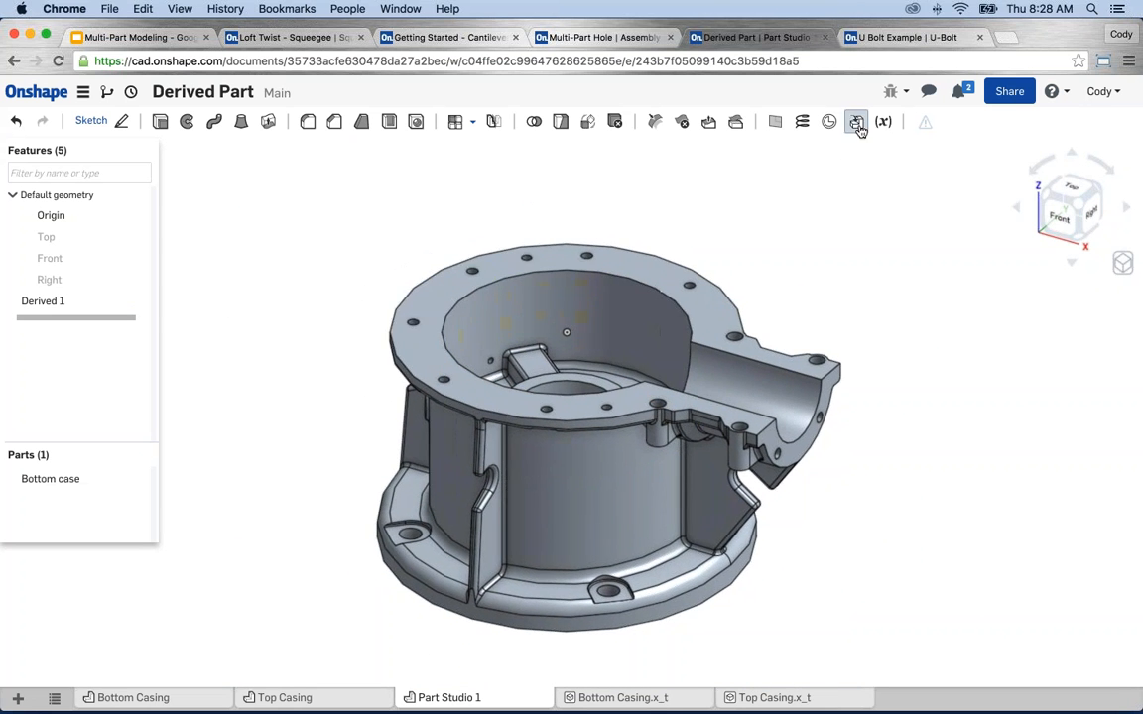
Derive the Top case from the Top Casing studio into Part Studio 1.
click(856, 121)
click(279, 327)
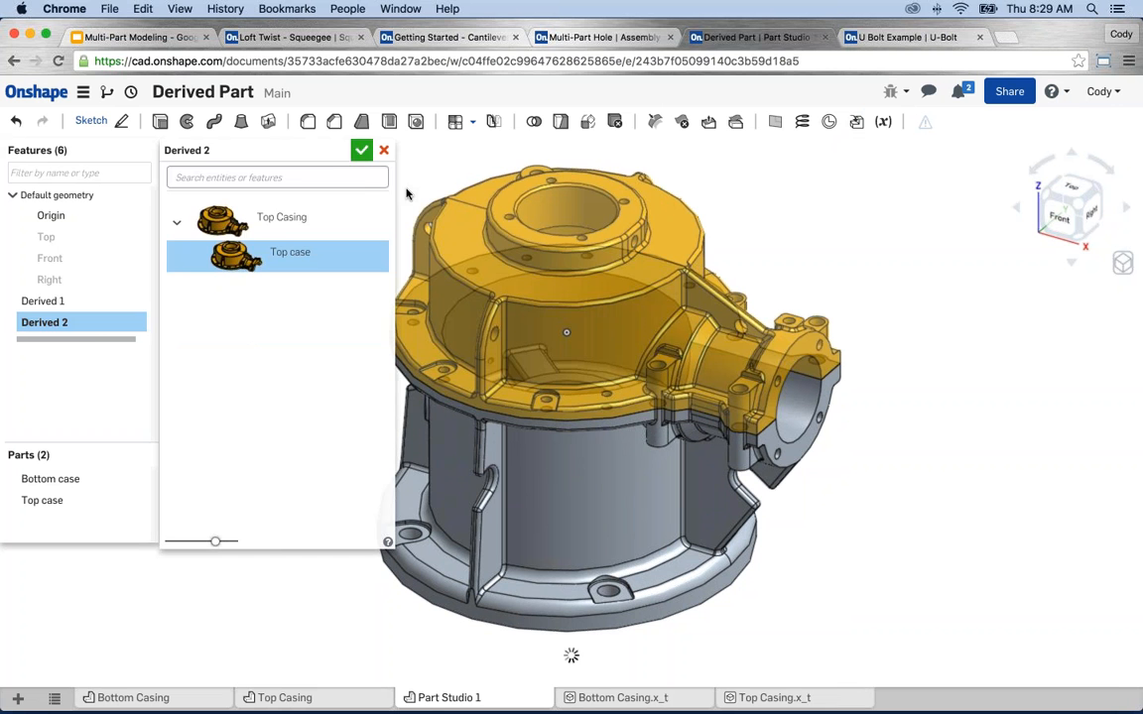
click(360, 152)
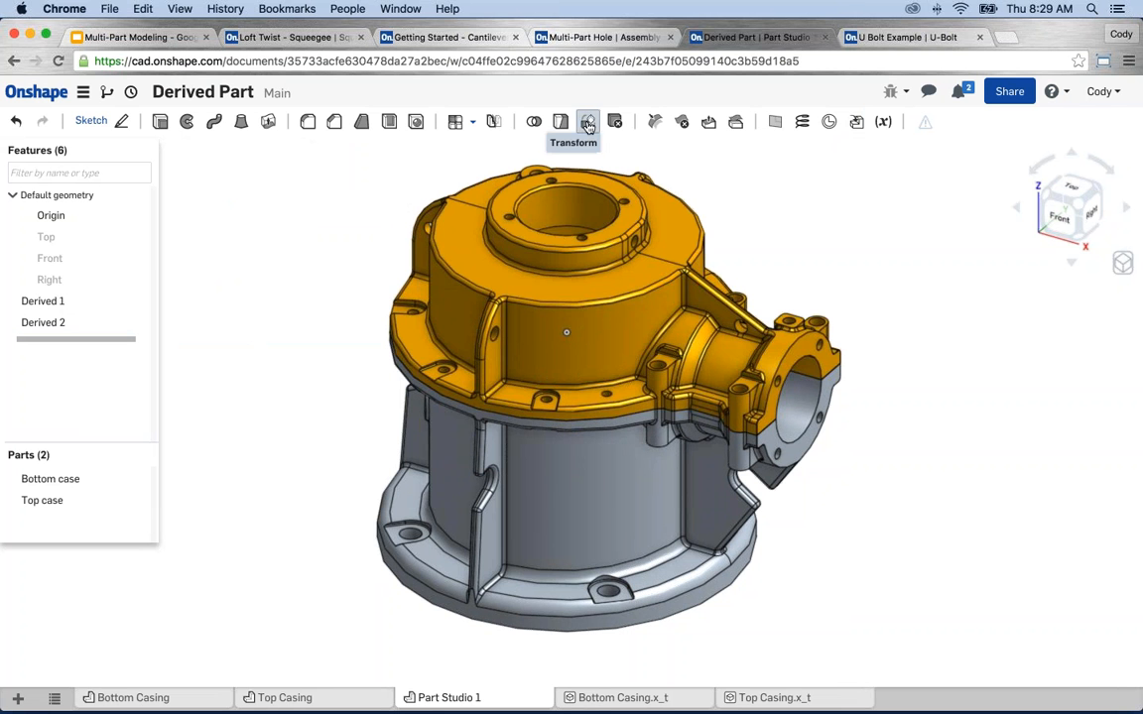
Review the transform types offered by the Transform feature, and cancel it without transforming any part.
click(587, 121)
click(274, 197)
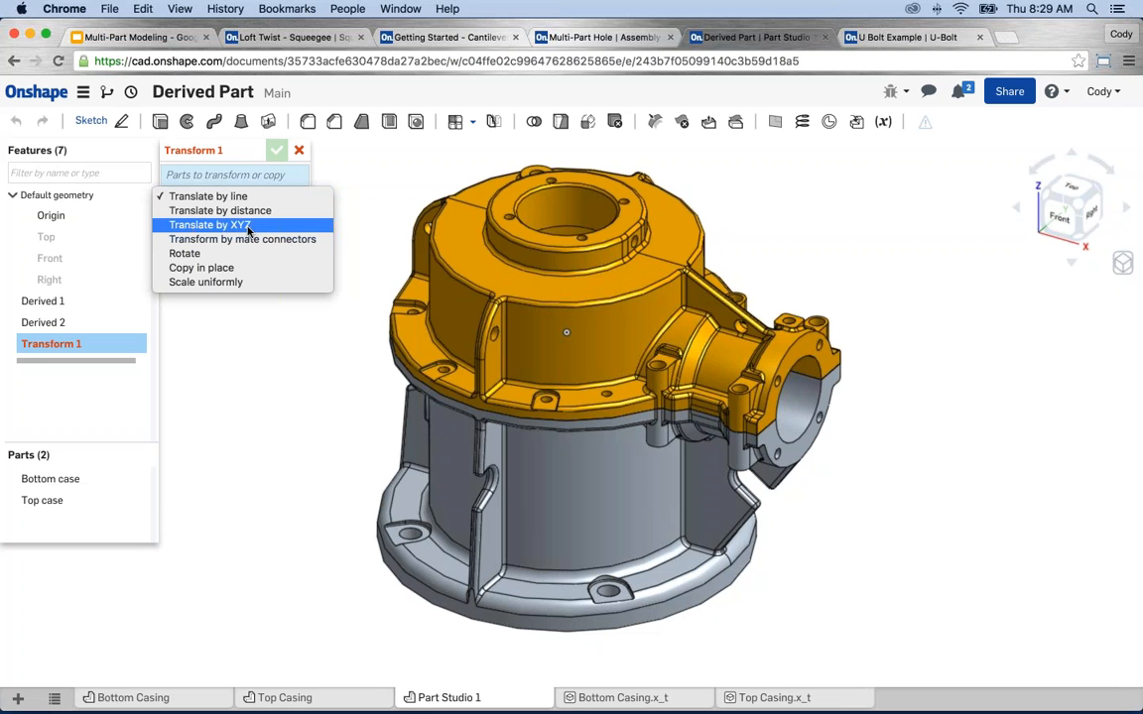
click(298, 150)
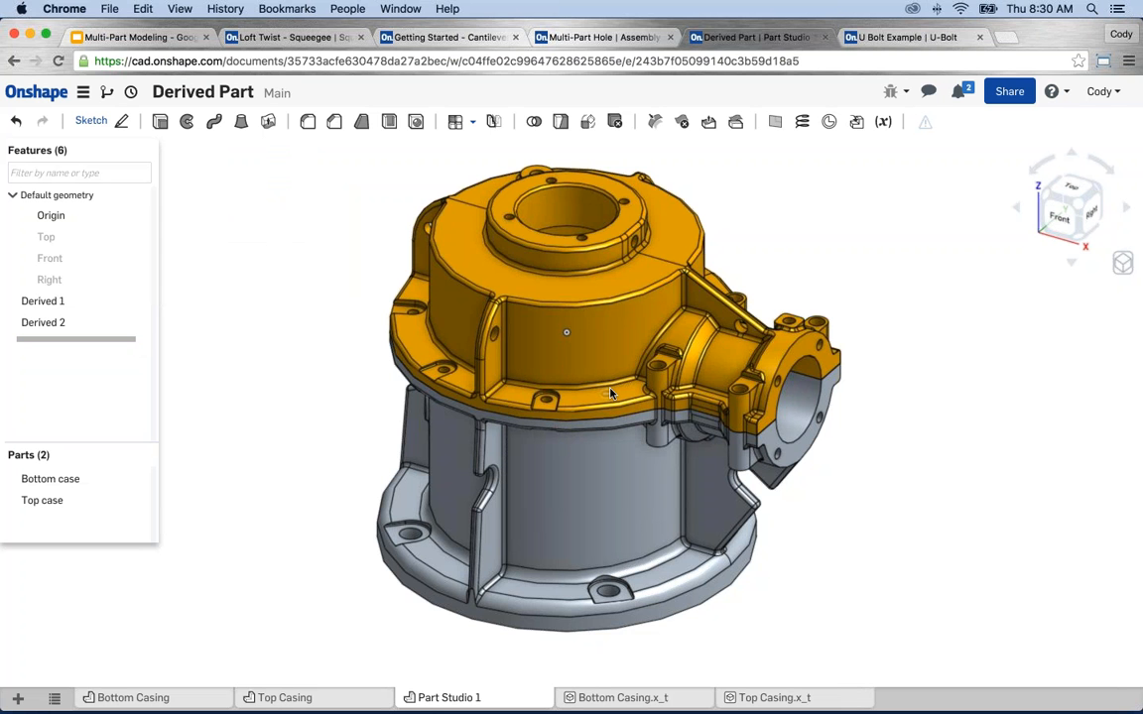
Start a sketch on the Top case's side port end face and draw a circle from the port's centre to its bore edge.
middle_drag(606, 396, 609, 399)
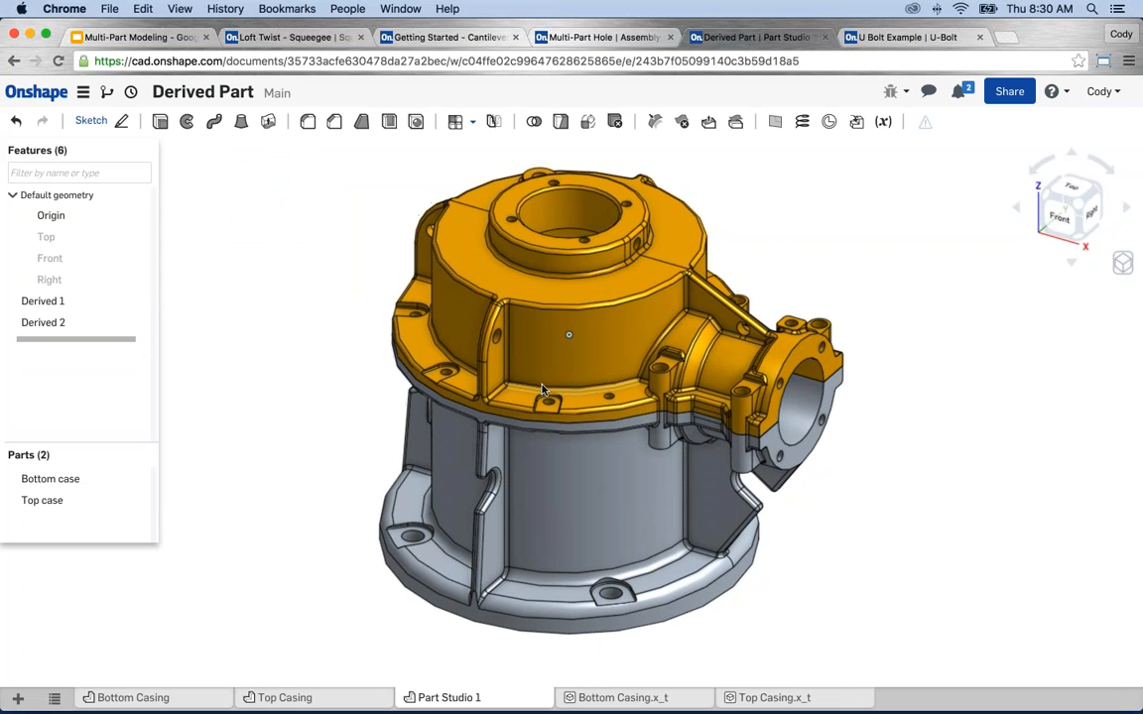
scroll(813, 362, up, 3)
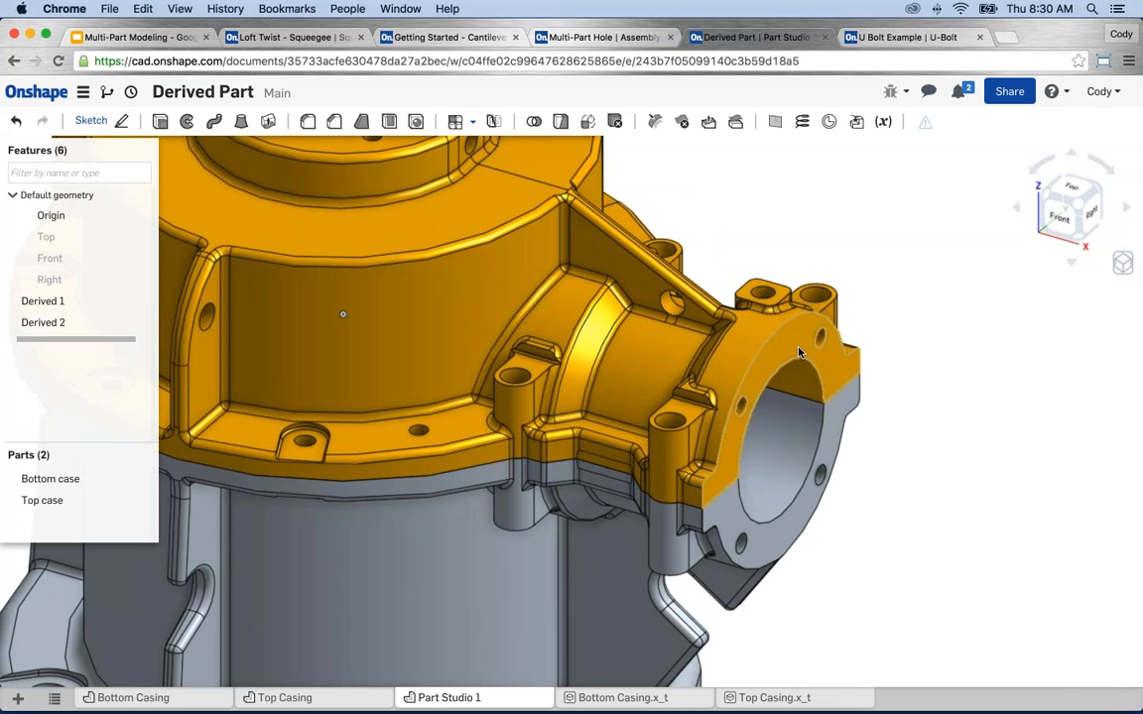
click(342, 314)
key(shift+s)
key(n)
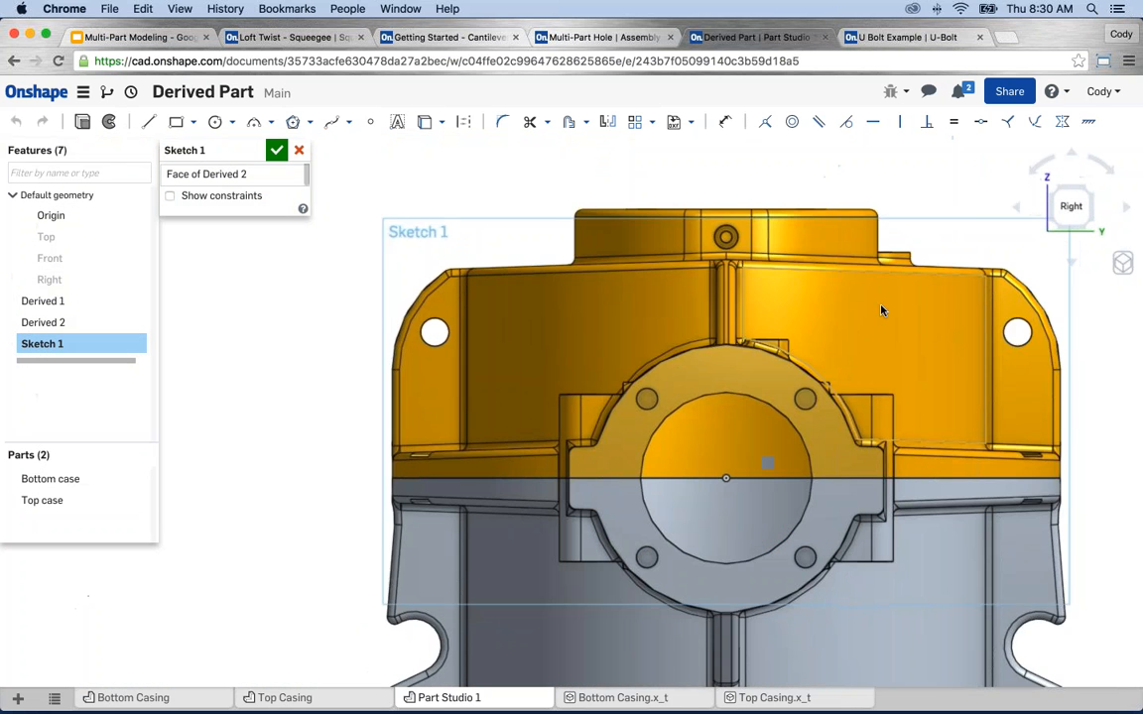
key(c)
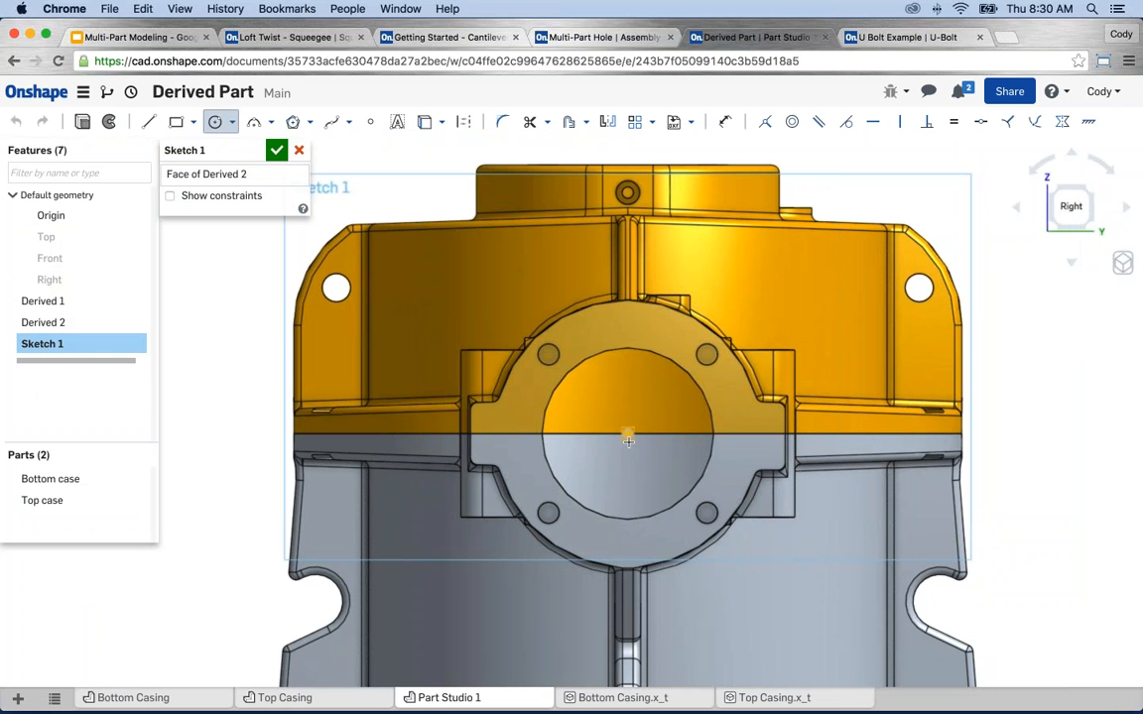
click(627, 433)
click(618, 511)
key(Escape)
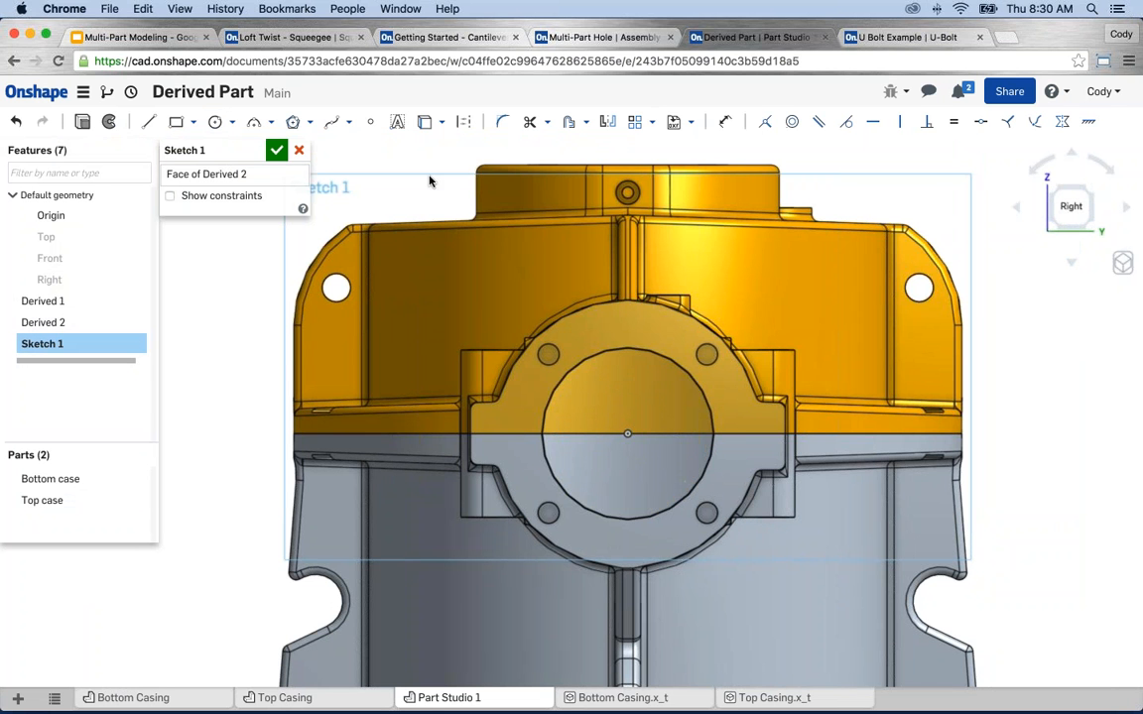
Sketch a concentric circle about 4.1 in in diameter around the port bore and snap it onto the port face's outer round edge.
key(c)
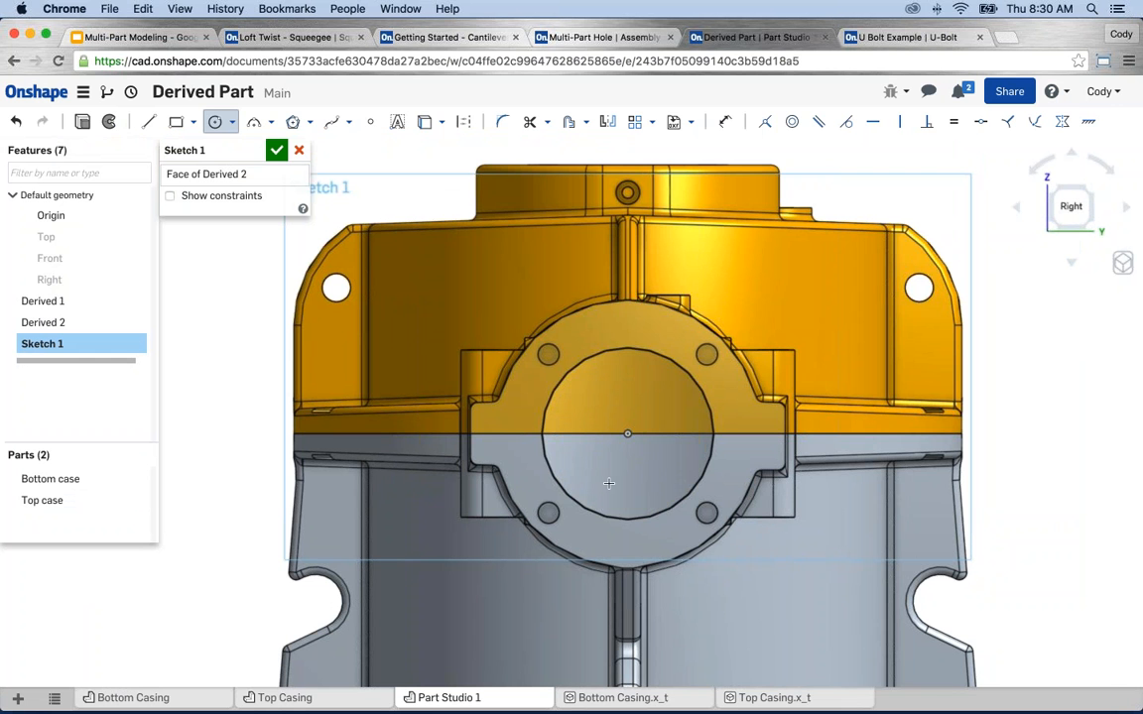
click(627, 433)
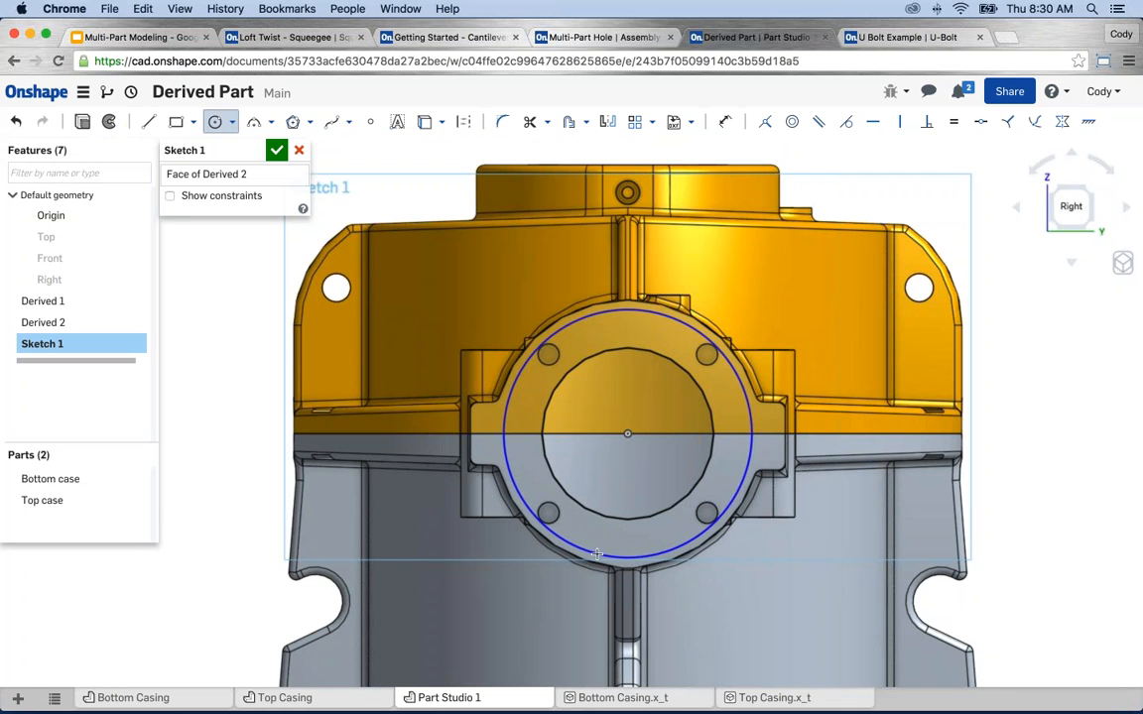
click(596, 553)
key(Escape)
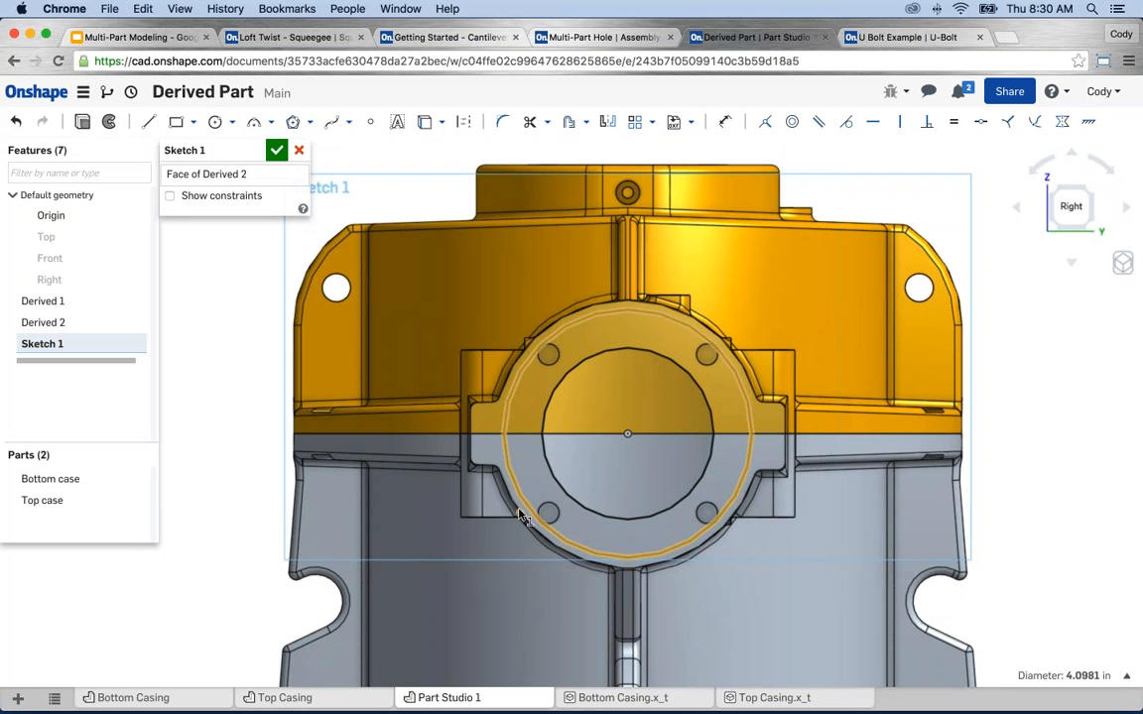
click(520, 515)
key(Escape)
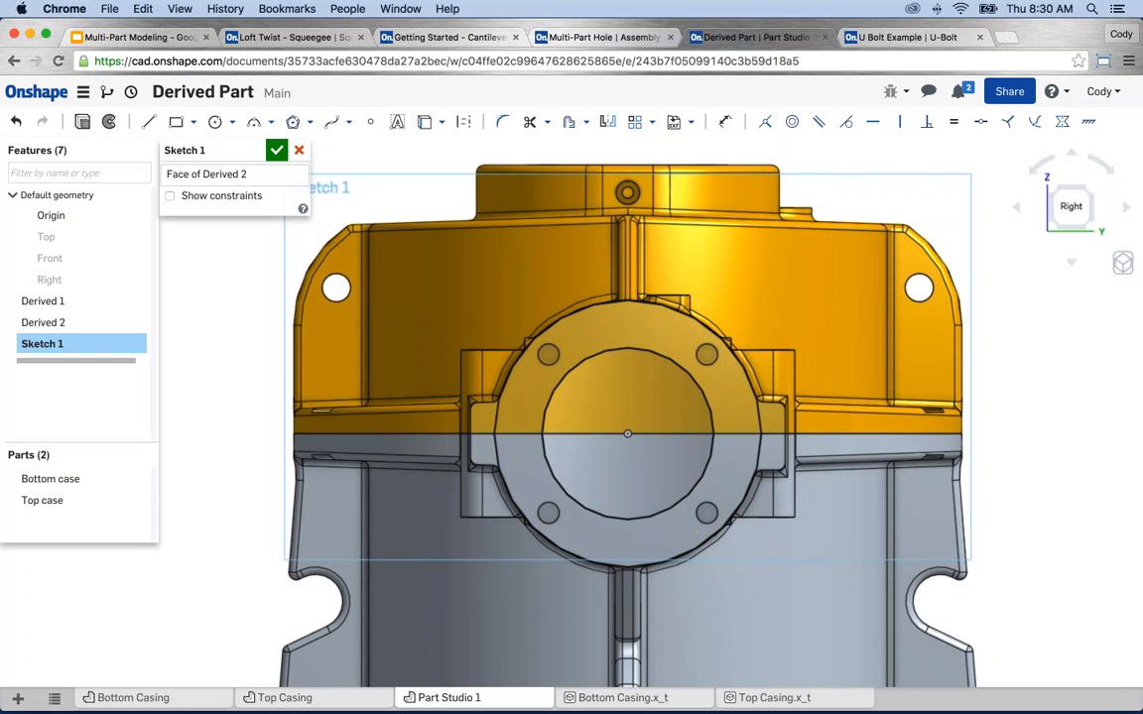
Project the edges of the four bolt holes around the port into the sketch.
key(u)
click(551, 346)
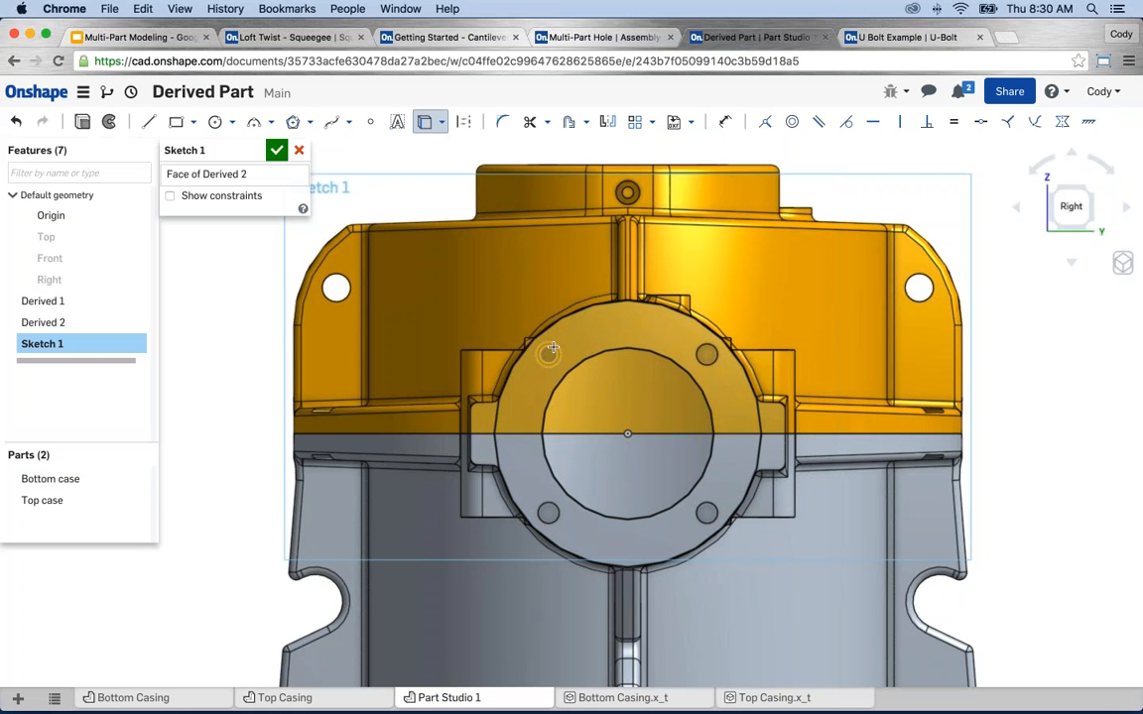
click(705, 354)
click(706, 512)
click(552, 507)
Extrude the flange sketch 0.5 in outward from the port face as a new solid part.
mouse_move(430, 427)
right_down()
mouse_move(474, 474)
mouse_move(535, 495)
right_up()
click(85, 123)
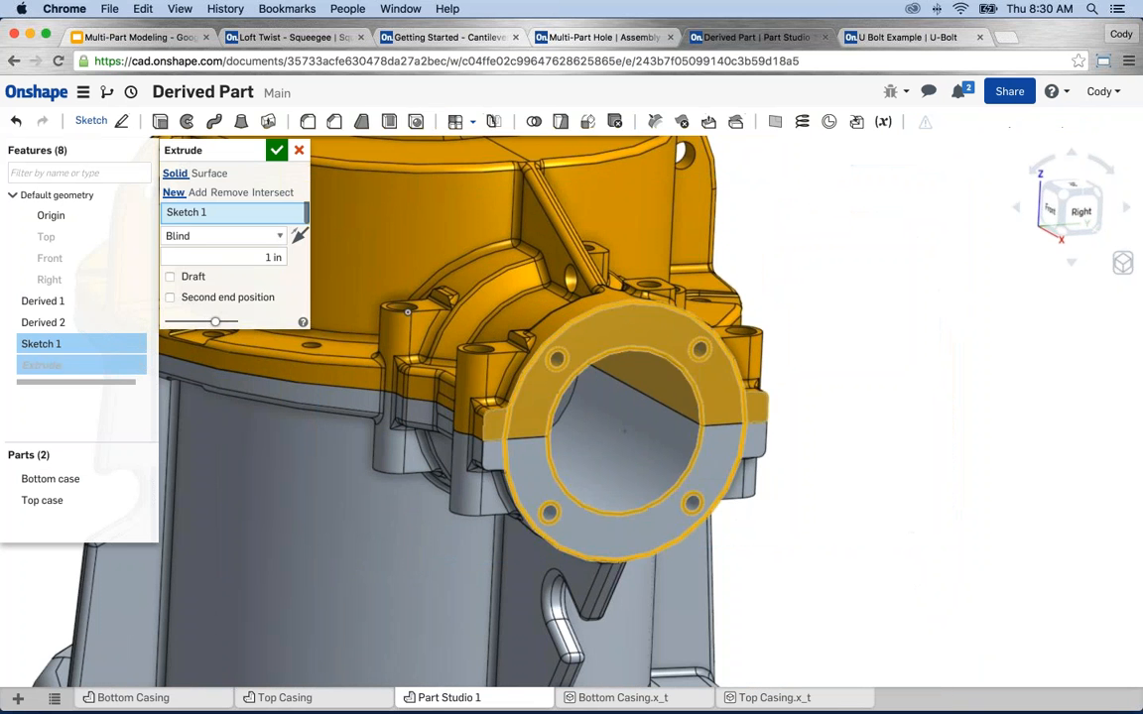
drag(258, 256, 303, 263)
text(.5)
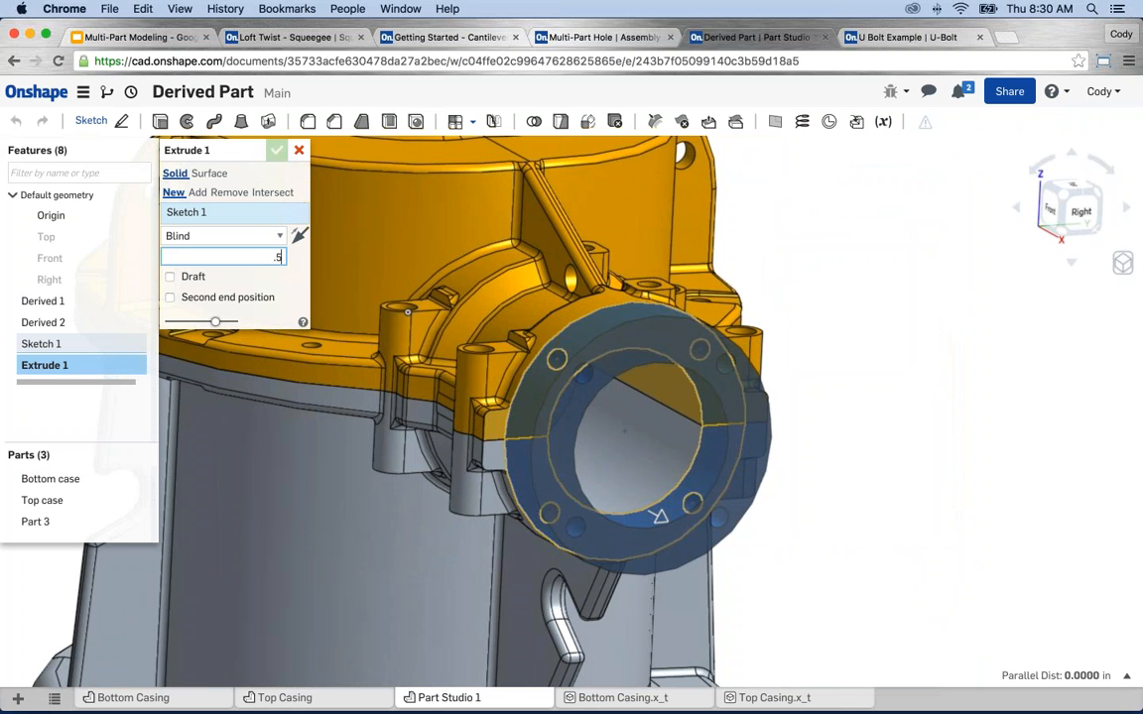
click(277, 150)
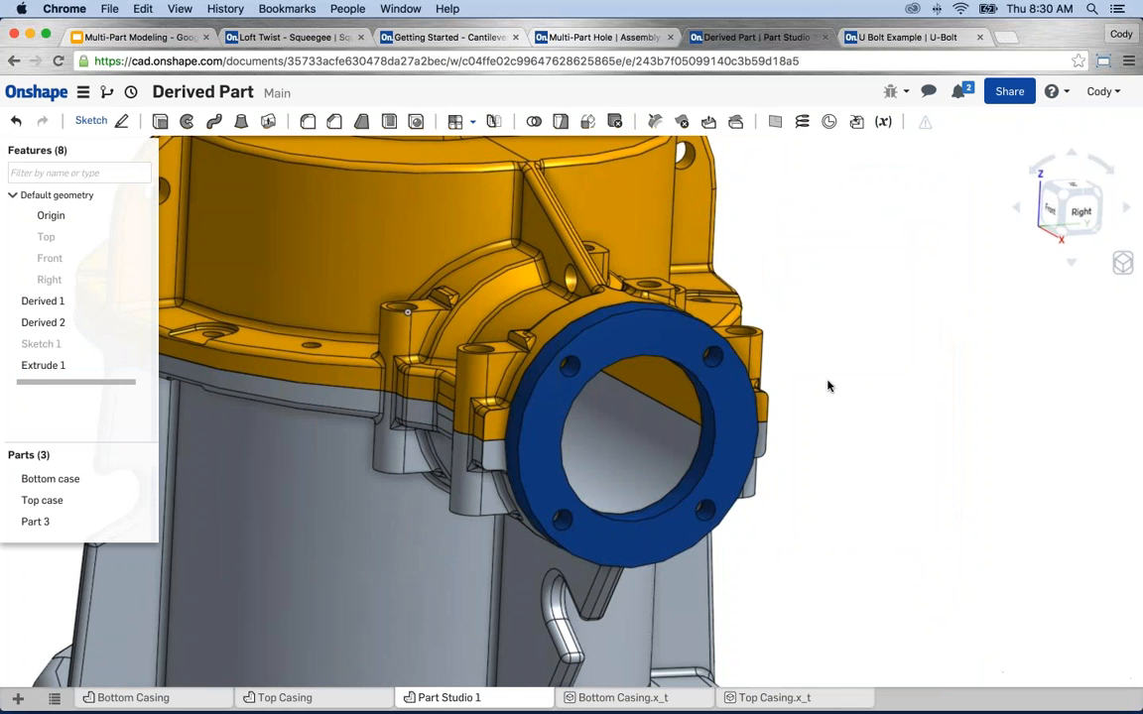
right_drag(826, 388, 650, 392)
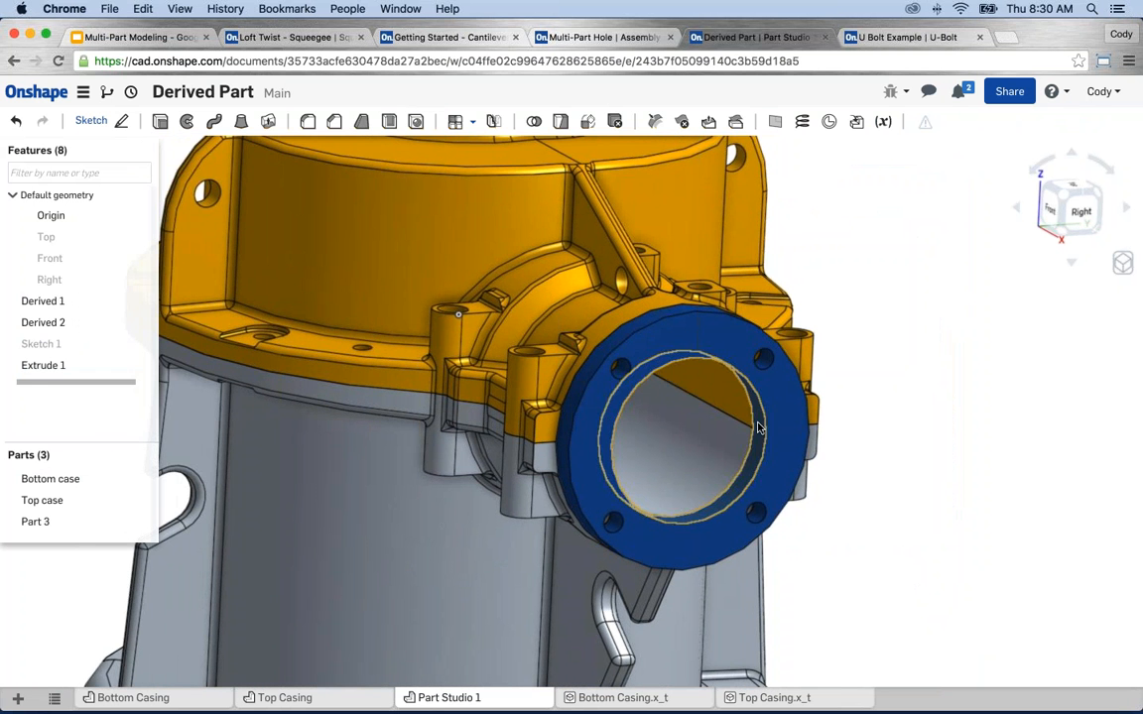
right_drag(758, 428, 734, 365)
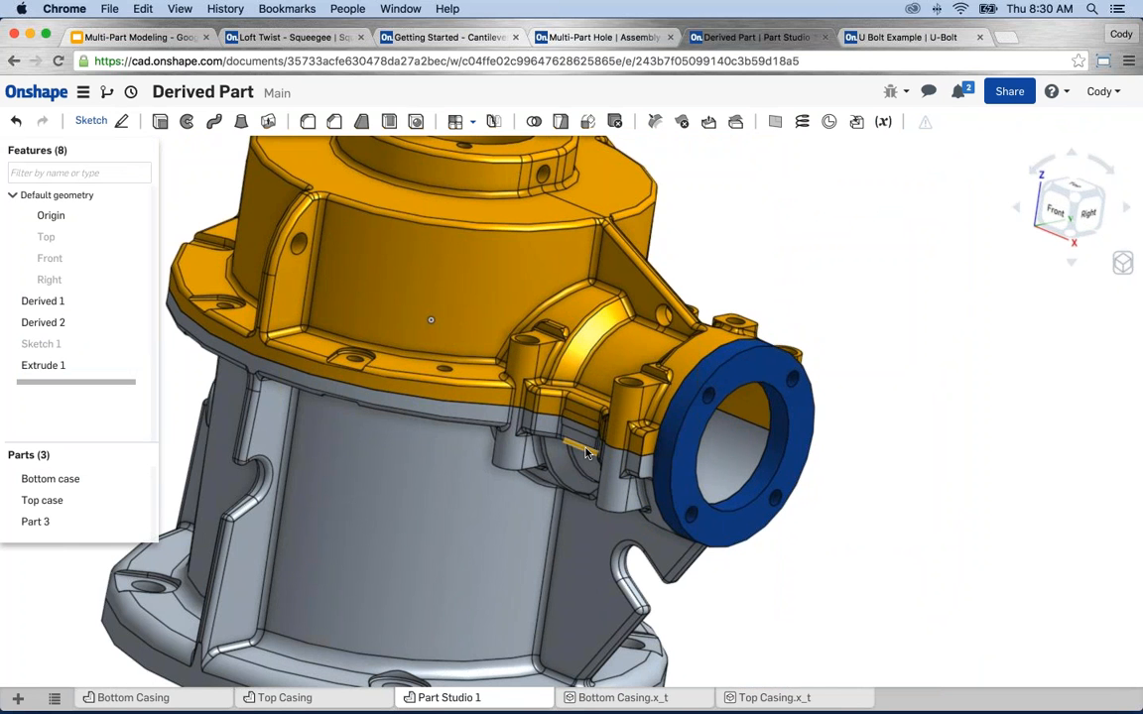
scroll(585, 453, down, 3)
scroll(596, 390, down, 4)
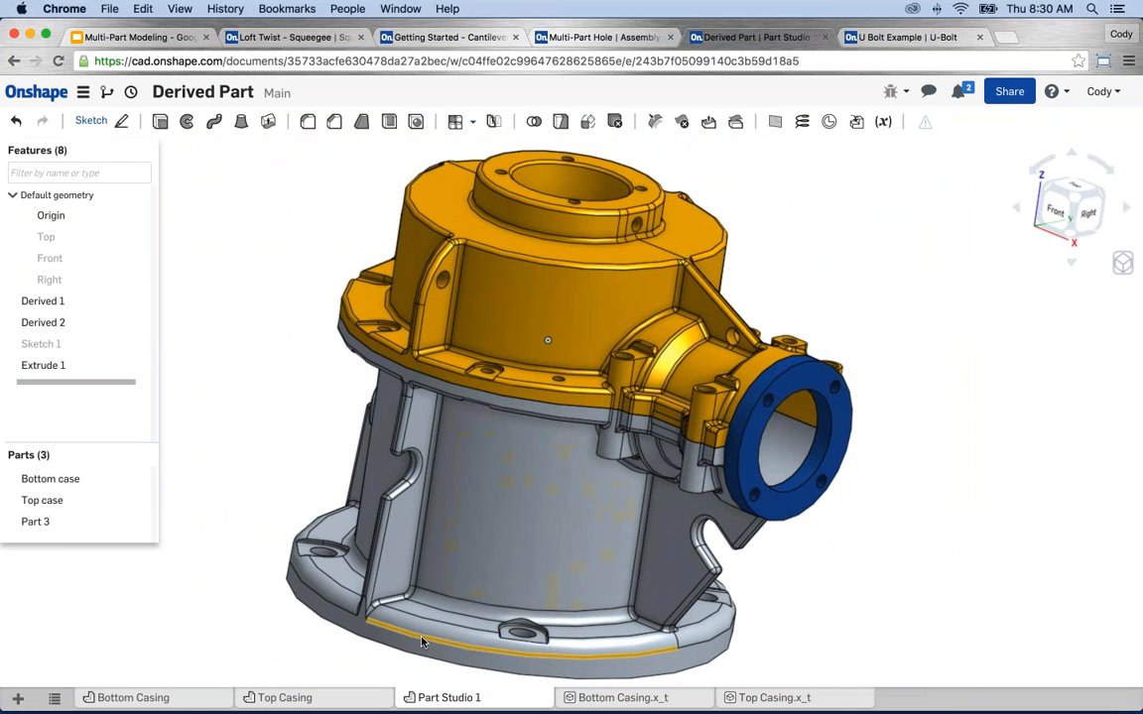
In the Bottom Casing studio, offset the side port's half-bore face by 0.75 in with Move face.
click(182, 700)
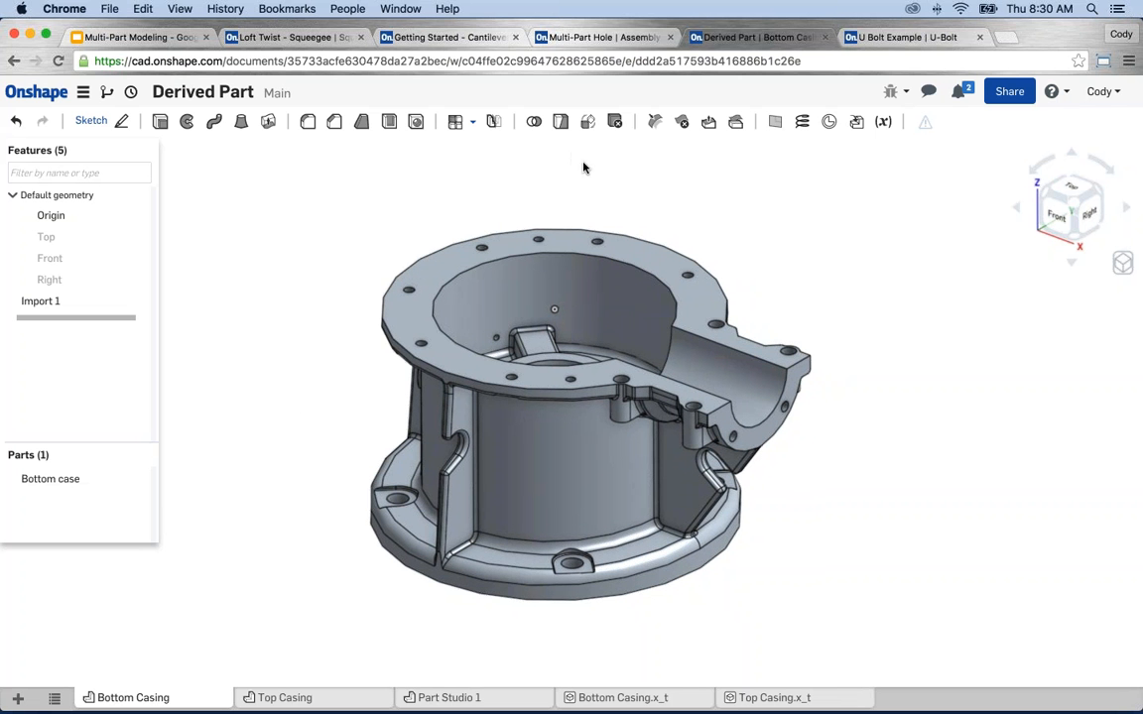
click(710, 123)
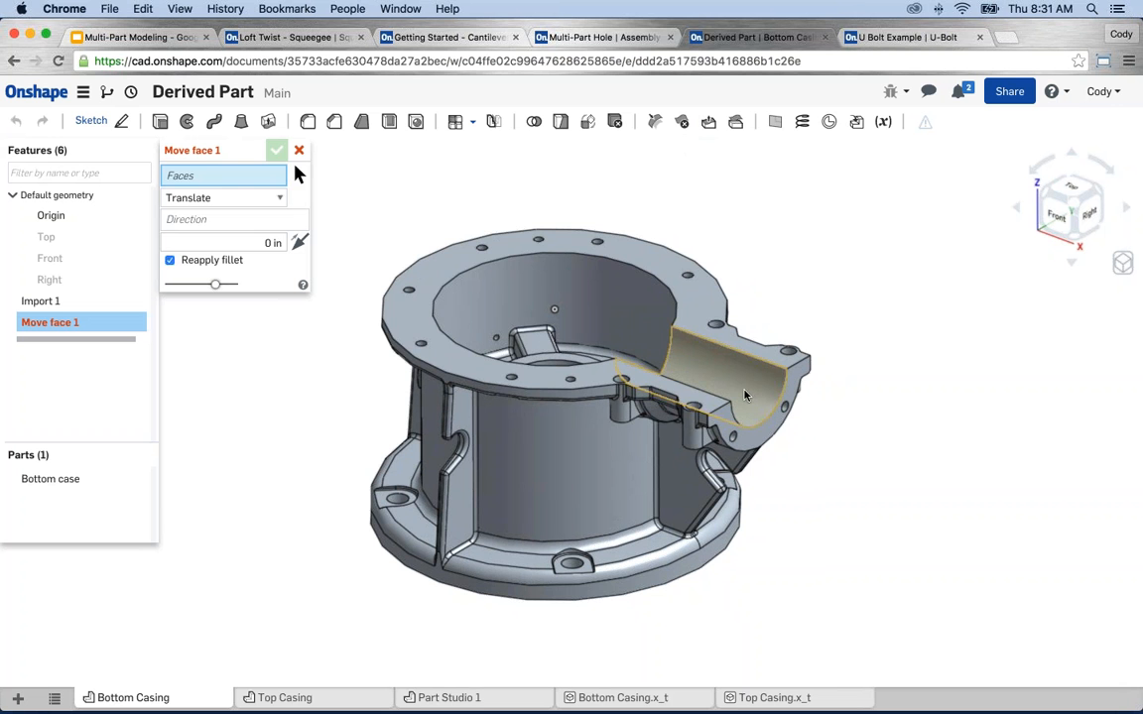
click(746, 395)
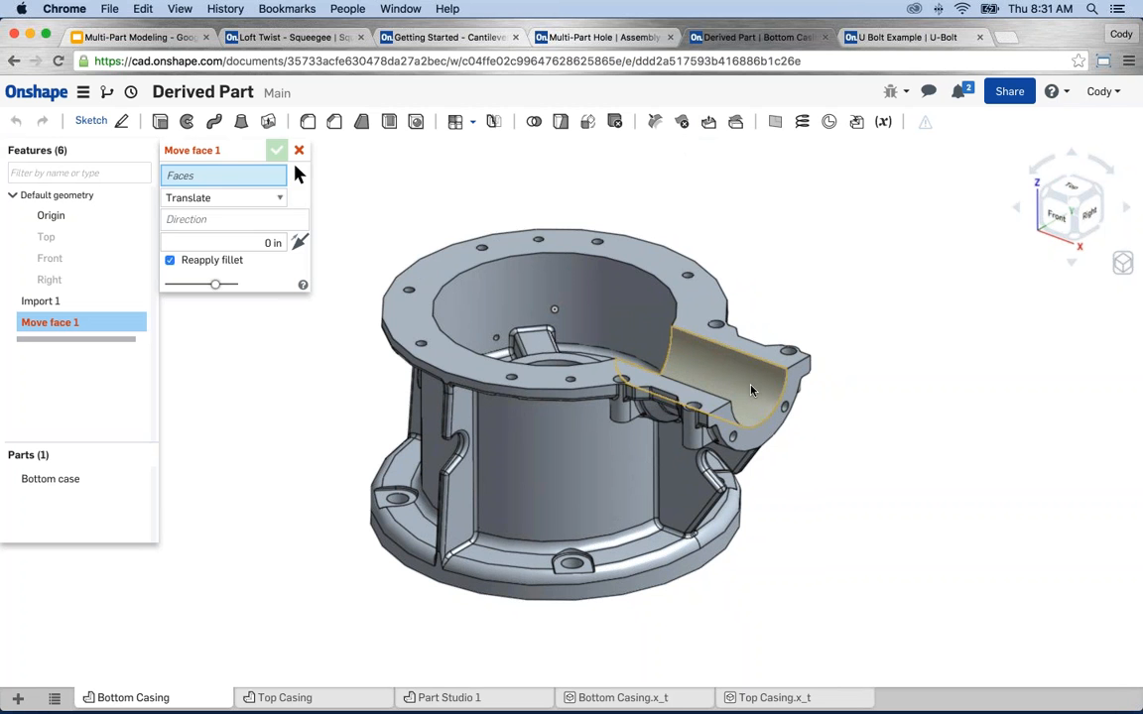
click(214, 197)
click(186, 224)
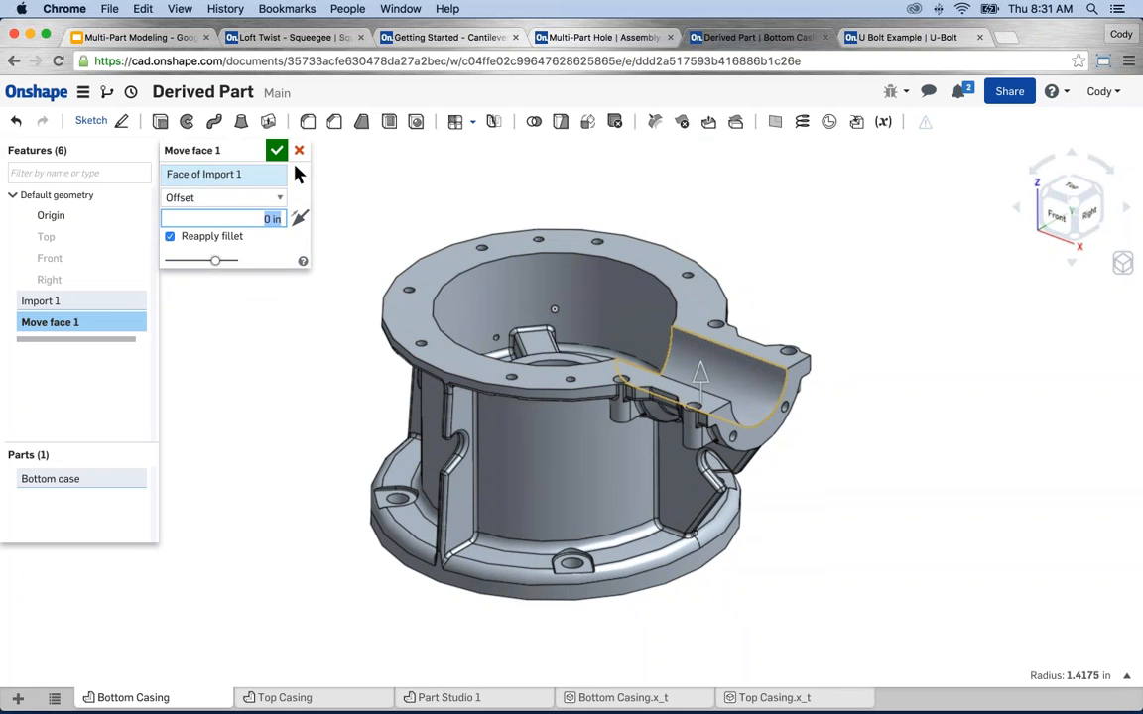
text(.75)
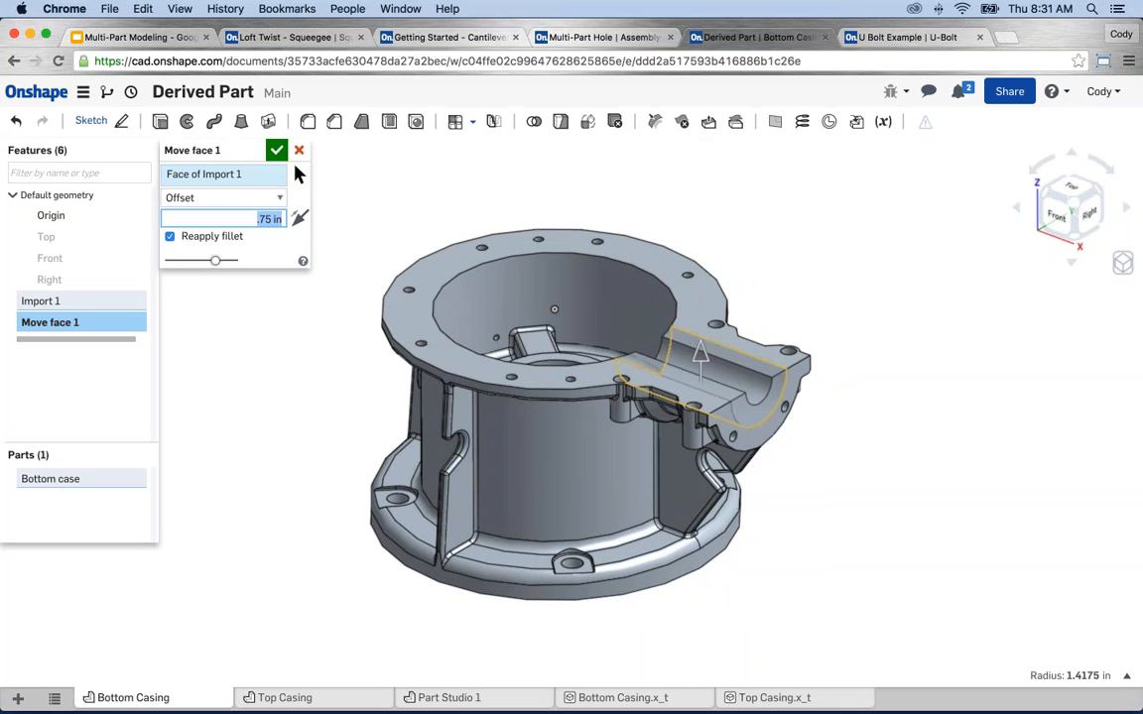
click(276, 149)
middle_drag(320, 432, 289, 435)
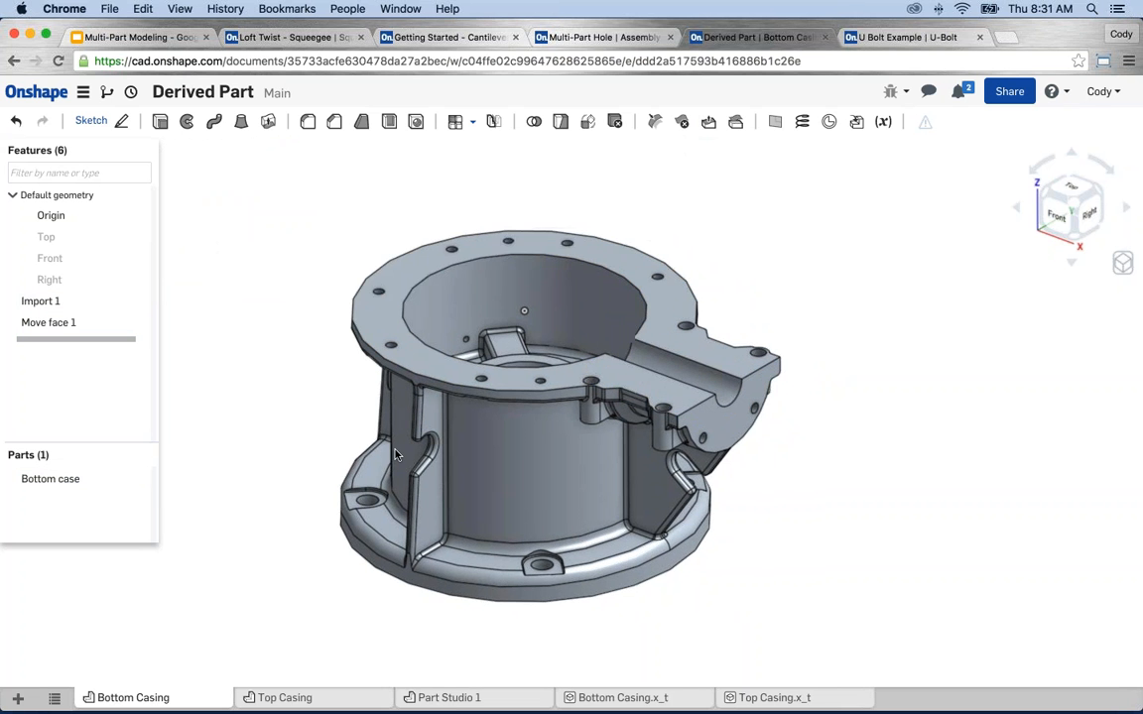
right_drag(564, 425, 411, 322)
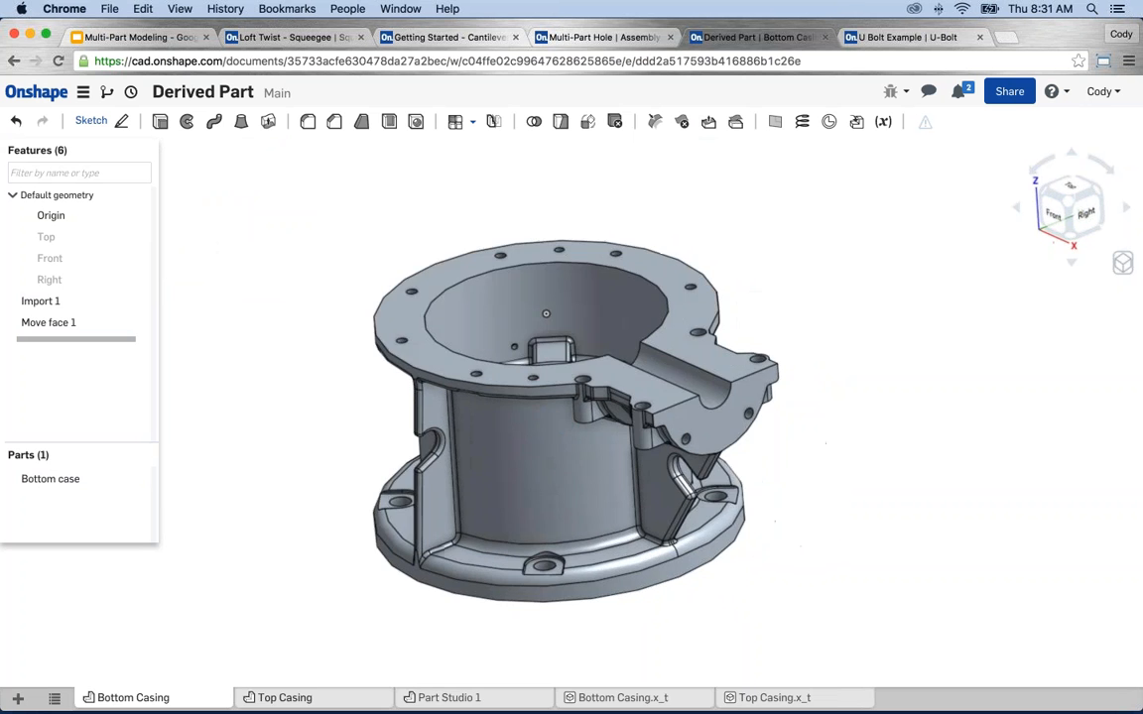
In the Top Casing studio, offset the side port's half-bore face by 0.75 in with Move face.
click(283, 699)
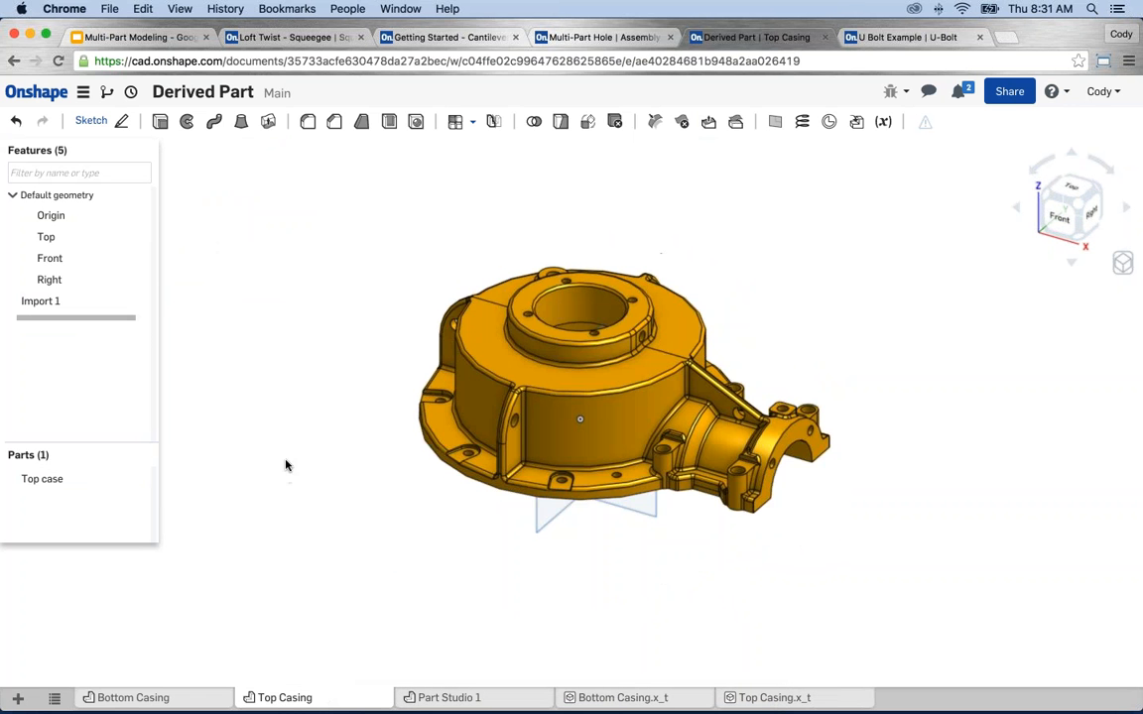
click(708, 121)
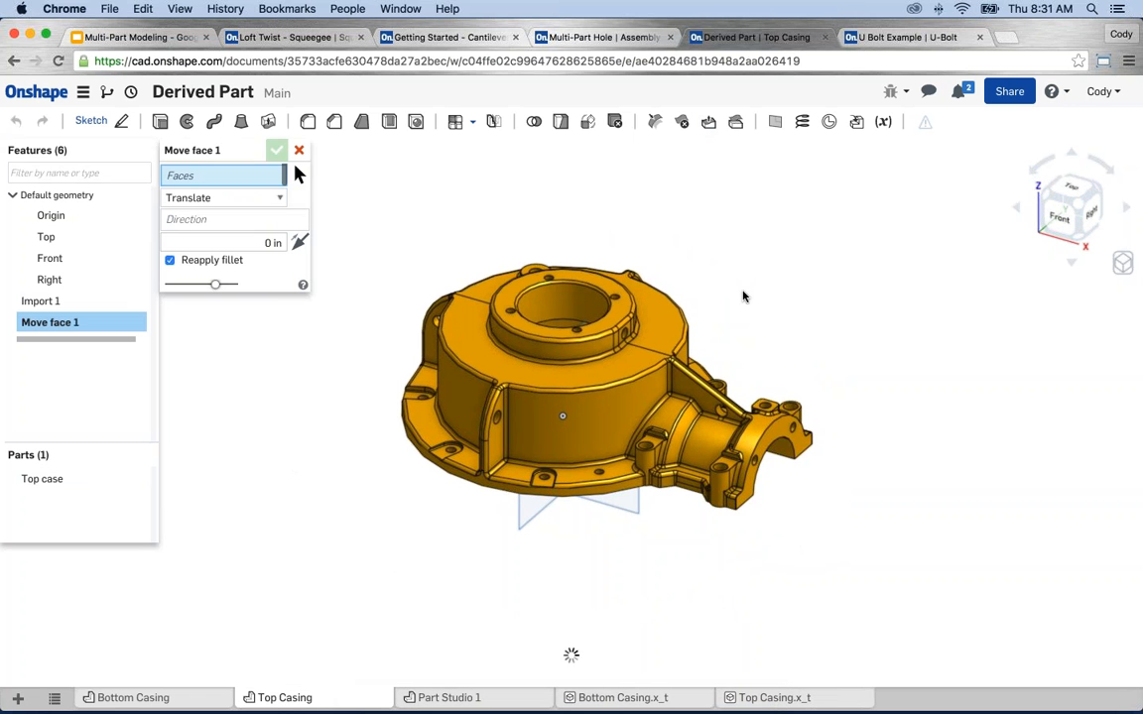
right_drag(742, 296, 715, 350)
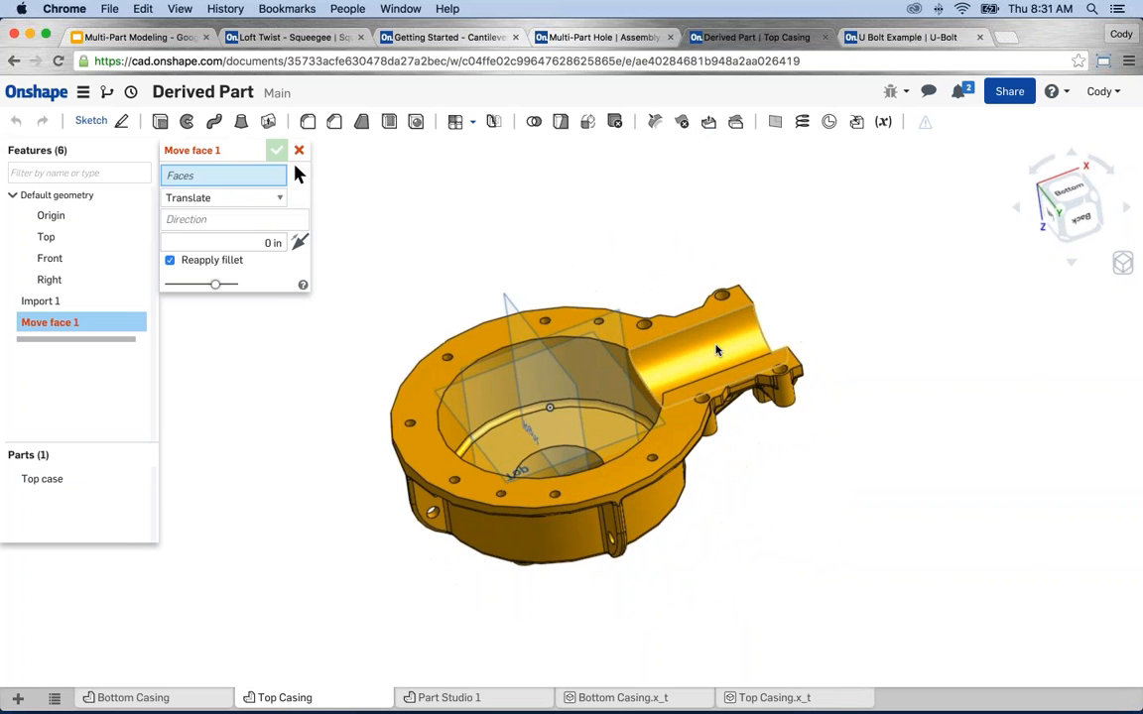
click(716, 349)
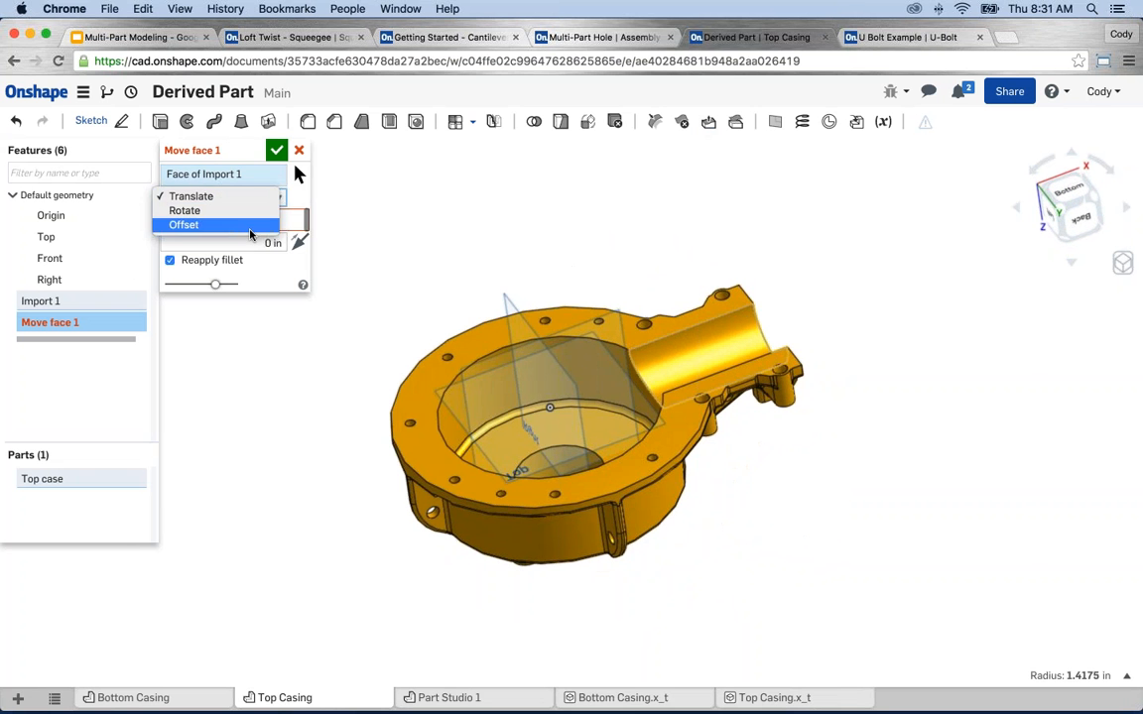
click(200, 226)
click(284, 219)
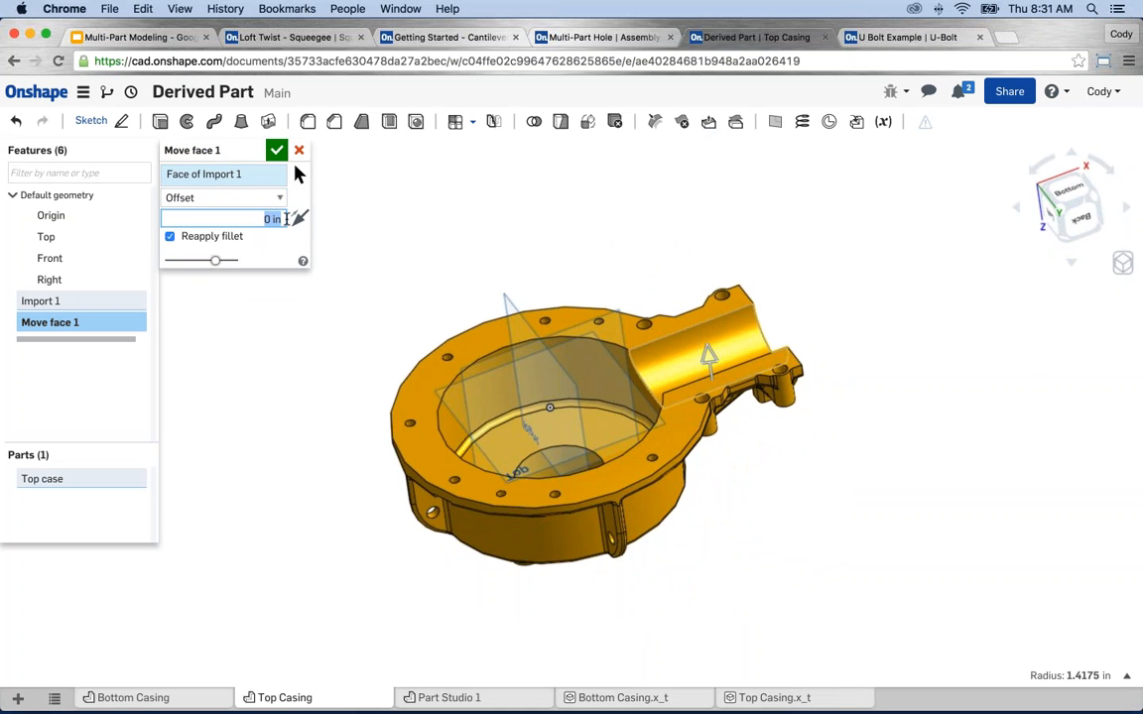
text(.75)
key(Return)
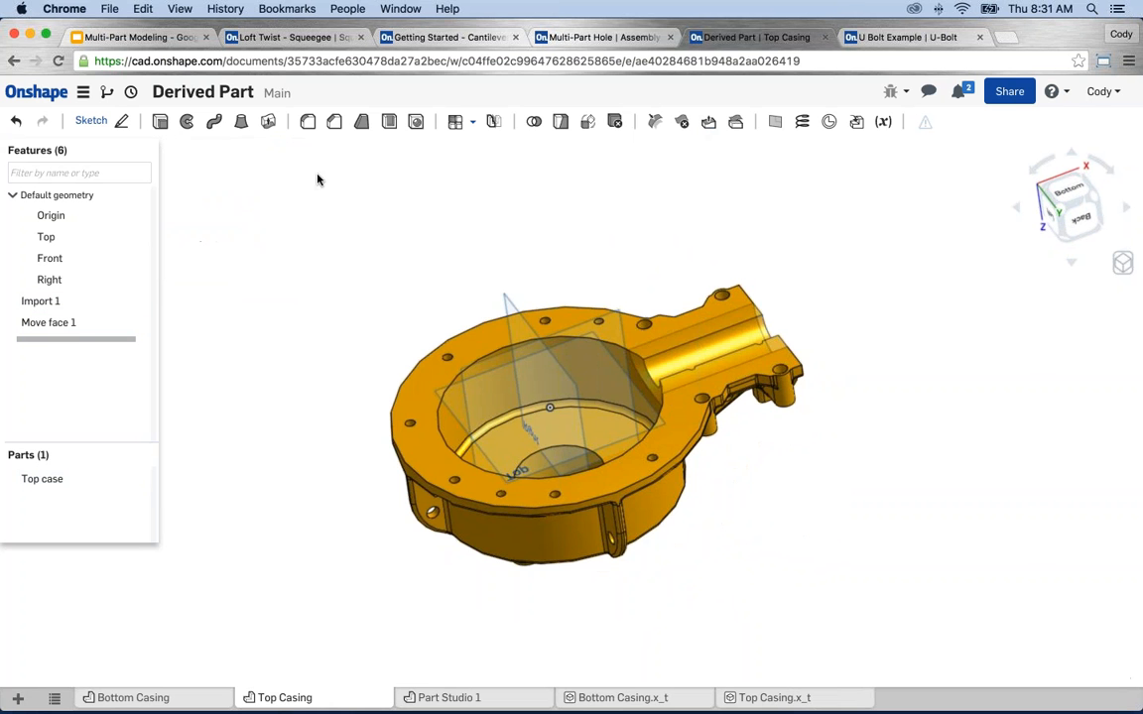
right_drag(319, 178, 472, 352)
scroll(473, 352, up, 3)
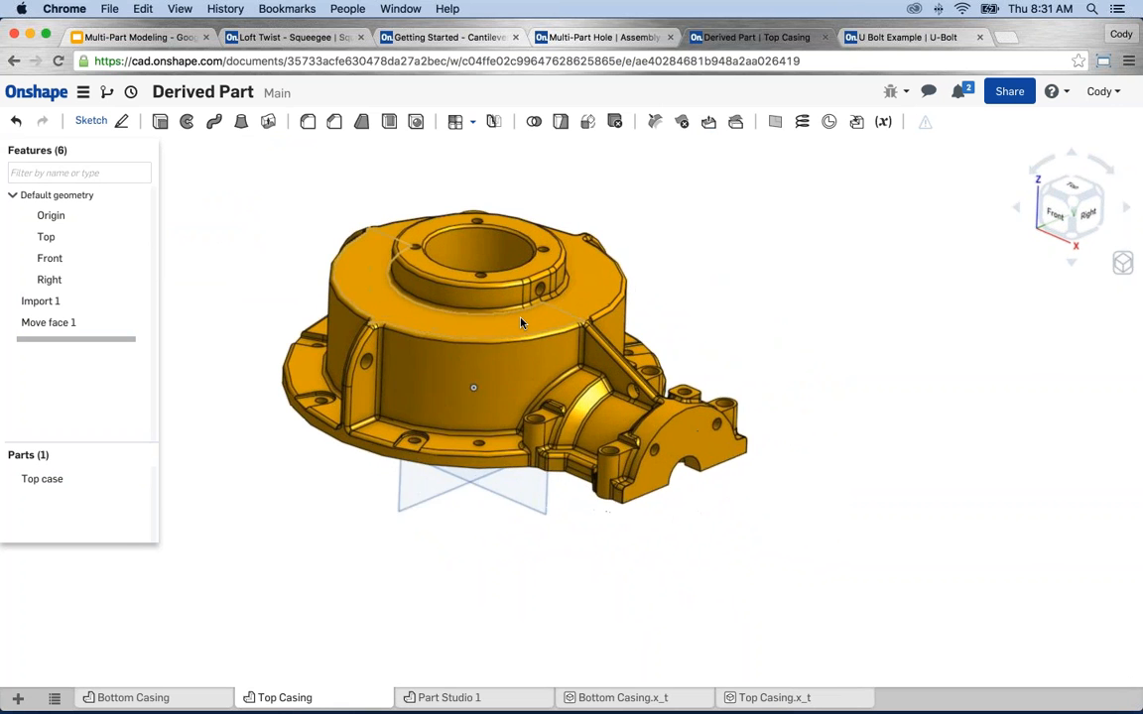
Return to Part Studio 1 and examine the flange's centre opening and its fit against the two derived casings.
click(448, 699)
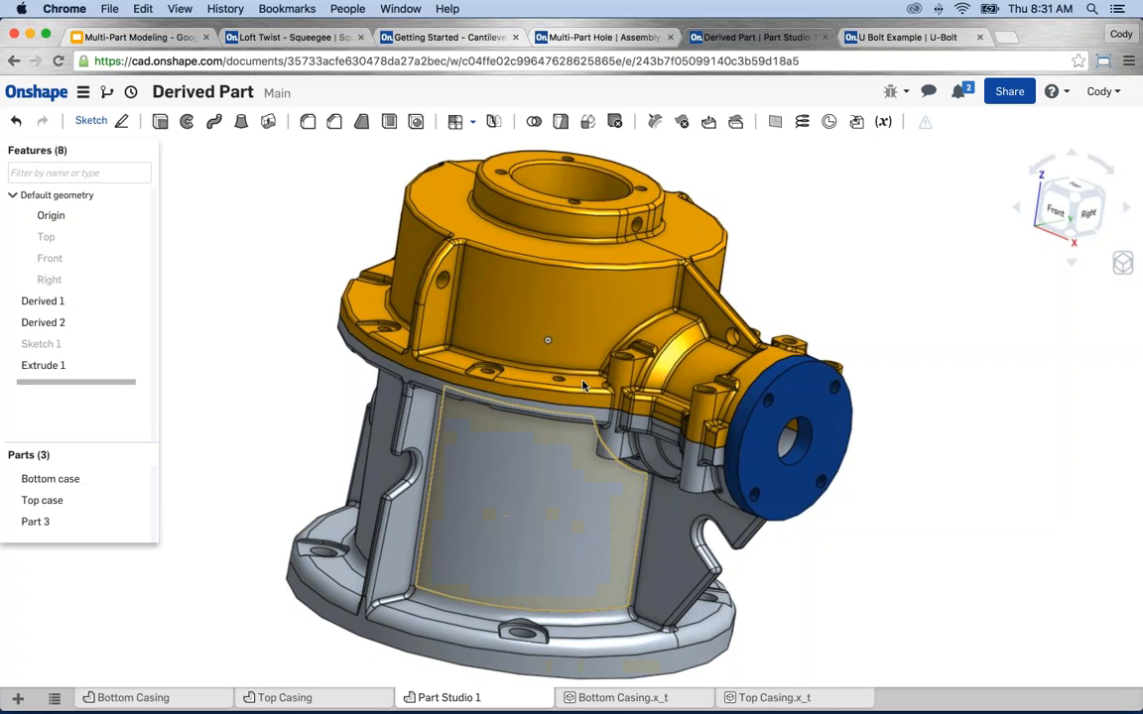
right_drag(652, 522, 605, 517)
scroll(753, 462, up, 2)
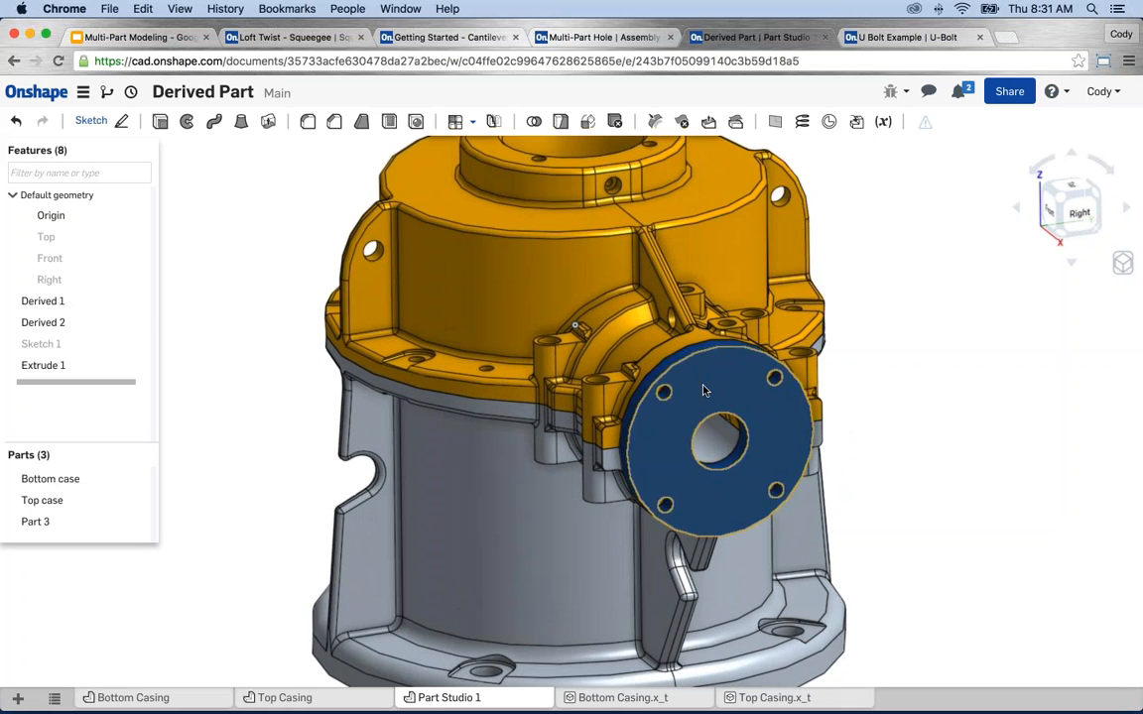
scroll(750, 462, up, 2)
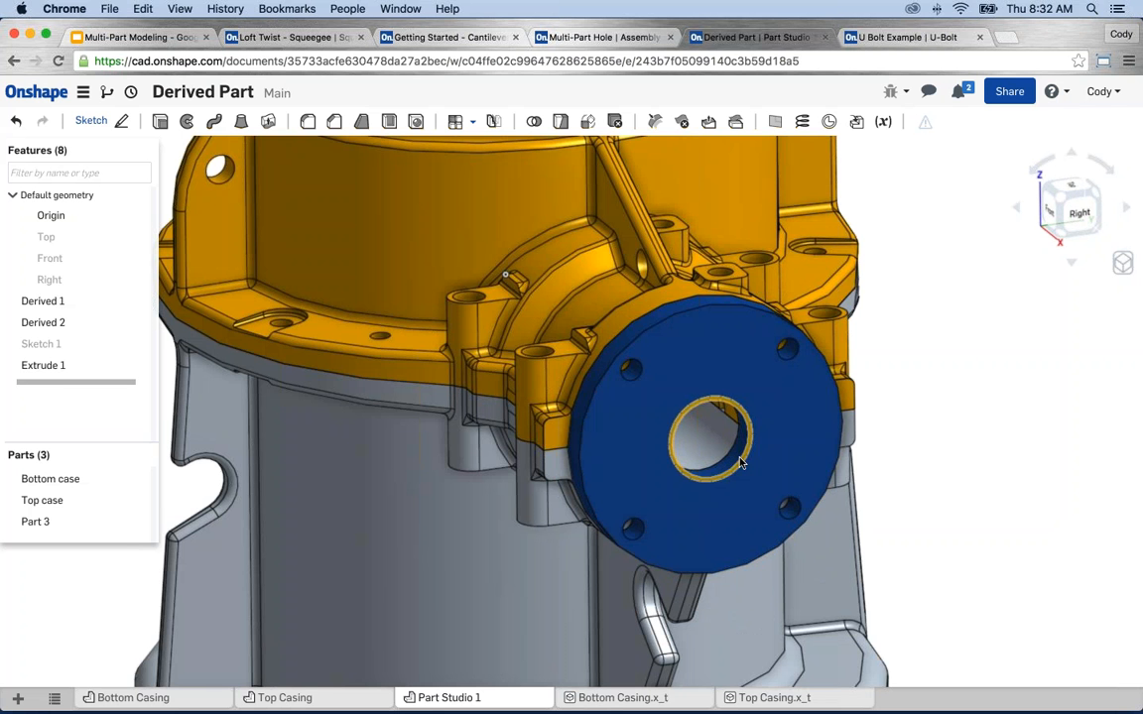
scroll(963, 404, down, 1)
scroll(963, 403, down, 4)
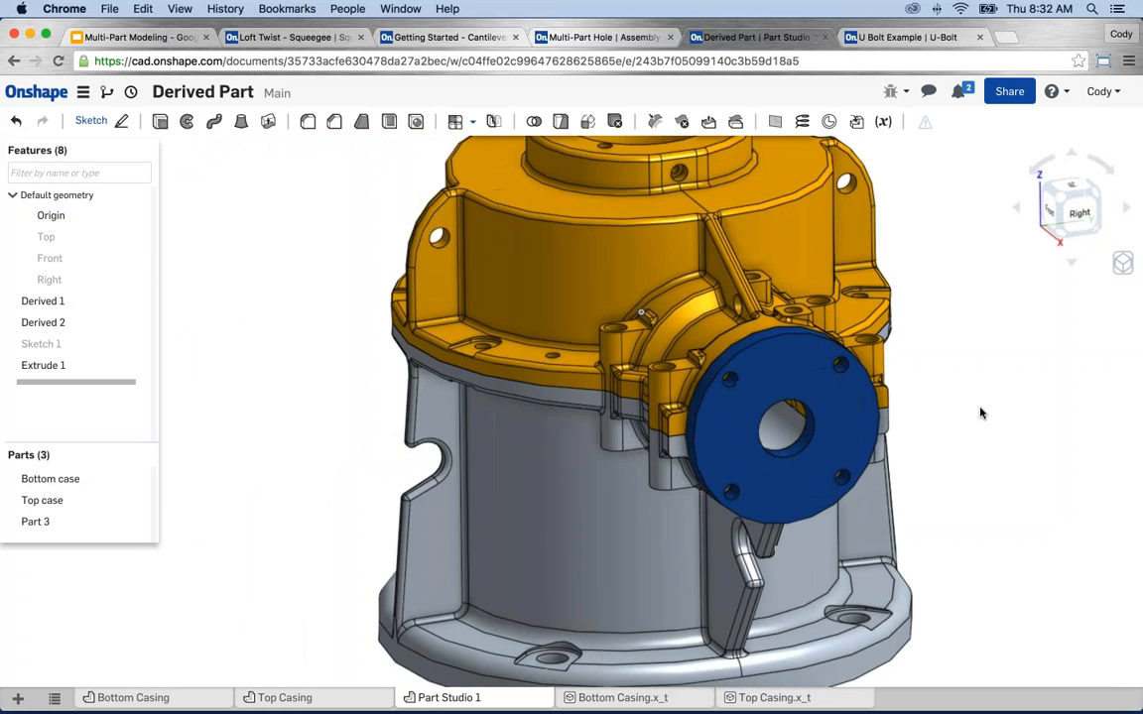
right_drag(980, 413, 872, 433)
scroll(876, 425, down, 3)
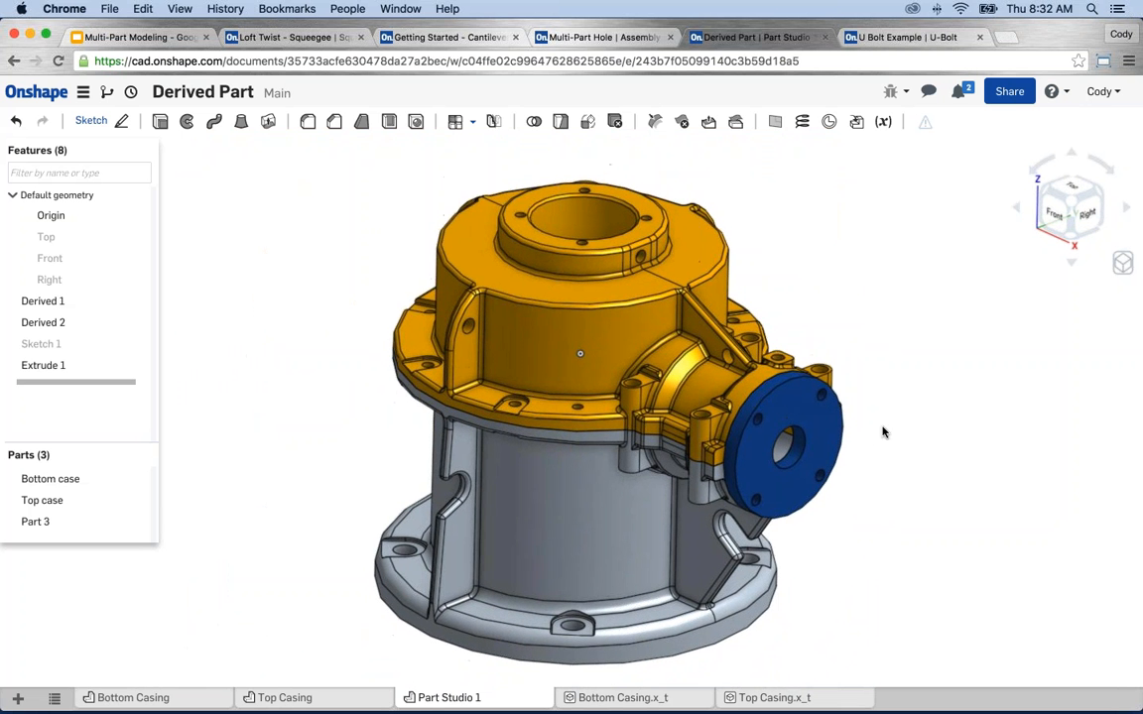
Switch to the U Bolt Example document, reload its timed-out session and turn the U-bolt so its legs point up.
scroll(793, 442, up, 1)
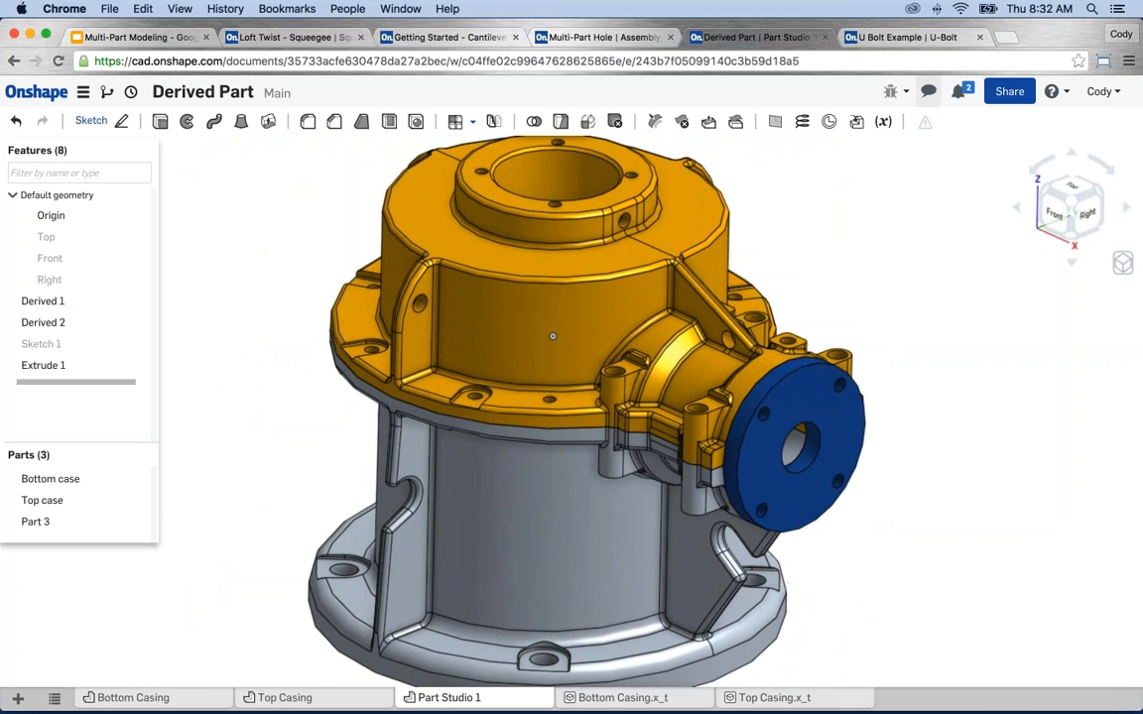
click(892, 37)
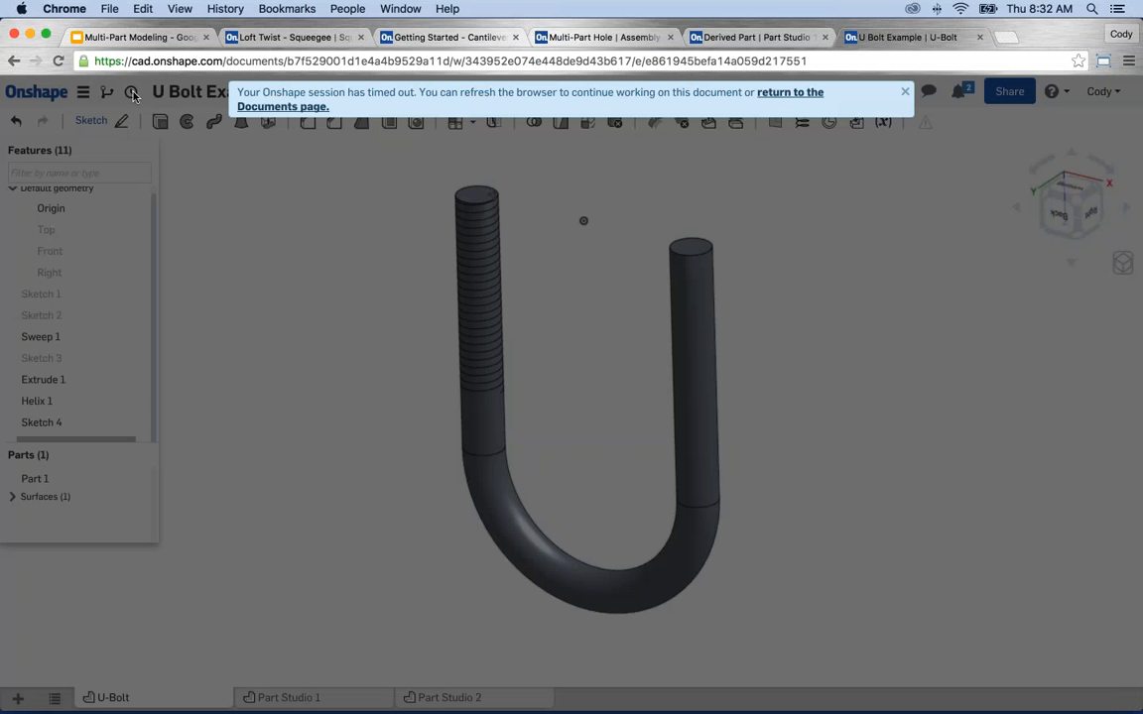
key(super+r)
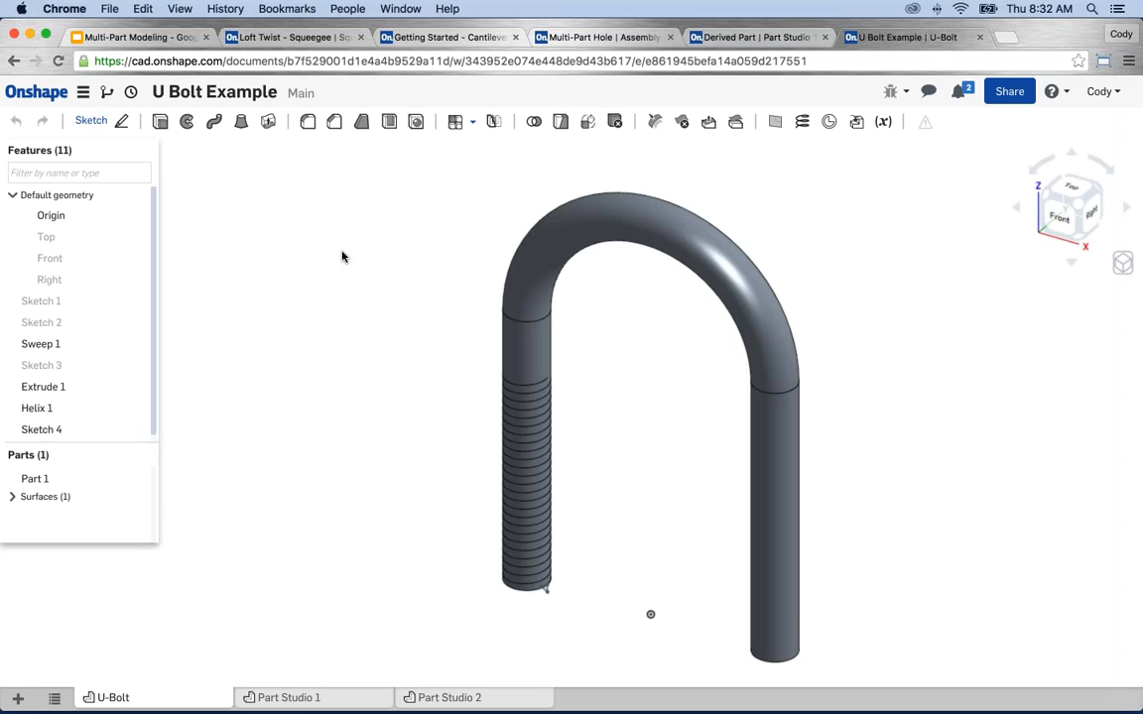
mouse_move(408, 518)
right_down()
mouse_move(426, 331)
mouse_move(405, 285)
mouse_move(372, 303)
mouse_move(451, 305)
right_up()
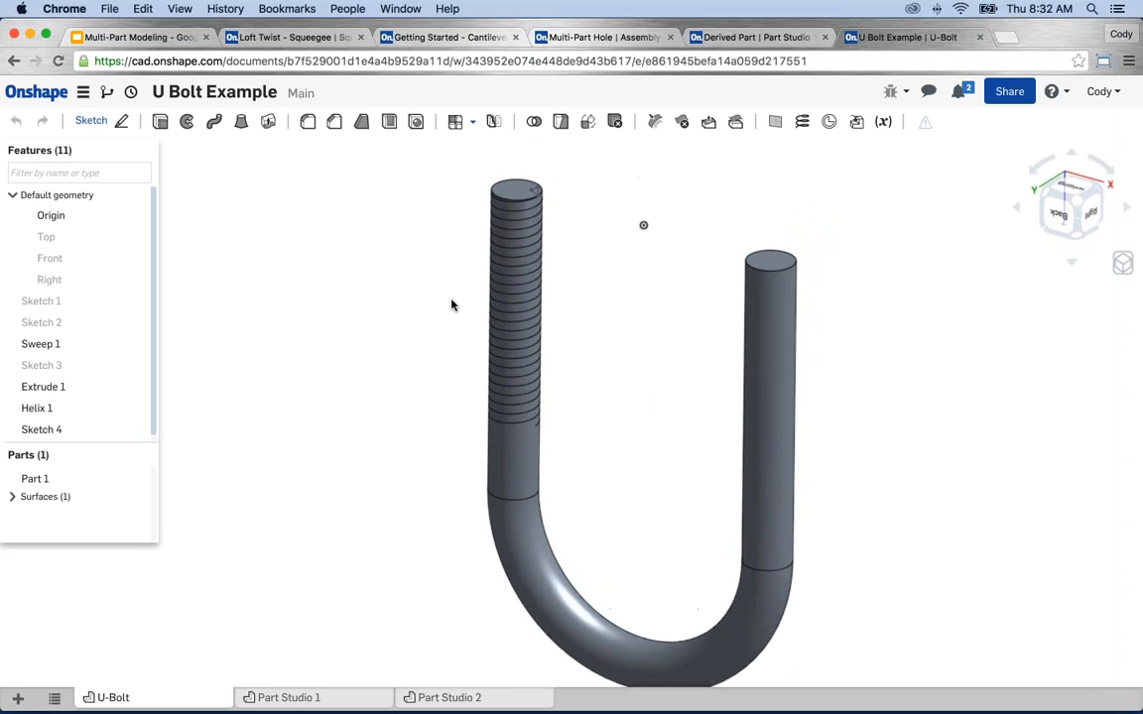
scroll(451, 306, up, 1)
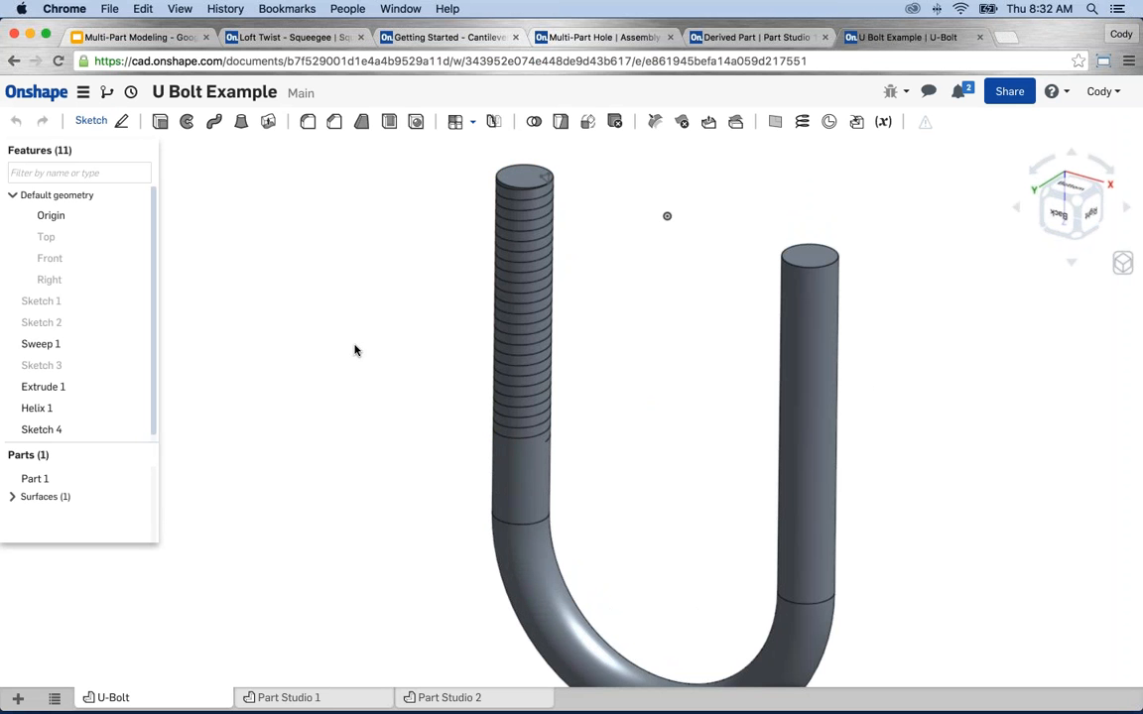
Sweep the Sketch 4 thread profile along the Helix 1 edge as a new solid part.
click(214, 123)
scroll(539, 177, up, 5)
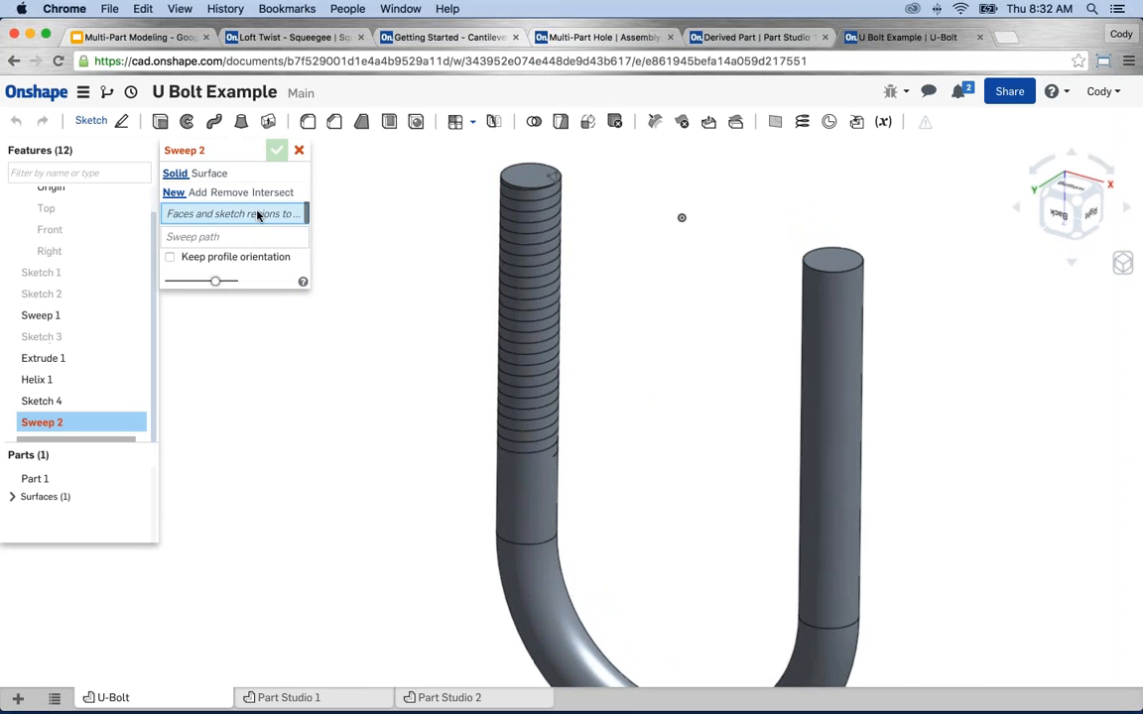
click(552, 174)
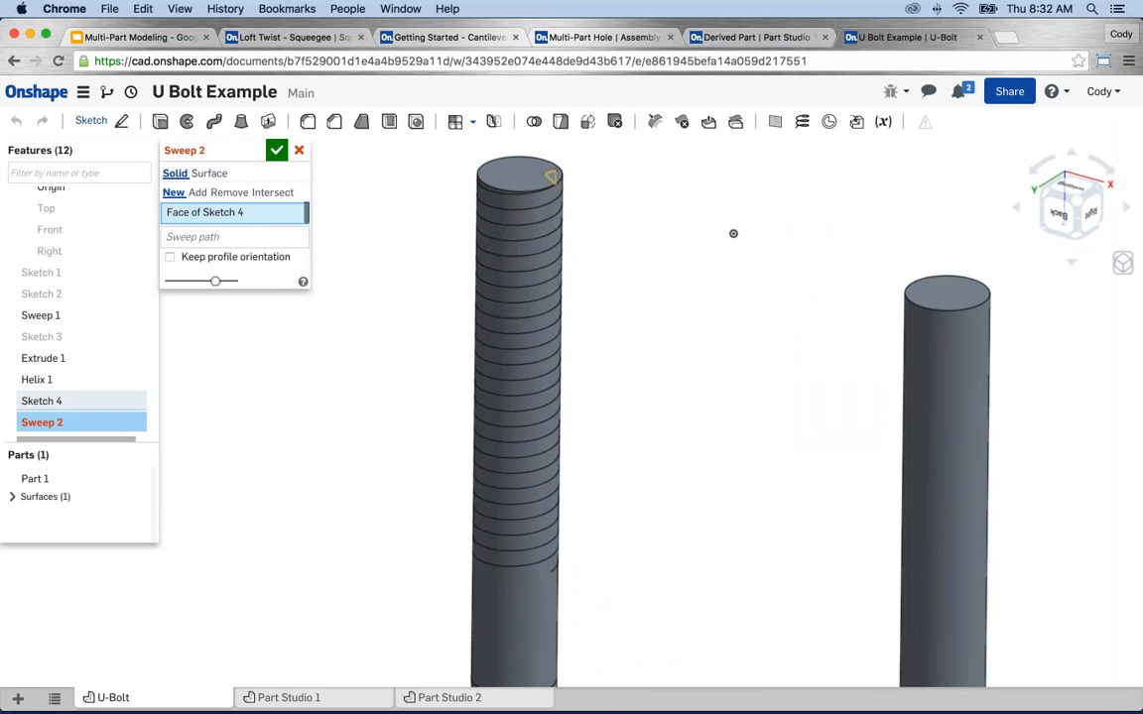
click(170, 257)
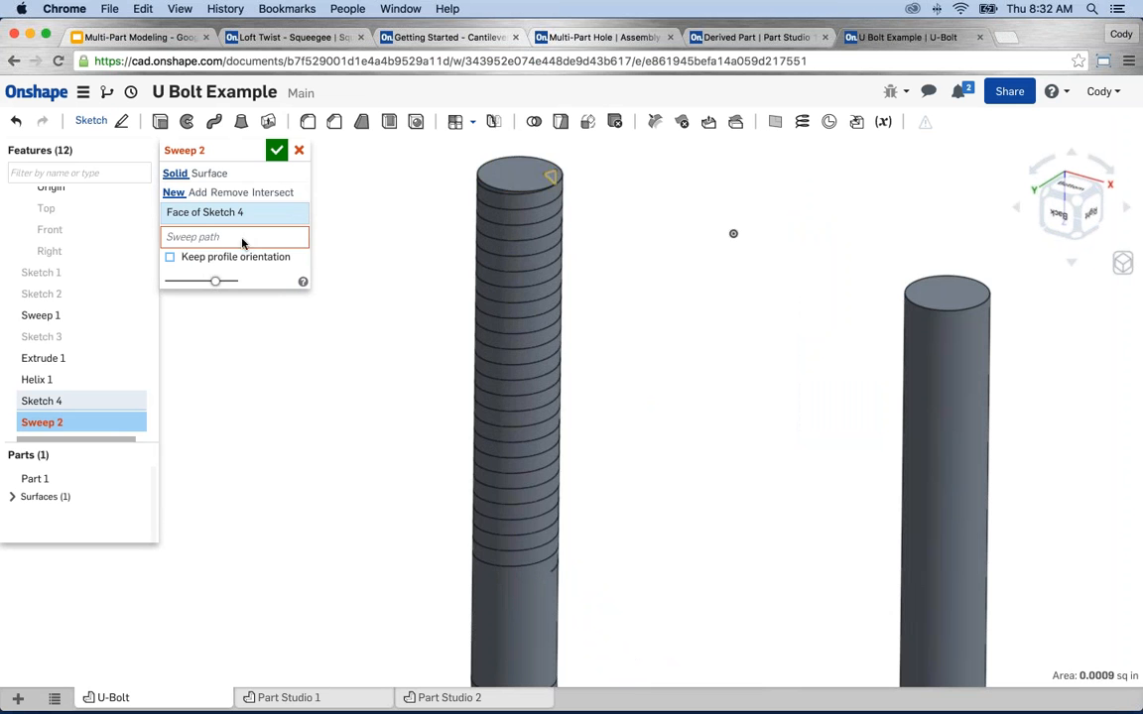
click(534, 230)
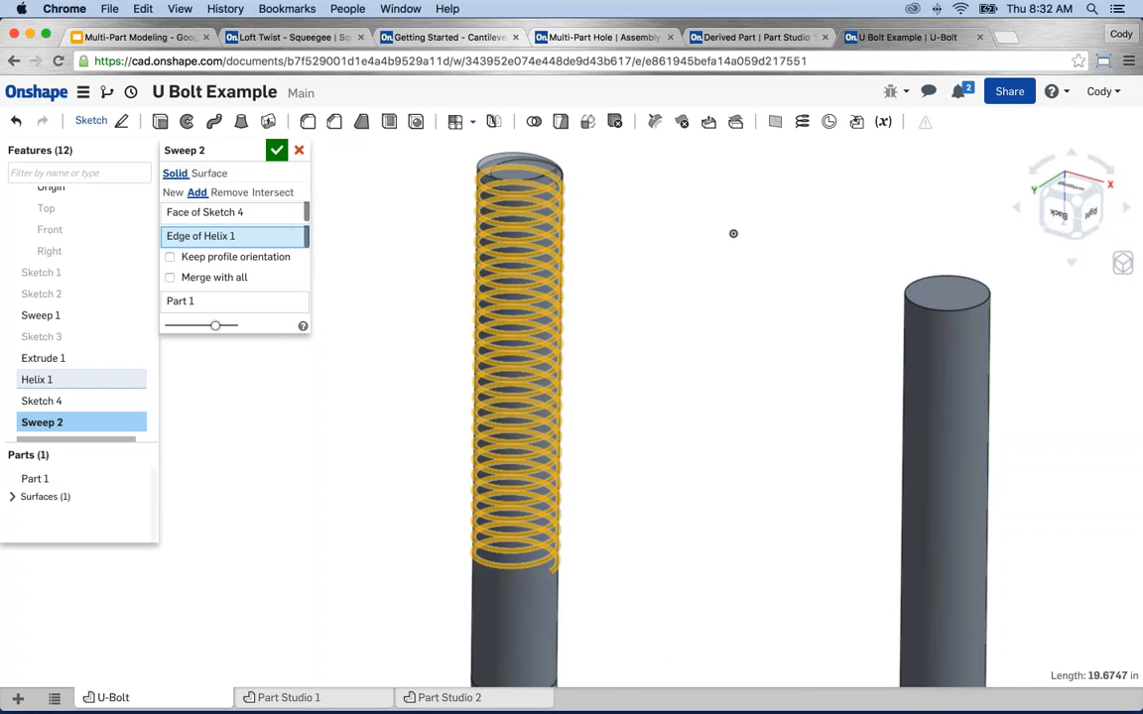
click(173, 193)
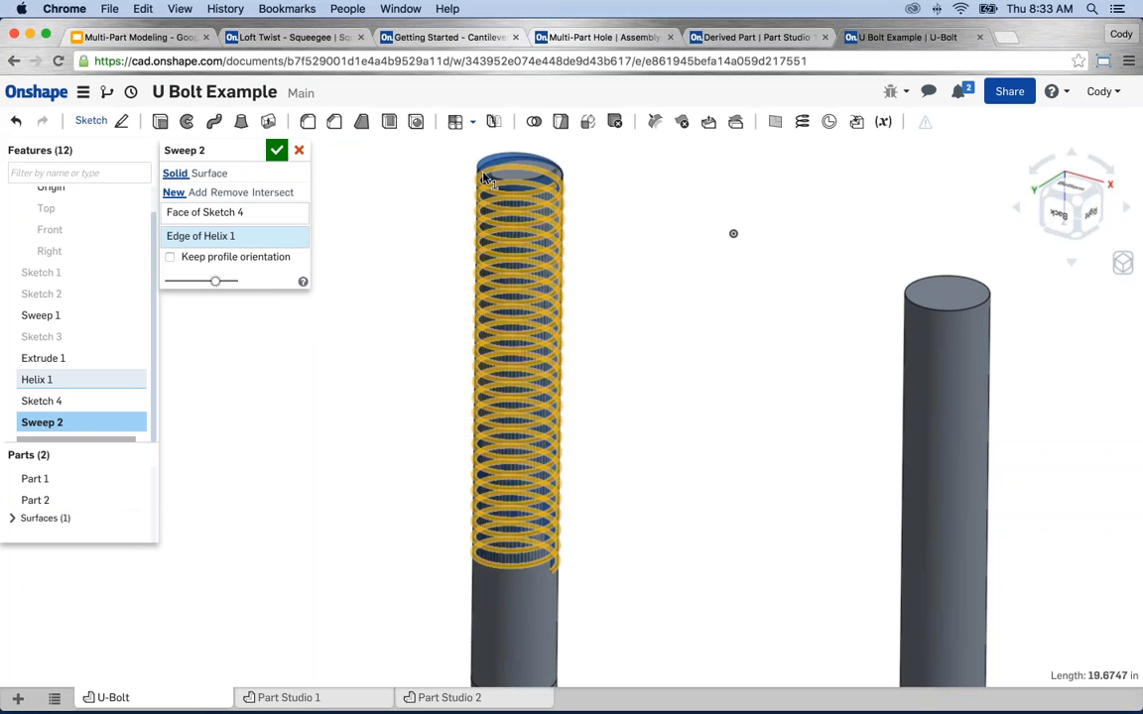
click(277, 154)
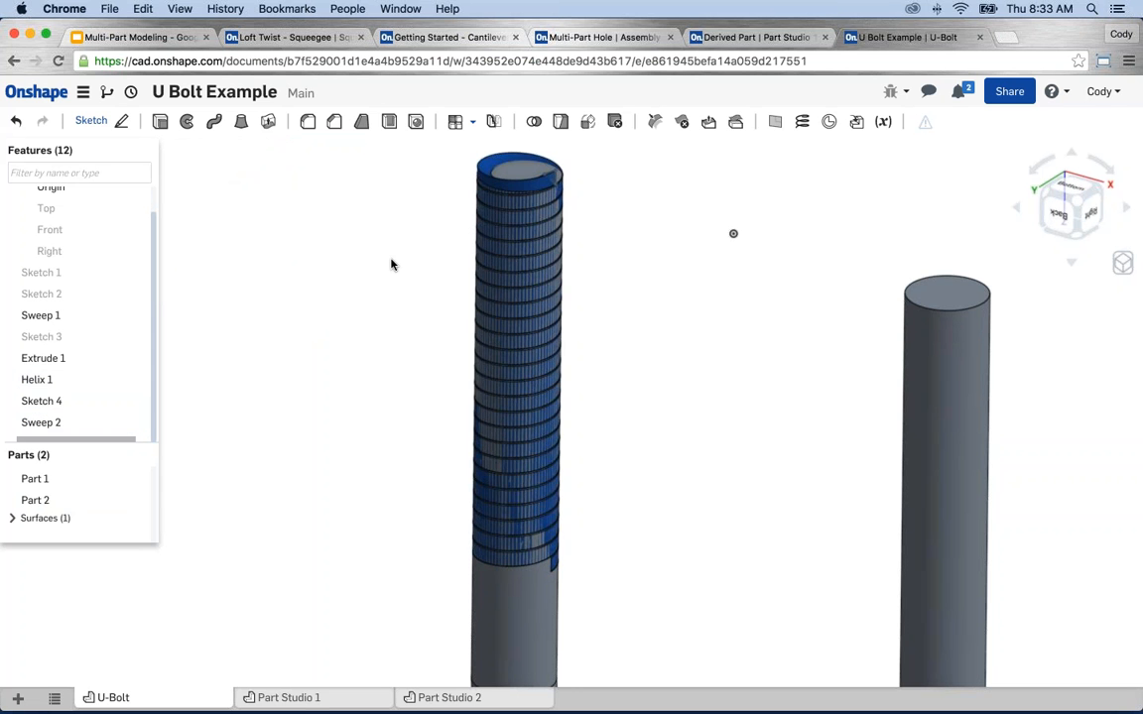
Set up a linear pattern of the swept thread part, using the Right plane as direction with 1.5 in spacing and 2 instances.
scroll(392, 264, down, 3)
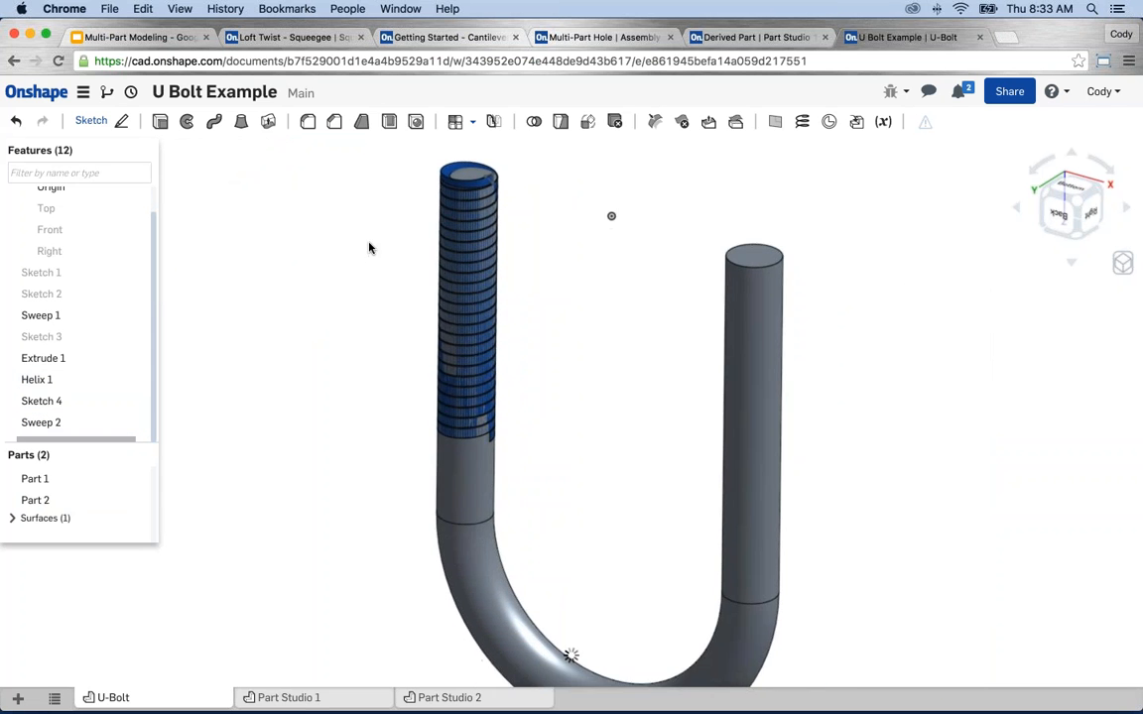
scroll(369, 248, down, 1)
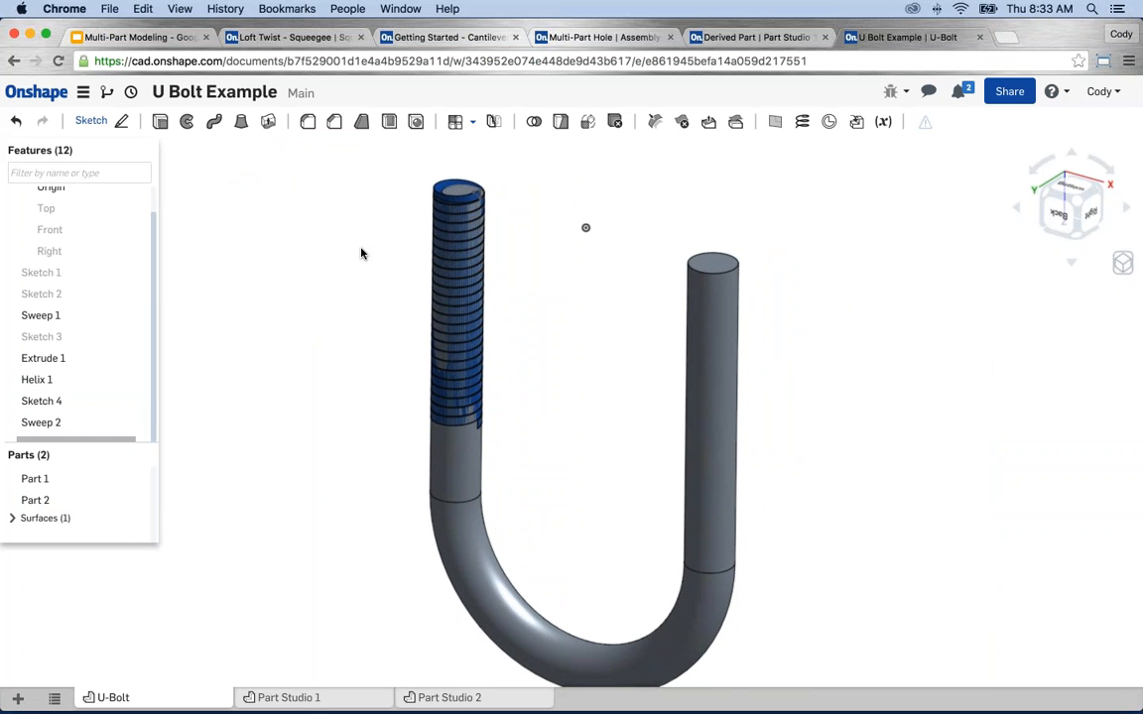
click(443, 186)
click(455, 121)
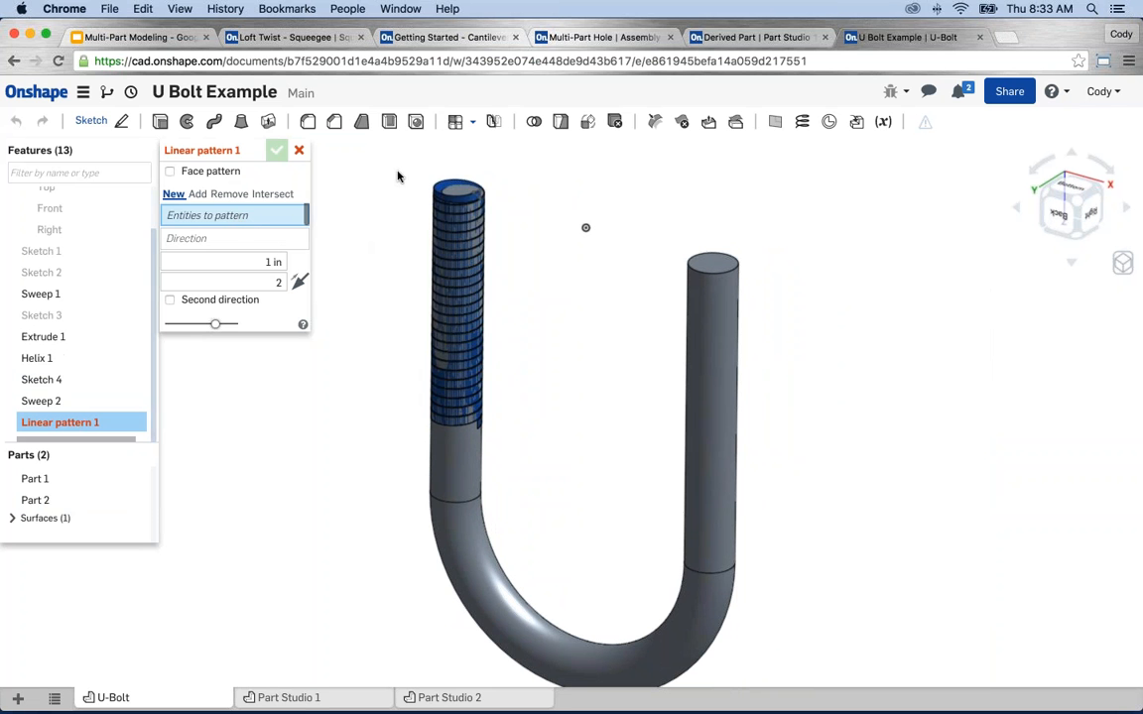
click(444, 187)
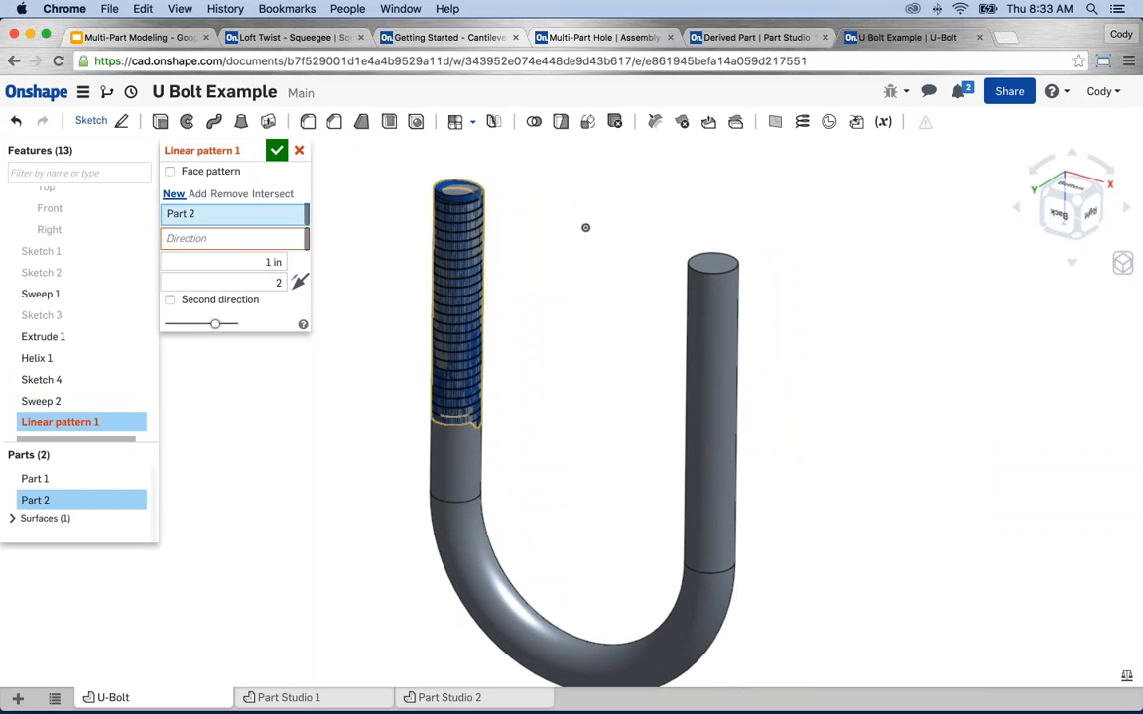
click(234, 238)
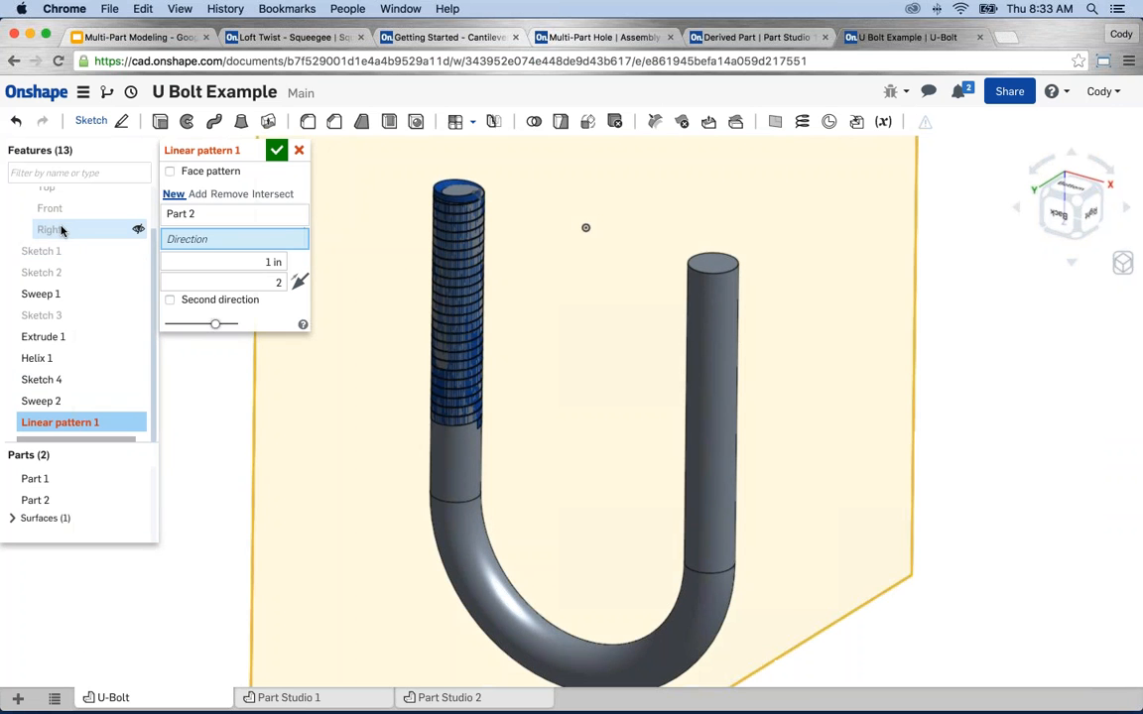
click(57, 224)
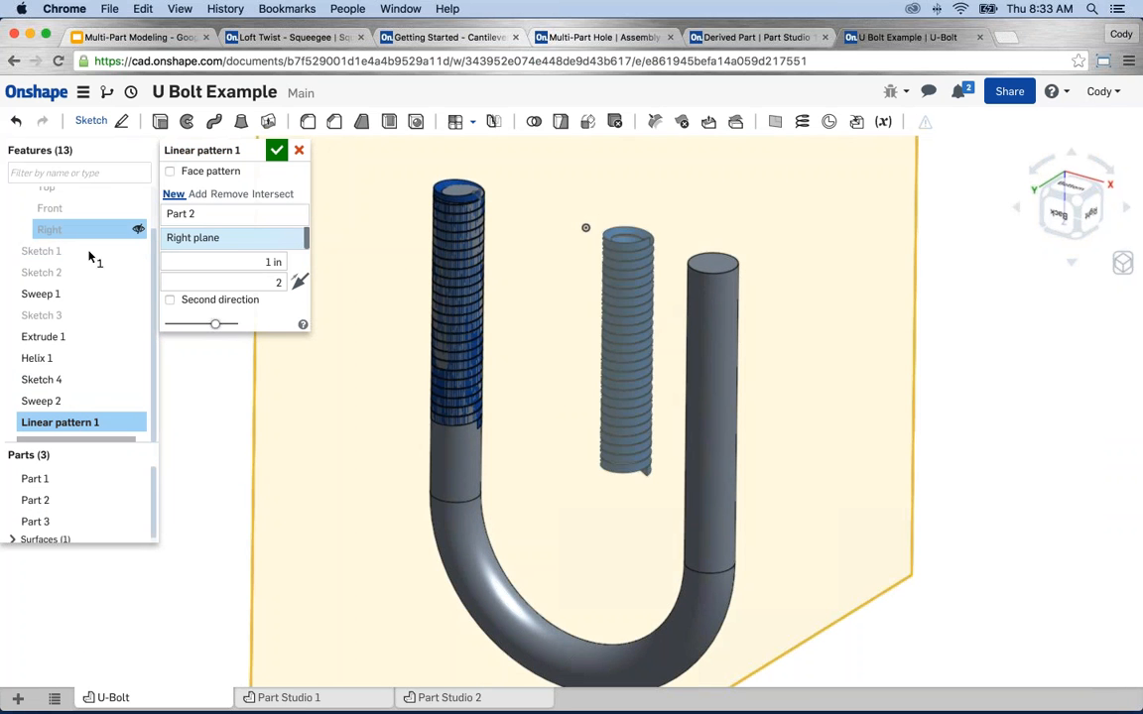
click(256, 259)
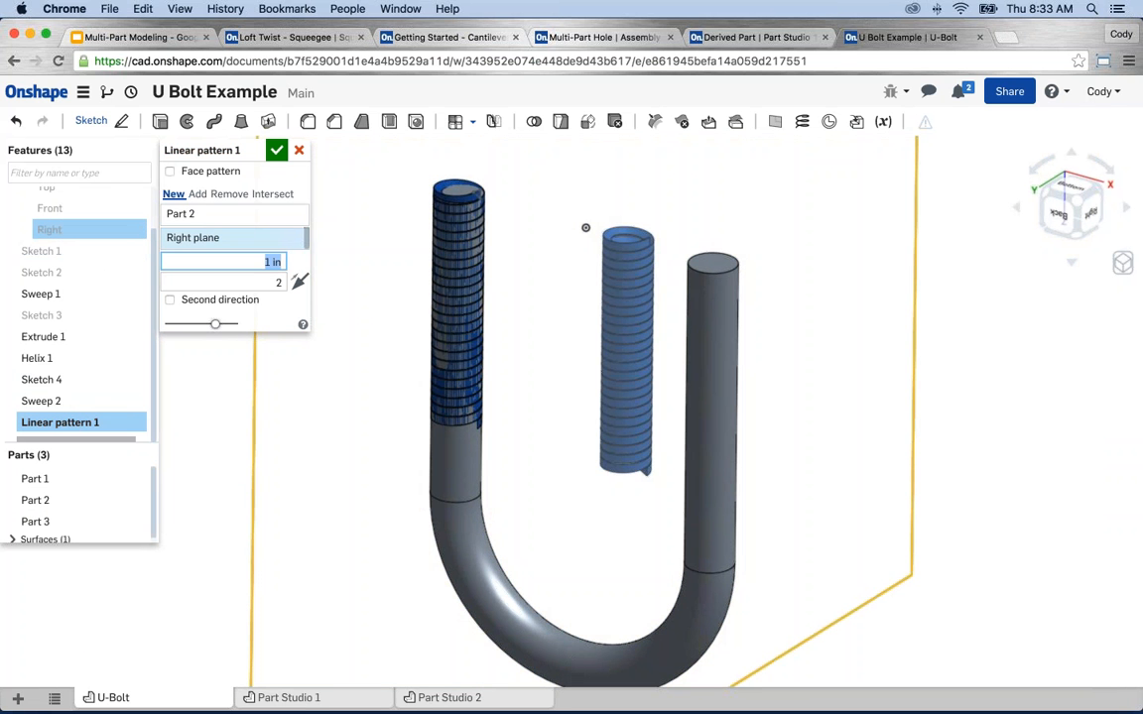
text(1.5)
key(Return)
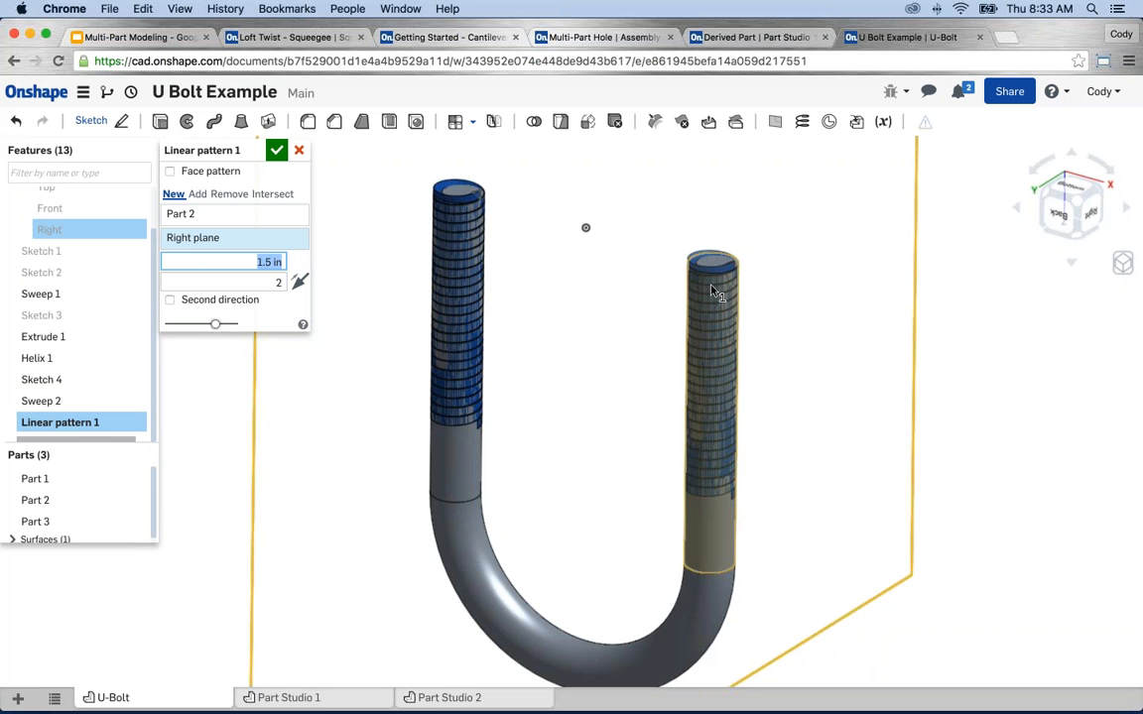
Set the linear pattern to Remove with the U-bolt body as merge scope, and accept it to cut the threads.
right_drag(714, 287, 666, 318)
click(229, 194)
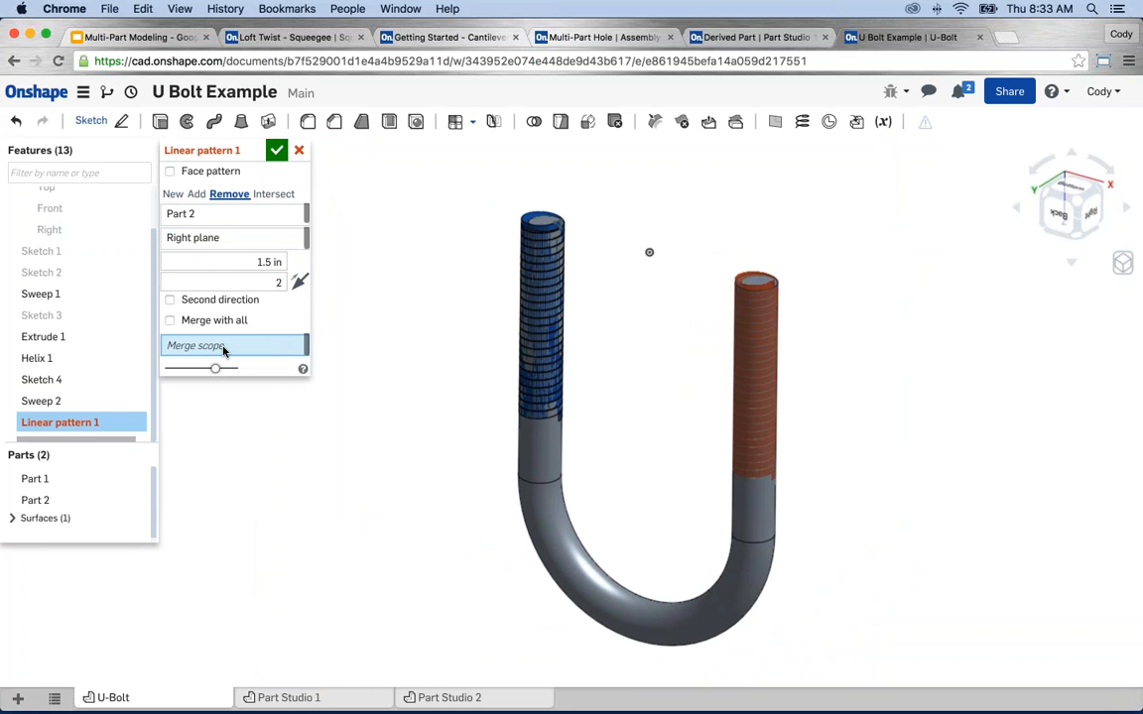
click(547, 485)
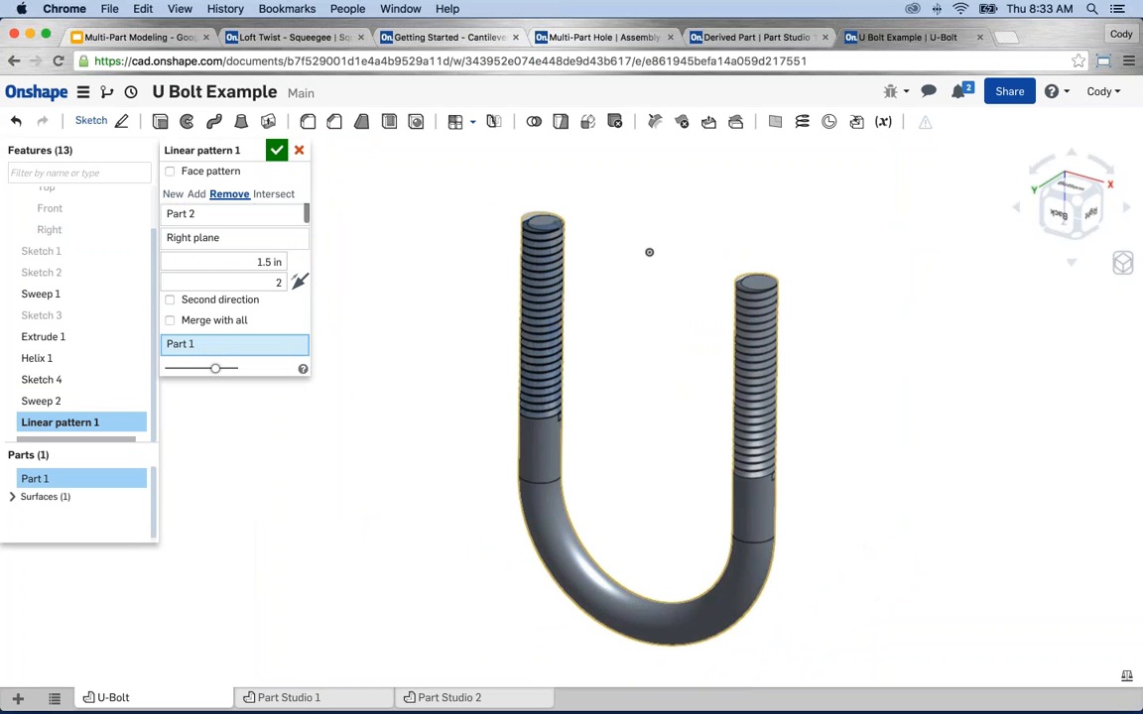
click(276, 150)
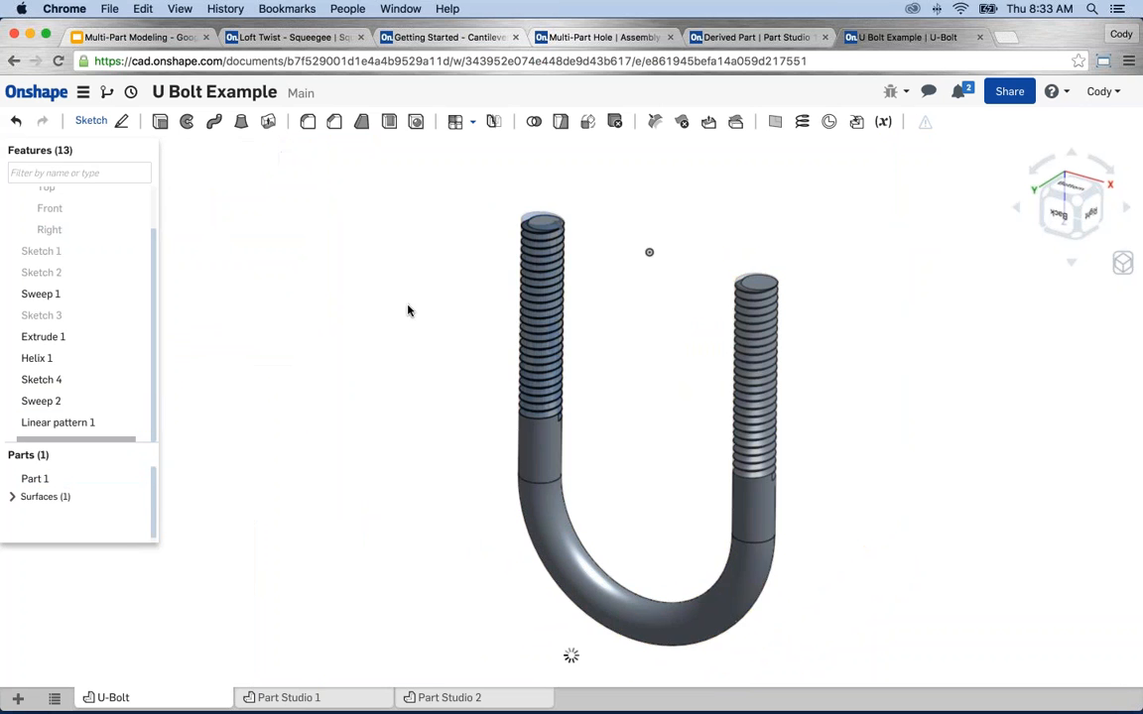
middle_drag(406, 306, 375, 293)
scroll(605, 373, up, 1)
scroll(605, 377, up, 2)
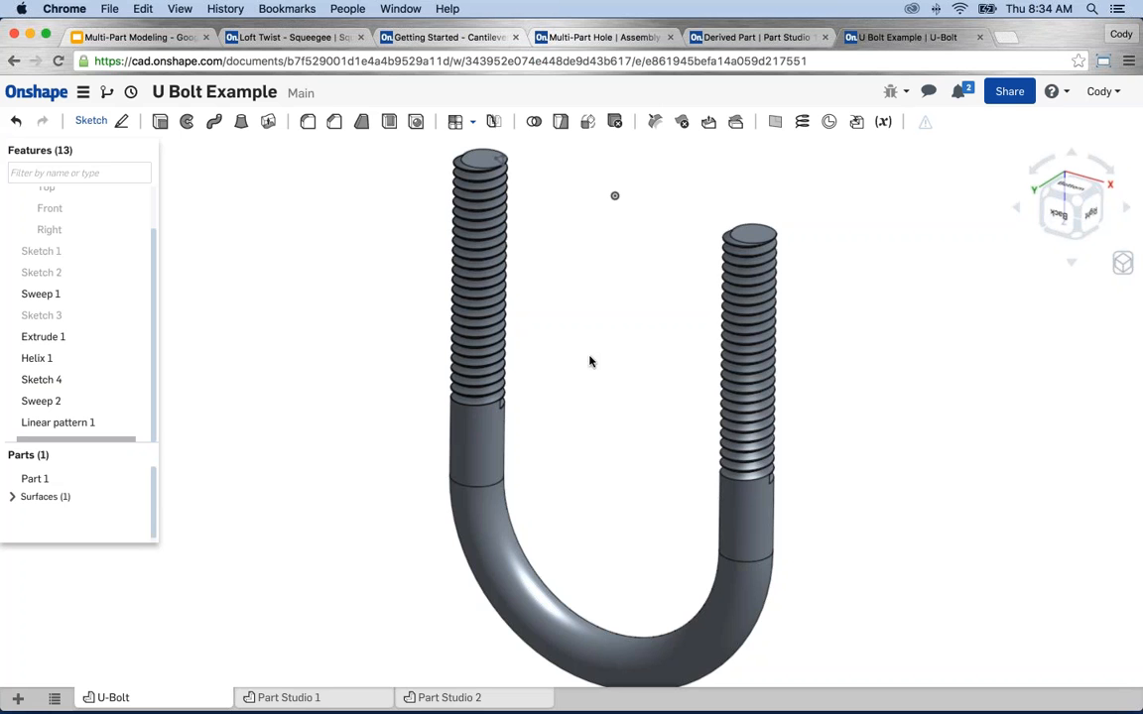
Switch to the Multi-Part Modeling presentation in Google Slides and start the slideshow from the Next Steps slide.
click(138, 37)
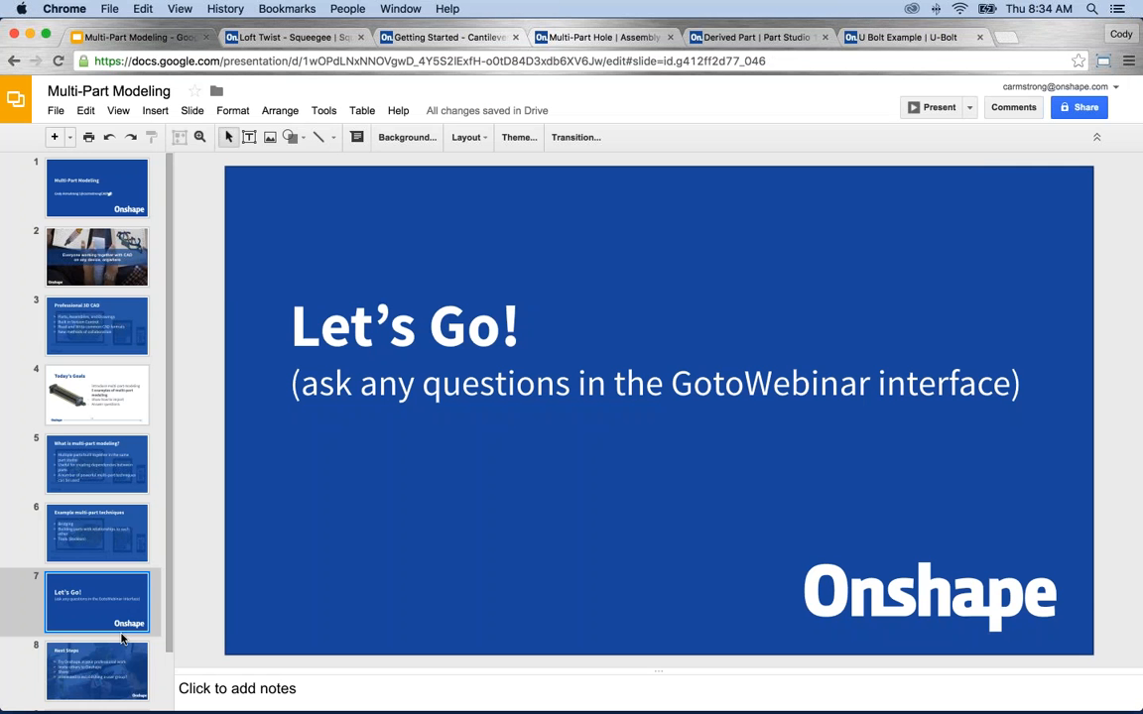
scroll(148, 615, down, 2)
key(Down)
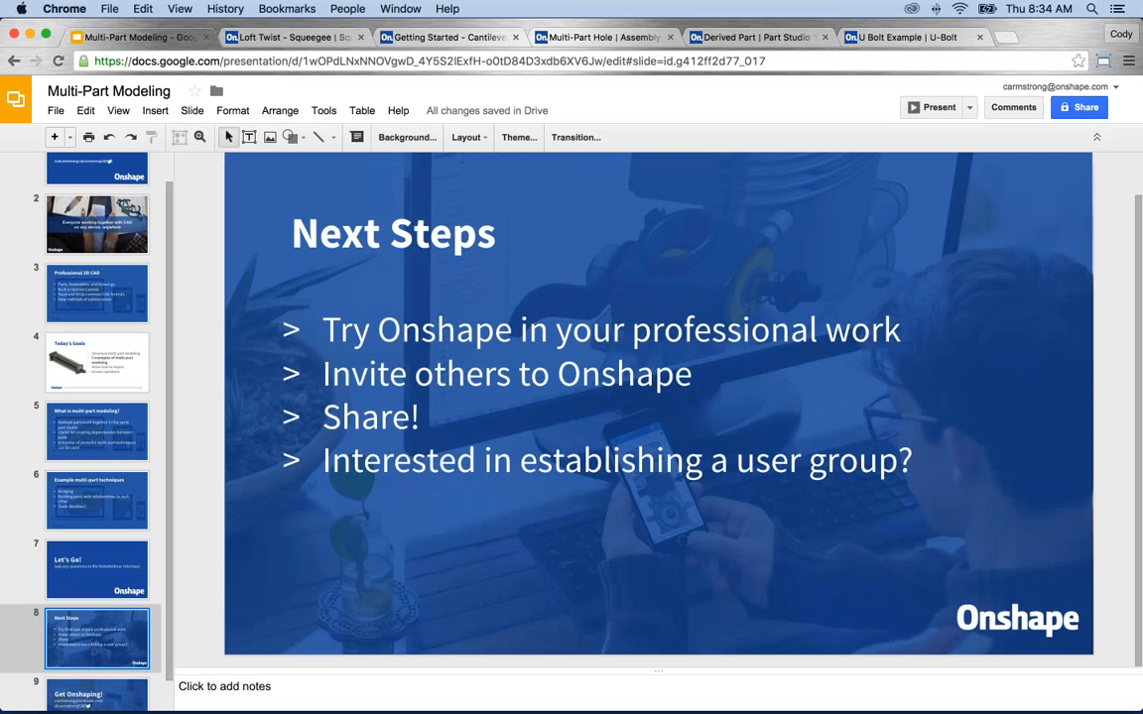
click(935, 107)
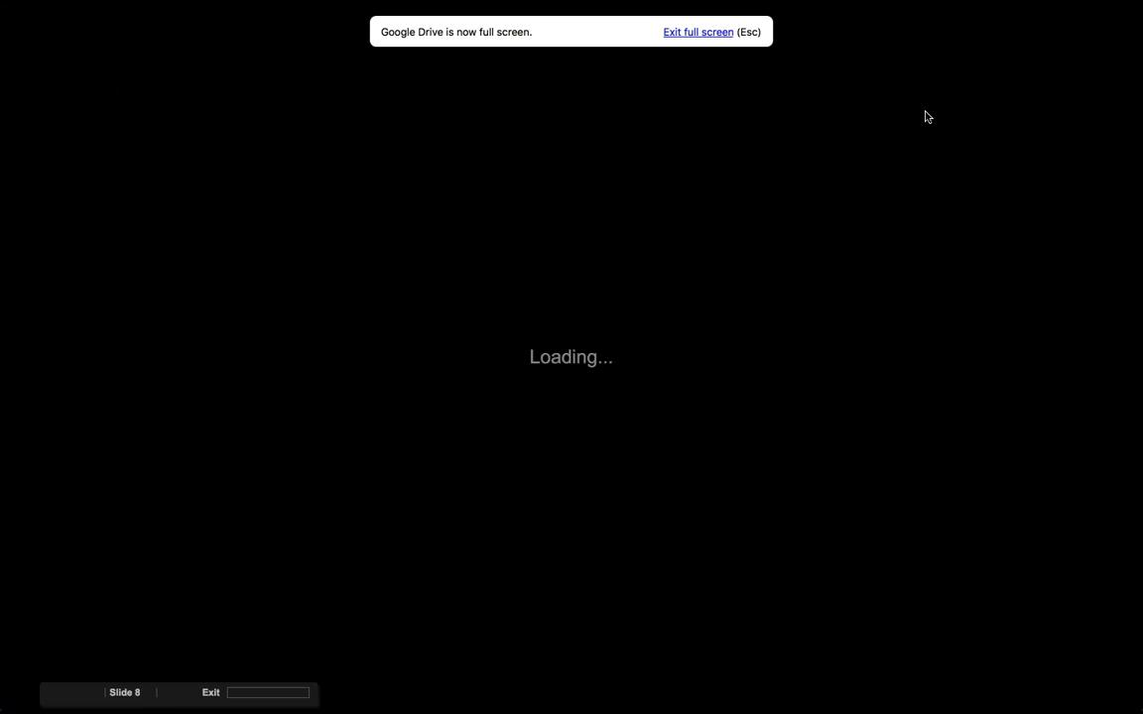